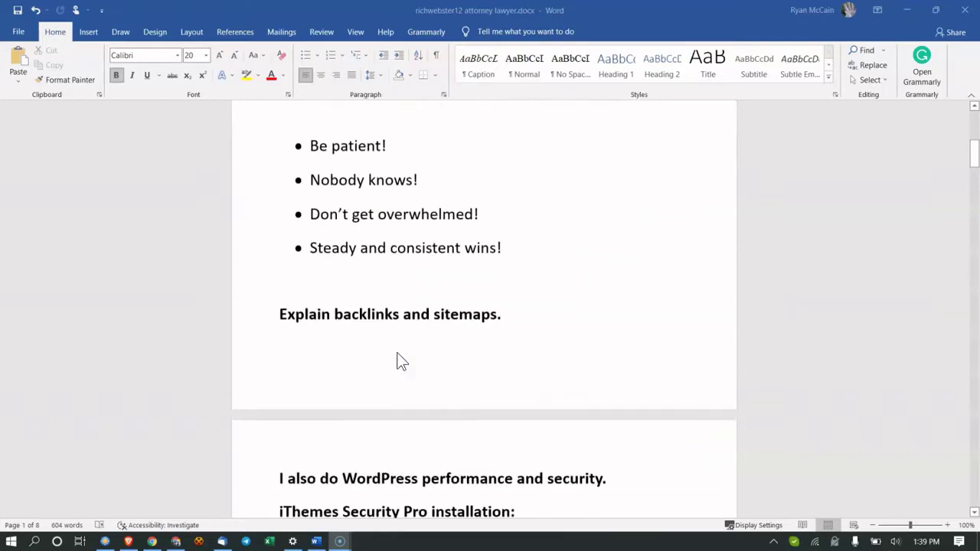
Read through the SEO audit document's cover page, the general advice bullets and the backlinks and sitemaps line
scroll(310, 410, "down", 13)
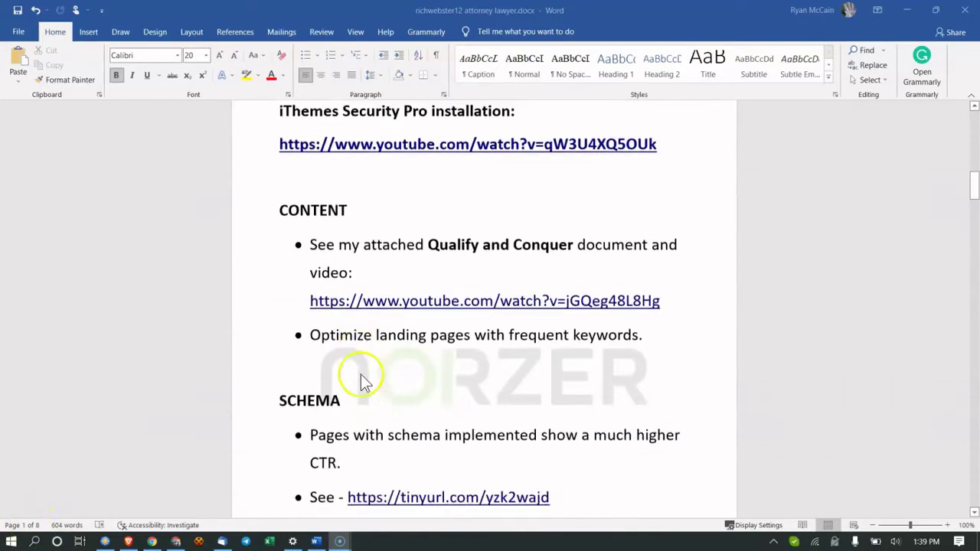
scroll(375, 383, "down", 10)
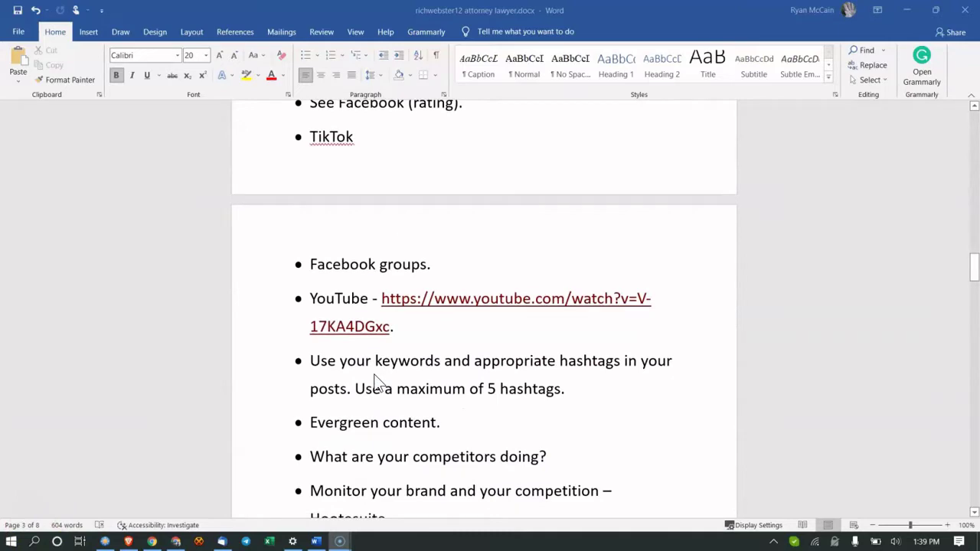
scroll(376, 383, "up", 20)
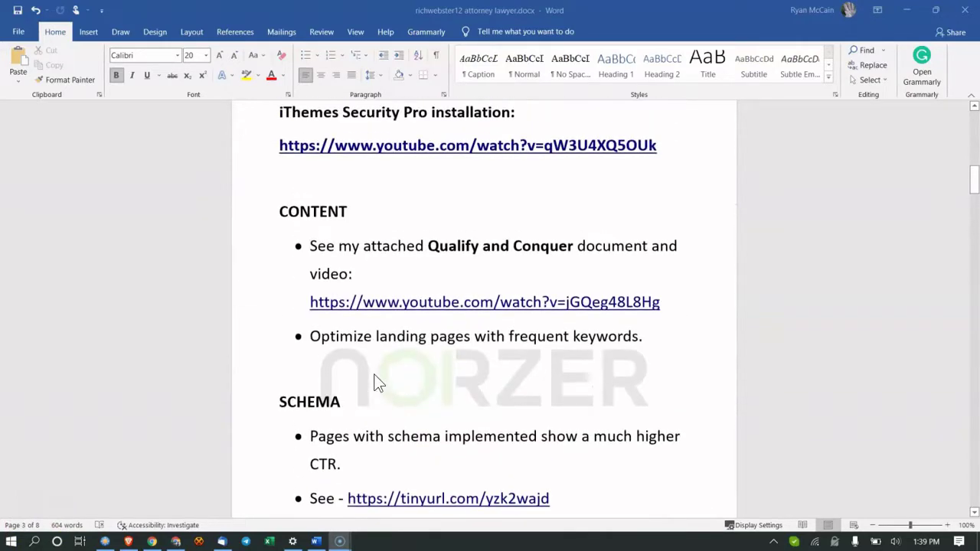
scroll(375, 383, "up", 20)
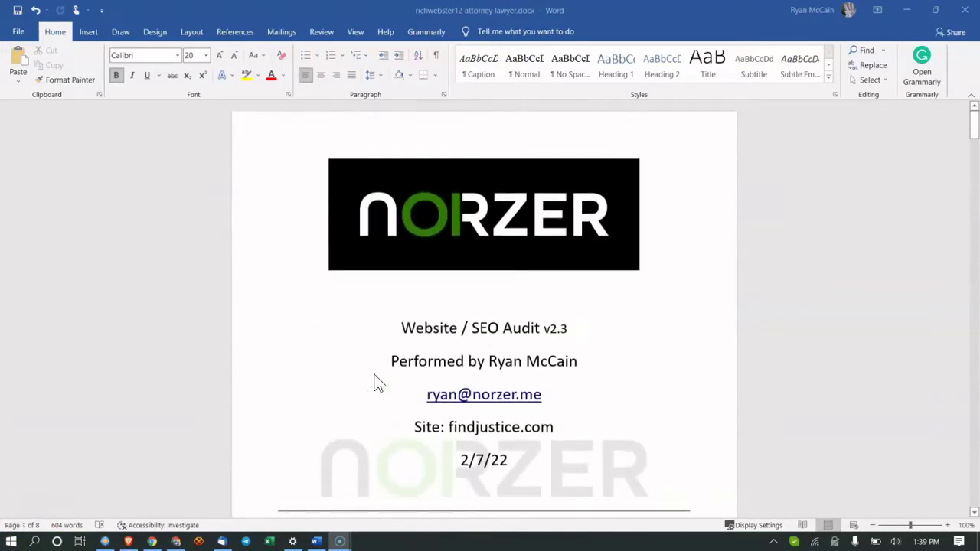
scroll(378, 344, "down", 7)
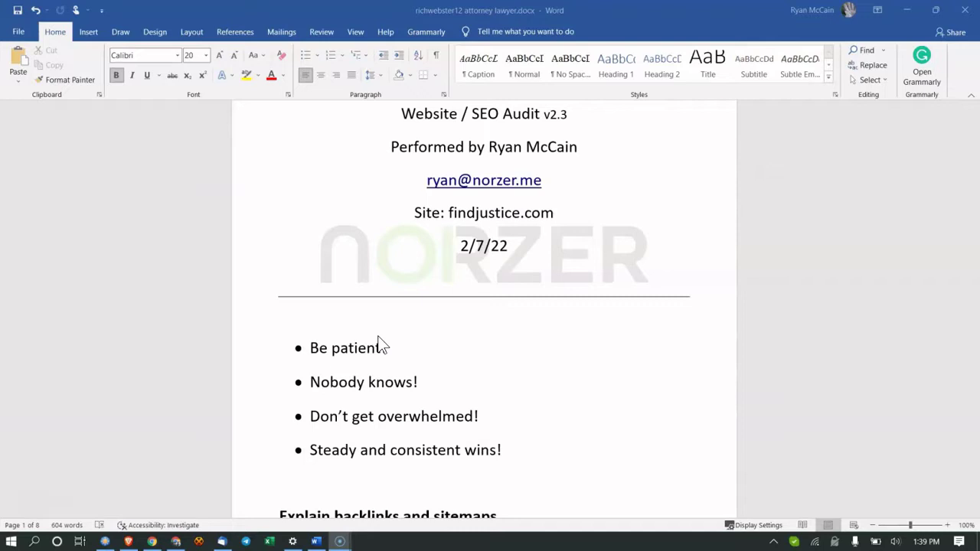
scroll(379, 342, "down", 1)
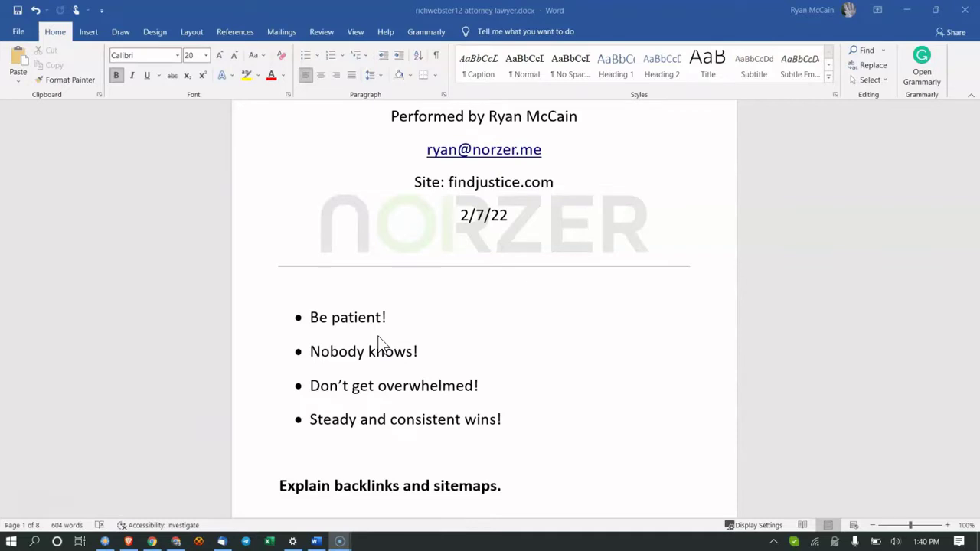
scroll(379, 342, "down", 8)
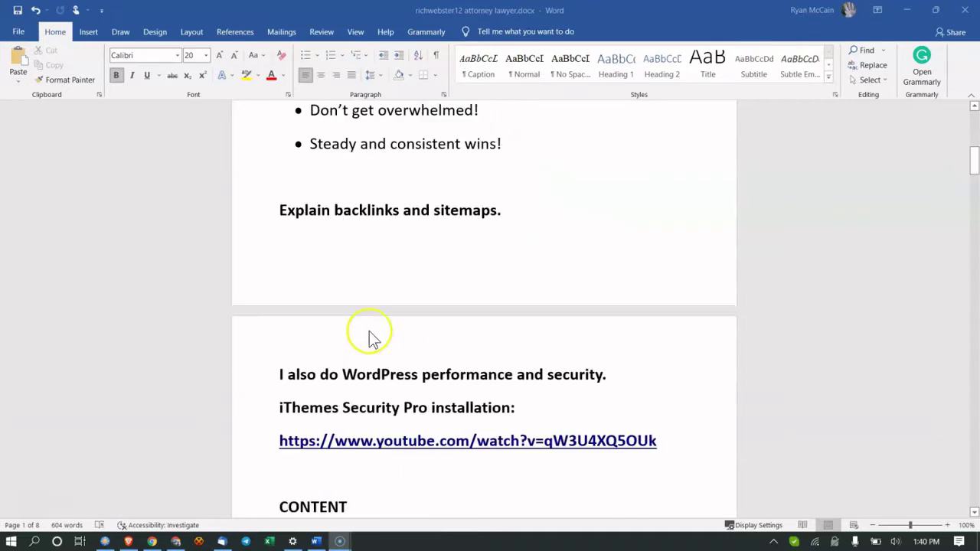
scroll(368, 339, "up", 6)
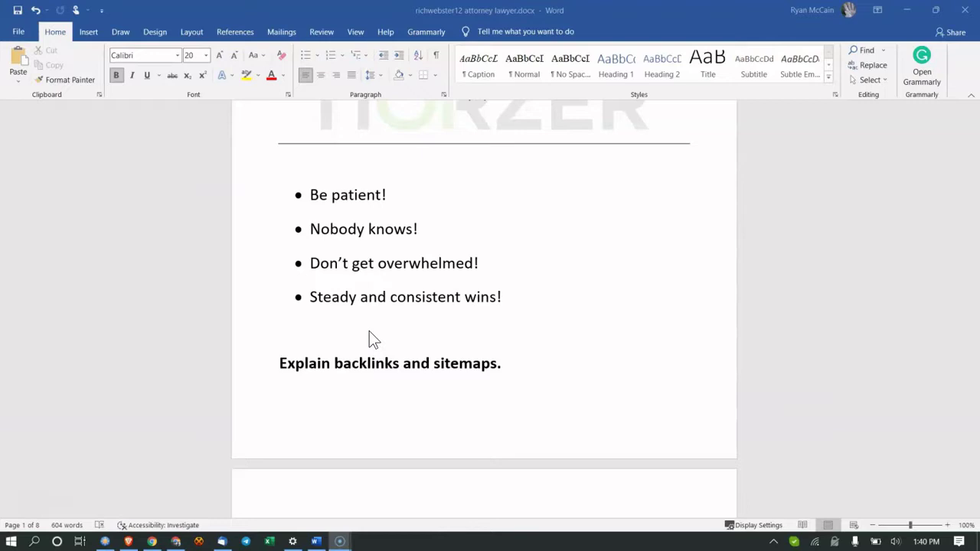
scroll(373, 340, "down", 1)
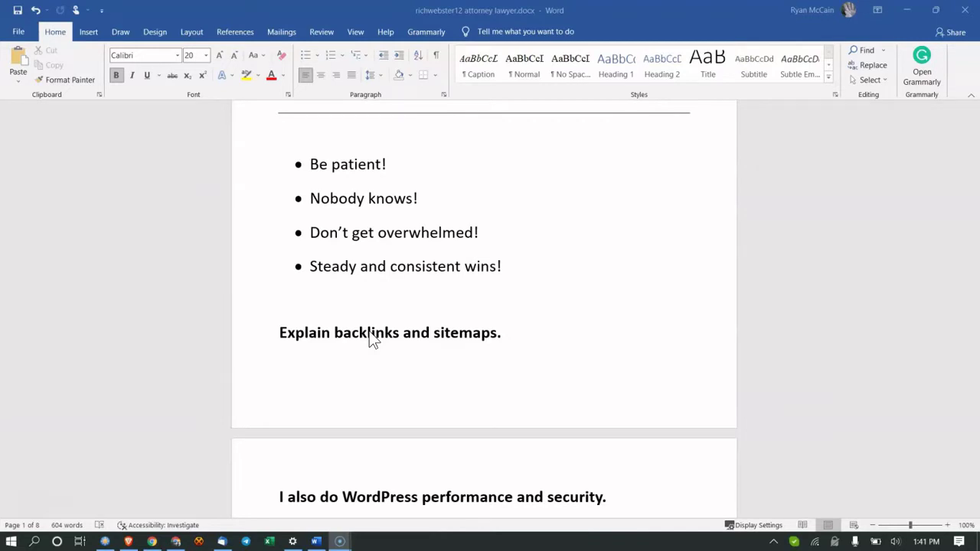
Switch to Chrome and open findjustice.com/sitemap.xml on the client's website
left_click(152, 541)
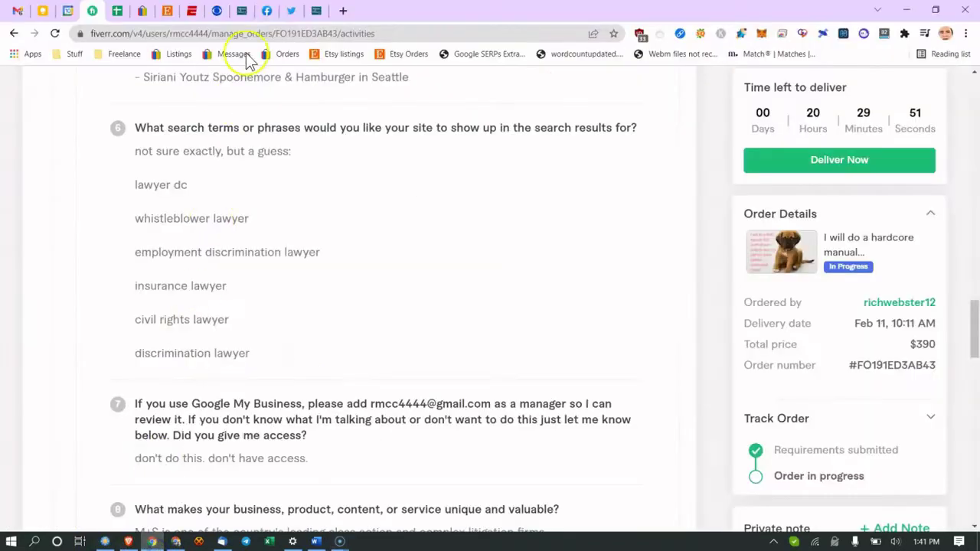
left_click(316, 11)
left_click(236, 37)
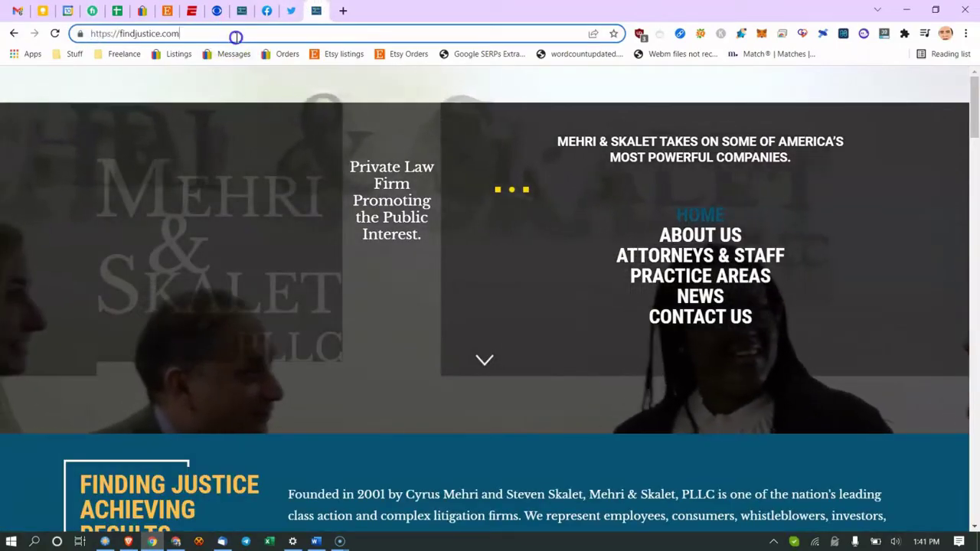
type("/site")
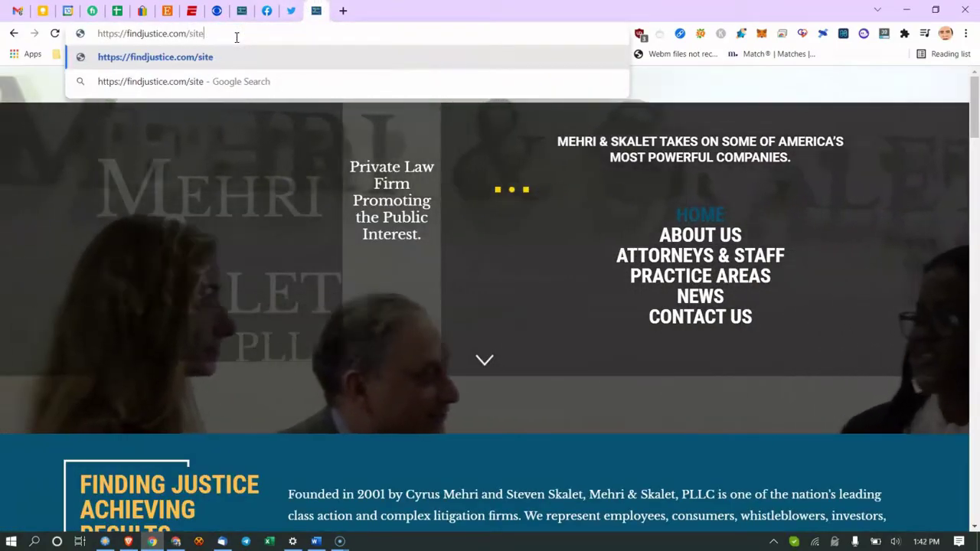
type("map.xml")
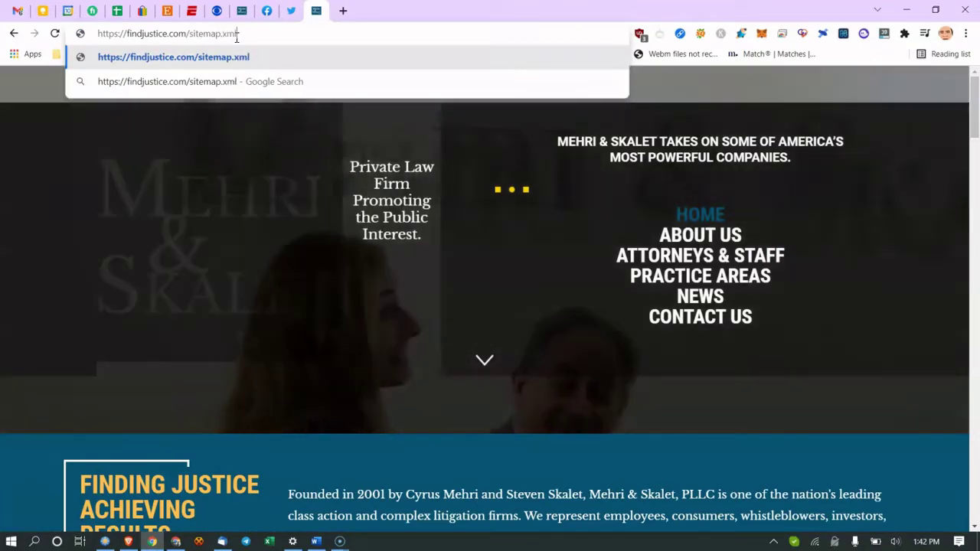
key("Return")
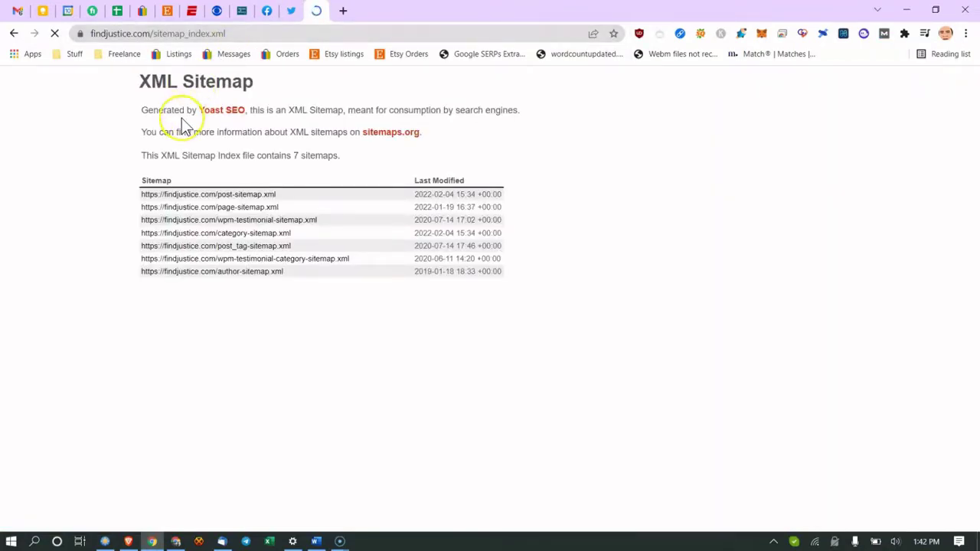
Examine the post-sitemap.xml entries from the sitemap index, and return to the findjustice.com home page
scroll(184, 127, "up", 4)
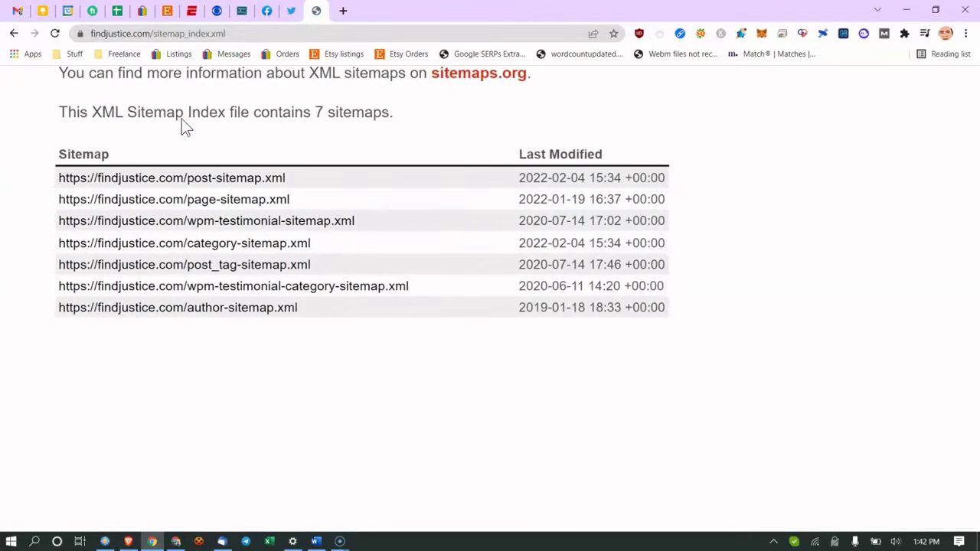
left_click(191, 177)
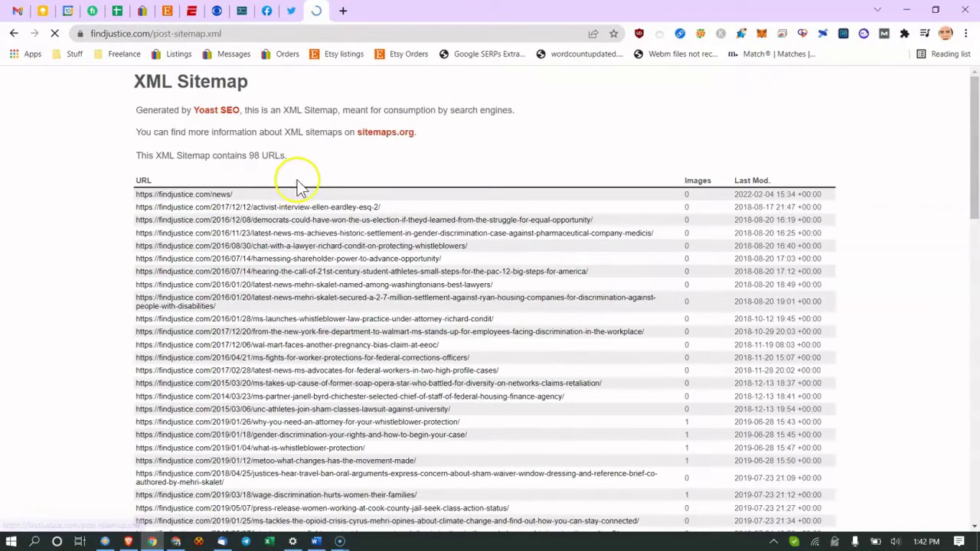
scroll(296, 186, "down", 15)
scroll(295, 186, "up", 13)
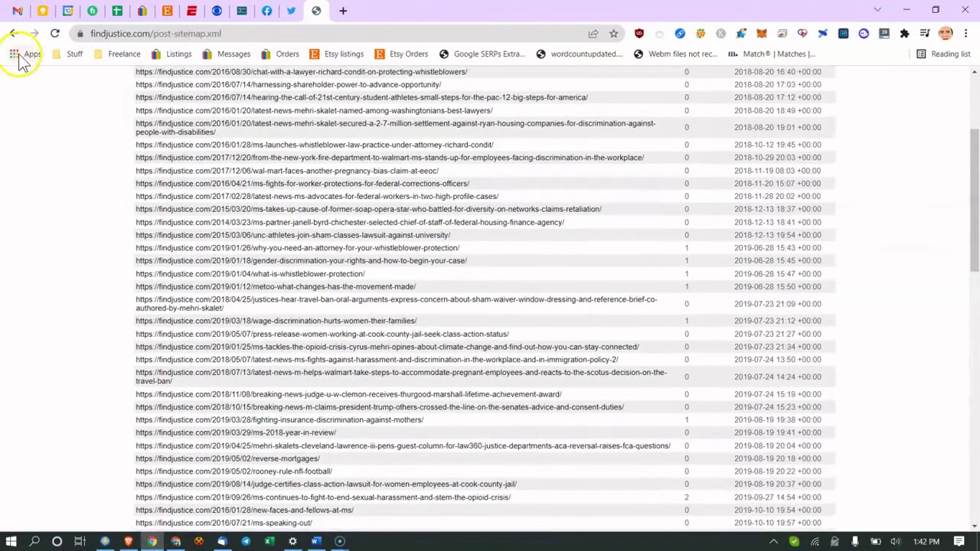
left_click(13, 33)
left_click(13, 33)
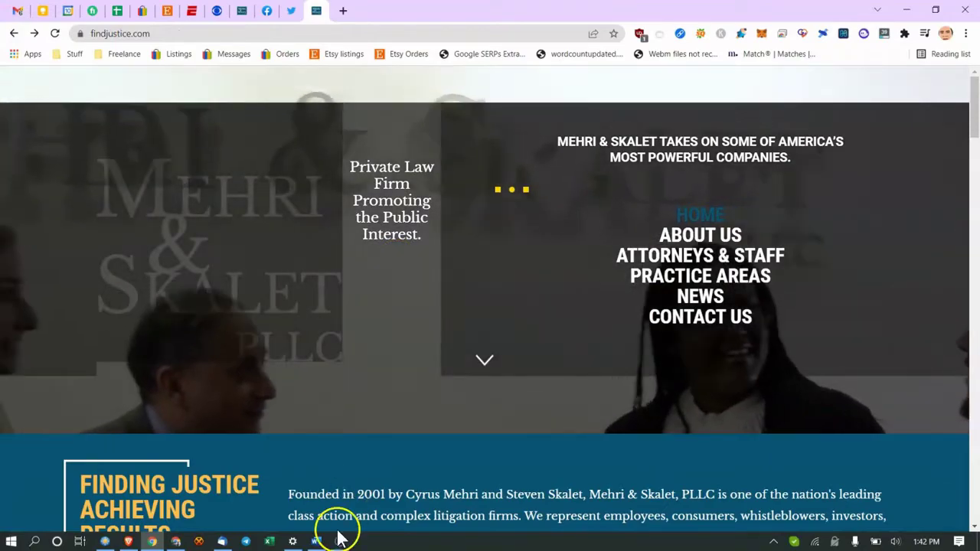
Switch to Word, open the iThemes Security Pro installation video link from the audit document, and pause the video
left_click(318, 541)
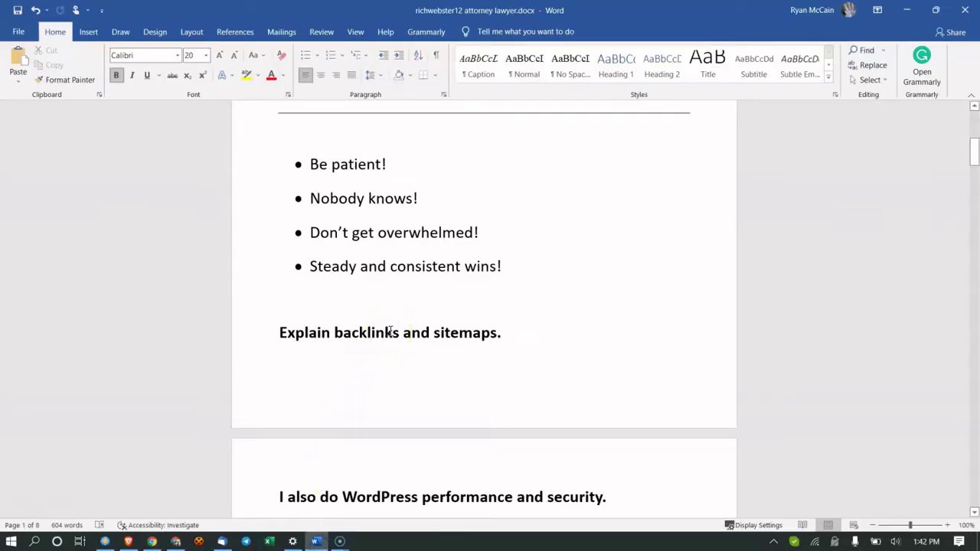
scroll(390, 331, "down", 3)
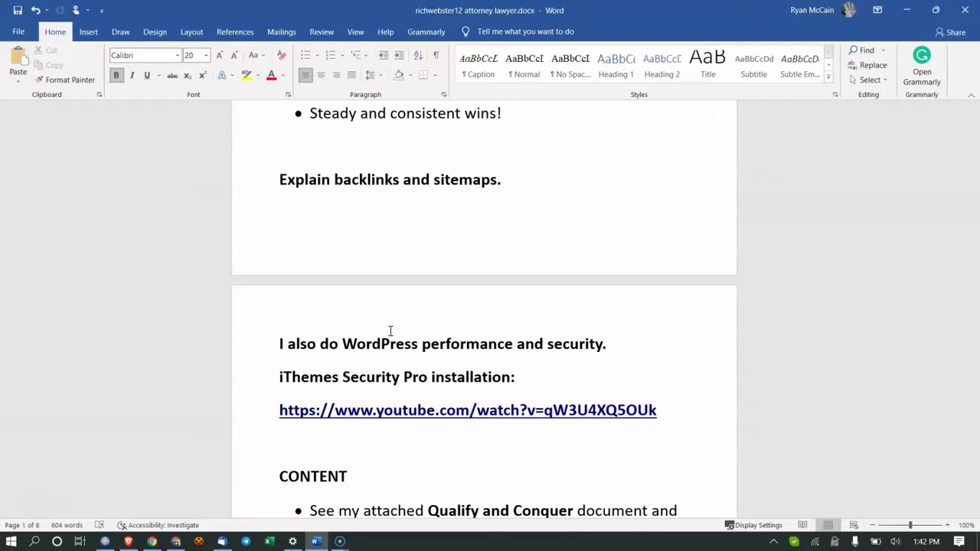
scroll(322, 394, "down", 6)
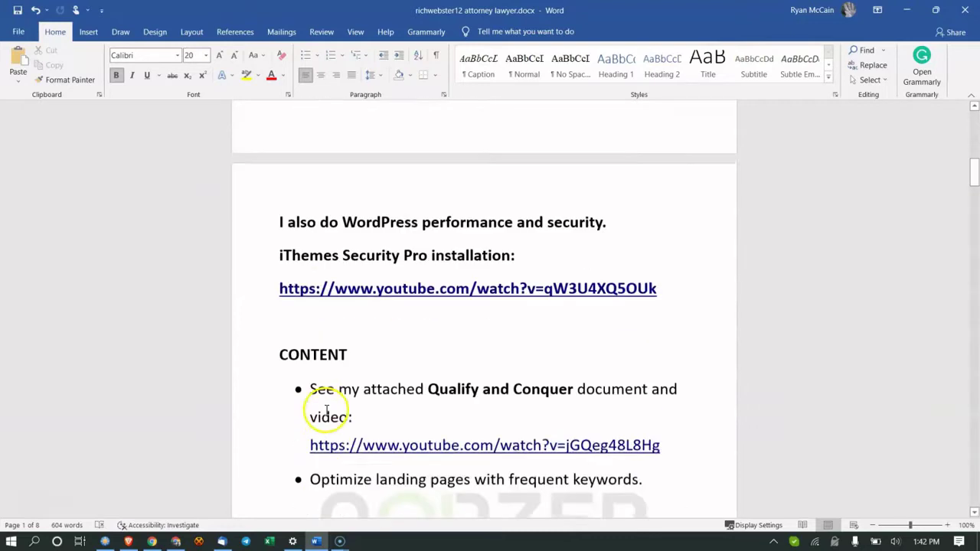
scroll(326, 409, "up", 4)
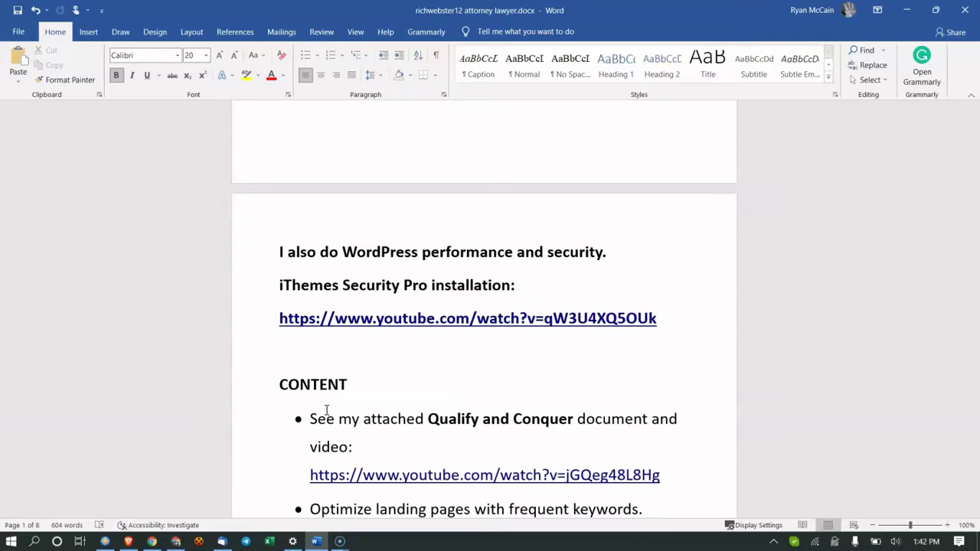
left_click(398, 320, "ctrl")
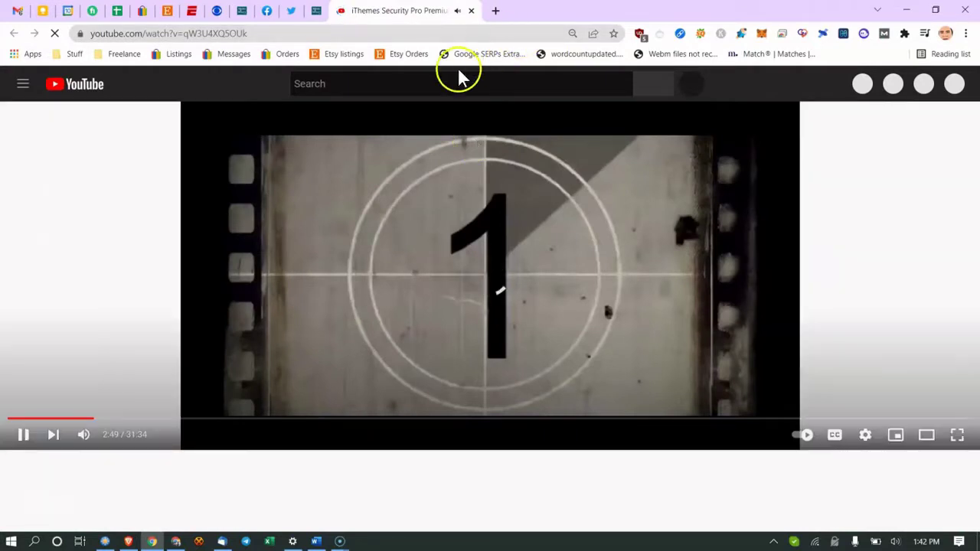
left_click(23, 434)
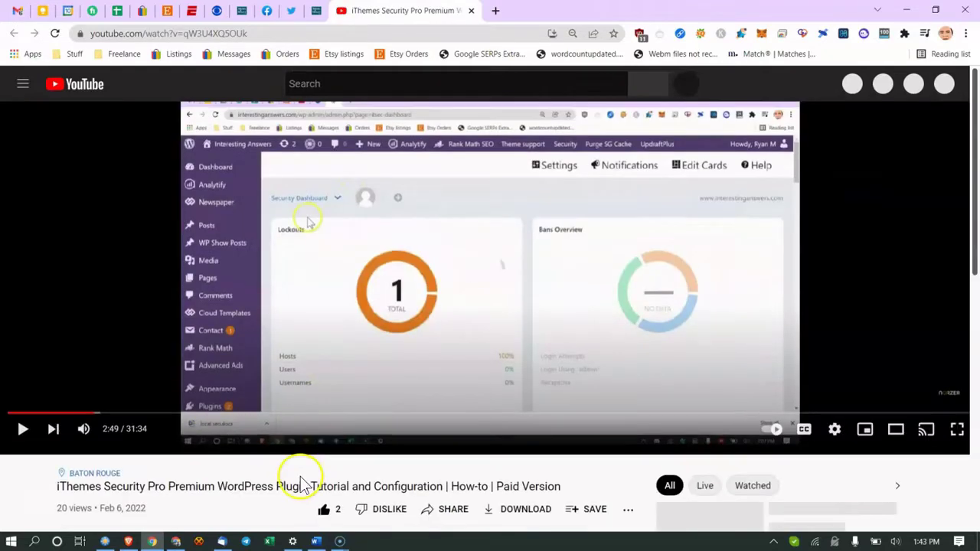
scroll(229, 460, "down", 2)
scroll(131, 427, "up", 2)
left_click(15, 311)
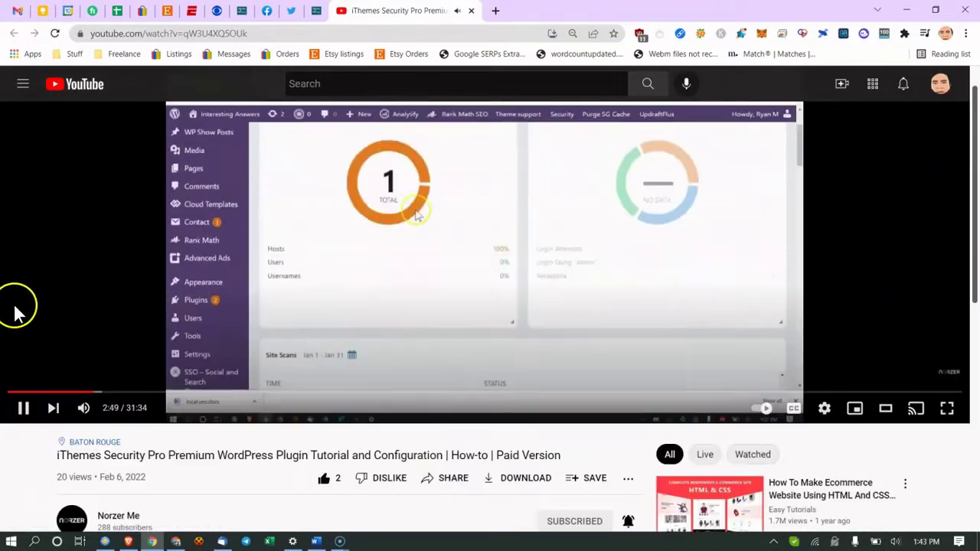
left_click(23, 408)
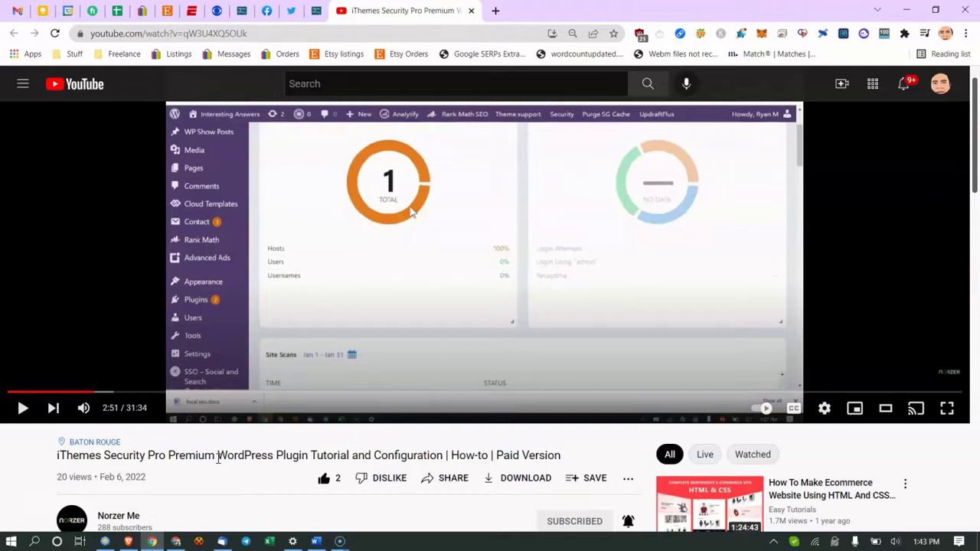
Close the video page and switch back to Word to read the audit document's CONTENT section
left_click(471, 10)
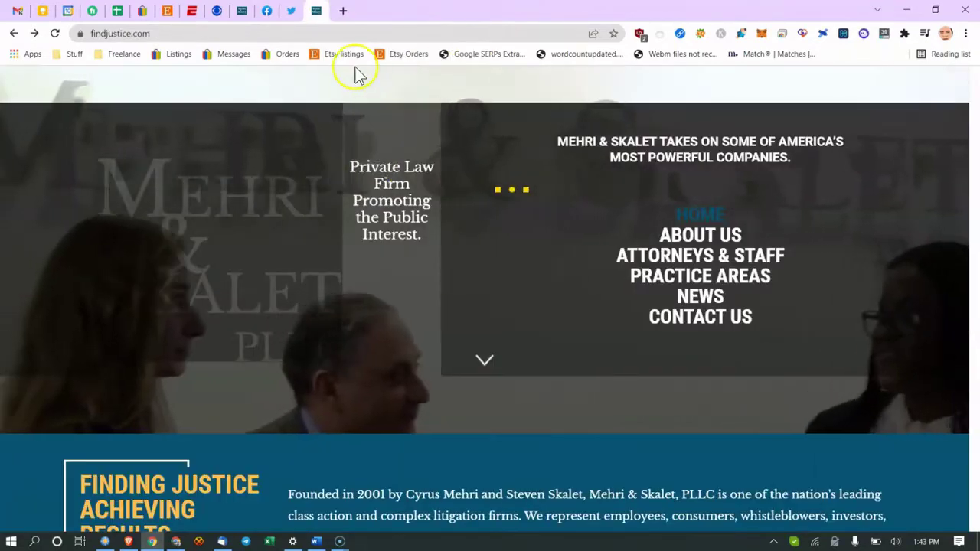
left_click(316, 542)
scroll(367, 413, "down", 2)
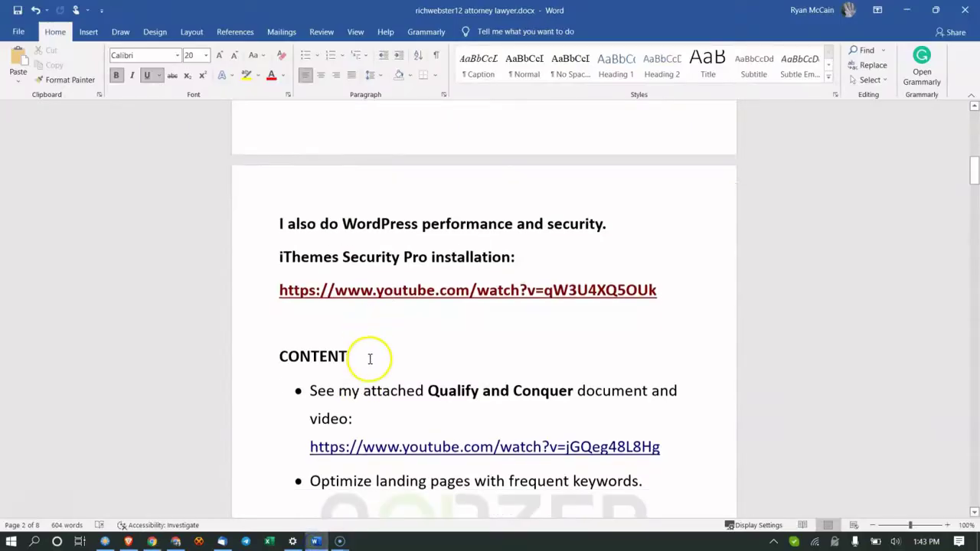
scroll(370, 353, "down", 1)
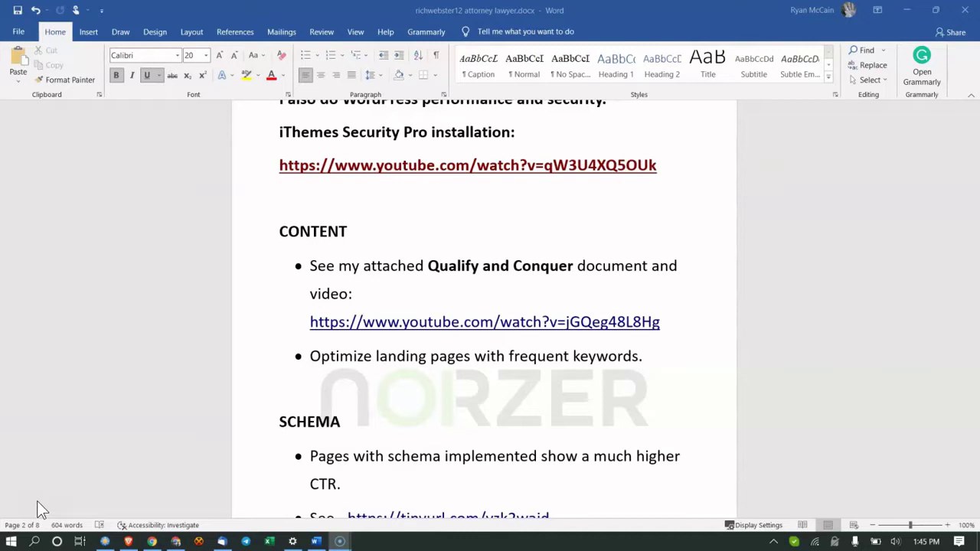
Switch to Chrome, view the Employee Benefits (ERISA) practice area page on findjustice.com, and return to the audit document in Word
left_click(151, 542)
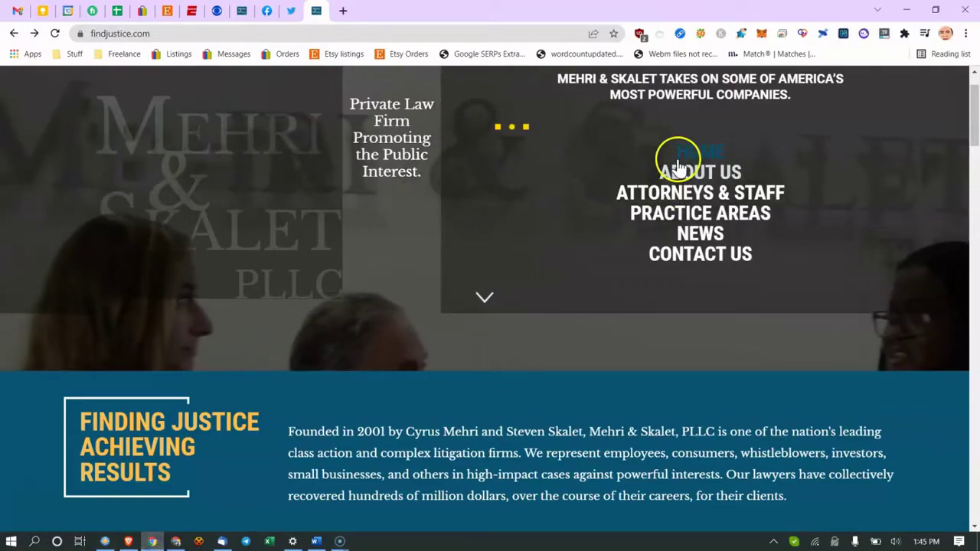
scroll(573, 87, "up", 1)
scroll(587, 214, "down", 1)
scroll(586, 144, "up", 1)
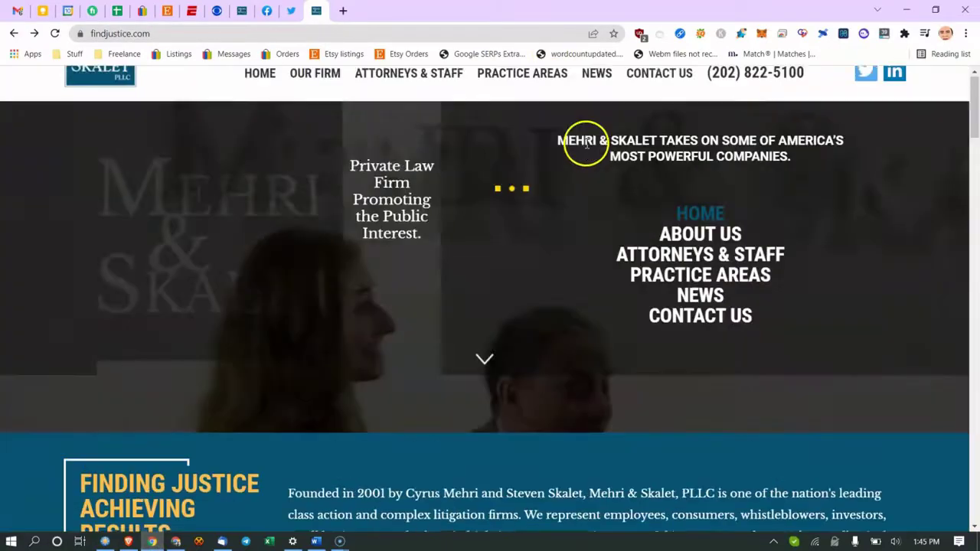
scroll(553, 120, "down", 2)
scroll(536, 66, "up", 2)
scroll(510, 88, "down", 1)
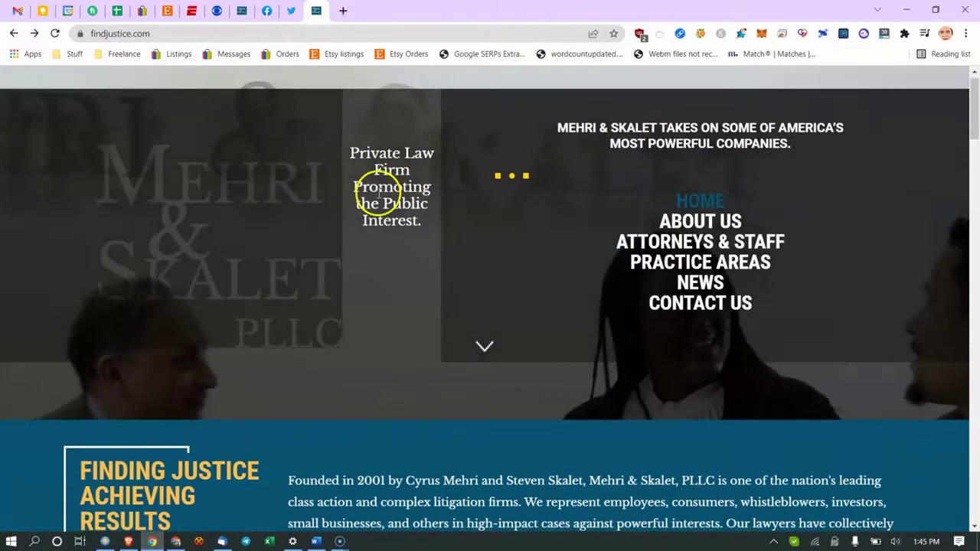
mouse_move(558, 103)
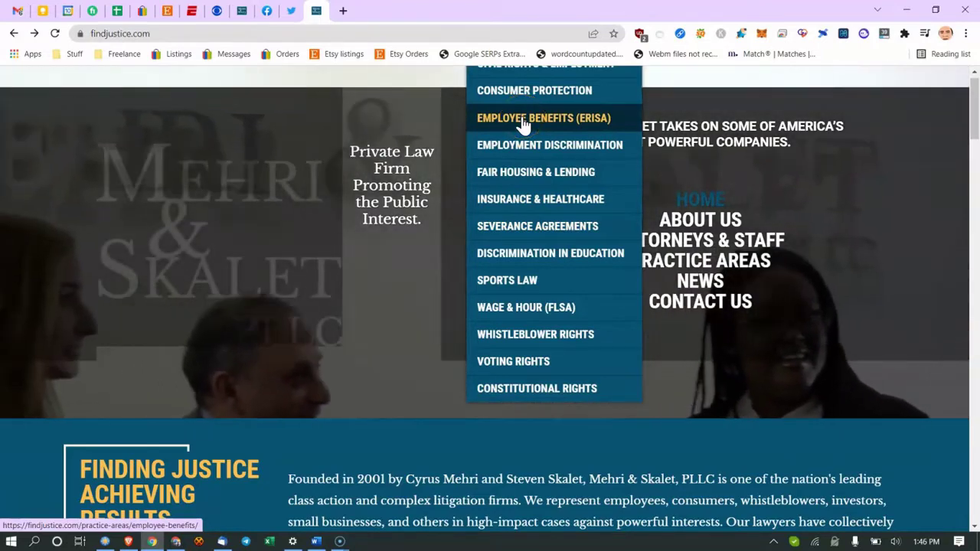
left_click(523, 122)
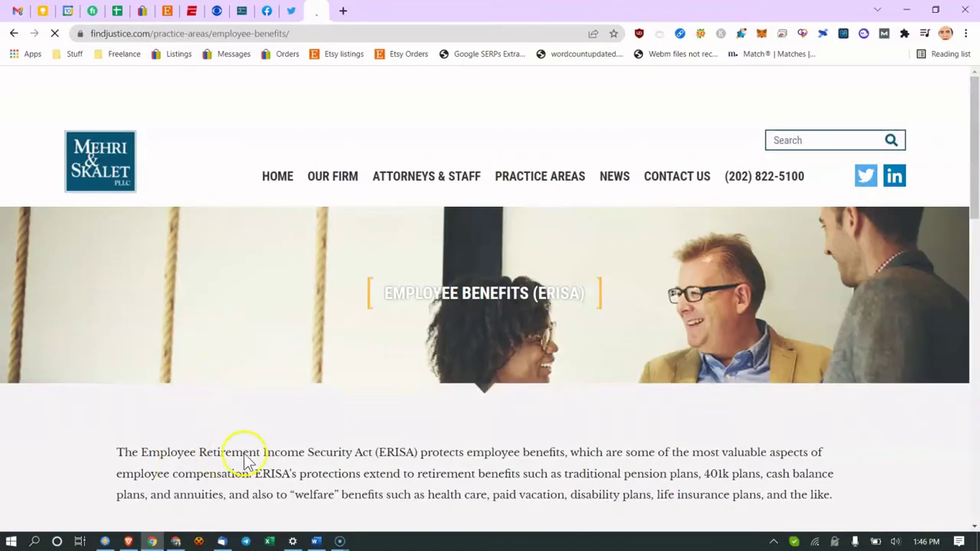
left_click(316, 541)
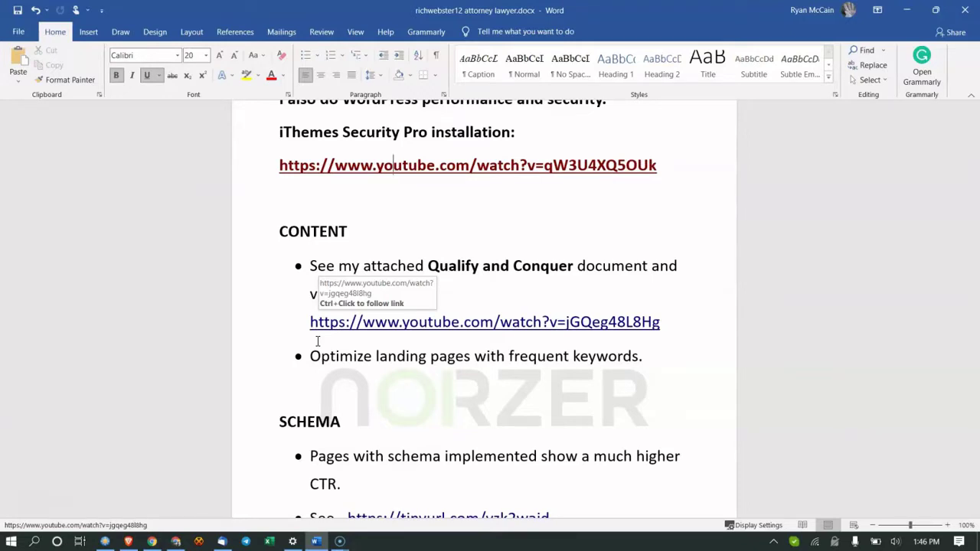
Open the Qualify and Conquer video link from the CONTENT section, pause the video, and close its page
left_click(350, 325, "ctrl")
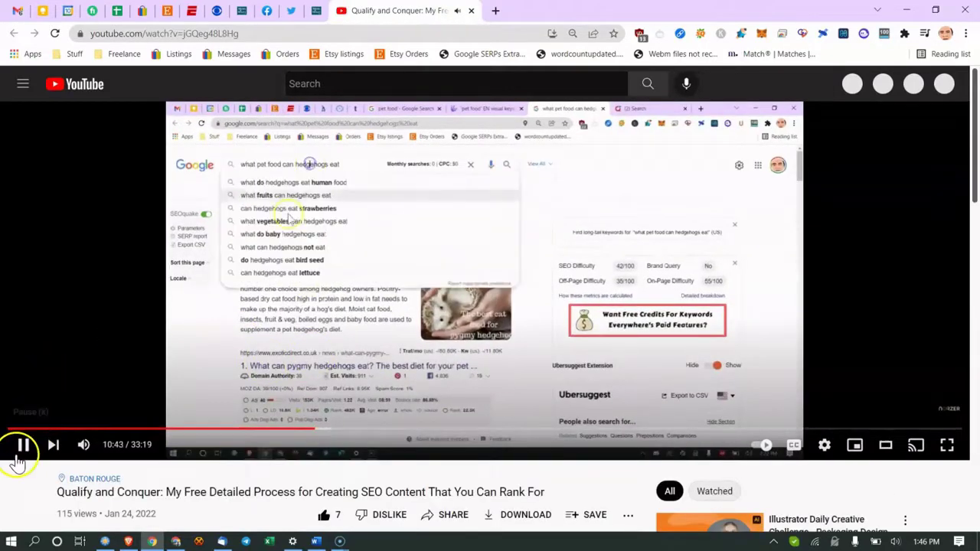
left_click(22, 447)
scroll(81, 432, "down", 1)
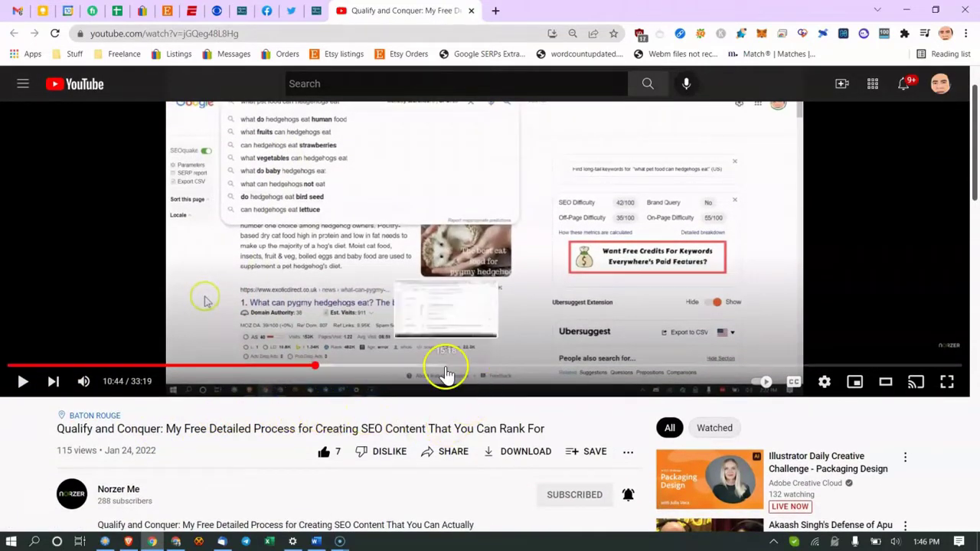
left_click(475, 12)
Read the introductory text of the Employee Benefits (ERISA) page on findjustice.com and return to the audit document in Word
mouse_move(454, 222)
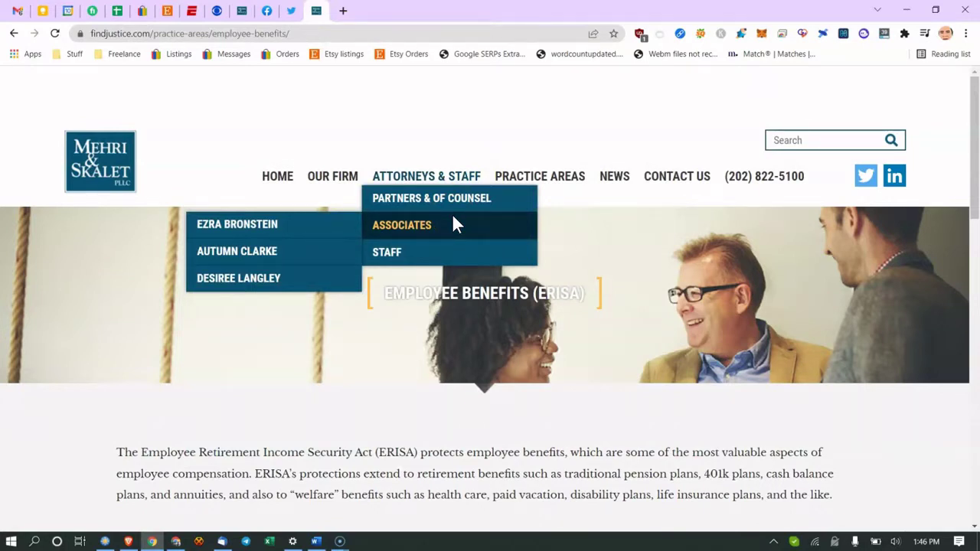
scroll(338, 157, "down", 2)
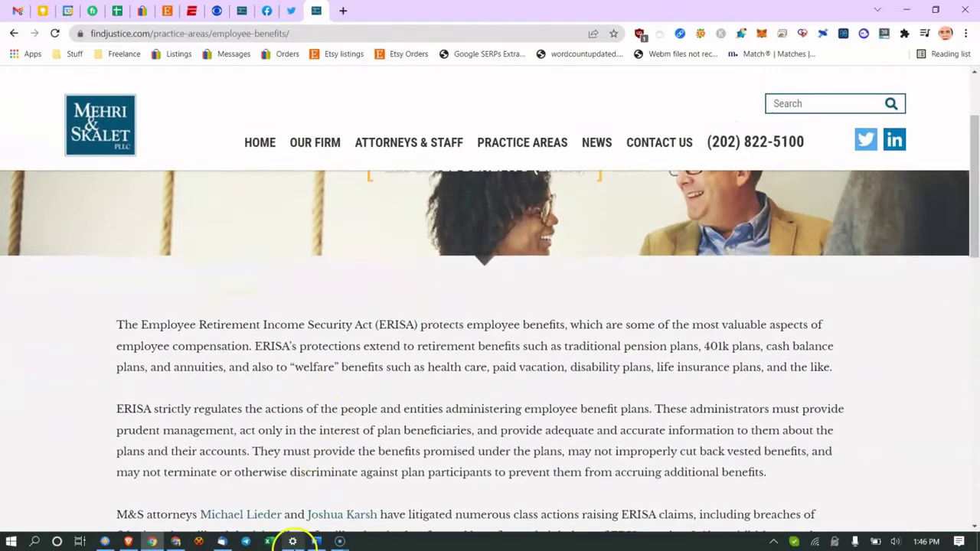
left_click(317, 541)
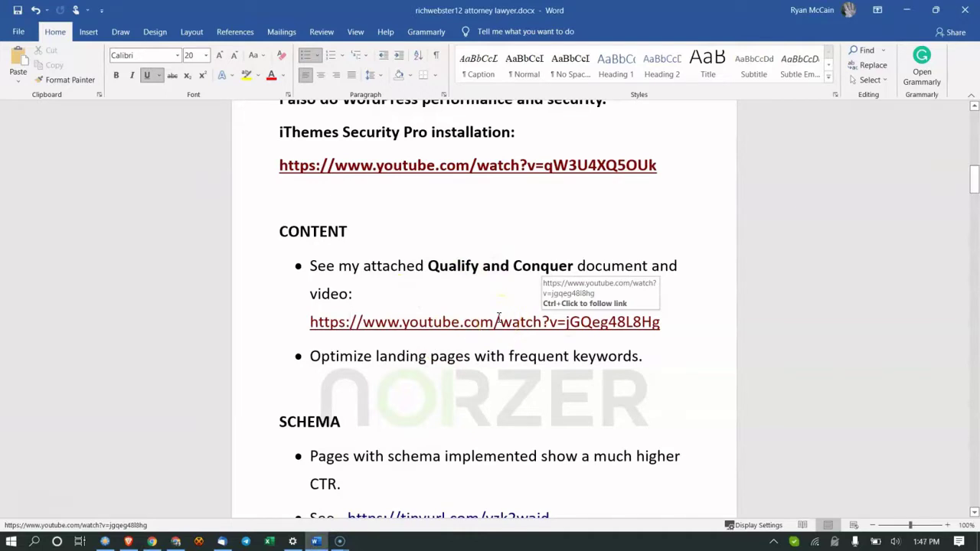
Open the tinyurl link in the SCHEMA section and read the legal schema markup article through its #1. Local Business section
scroll(499, 316, "down", 3)
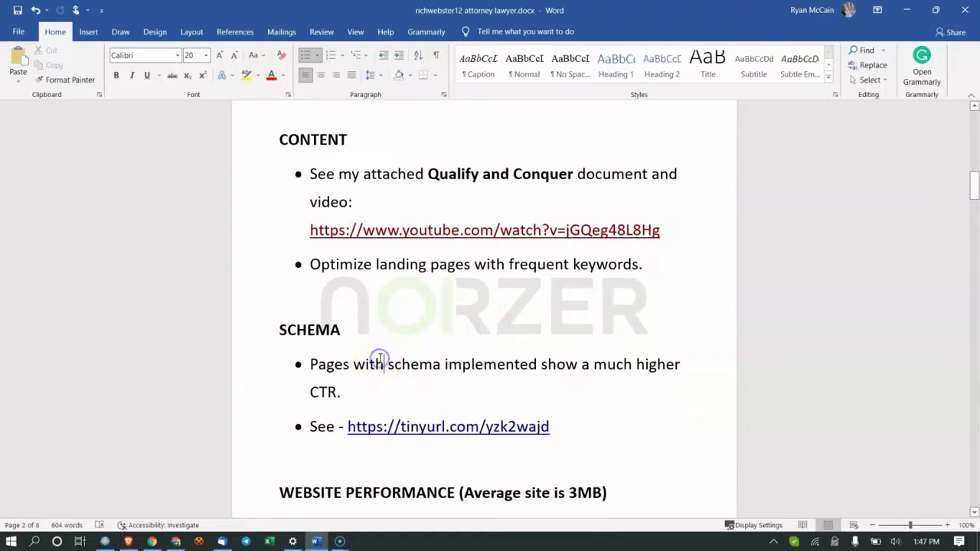
triple_click(420, 430)
left_click(420, 428)
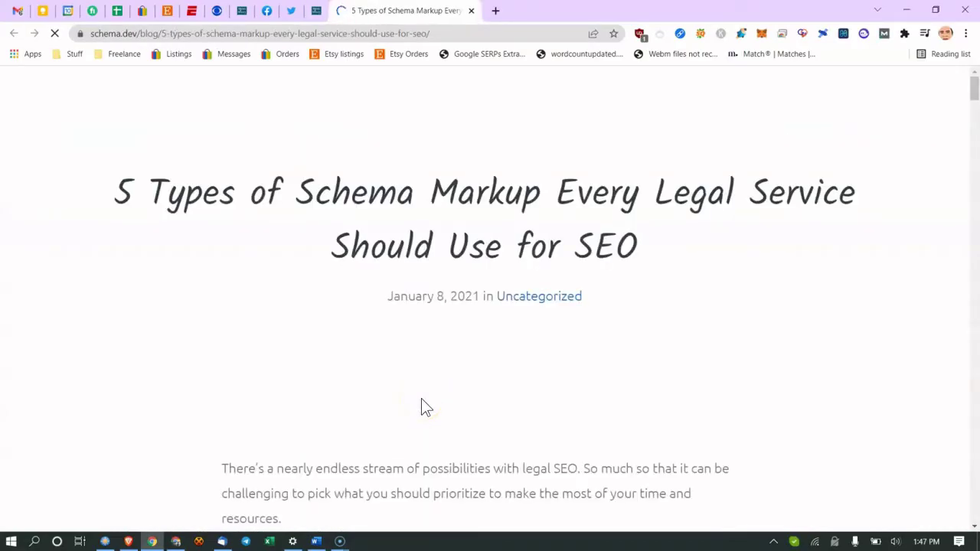
scroll(401, 376, "down", 2)
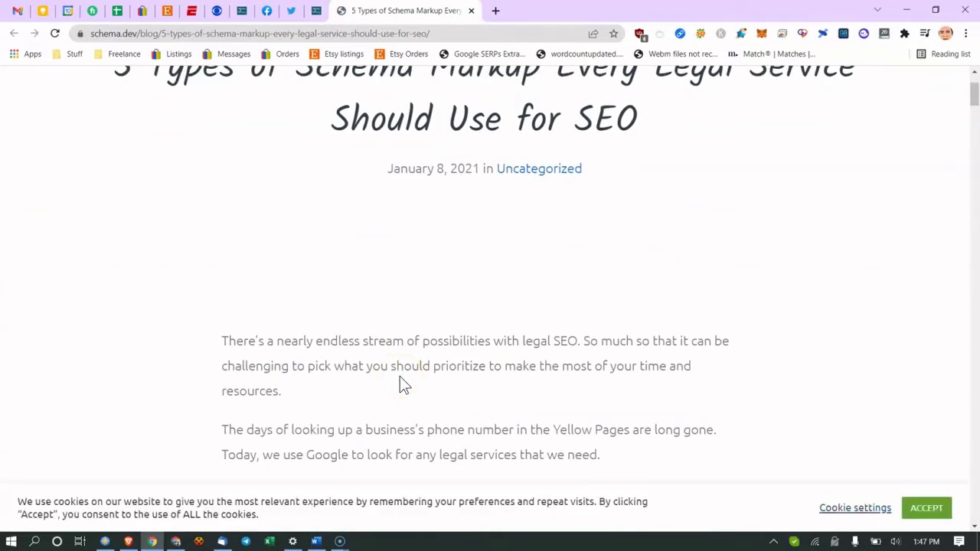
scroll(399, 376, "down", 5)
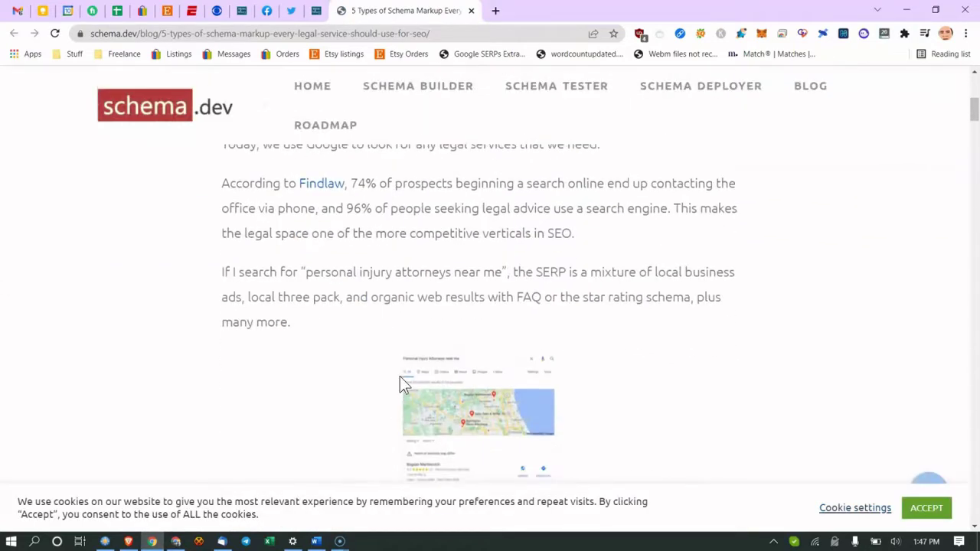
scroll(400, 376, "down", 2)
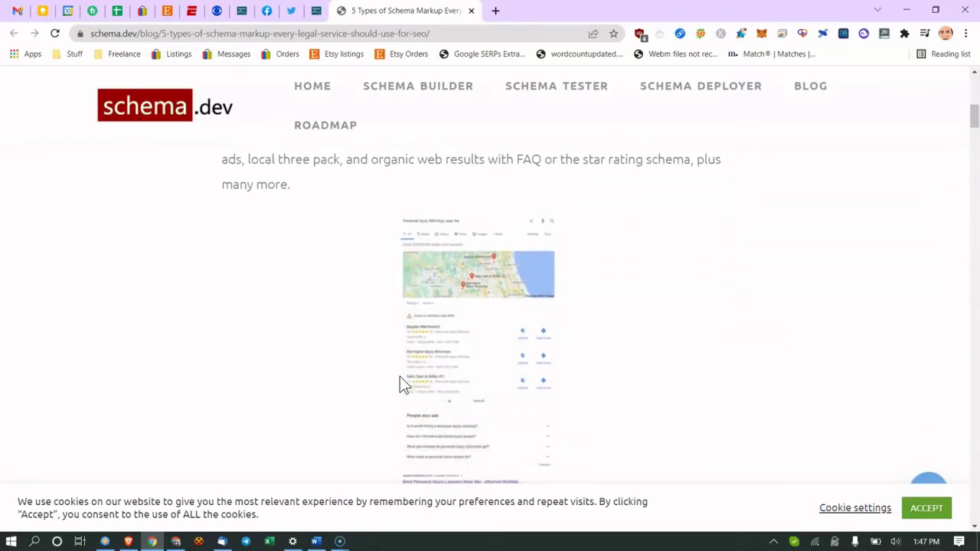
scroll(400, 376, "down", 10)
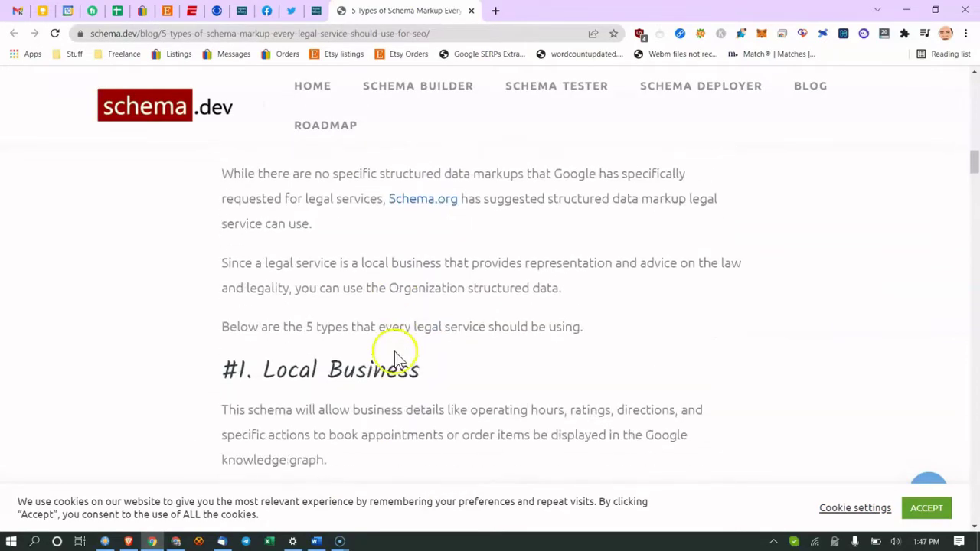
scroll(395, 352, "down", 2)
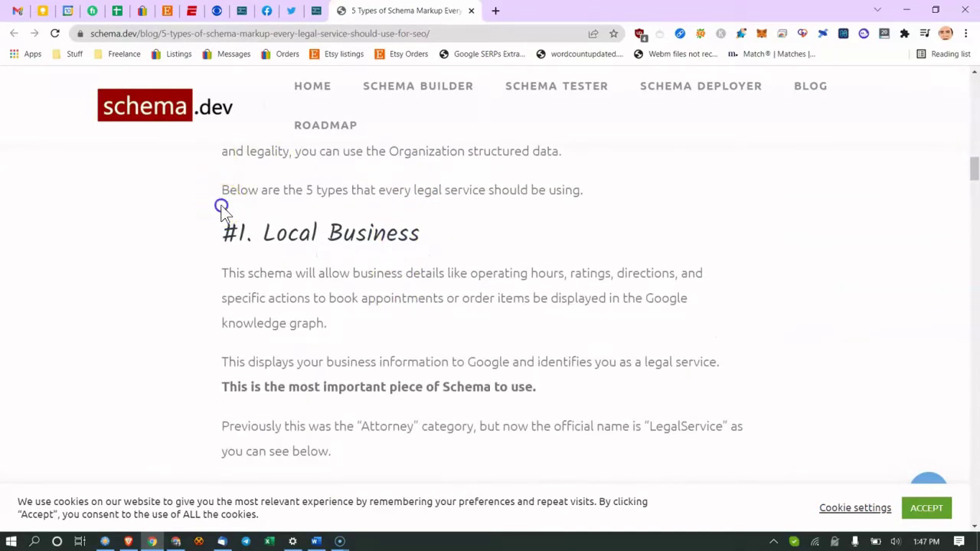
Highlight the #1. Local Business heading, and then the text calling it the most important piece of Schema to use
left_click_drag(221, 218, 514, 243)
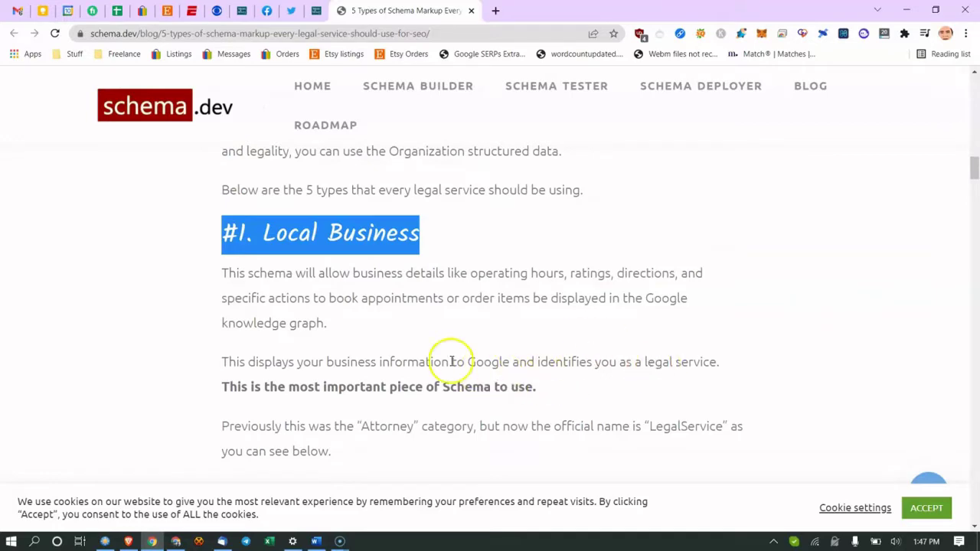
left_click(569, 363)
left_click_drag(570, 363, 804, 388)
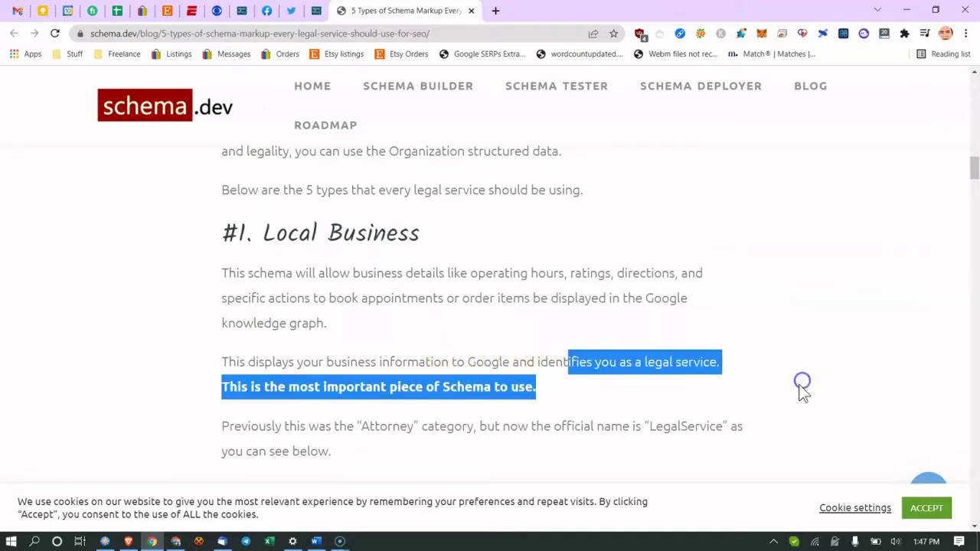
Examine the LegalService markup example below the Local Business description
scroll(569, 321, "down", 6)
scroll(135, 247, "up", 2)
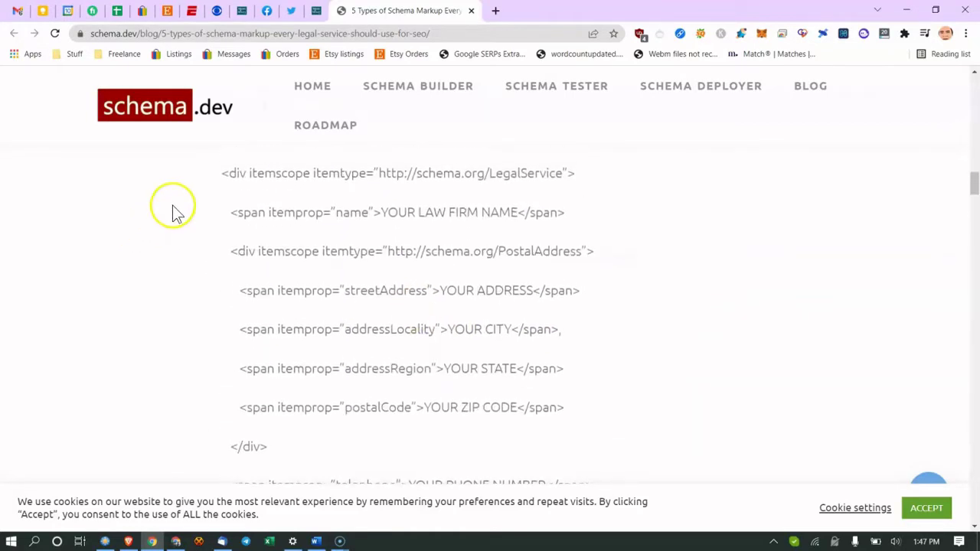
scroll(184, 222, "up", 2)
left_click(446, 370)
scroll(498, 337, "down", 1)
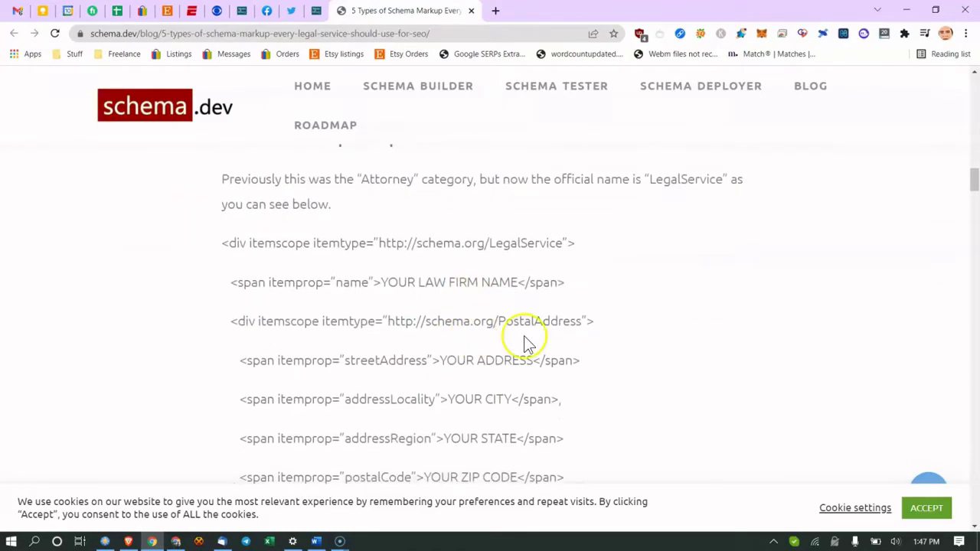
Search Google for "baseballs hop" in a new tab and look through the results down to the Department Stores map
left_click(499, 12)
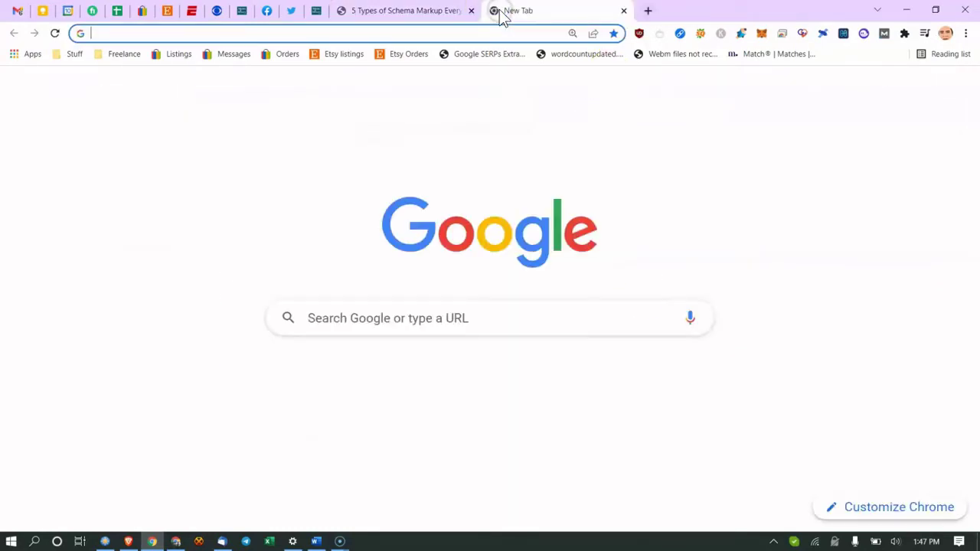
type("baseballs hop")
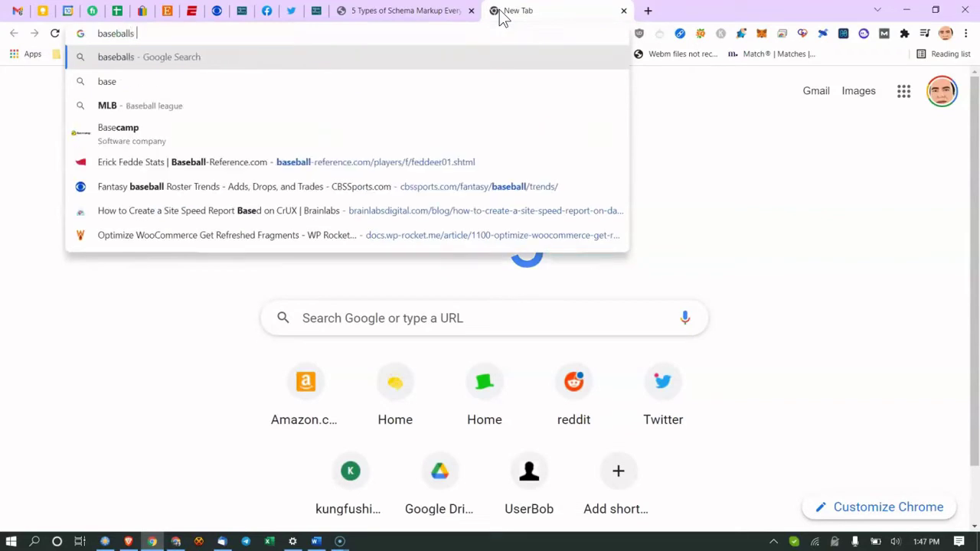
key("Return")
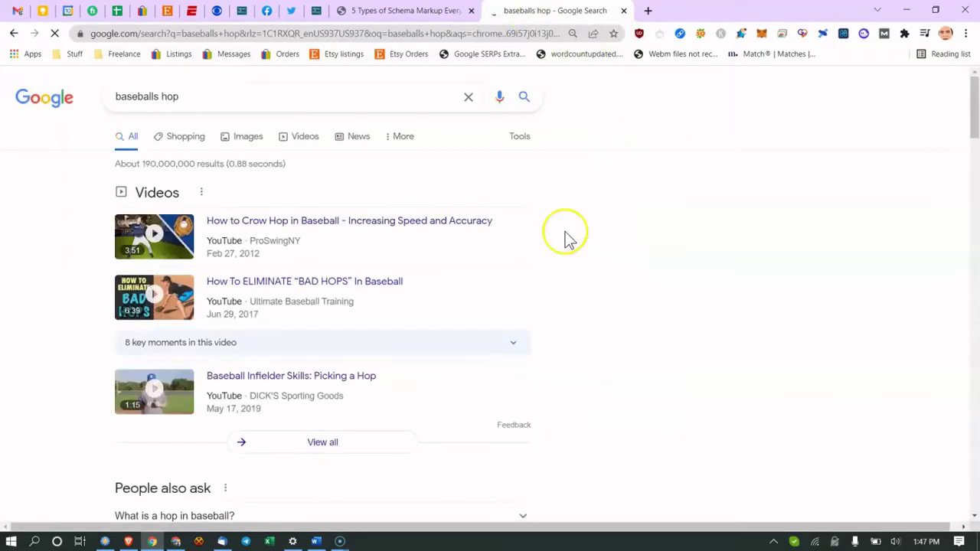
scroll(595, 345, "down", 4)
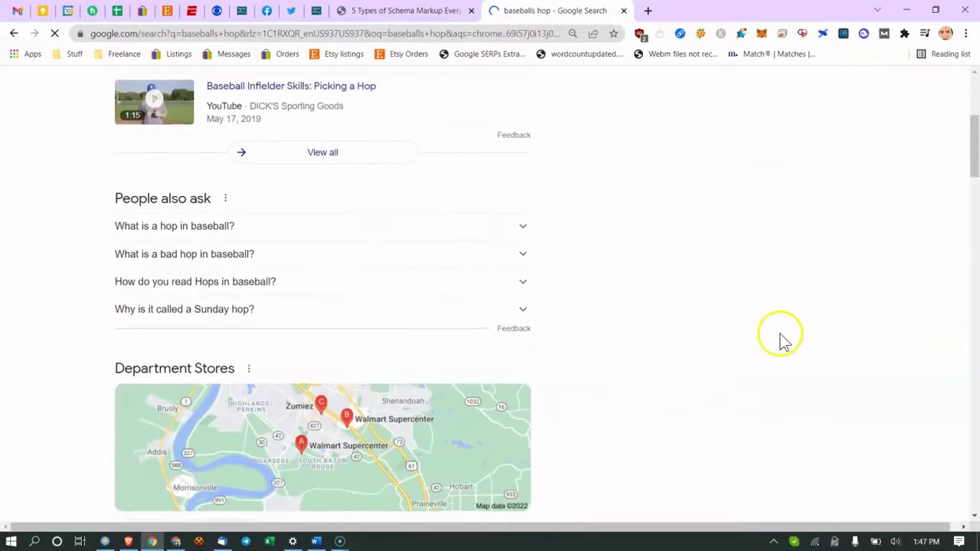
Return to the schema article and highlight parts of the street address and city lines in the LegalService markup example
left_click(408, 17)
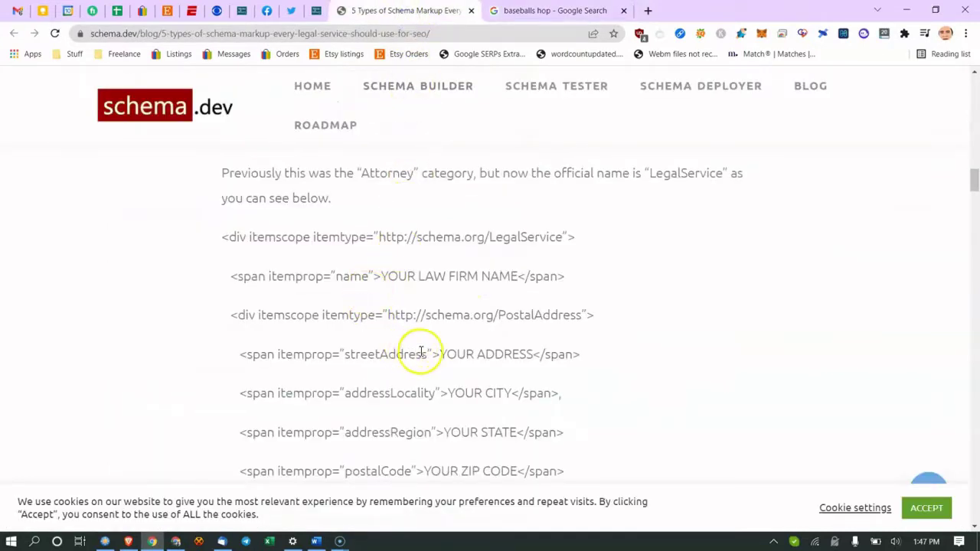
left_click_drag(427, 354, 474, 355)
left_click_drag(464, 393, 484, 392)
scroll(398, 281, "down", 4)
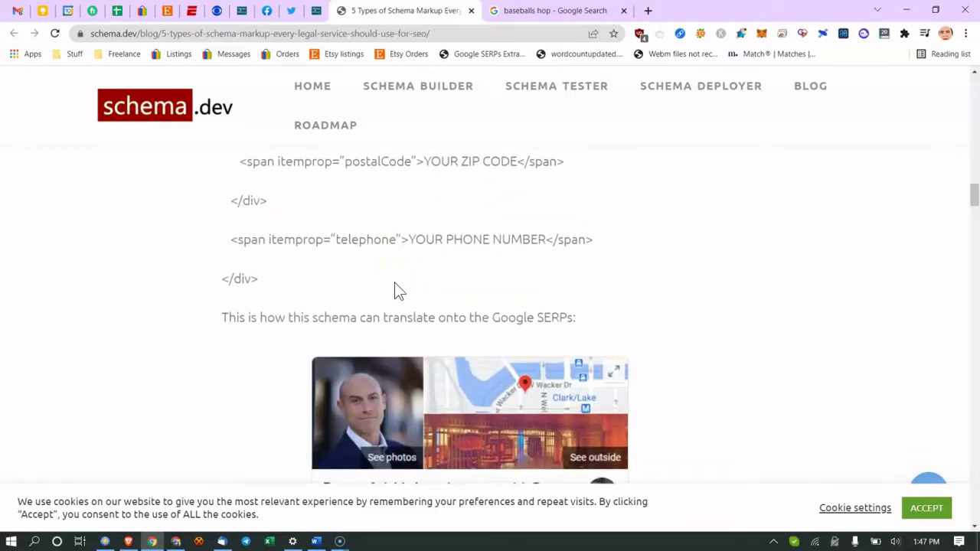
Examine the article's Google SERP example for the Local Business schema and its #2. Logo section
scroll(395, 283, "down", 5)
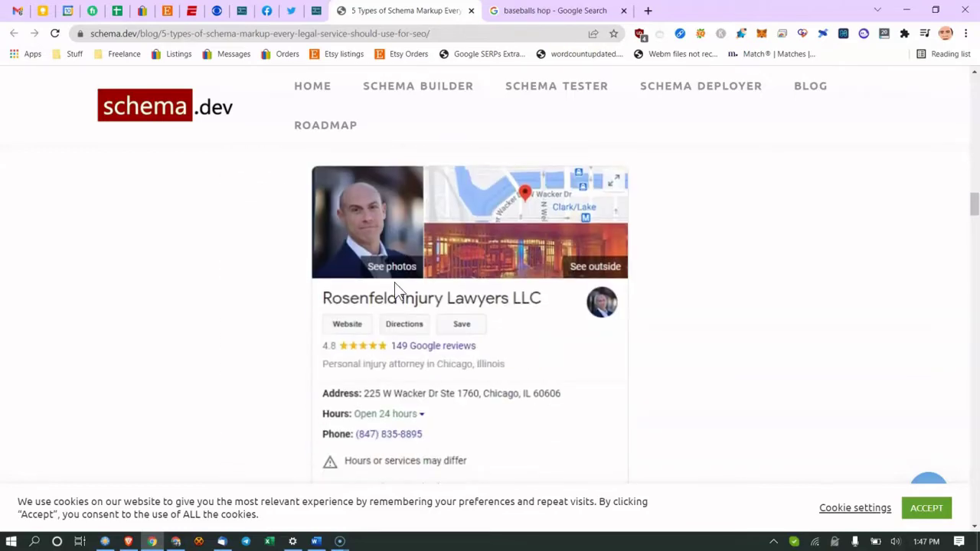
scroll(394, 282, "down", 3)
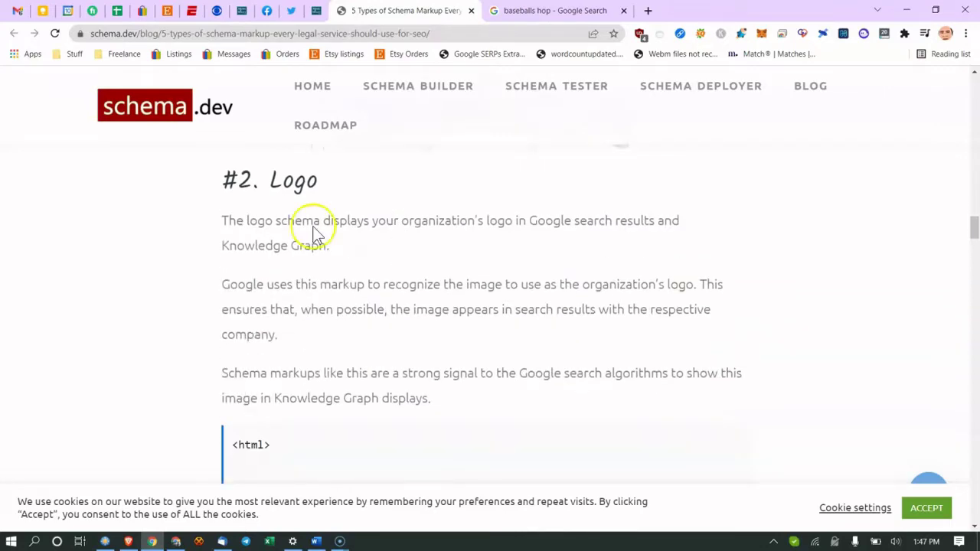
scroll(280, 171, "down", 4)
scroll(278, 177, "down", 15)
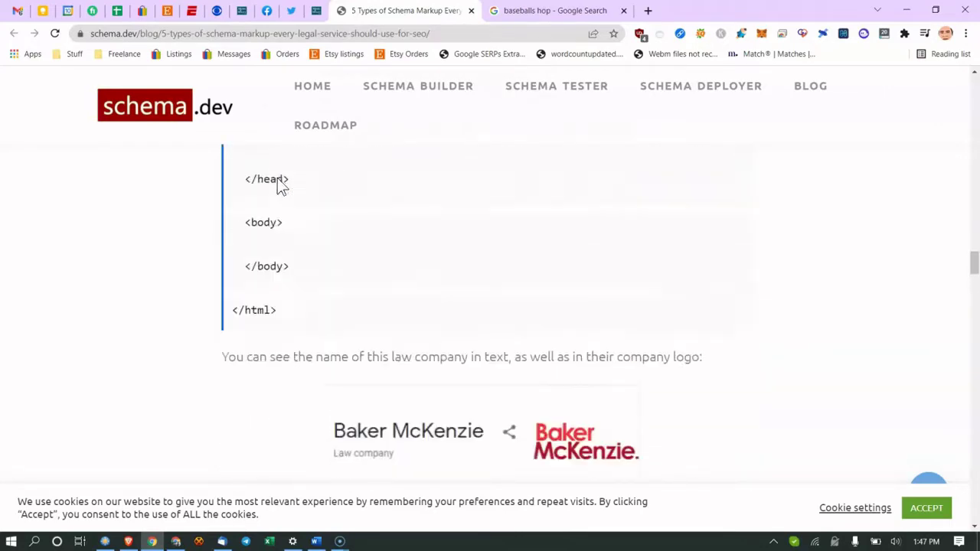
scroll(279, 176, "up", 2)
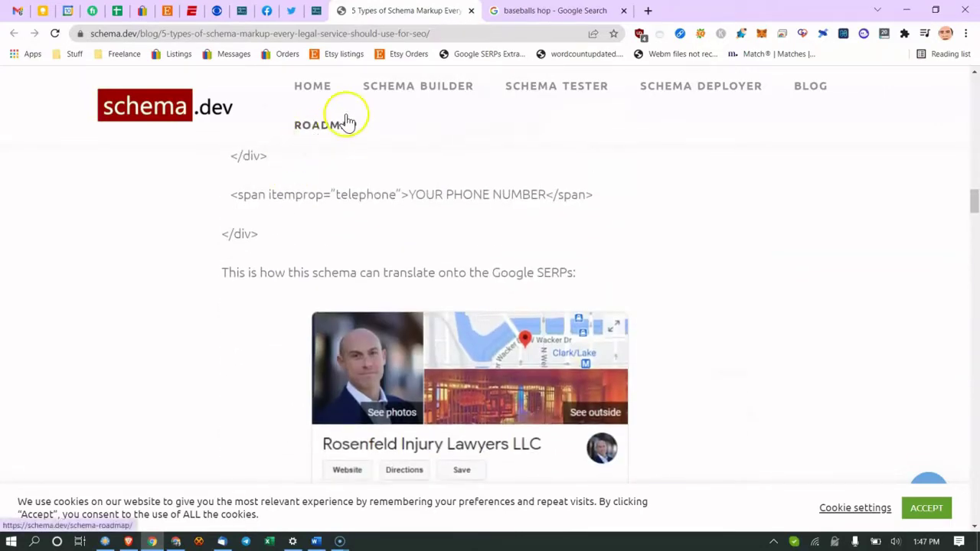
Close the schema article and view the local store listings in the "baseballs hop" search results
left_click(470, 12)
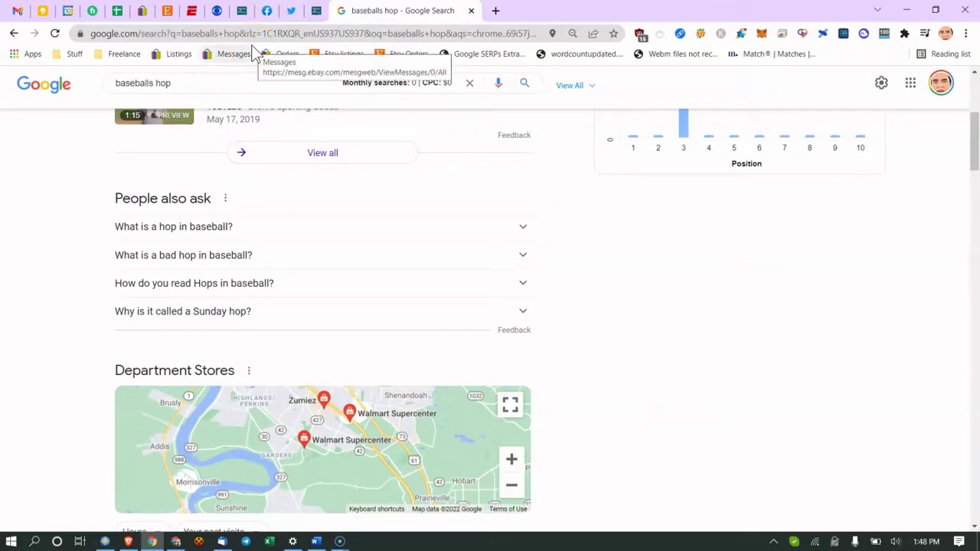
scroll(52, 248, "up", 4)
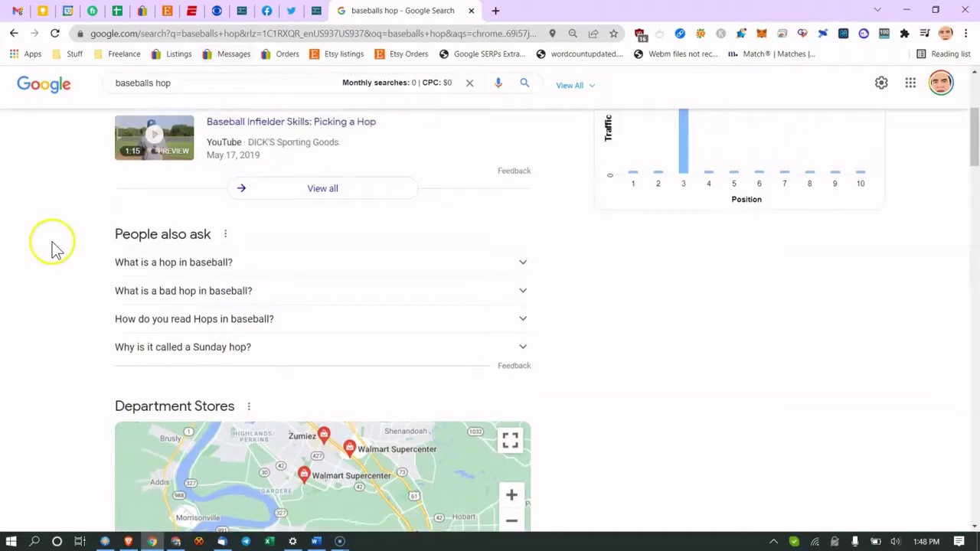
scroll(53, 248, "down", 8)
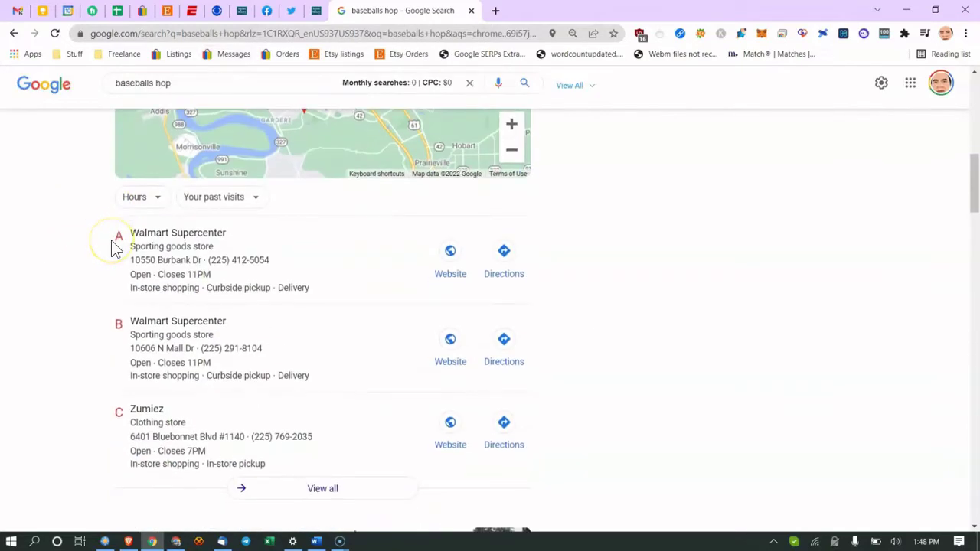
Switch to Word, open the WebPageTest link in the WEBSITE PERFORMANCE section, and view the observed metrics for findjustice.com
left_click(315, 541)
scroll(344, 444, "down", 1)
scroll(354, 425, "down", 2)
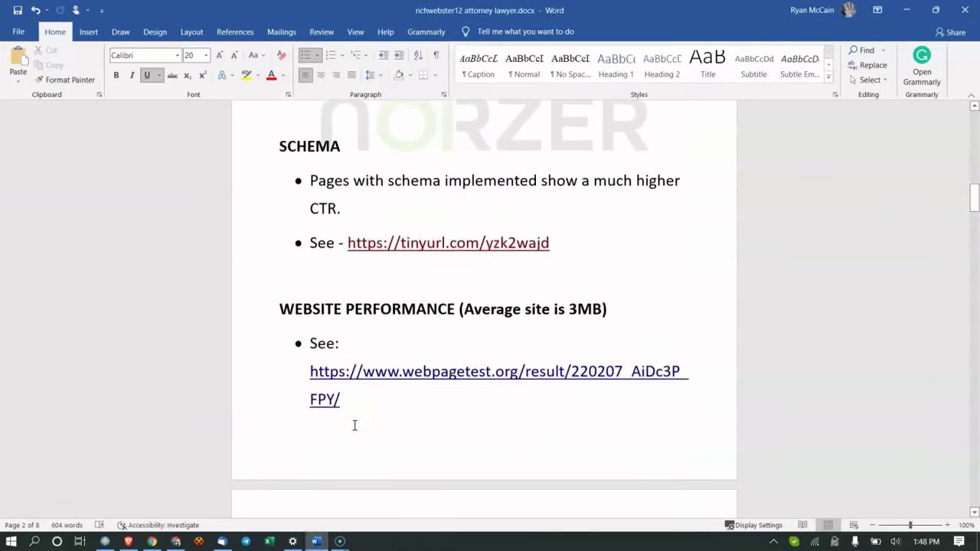
left_click(423, 373, "ctrl")
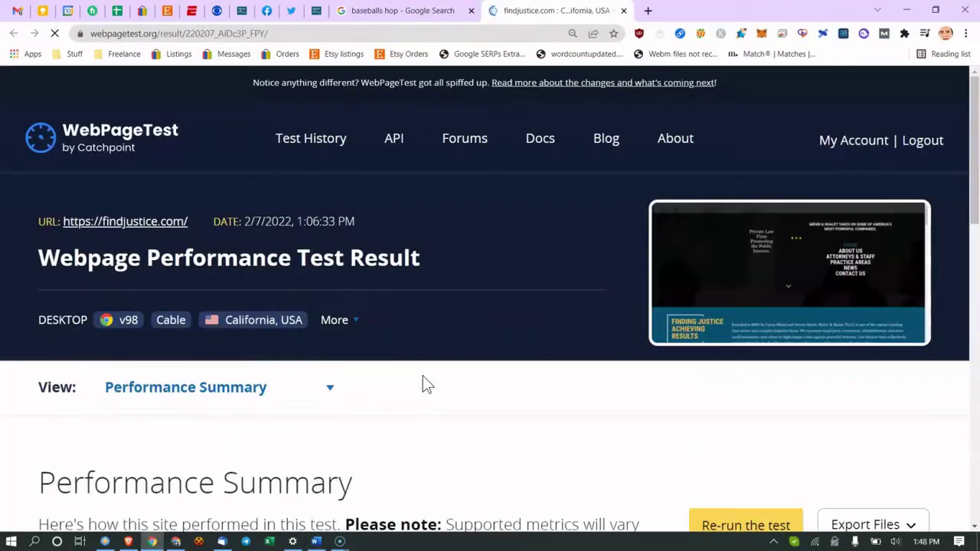
scroll(460, 352, "down", 4)
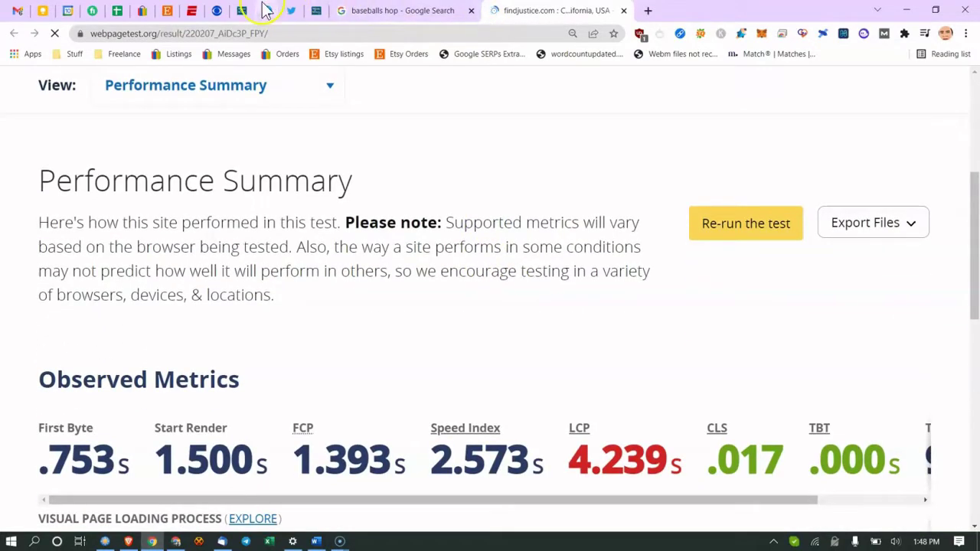
Close the pinned tab showing the Employee Benefits (ERISA) page of findjustice.com
left_click(264, 10)
left_click(317, 12)
right_click(319, 14)
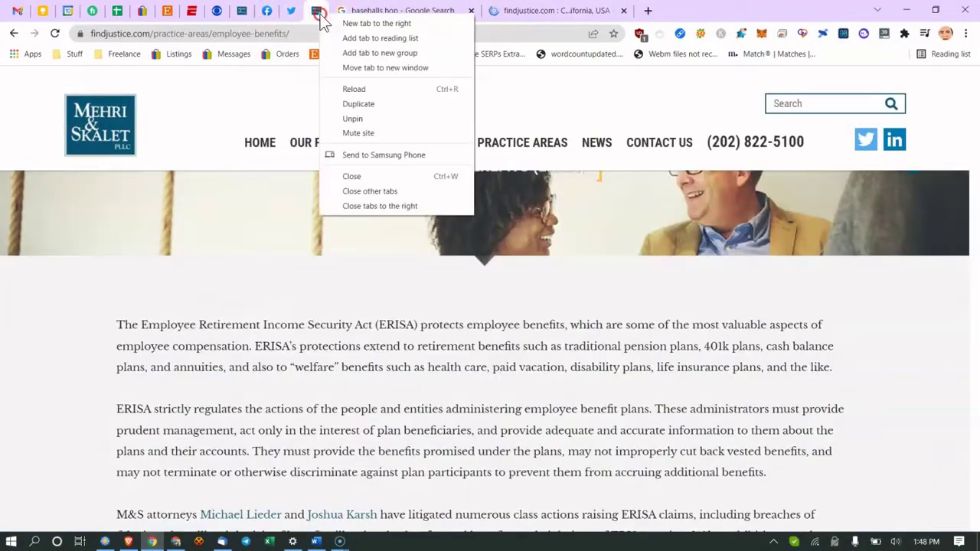
left_click(355, 177)
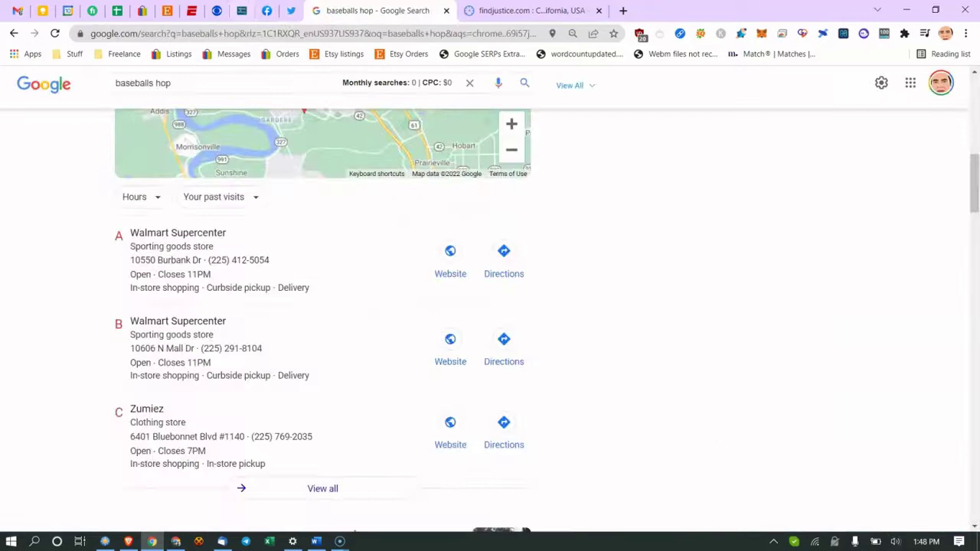
Copy the findjustice.com address from its open consumer-protection page and load the homepage in a new Incognito window
left_click(242, 10)
double_click(198, 33)
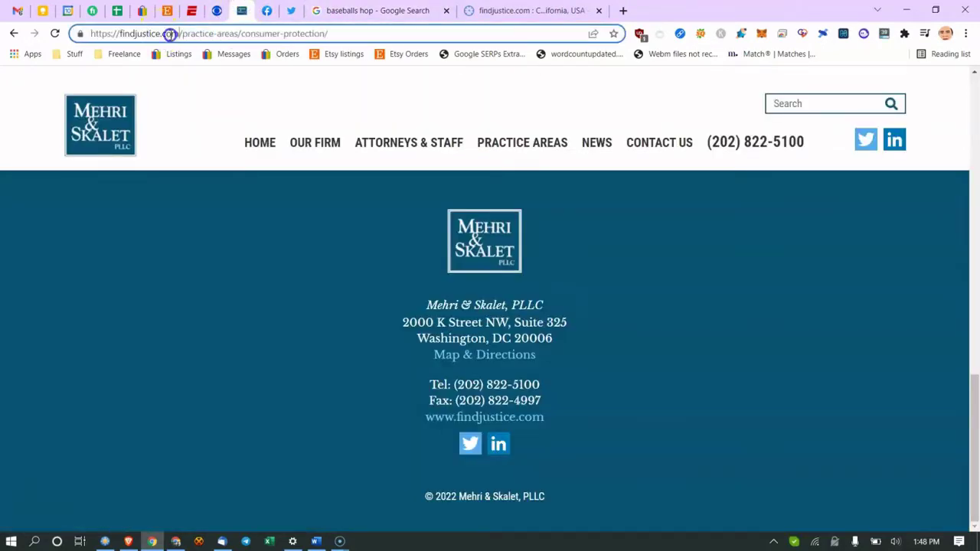
left_click_drag(179, 34, 73, 34)
key("ctrl+c")
left_click(966, 33)
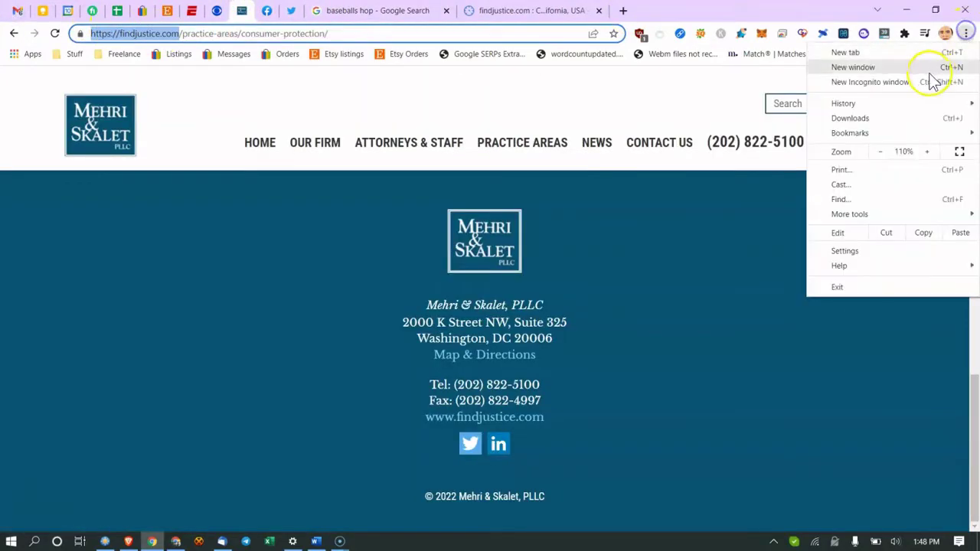
left_click(923, 83)
key("ctrl+v")
key("Return")
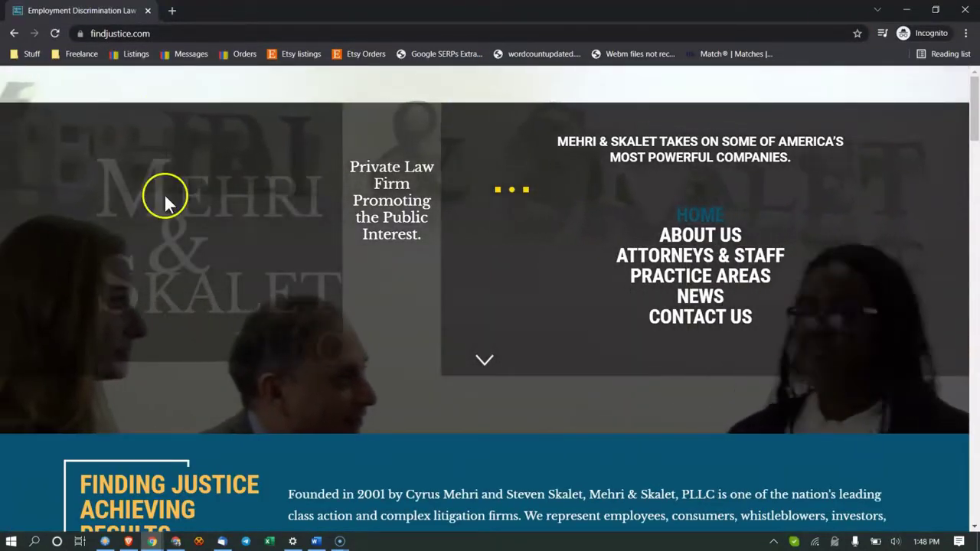
Reload the findjustice.com homepage to watch it load, and close the Incognito window
left_click(188, 34)
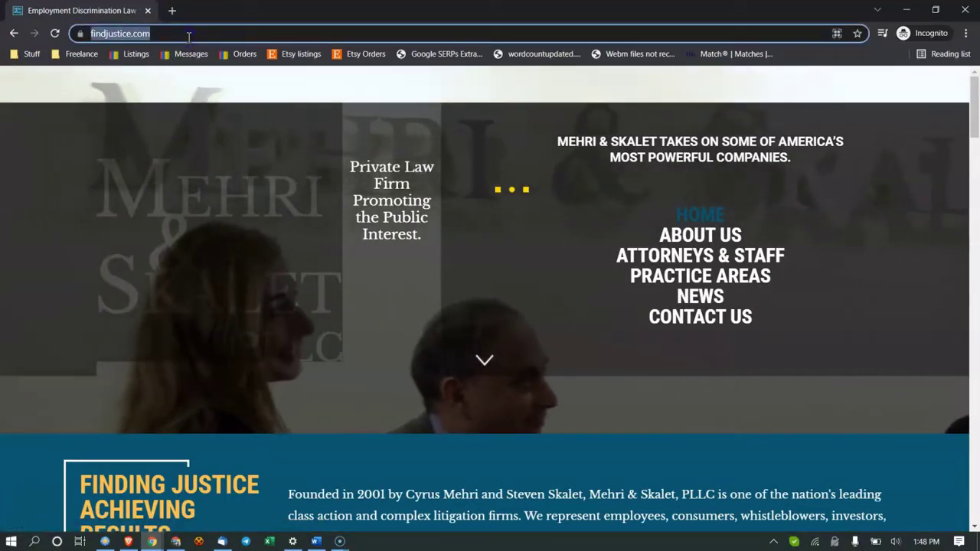
key("Return")
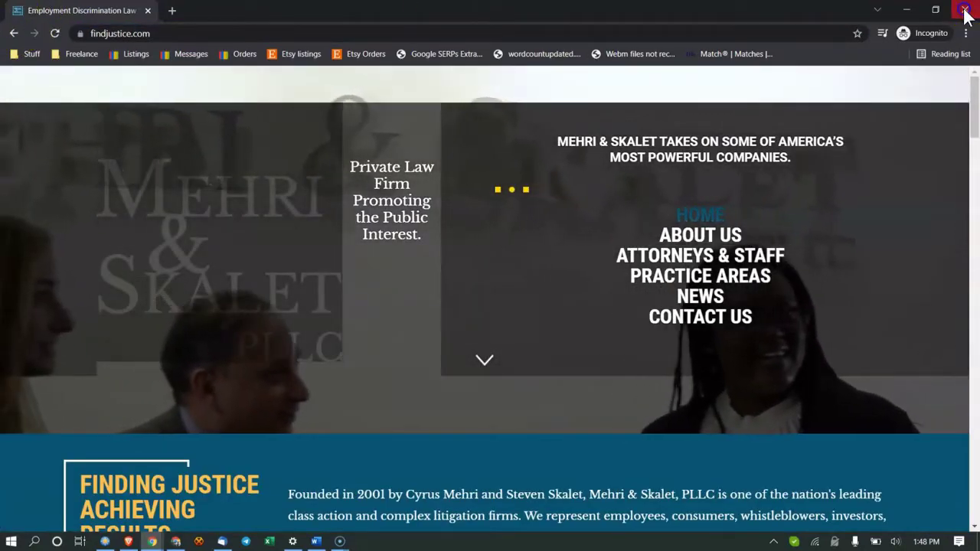
left_click(965, 10)
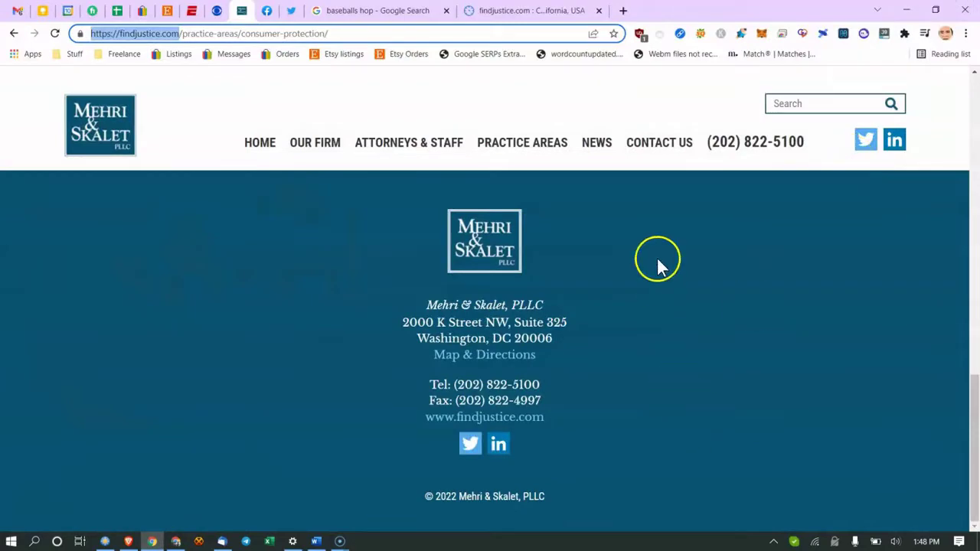
Return to the WebPageTest results, review the observed metrics, and open the First View waterfall under Individual Runs
left_click(489, 10)
scroll(349, 230, "down", 2)
scroll(349, 230, "down", 3)
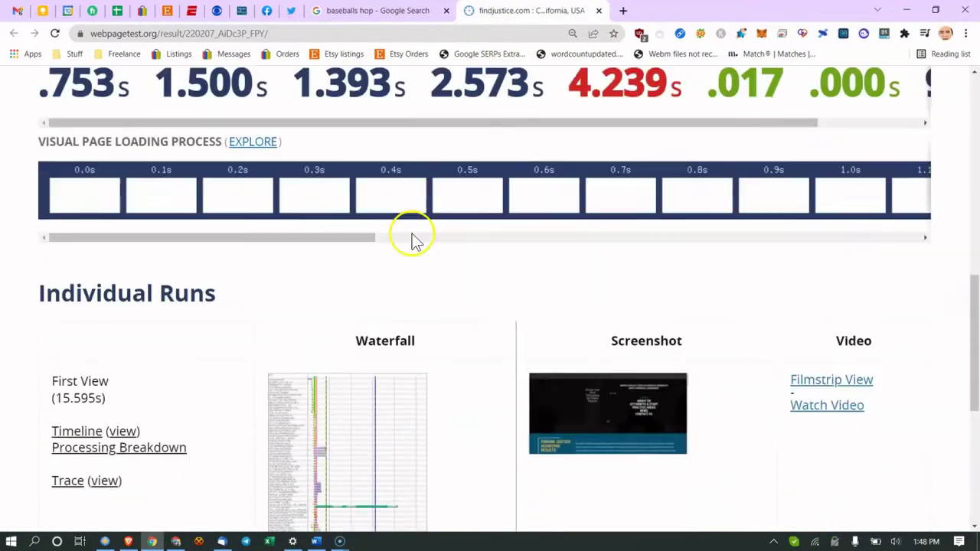
scroll(560, 267, "up", 2)
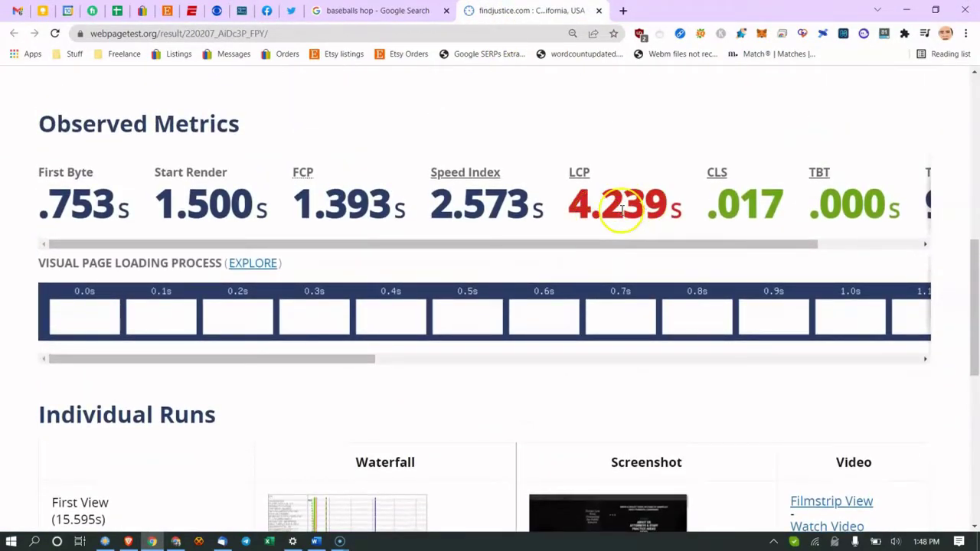
scroll(485, 229, "down", 3)
left_click(372, 397)
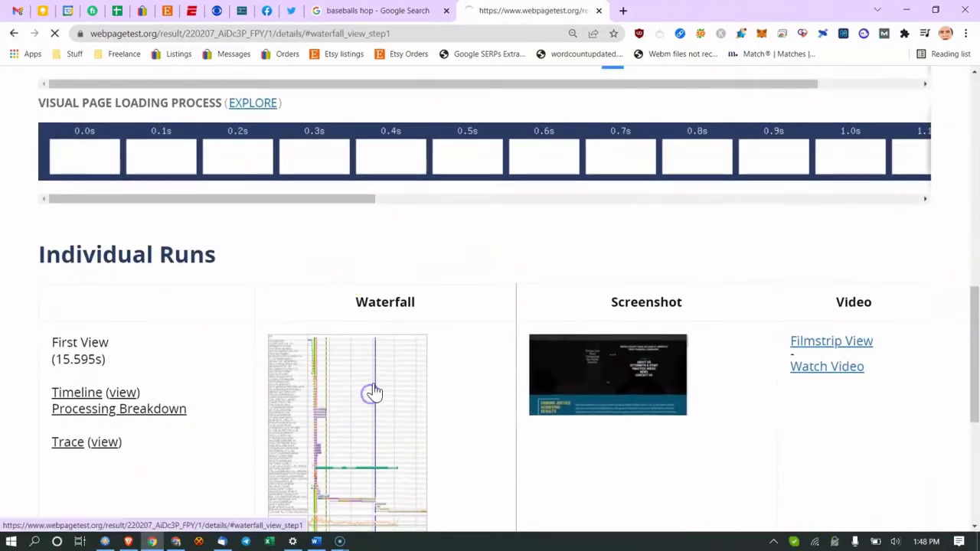
Examine the request load times in the Waterfall View, from the render-blocking files down to the logo images
scroll(377, 282, "down", 10)
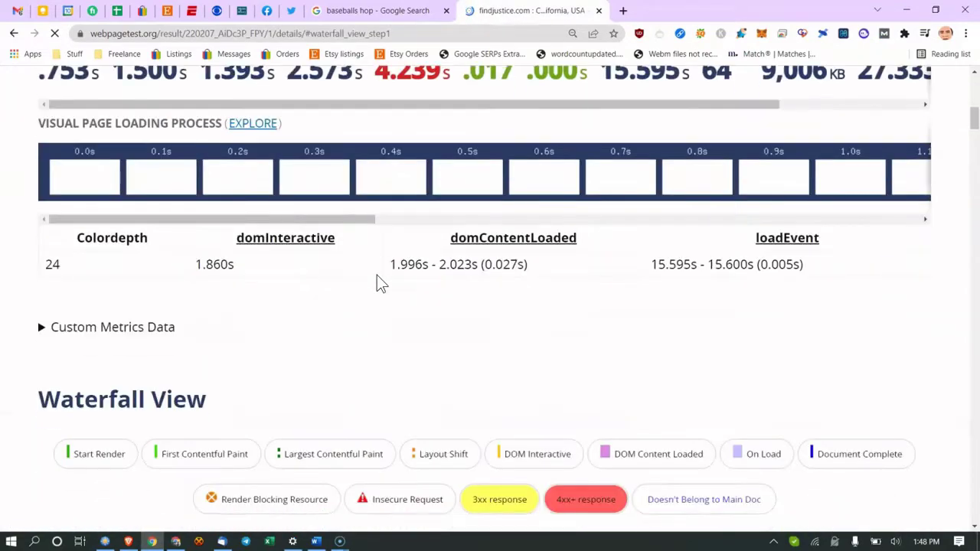
scroll(377, 297, "down", 3)
scroll(360, 276, "up", 4)
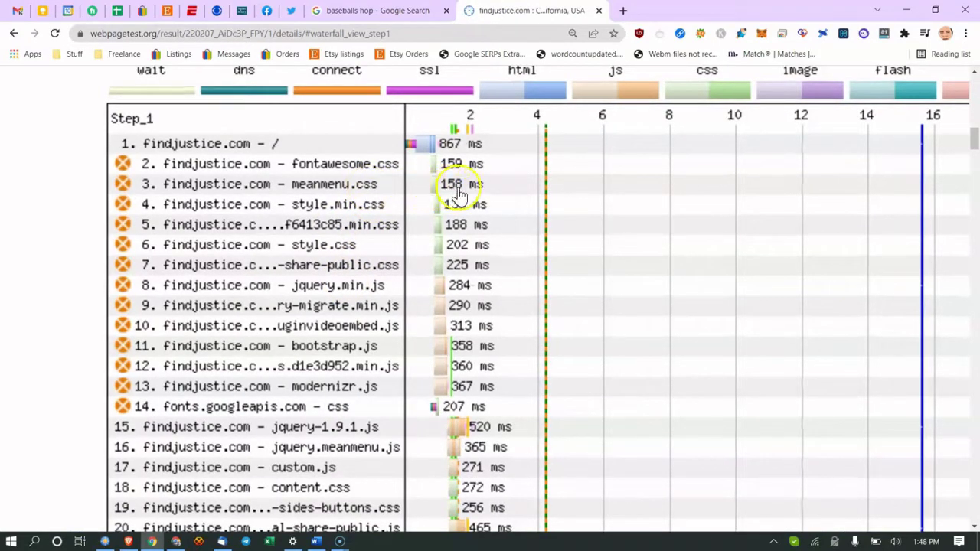
scroll(383, 337, "down", 2)
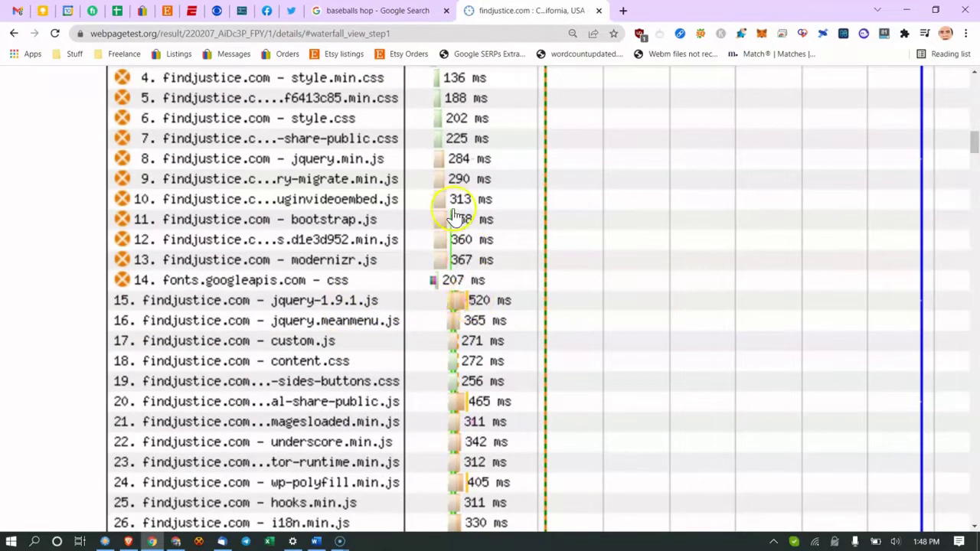
scroll(436, 209, "down", 5)
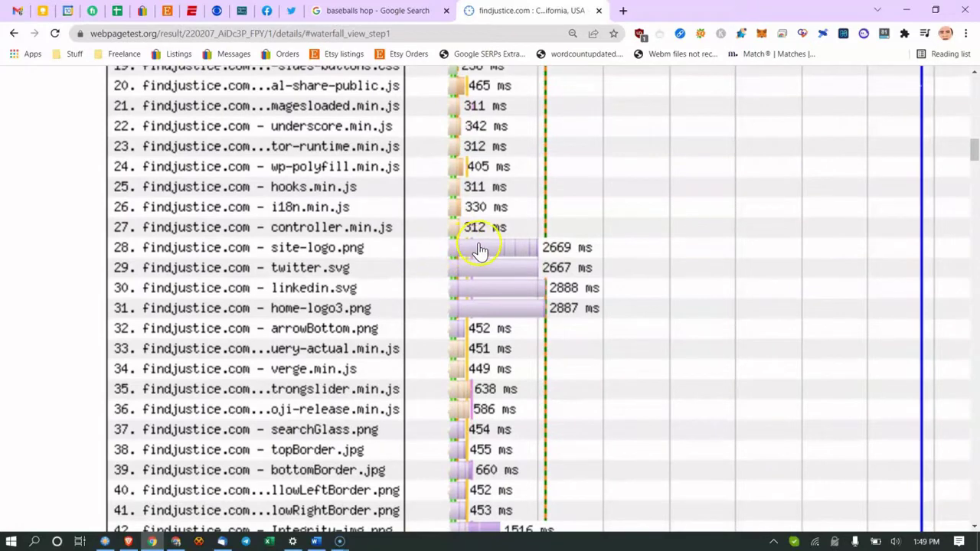
Inspect the request details for site-logo.png in the waterfall and close them
left_click(480, 251)
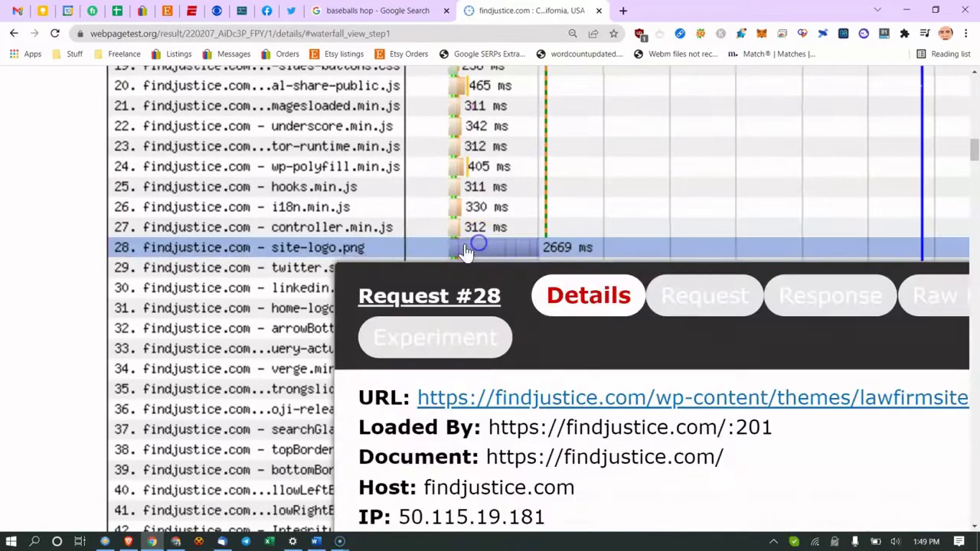
scroll(486, 313, "down", 5)
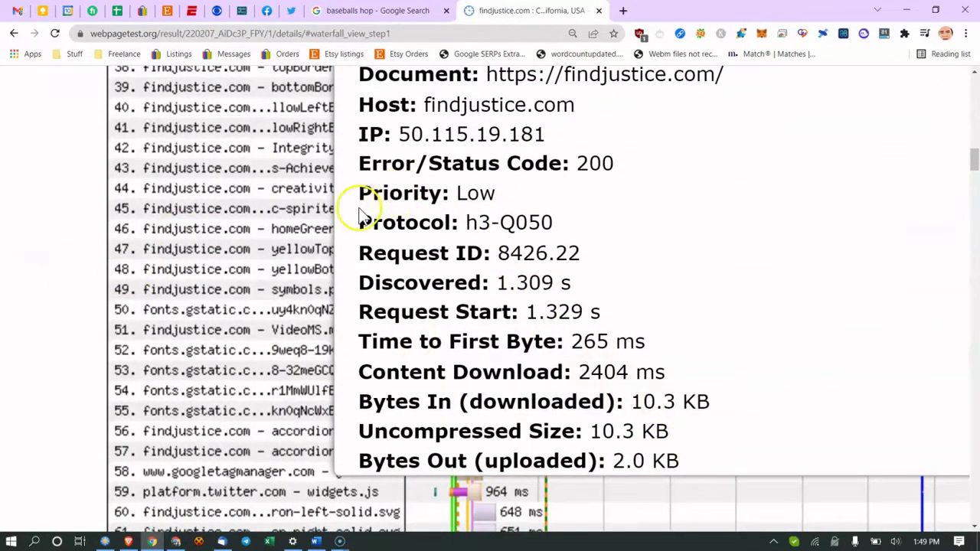
key("ctrl+minus")
key("ctrl+minus")
key("ctrl+minus")
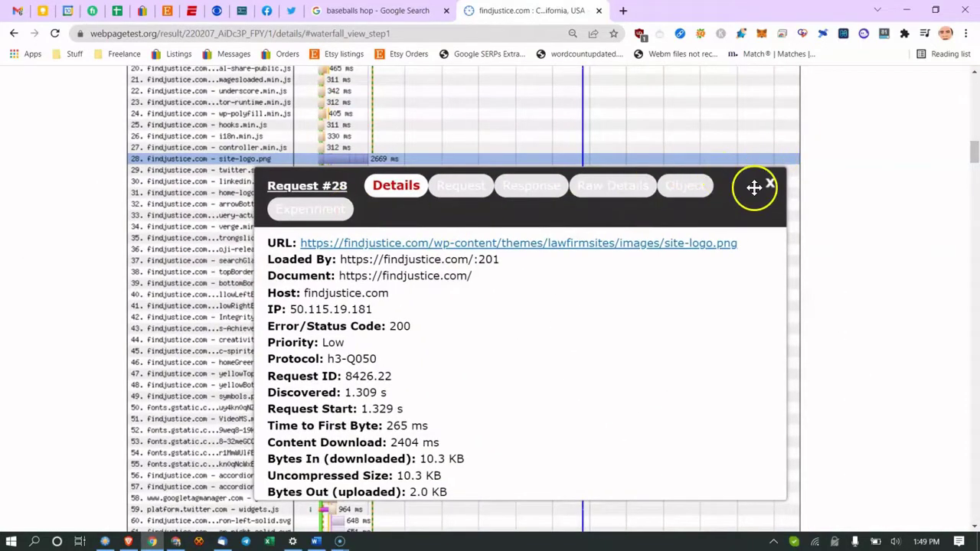
left_click(770, 188)
Inspect the request details for VideoMS.mp4, including its download time and uncompressed size
scroll(766, 191, "down", 3)
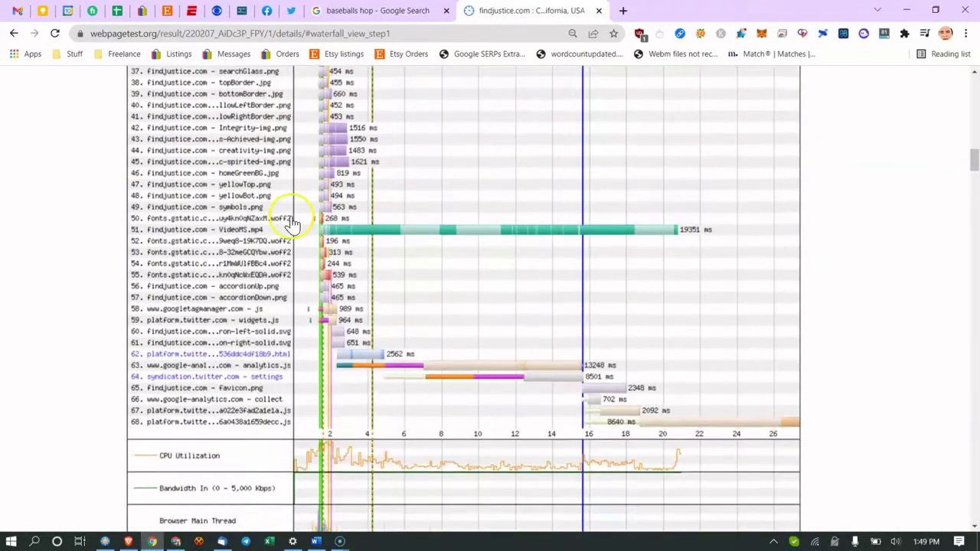
left_click(184, 233)
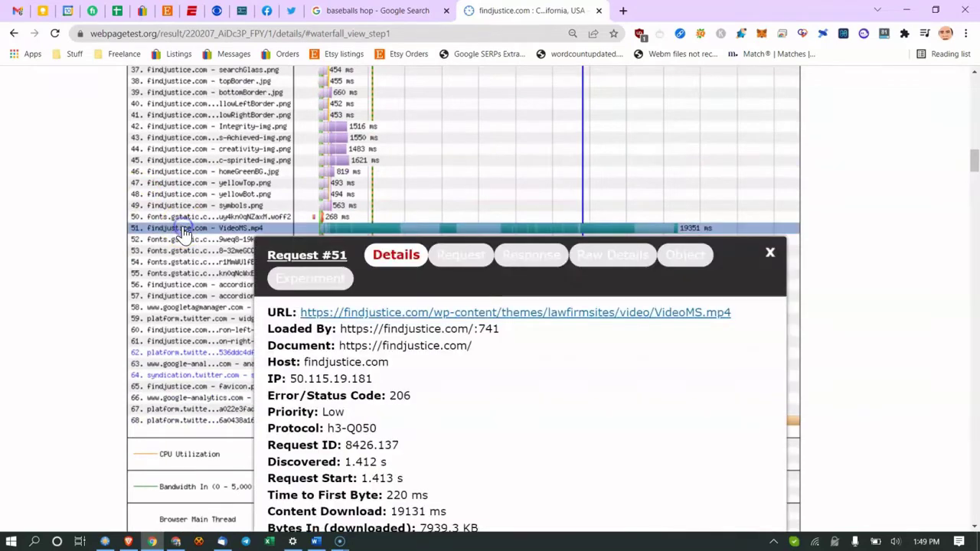
scroll(322, 260, "down", 3)
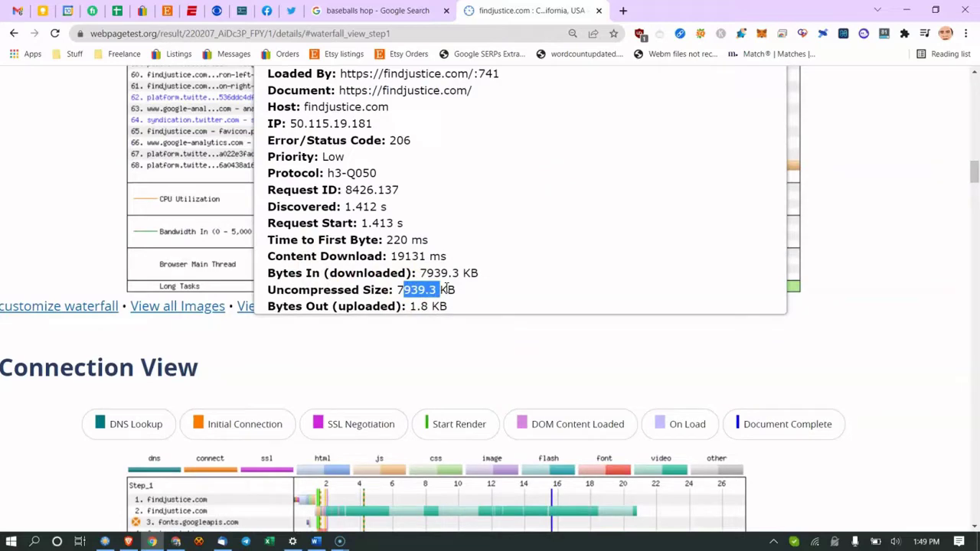
scroll(678, 135, "up", 2)
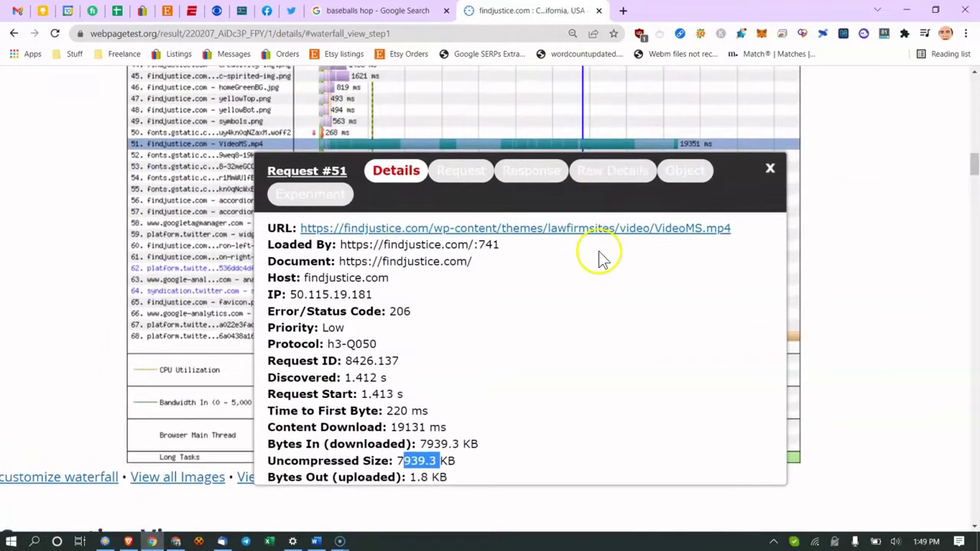
Open the VideoMS.mp4 URL from the request details, play the video through, and close its tab
left_click(604, 229)
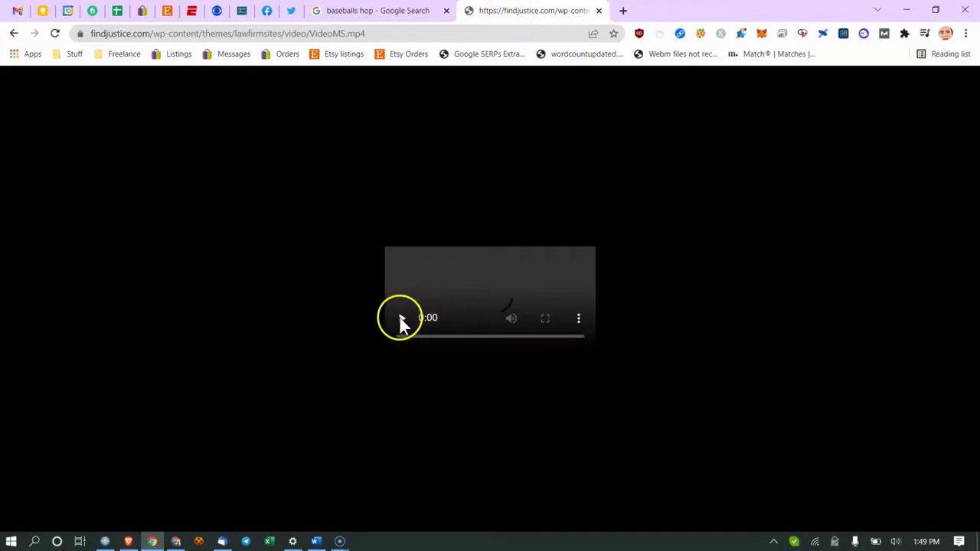
left_click(407, 322)
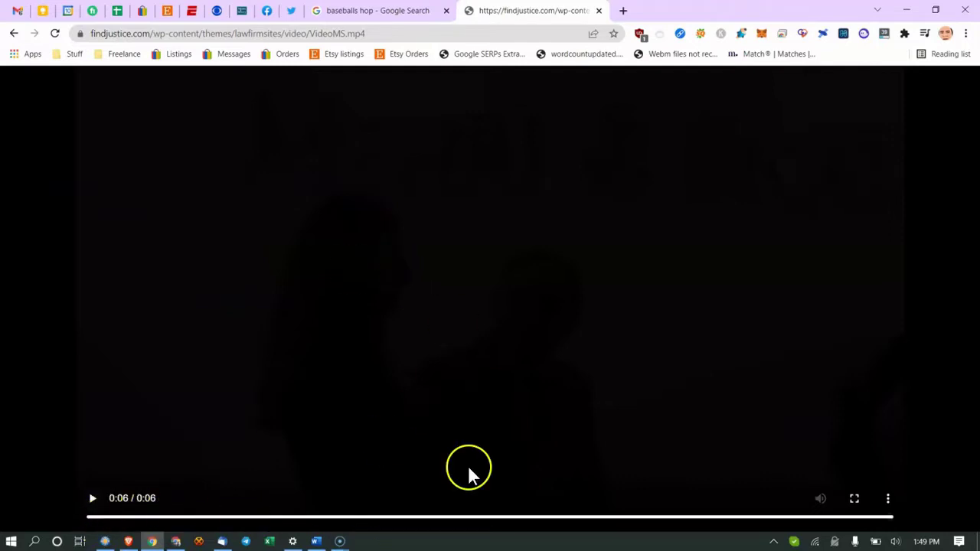
left_click(598, 13)
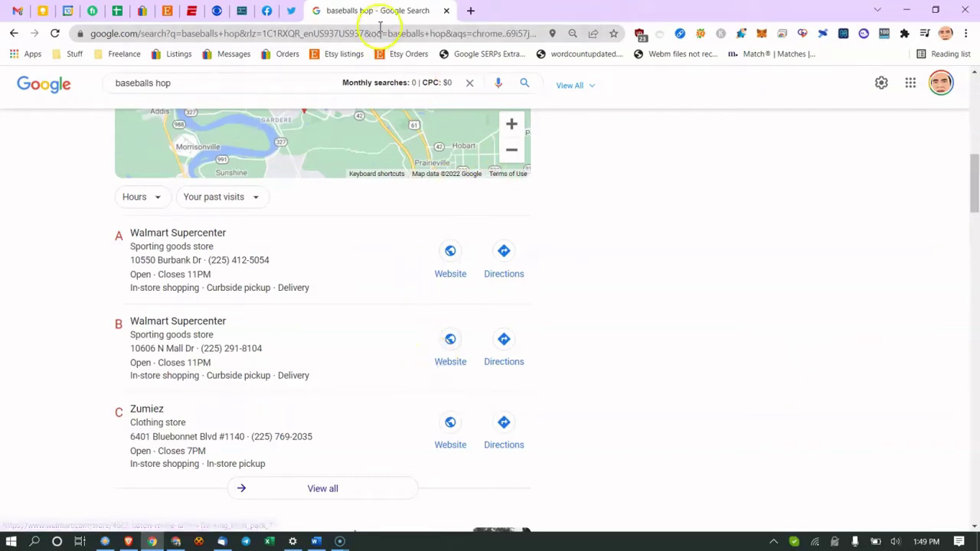
Reopen the closed video tab, go back to the WebPageTest details page, and view the Observed Metrics for run number 1
right_click(524, 11)
left_click(536, 96)
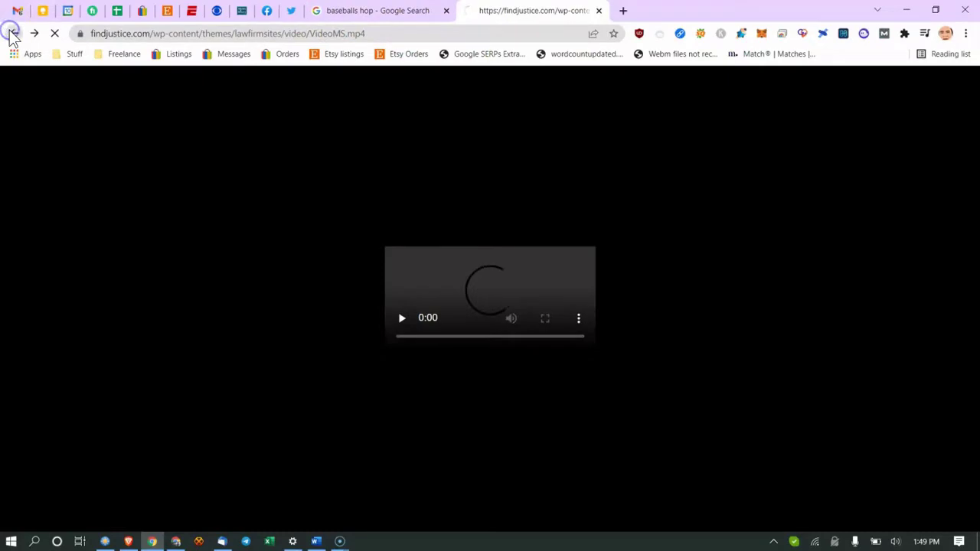
left_click(13, 33)
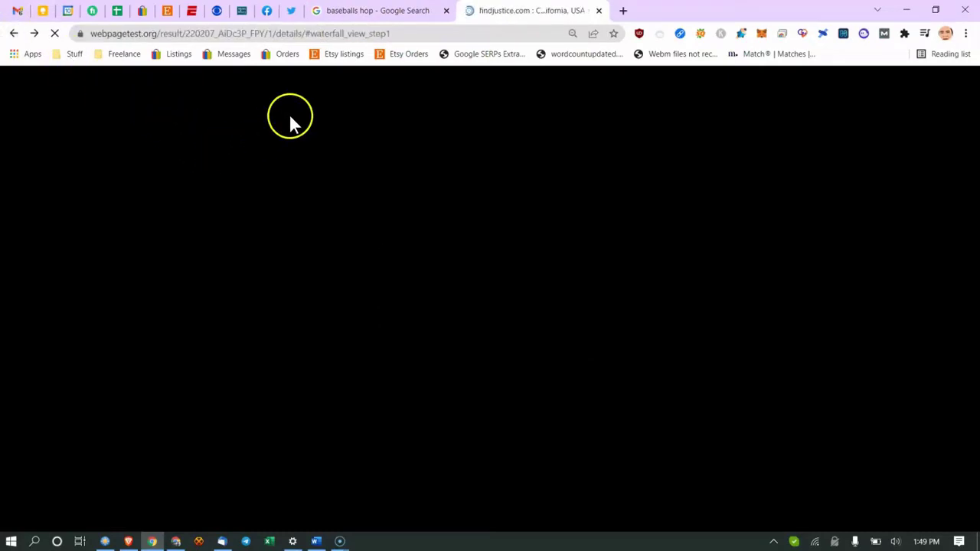
scroll(444, 284, "up", 15)
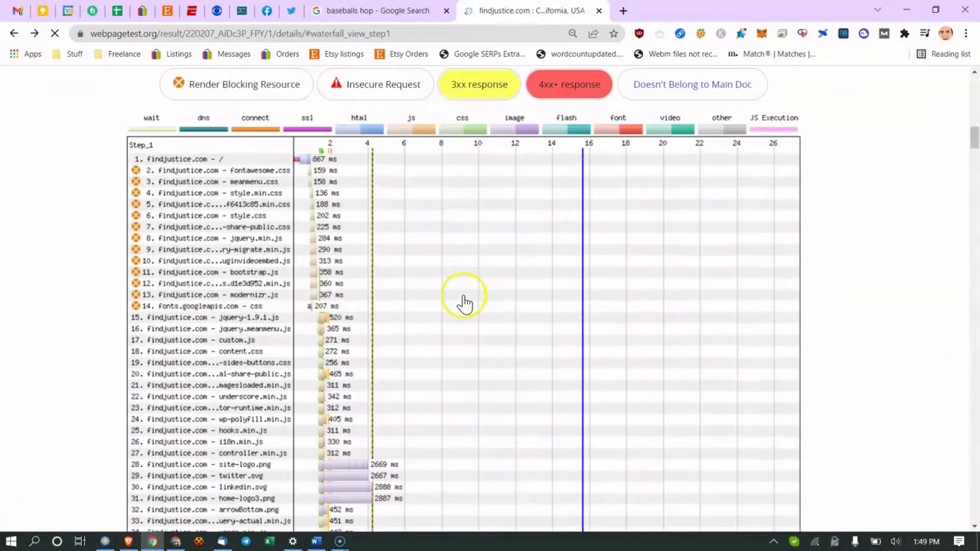
scroll(429, 177, "up", 1)
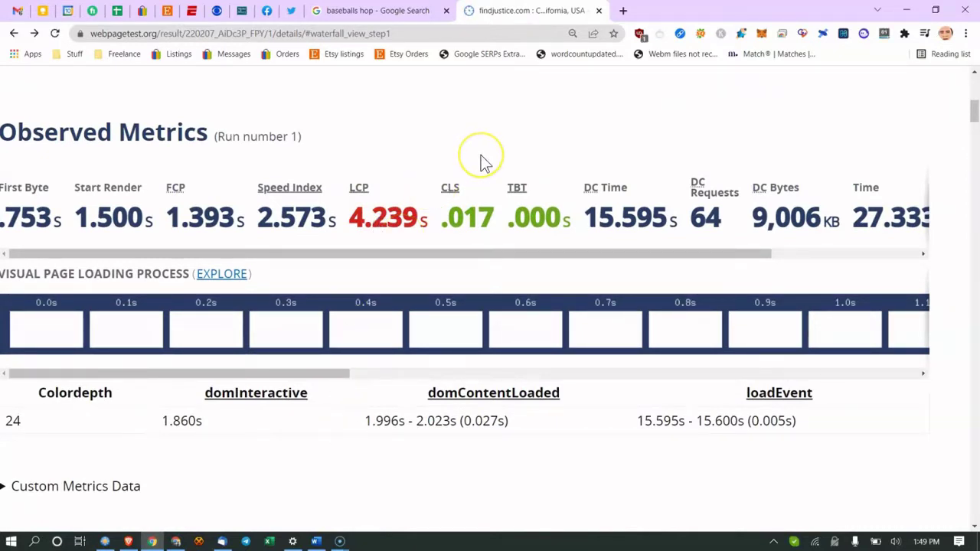
Close the WebPageTest results, switch to the Word document, and view the SCREAMING FROG section
left_click(602, 11)
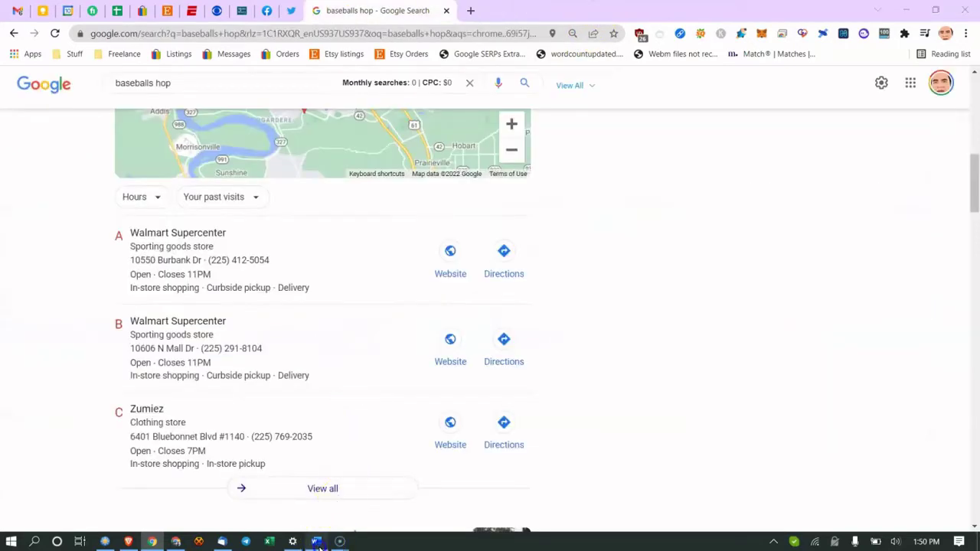
left_click(316, 543)
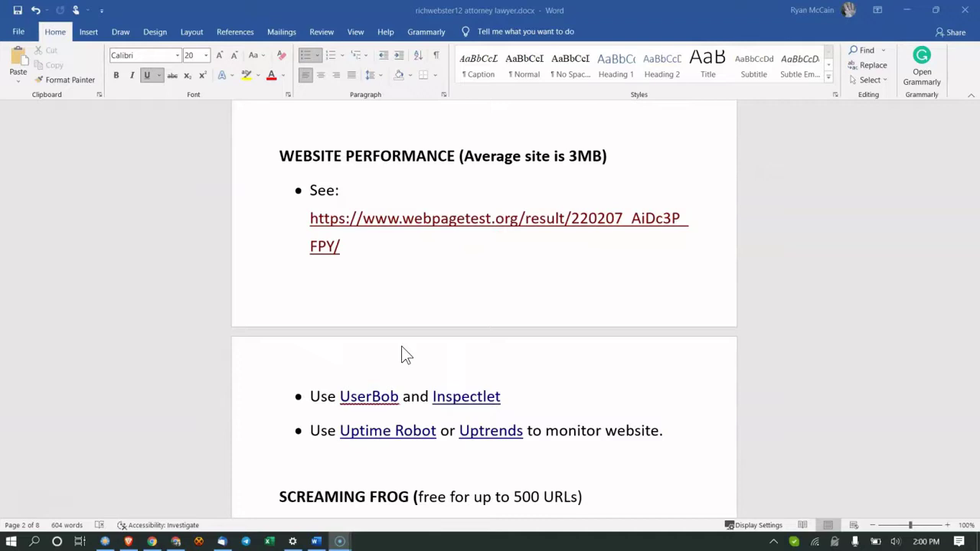
scroll(406, 355, "down", 5)
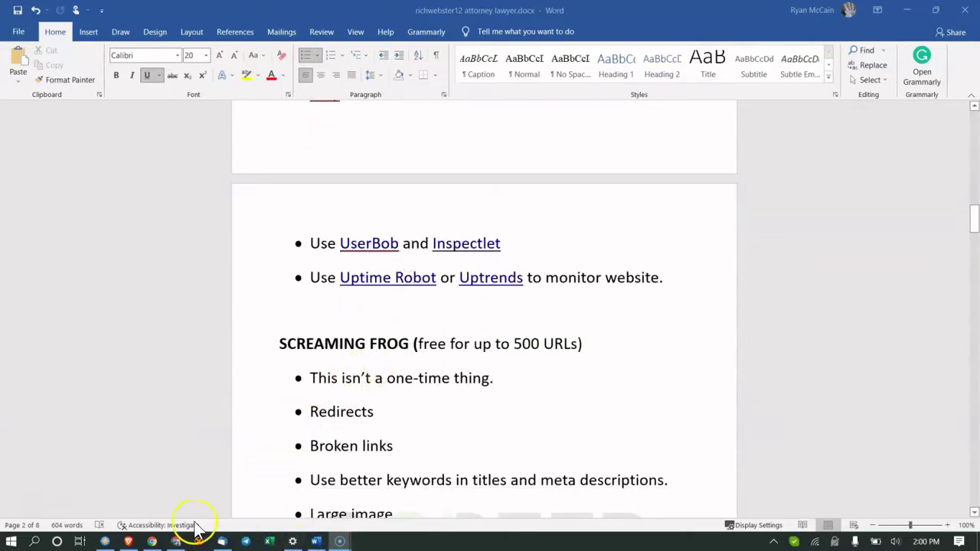
left_click(36, 546)
type("scre")
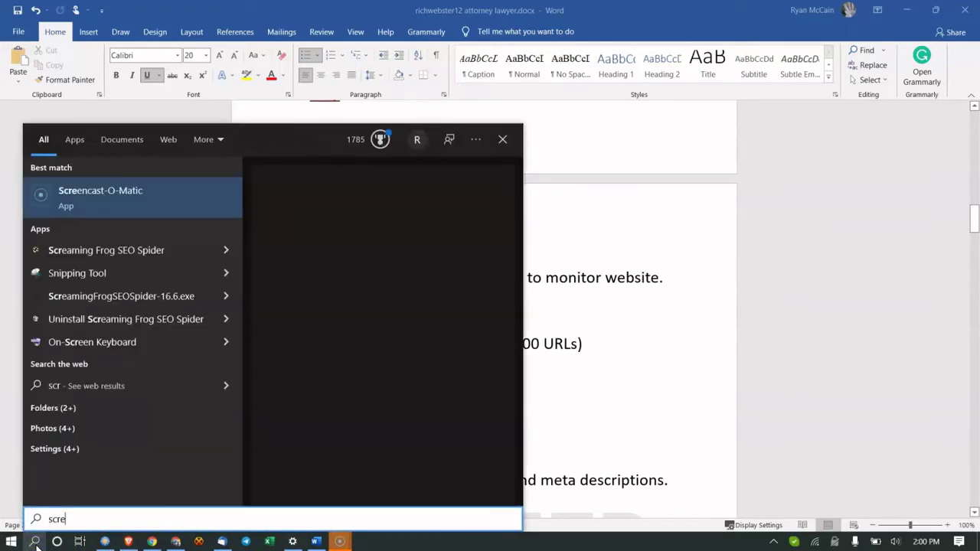
left_click(140, 193)
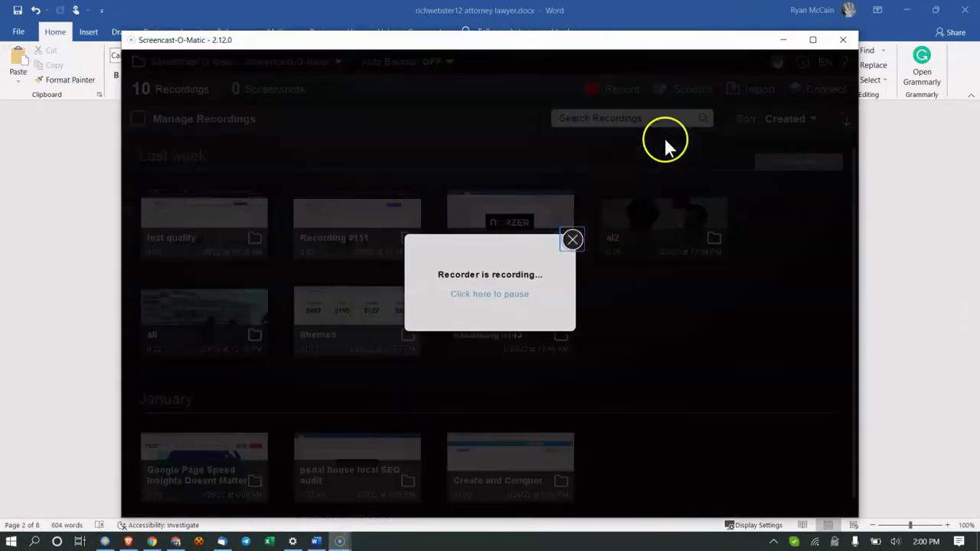
left_click(22, 389)
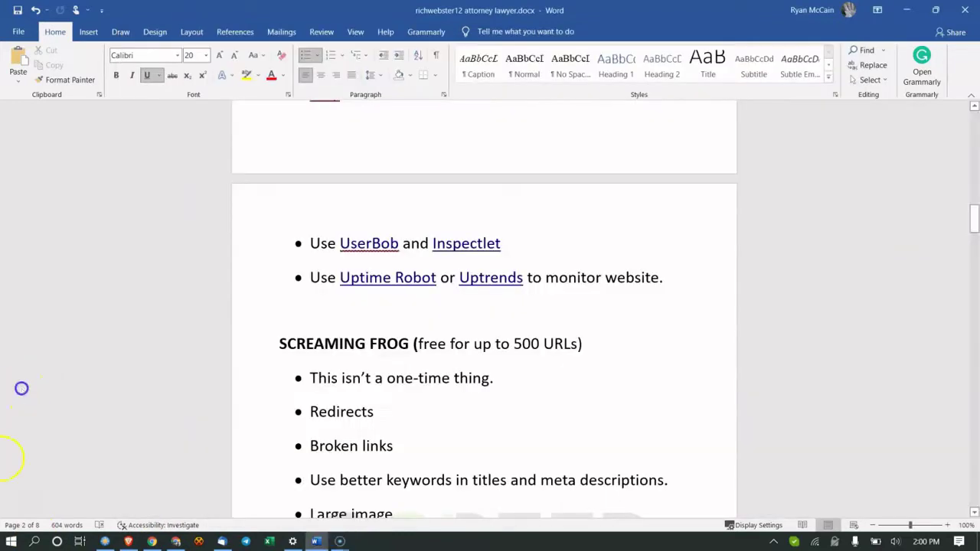
Search Windows for "screaming" and launch Screaming Frog SEO Spider
left_click(35, 542)
type("screaming")
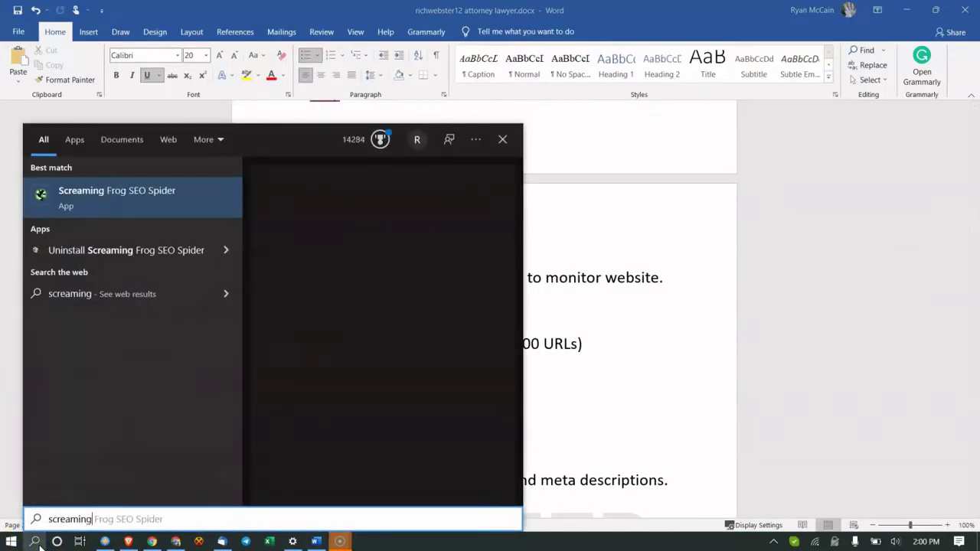
left_click(153, 213)
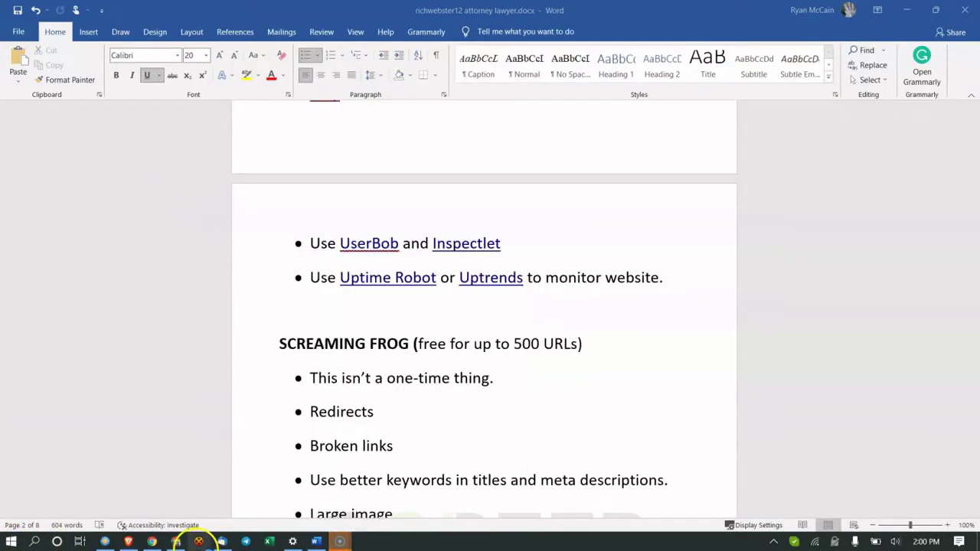
Copy the address of the findjustice.com consumer protection page in Chrome and switch to Screaming Frog SEO Spider
left_click(150, 541)
left_click(368, 11)
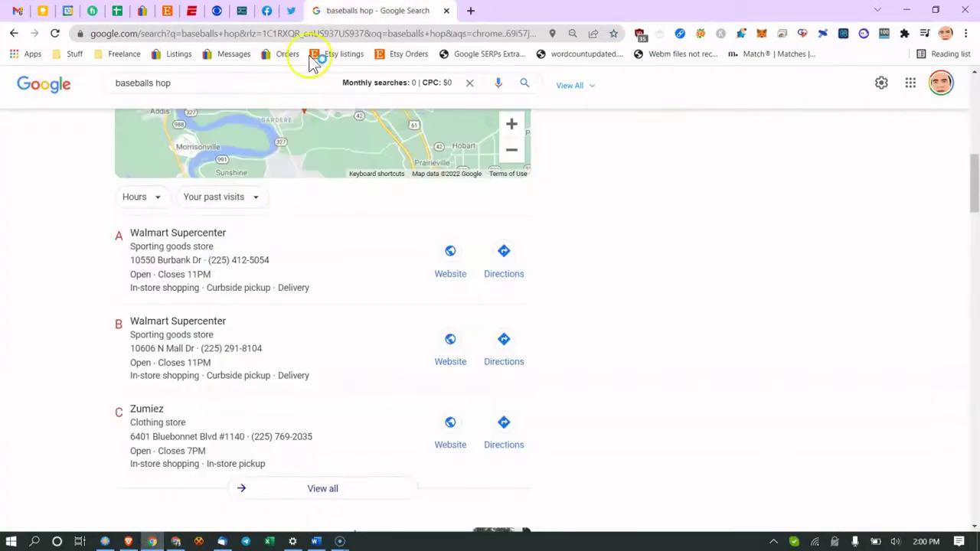
left_click(152, 541)
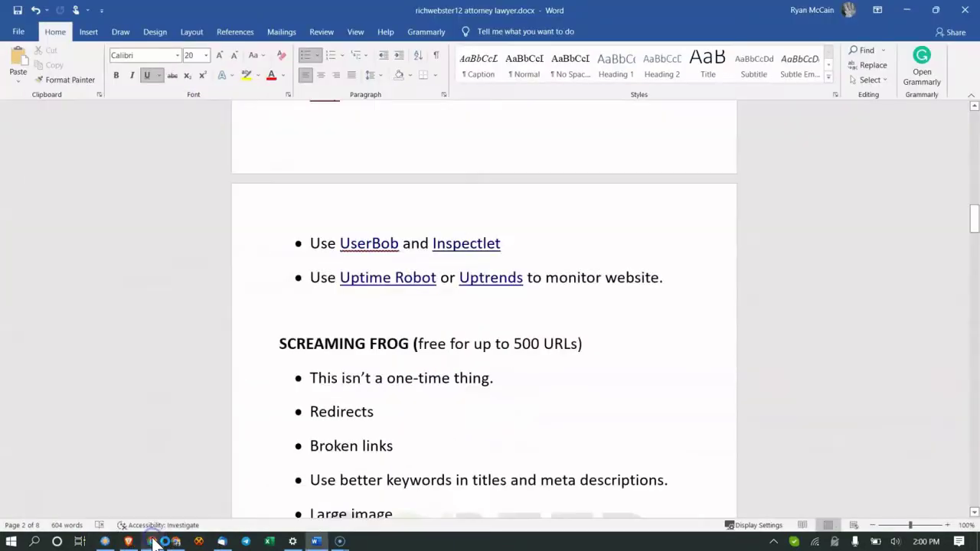
left_click(151, 540)
left_click(249, 11)
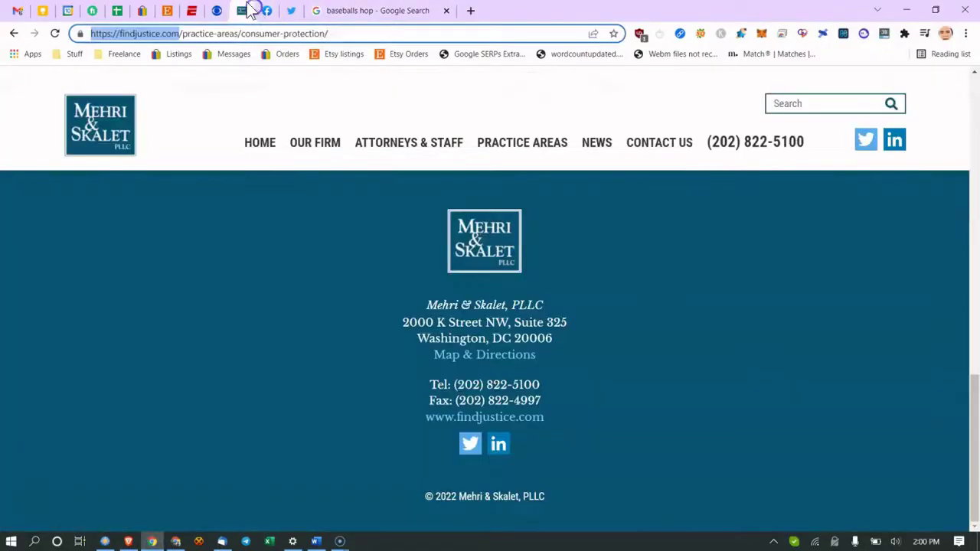
left_click(225, 34)
key("ctrl+c")
left_click(293, 541)
left_click(363, 541)
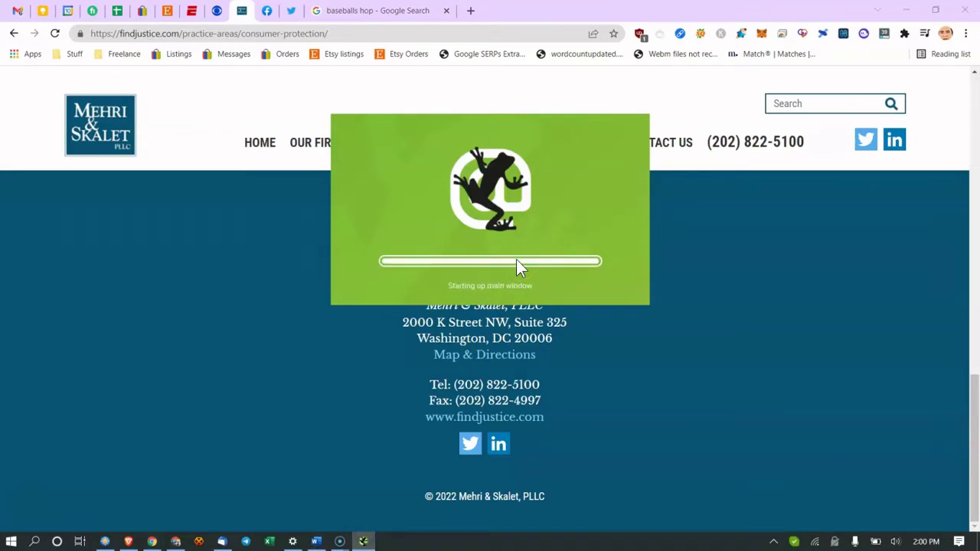
left_click(401, 191)
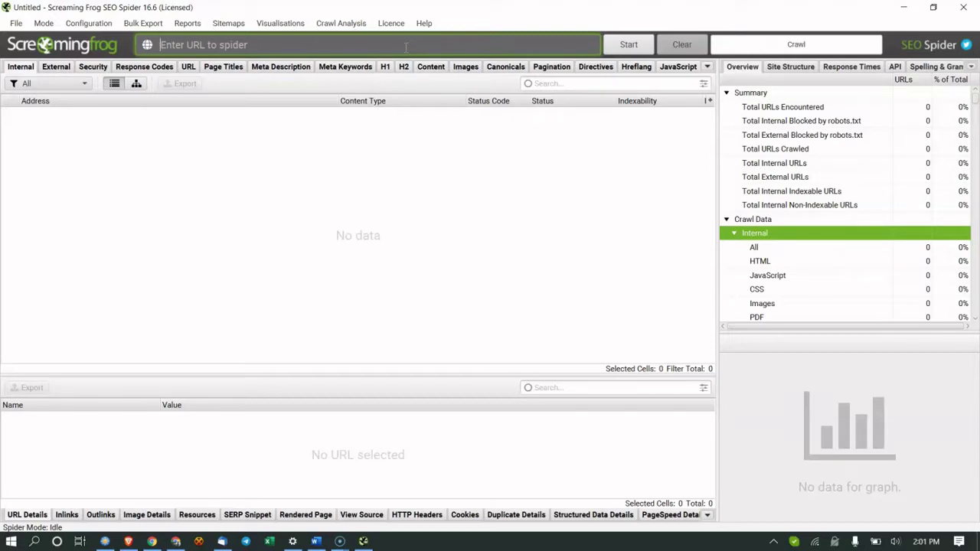
key("ctrl+v")
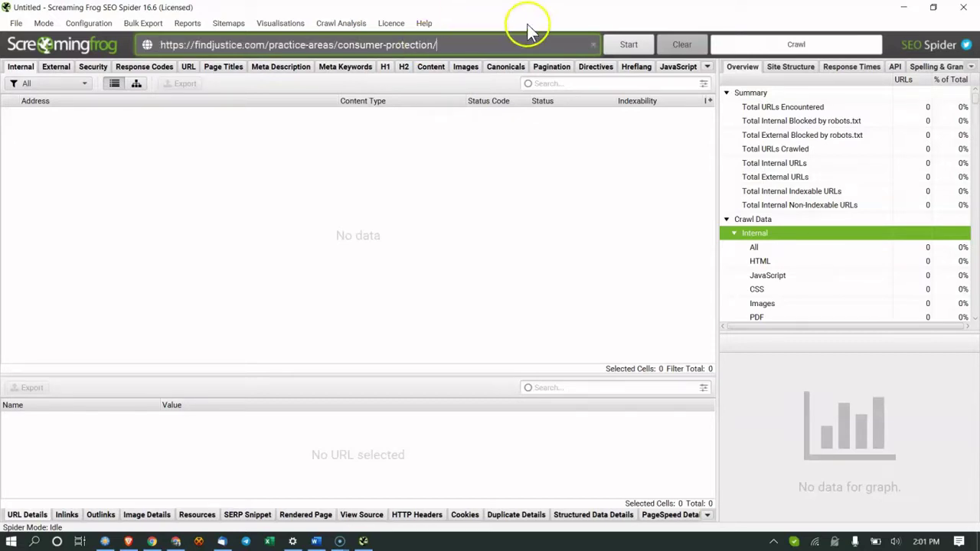
left_click_drag(268, 45, 570, 52)
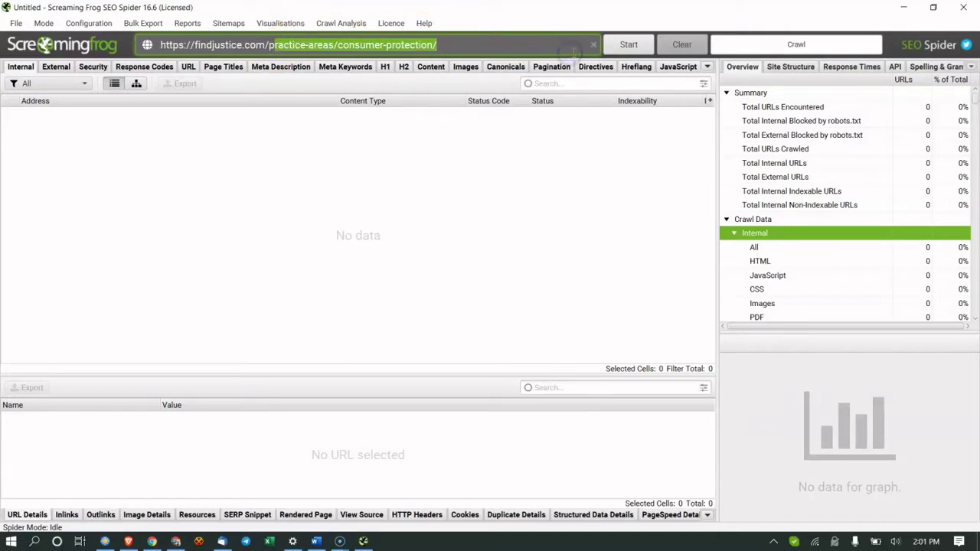
key("BackSpace")
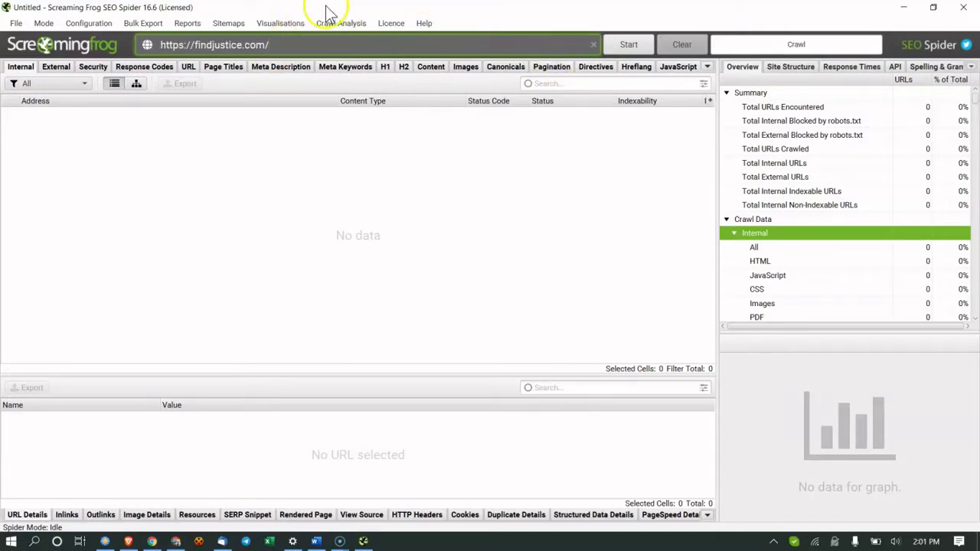
left_click(629, 44)
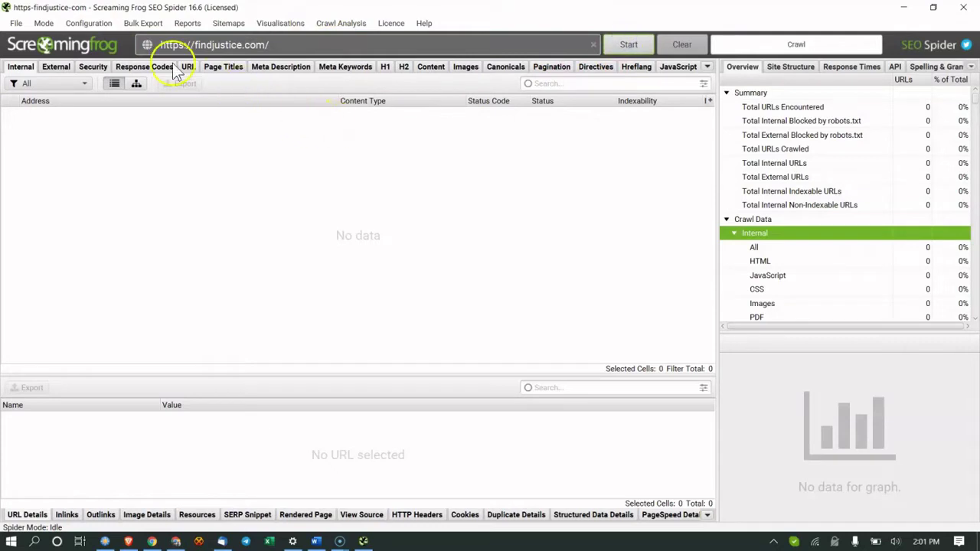
Look through the crawled internal URLs, including the lawfirmsites theme's style.css, and filter the list to HTML
left_click(31, 66)
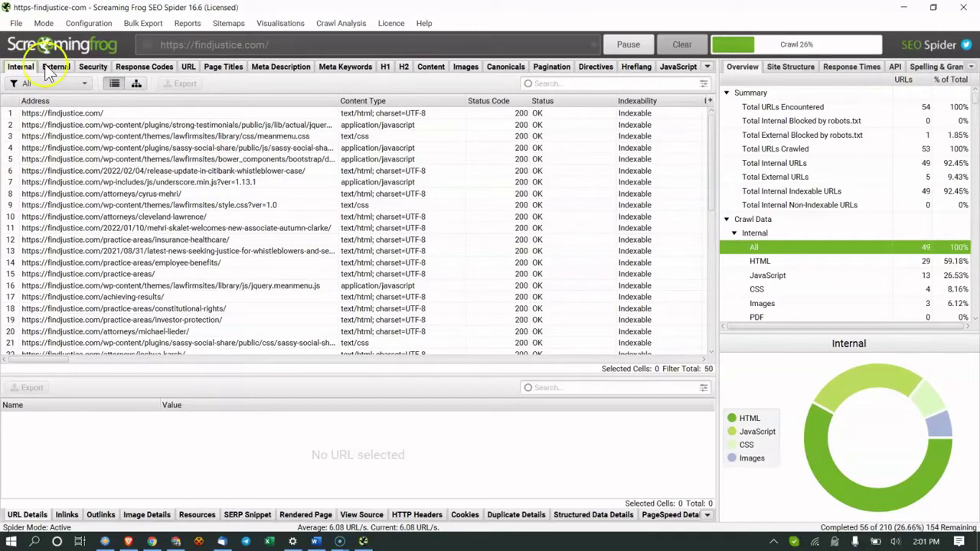
left_click(81, 84)
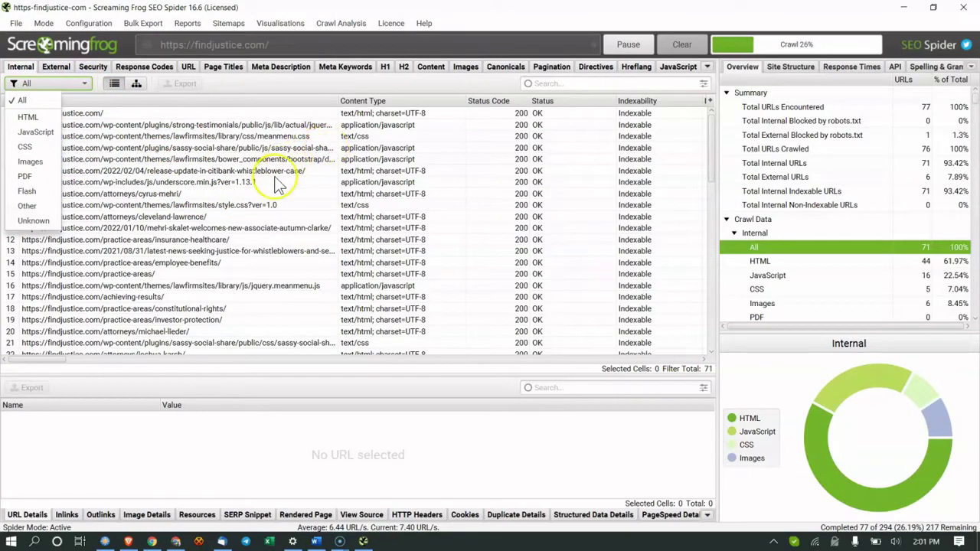
left_click(269, 199)
left_click(285, 207)
scroll(285, 206, "down", 2)
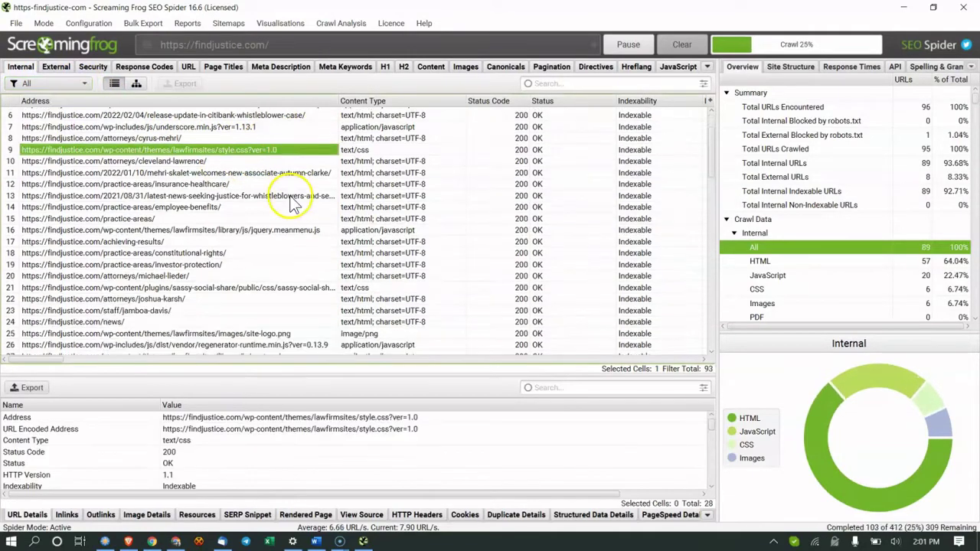
left_click(71, 85)
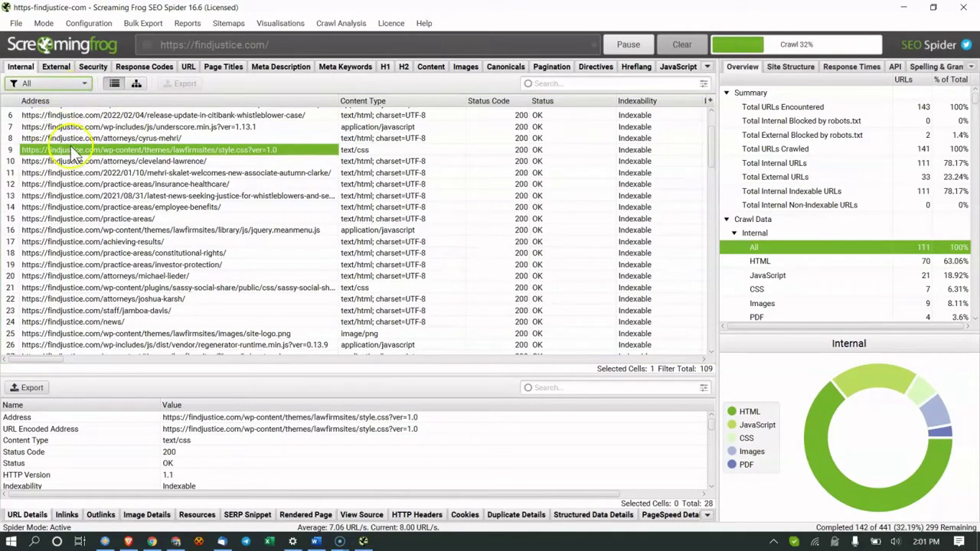
left_click(73, 116)
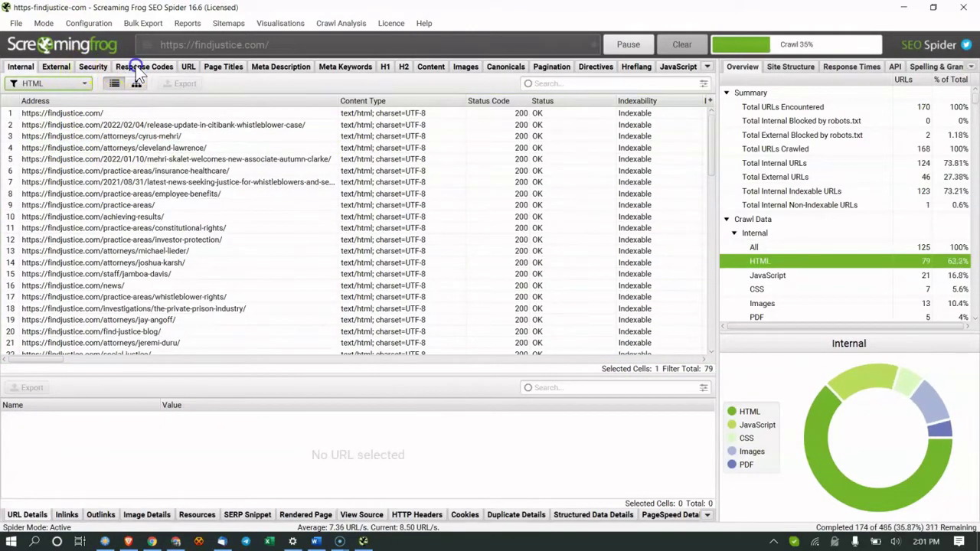
Filter the response codes to Redirection (3xx) and look through the list of redirected URLs
left_click(135, 67)
left_click(115, 86)
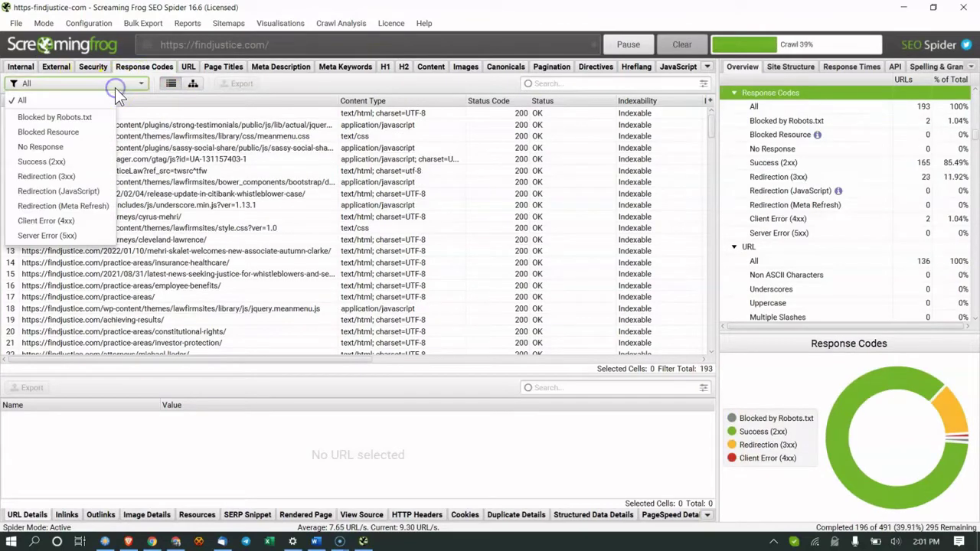
left_click(74, 178)
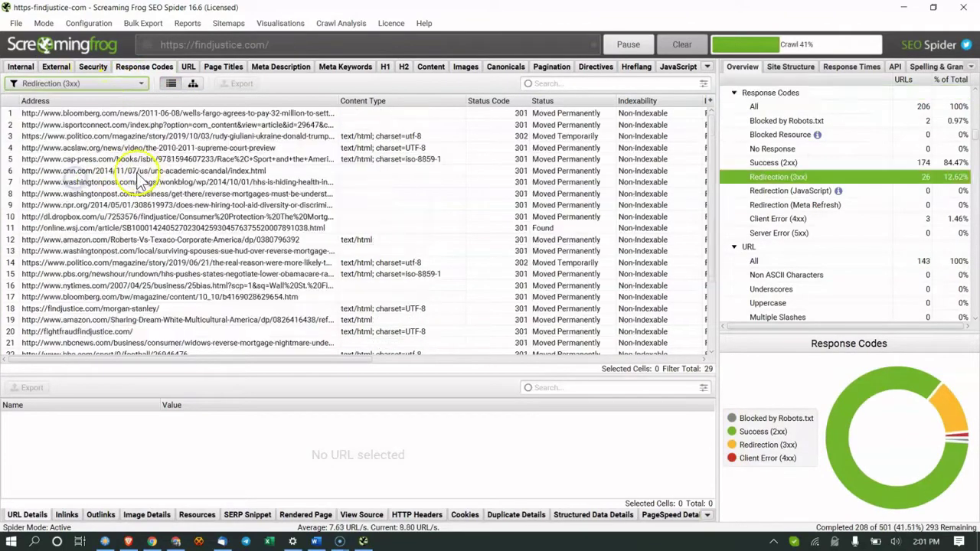
left_click(157, 175)
scroll(169, 176, "down", 2)
scroll(169, 176, "down", 4)
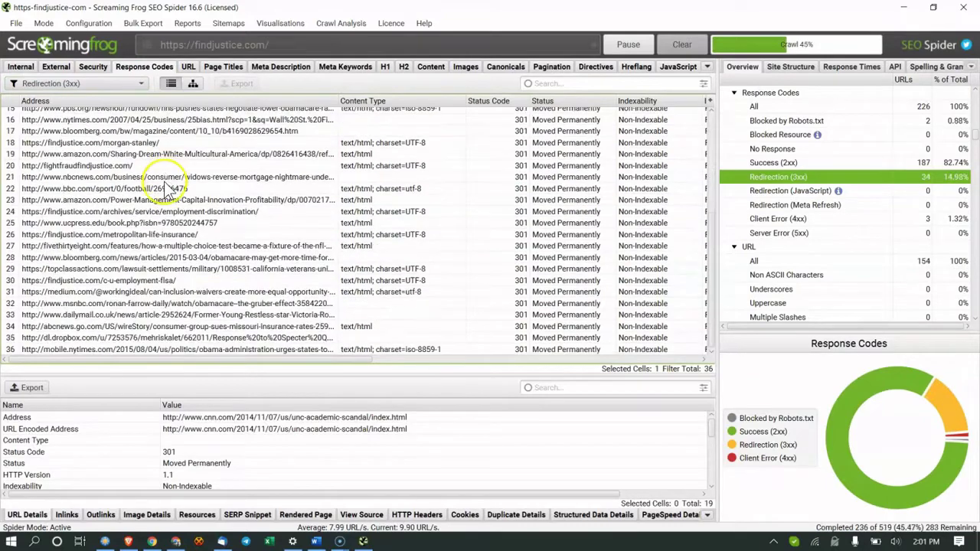
scroll(256, 217, "down", 3)
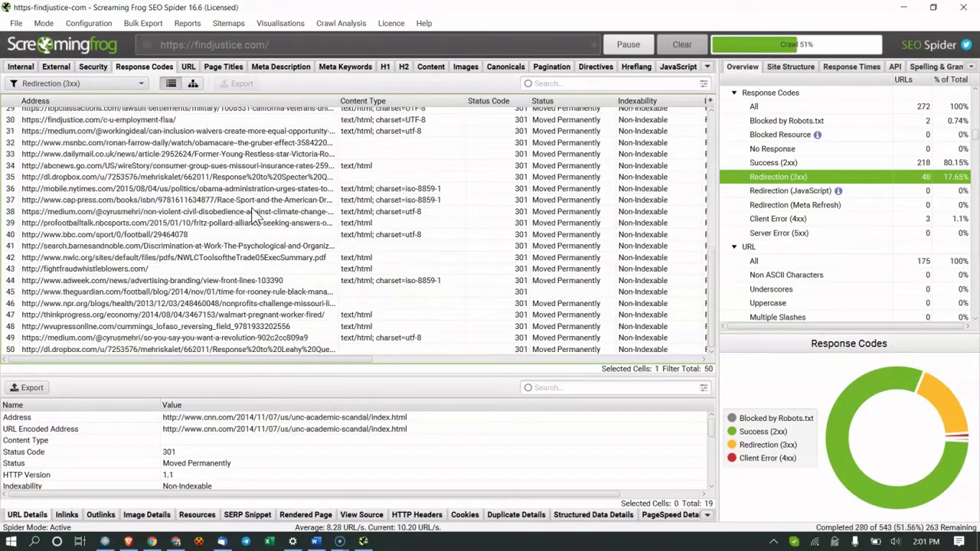
scroll(256, 216, "up", 9)
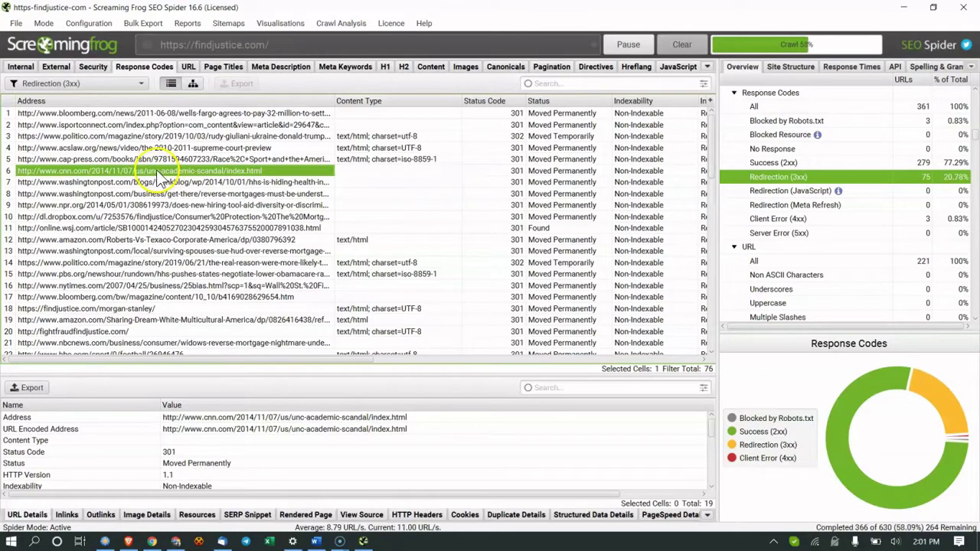
left_click(157, 146)
left_click(150, 124)
left_click(141, 181)
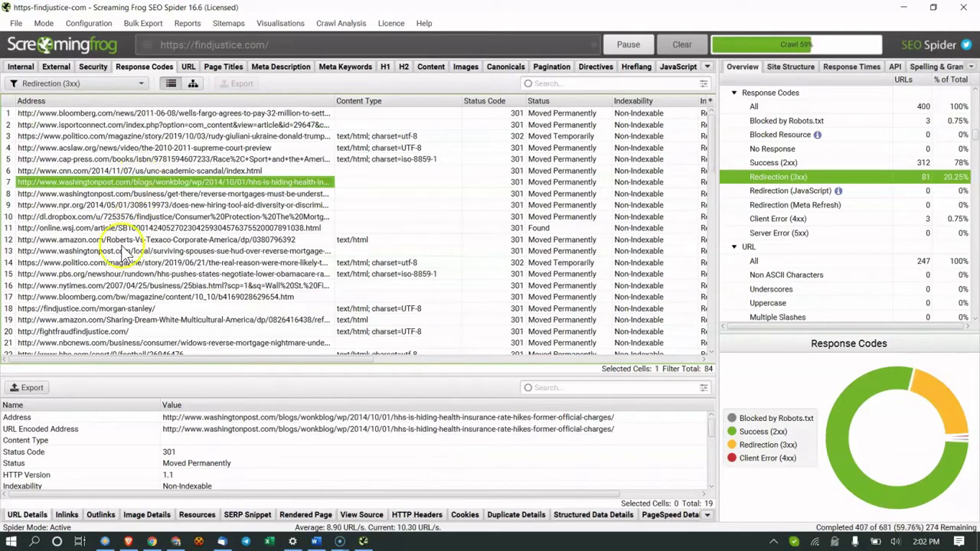
left_click(85, 305)
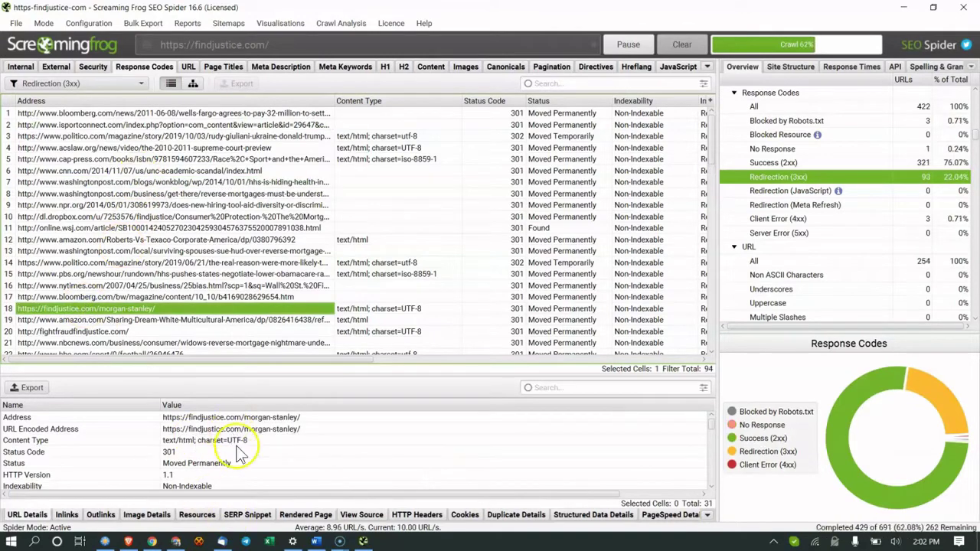
scroll(284, 269, "down", 7)
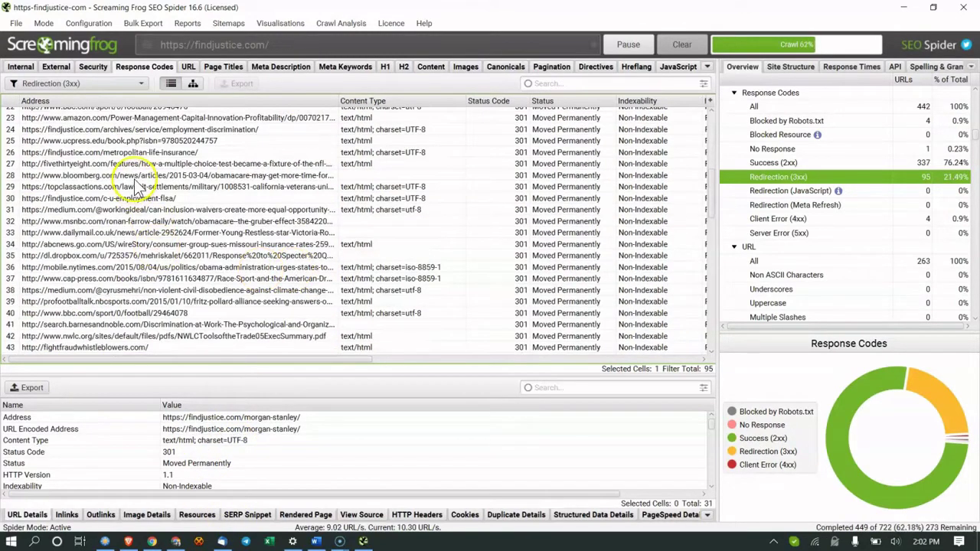
scroll(154, 180, "up", 7)
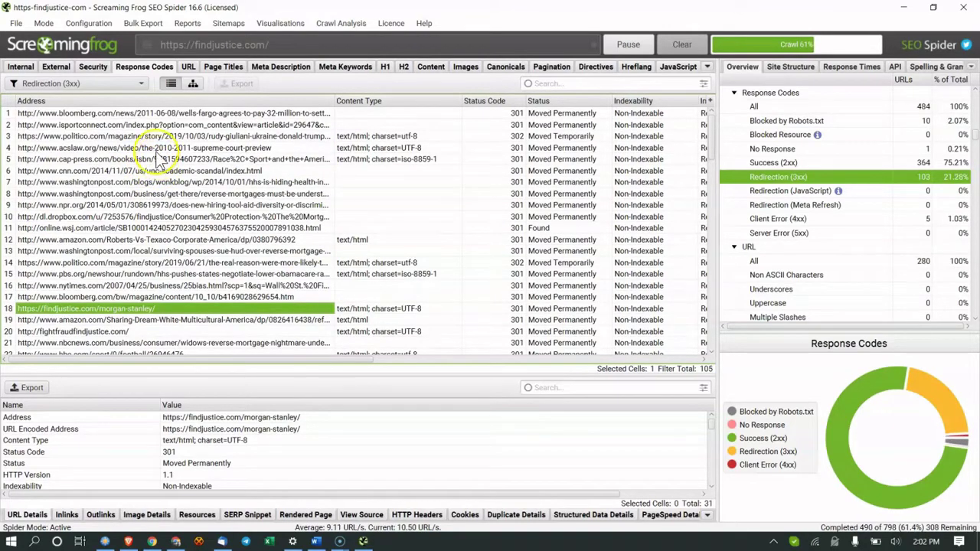
Check the response codes for Client Error (4xx) URLs and for Server Error (5xx) URLs
left_click(138, 86)
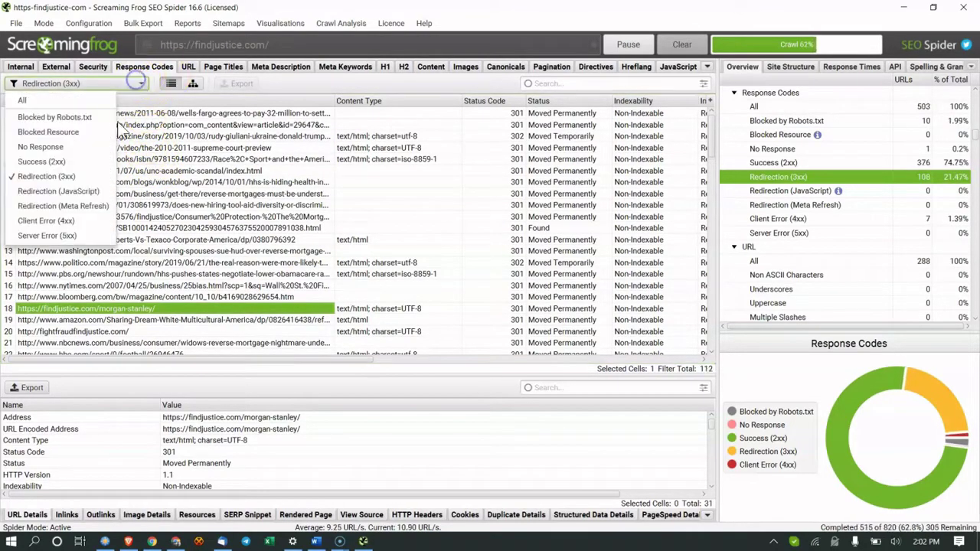
left_click(117, 214)
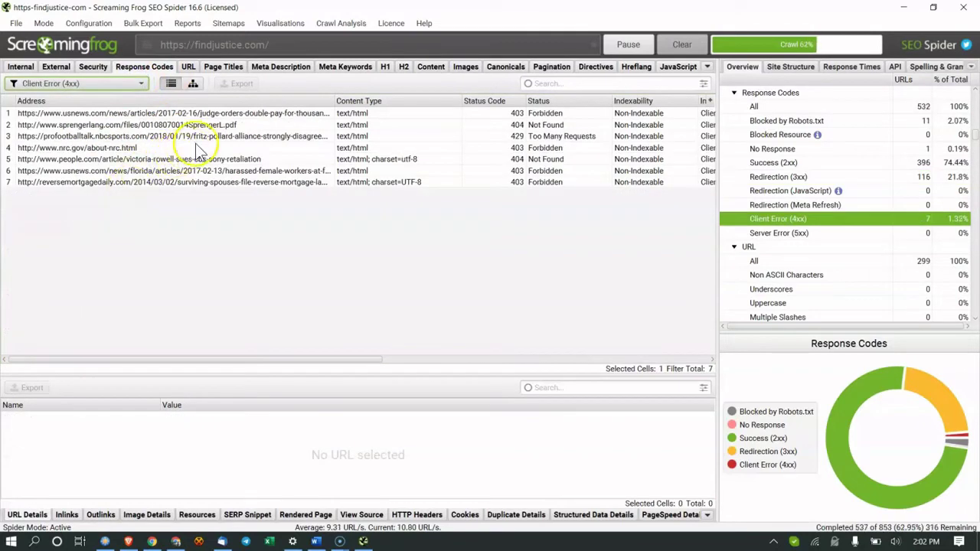
left_click(193, 147)
left_click(65, 86)
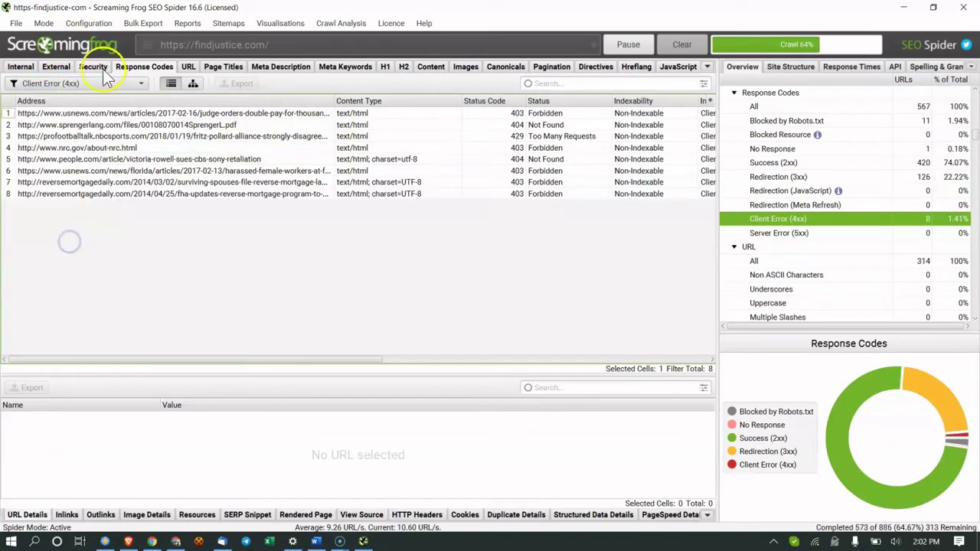
left_click(77, 83)
left_click(65, 231)
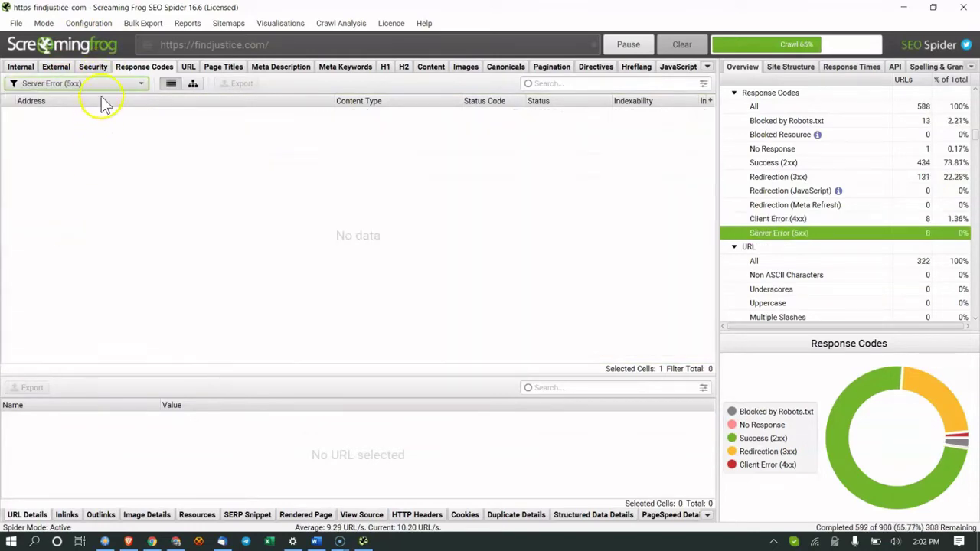
Filter the response codes back to Client Error (4xx) and inspect the sprengerlang.com PDF, a reversemortgagedaily.com link and the nrc.gov about page
left_click(91, 82)
left_click(78, 215)
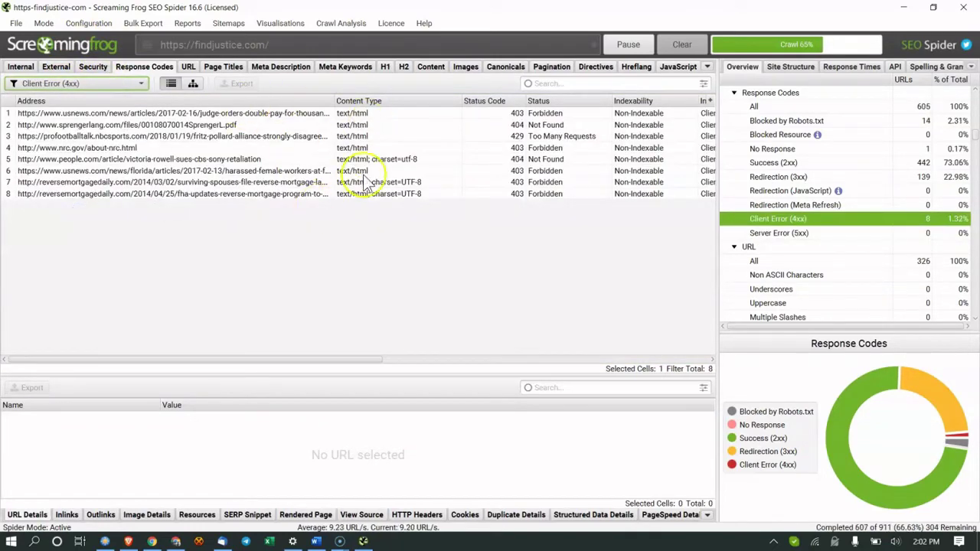
left_click(27, 120)
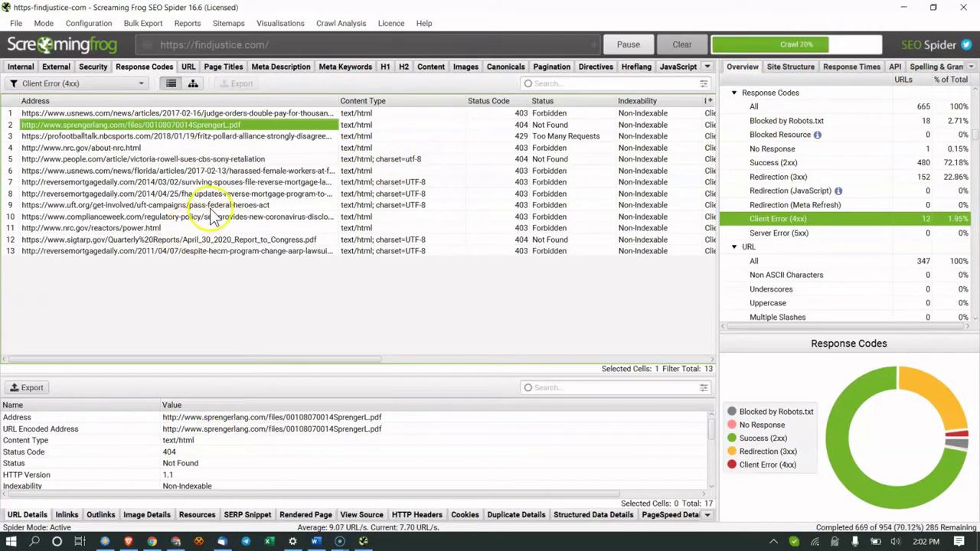
left_click(204, 194)
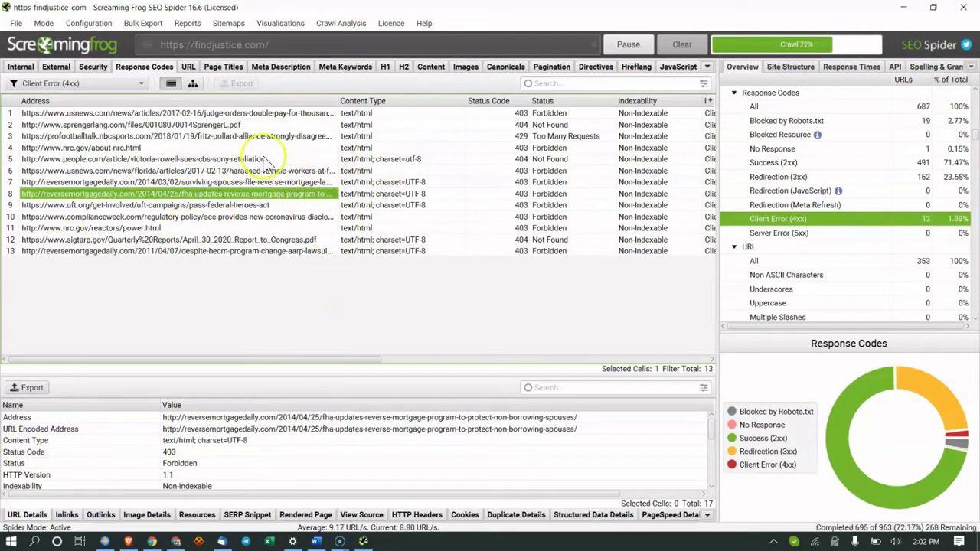
left_click(247, 147)
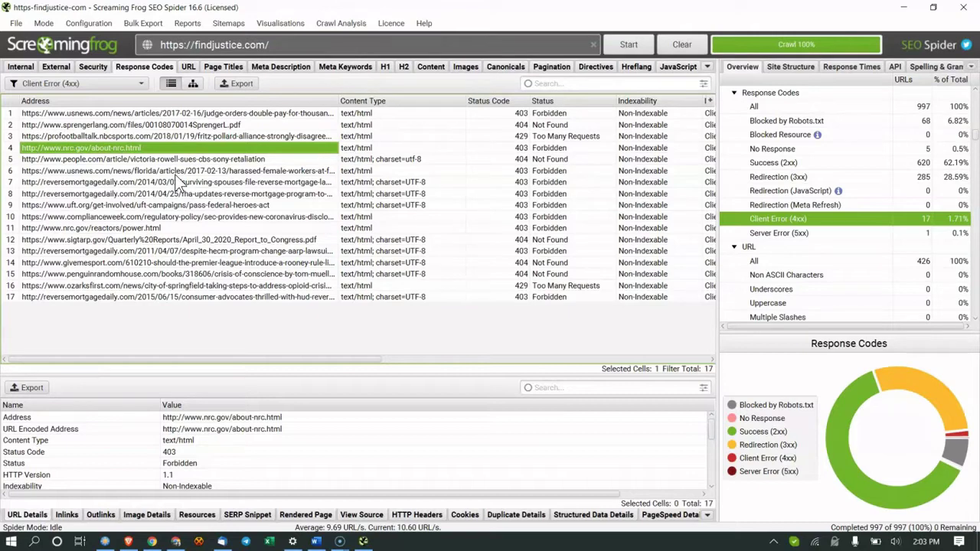
View the crawled page titles and inspect the entries for the investor-protection page and an attorney profile page
left_click(230, 65)
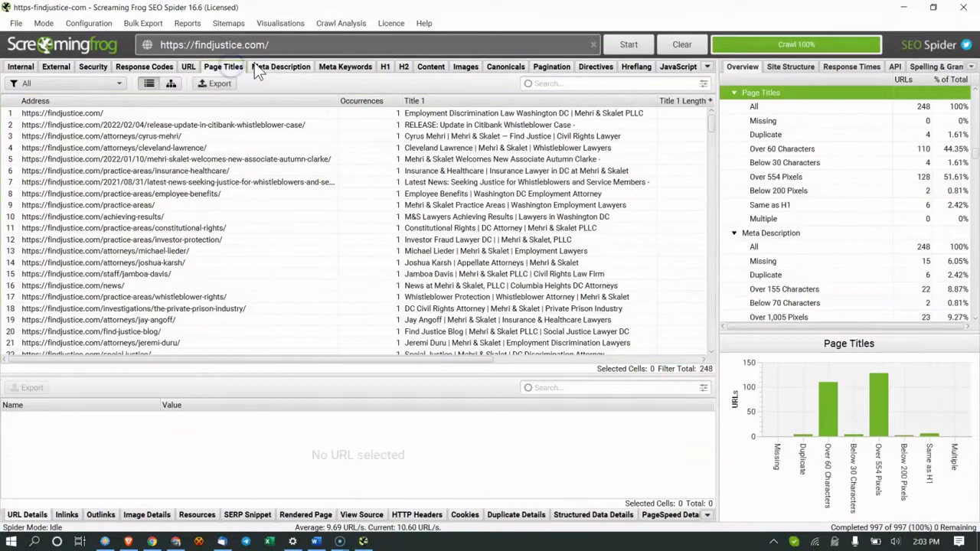
left_click(256, 66)
left_click(234, 67)
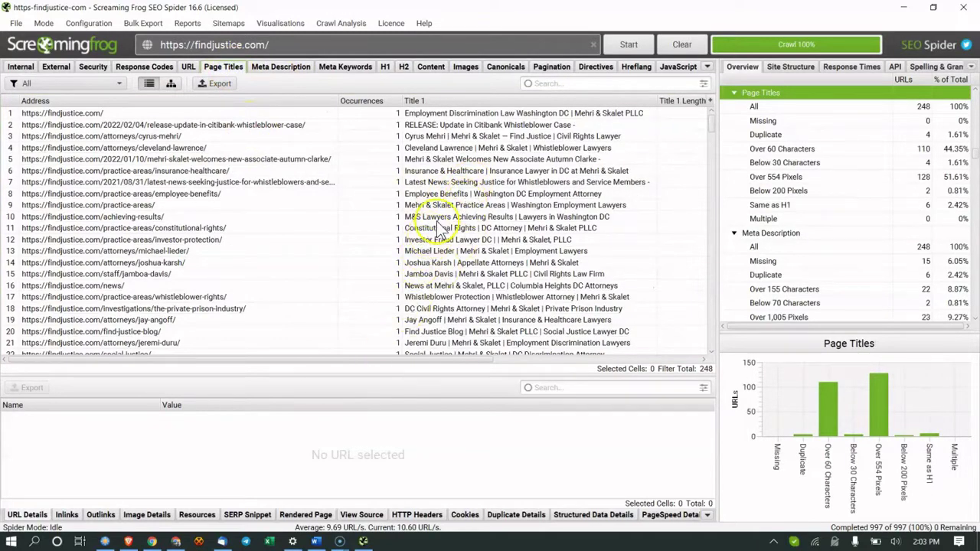
left_click(473, 170)
left_click(272, 239)
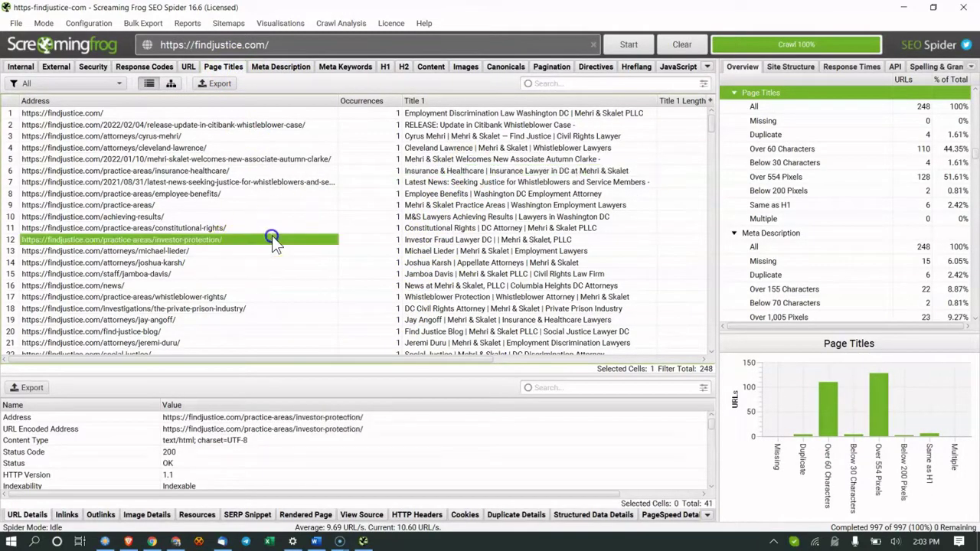
left_click(429, 251)
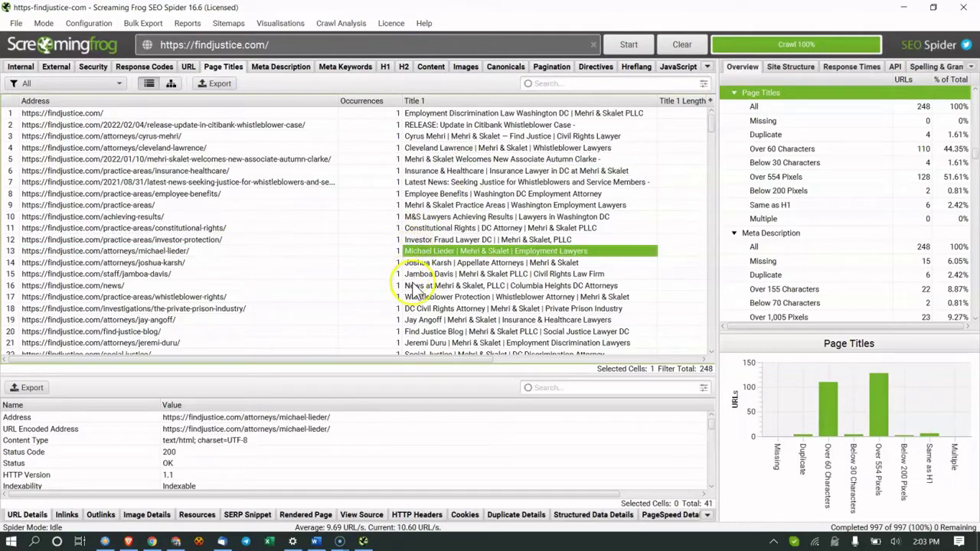
Open the employee-benefits practice area page from the page titles list in the browser
left_click(439, 194)
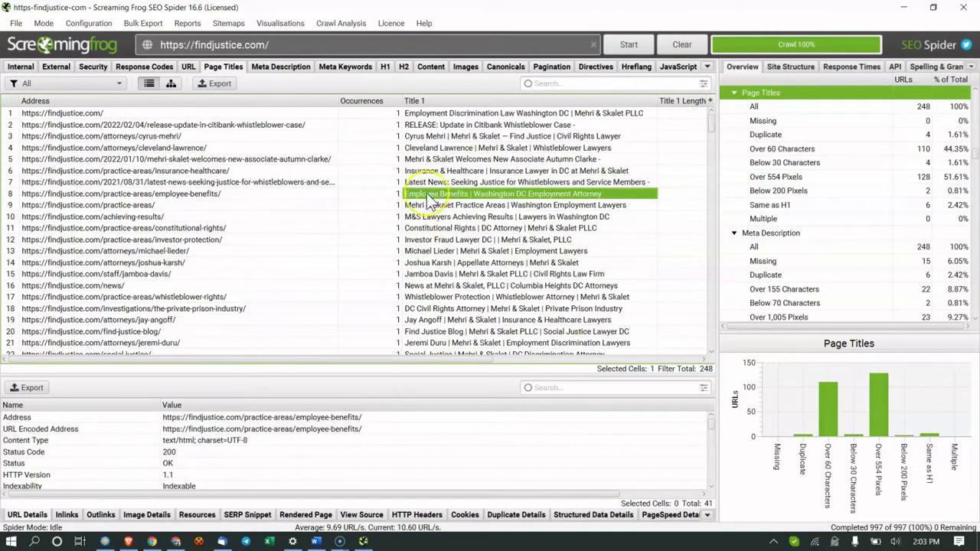
right_click(330, 196)
left_click(360, 219)
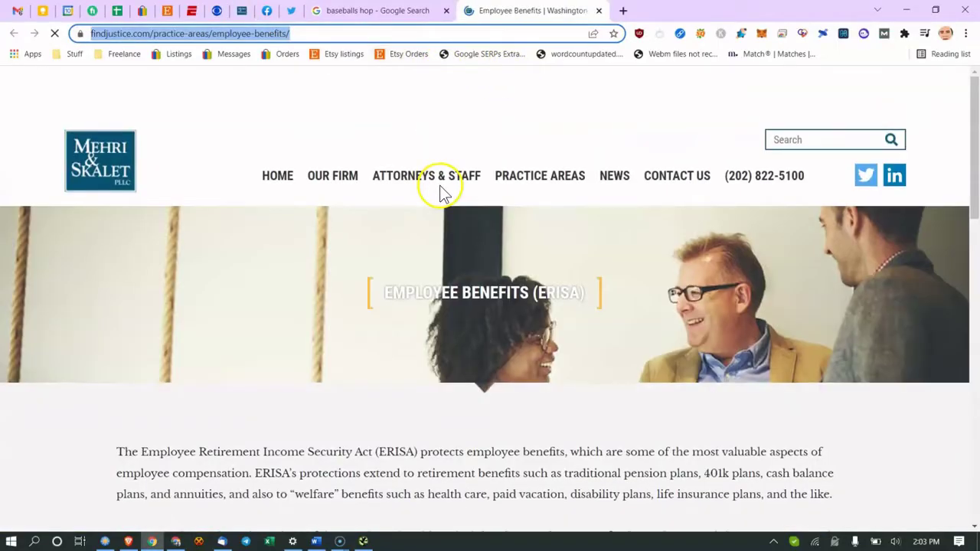
Examine the employee-benefits page's introductory ERISA text and its "Employee Benefits (ERISA)" banner heading
scroll(540, 223, "down", 2)
left_click(557, 173)
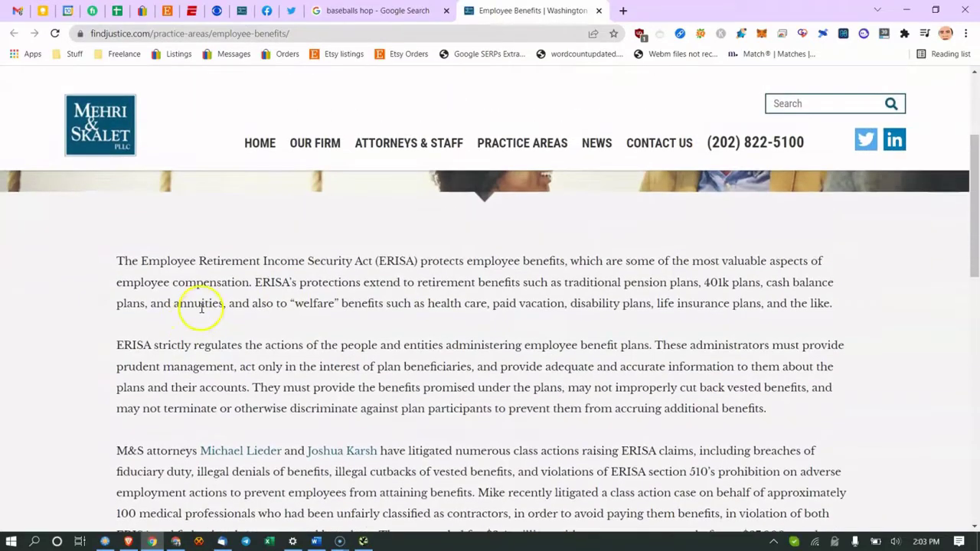
left_click_drag(208, 278, 301, 260)
left_click(324, 261)
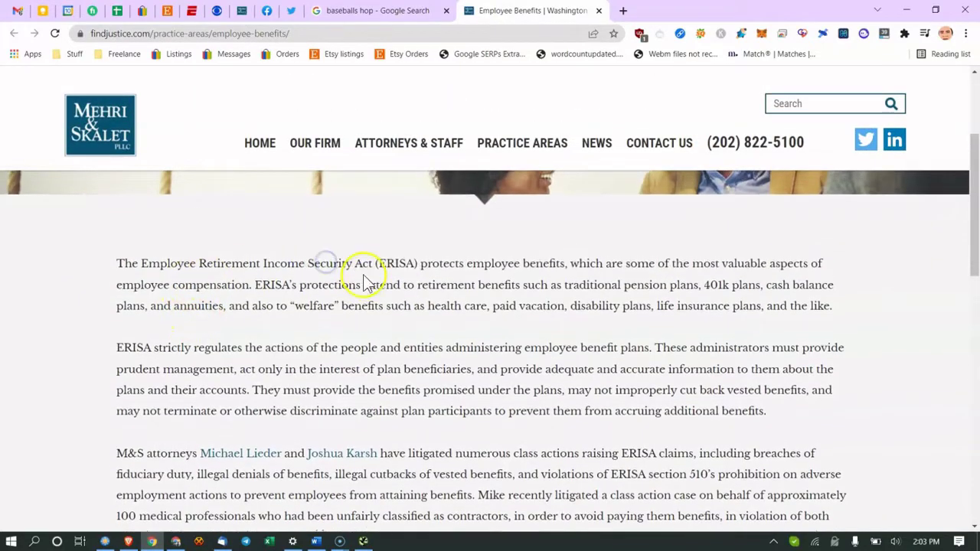
scroll(383, 245, "up", 3)
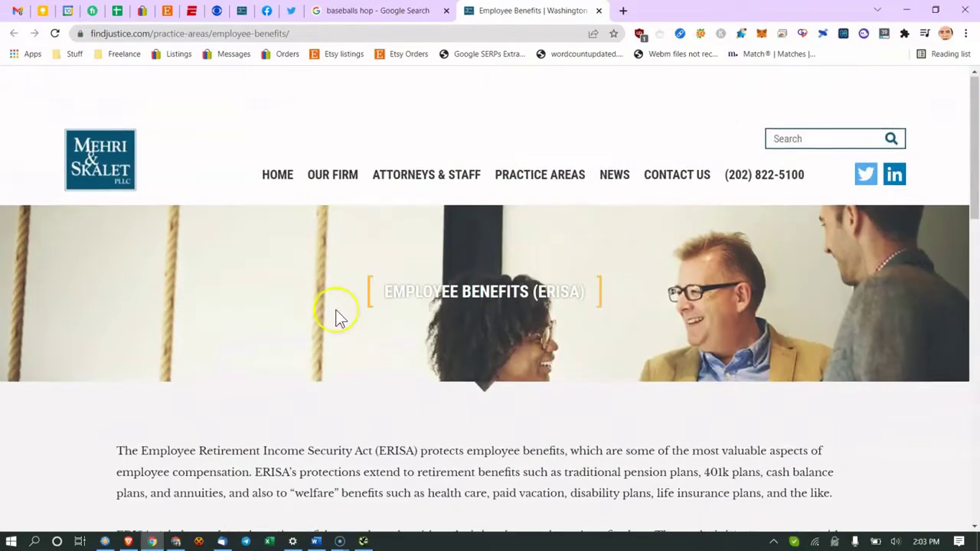
left_click_drag(390, 302, 516, 314)
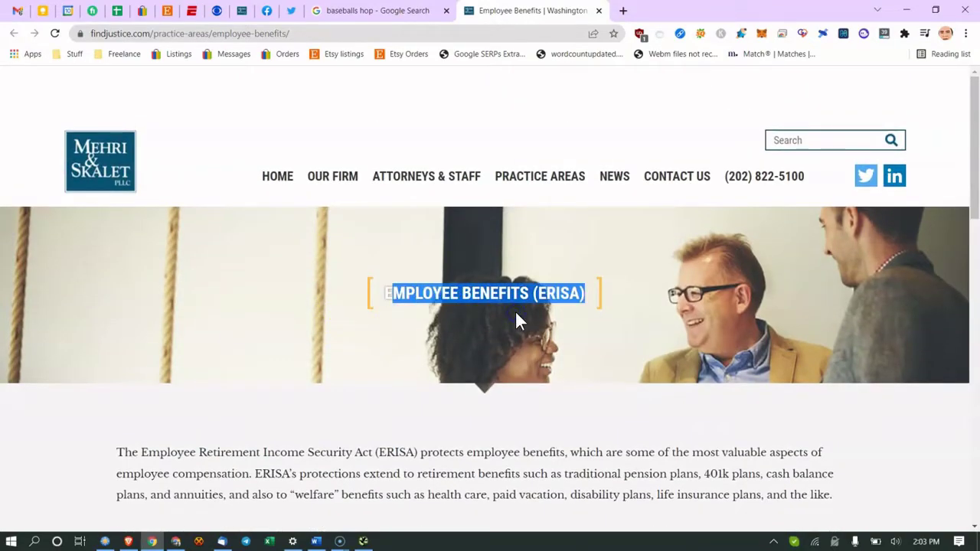
Switch back to Screaming Frog and filter the page titles to Below 30 Characters
left_click(363, 542)
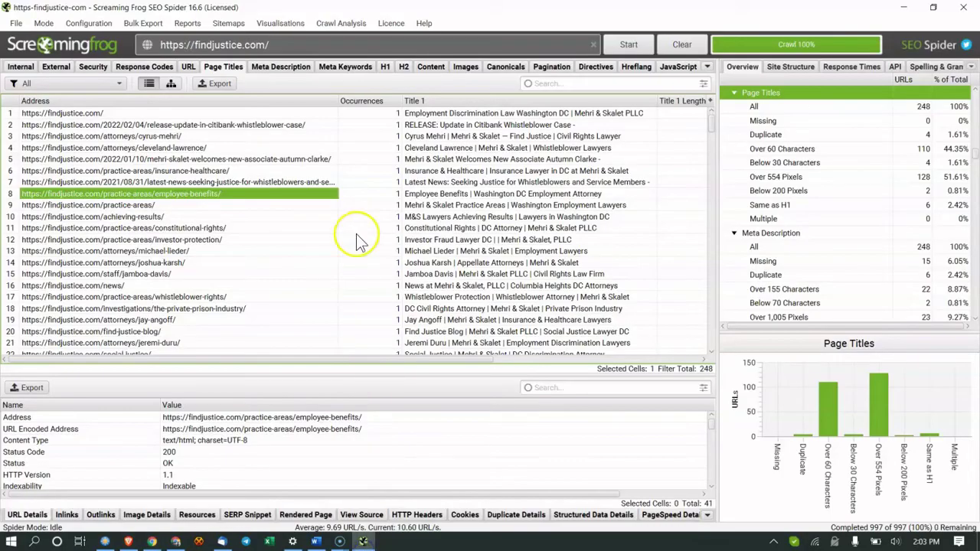
left_click(430, 194)
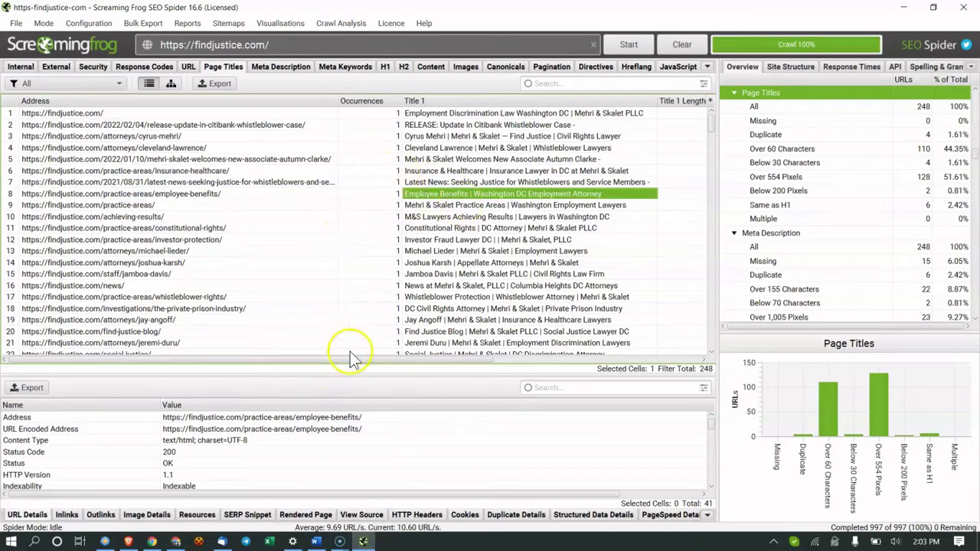
left_click(100, 82)
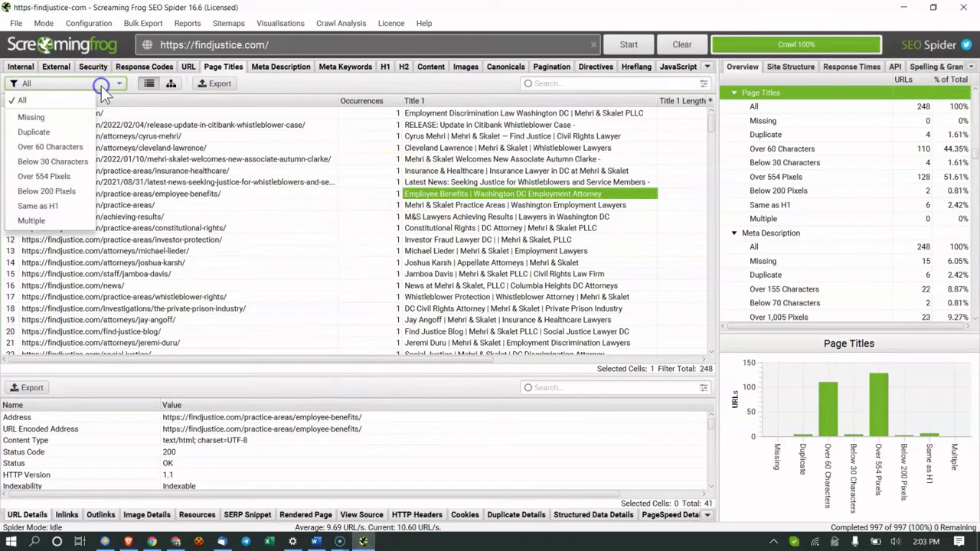
left_click(70, 161)
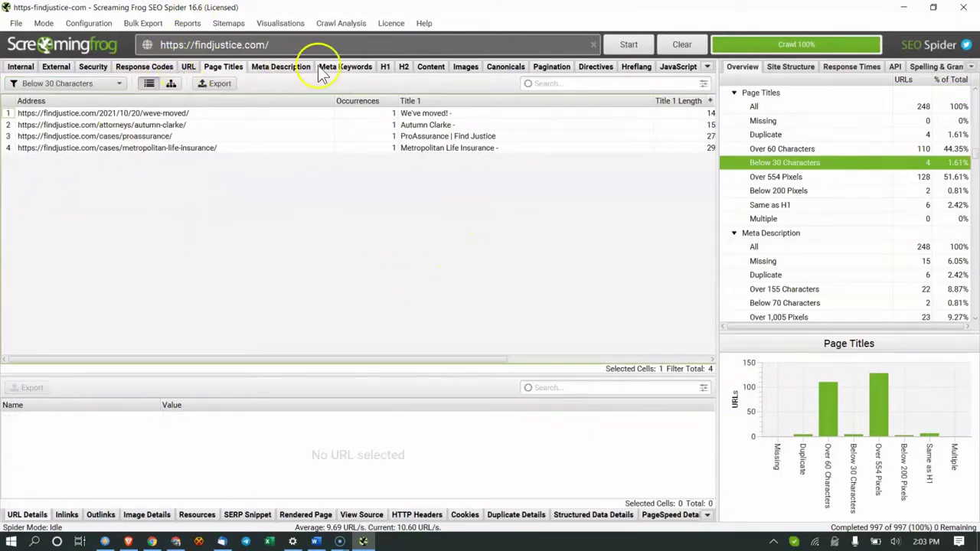
Set the page titles filter back to All and inspect the title of the achieving-results page
left_click(241, 66)
left_click(81, 82)
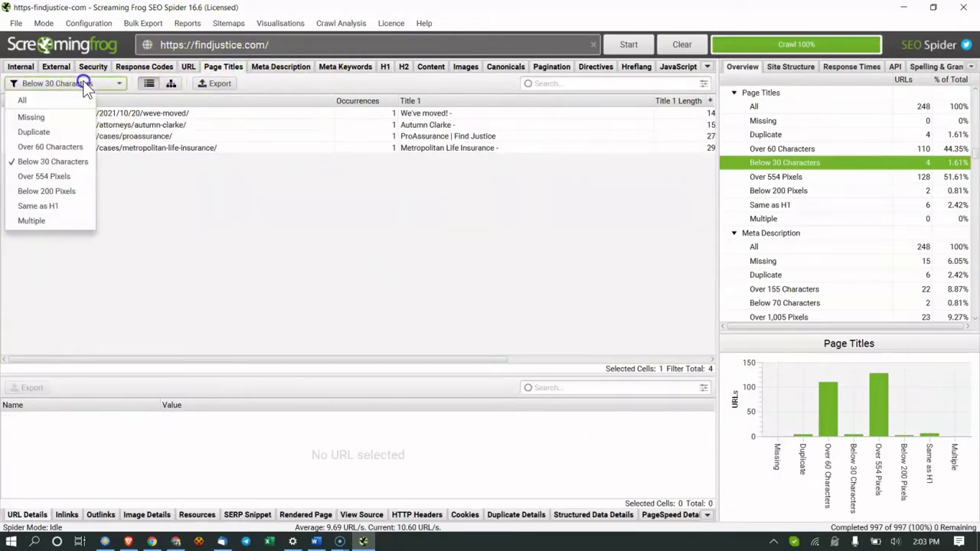
left_click(75, 102)
left_click(400, 217)
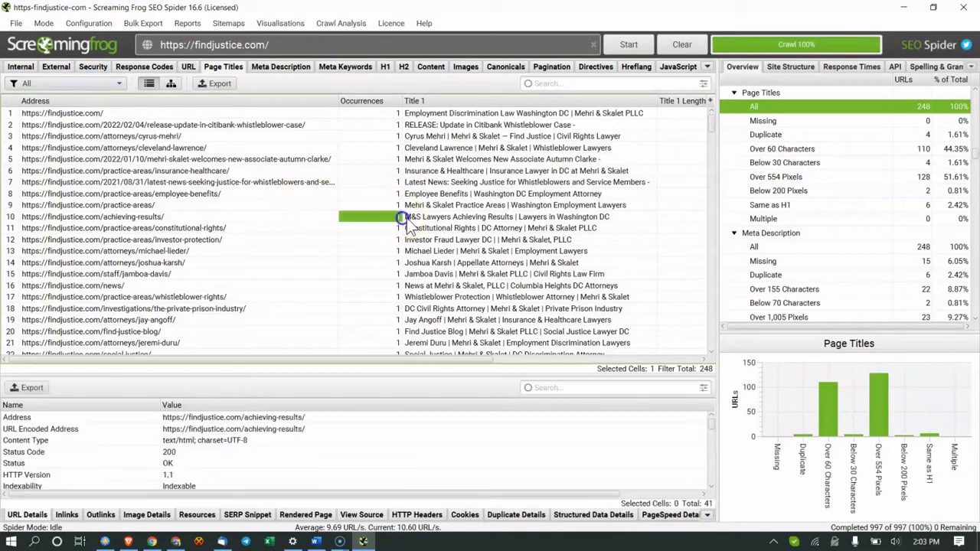
left_click(435, 218)
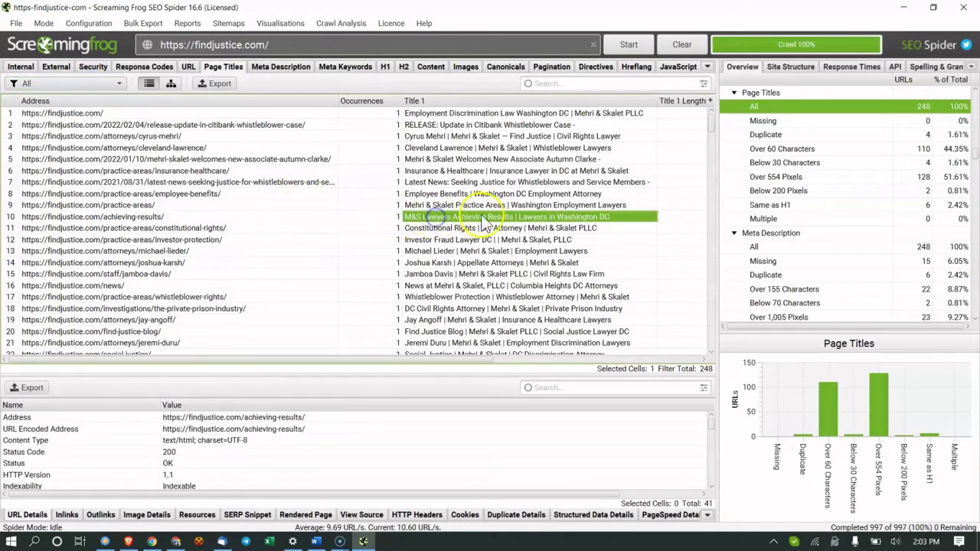
left_click(525, 228)
left_click(557, 219)
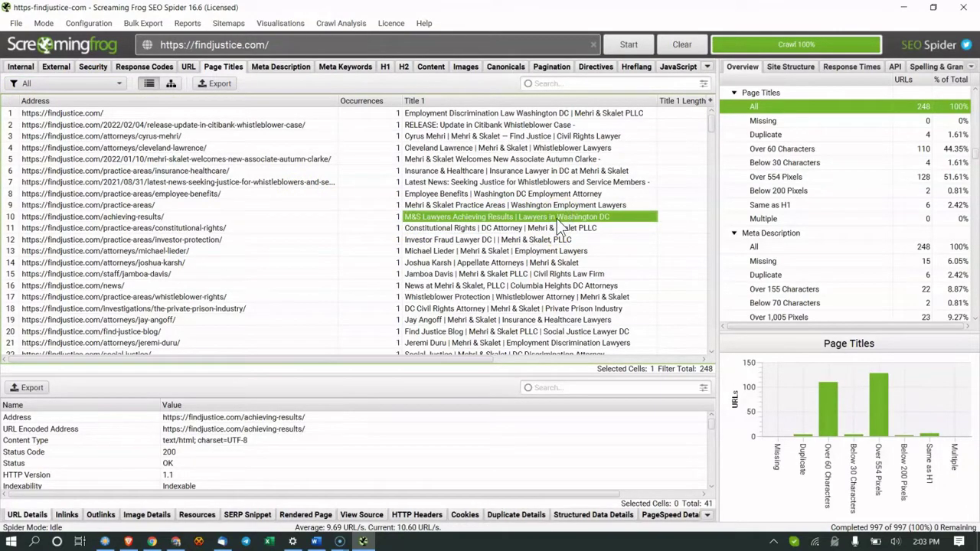
Compare the title entries of the practice-areas, latest-news and employee-benefits pages, including the employee-benefits URL details
left_click(431, 206)
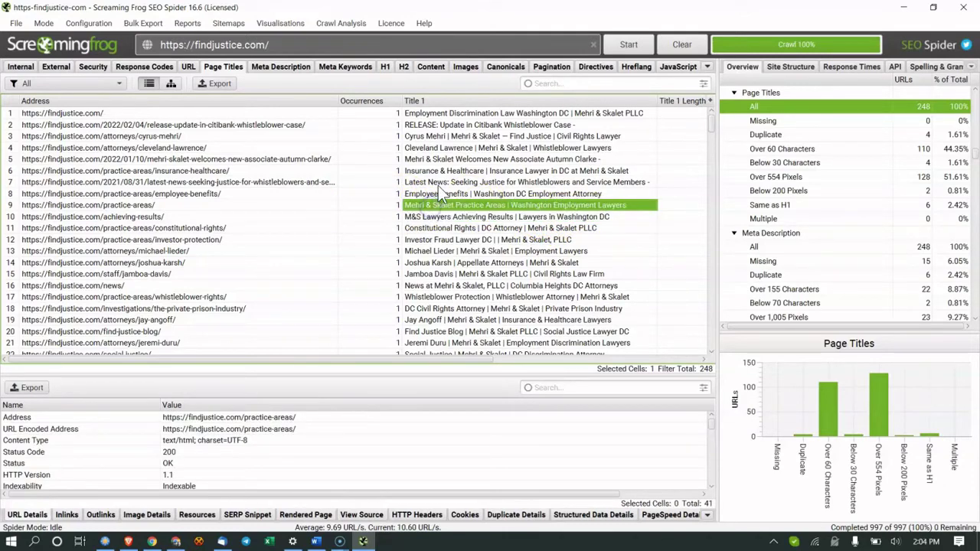
left_click(438, 183)
left_click(443, 195)
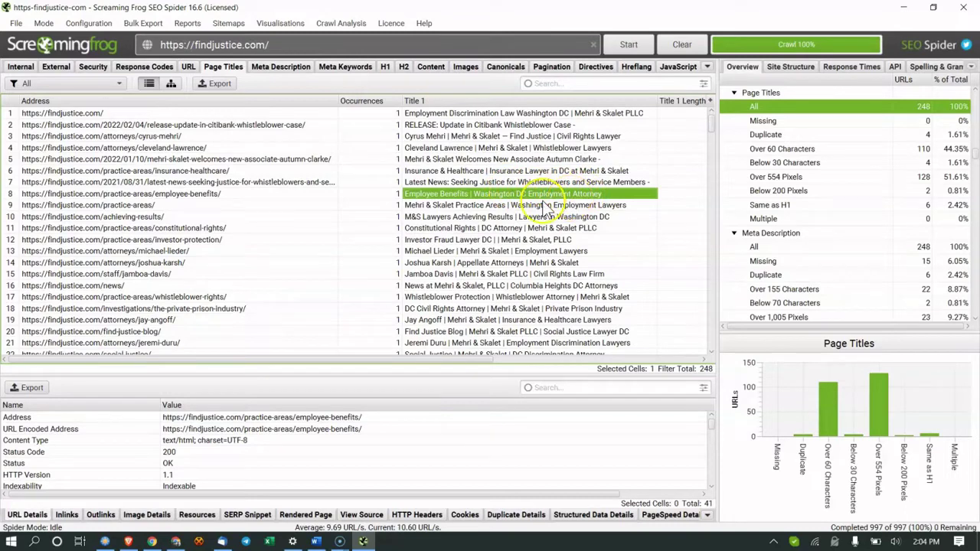
scroll(291, 442, "down", 3)
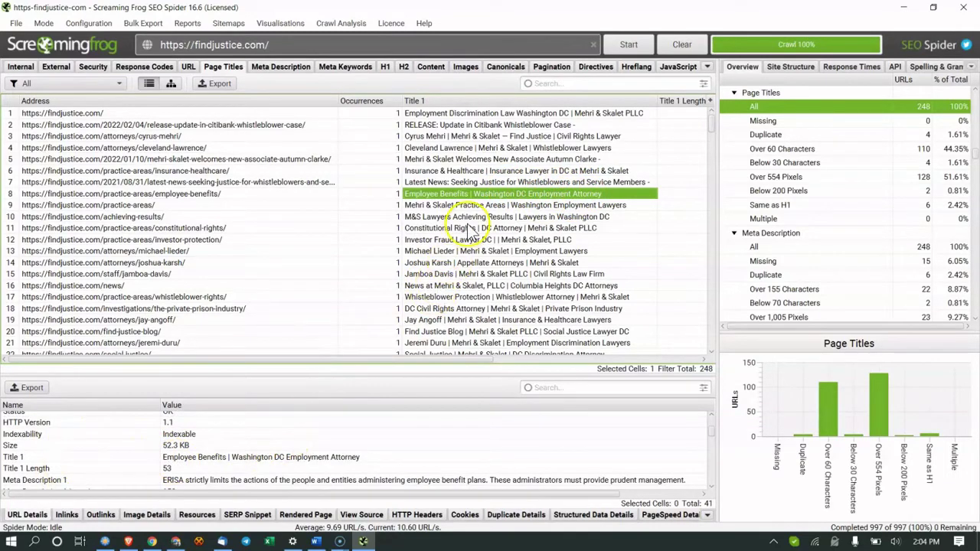
left_click(417, 182)
left_click(420, 194)
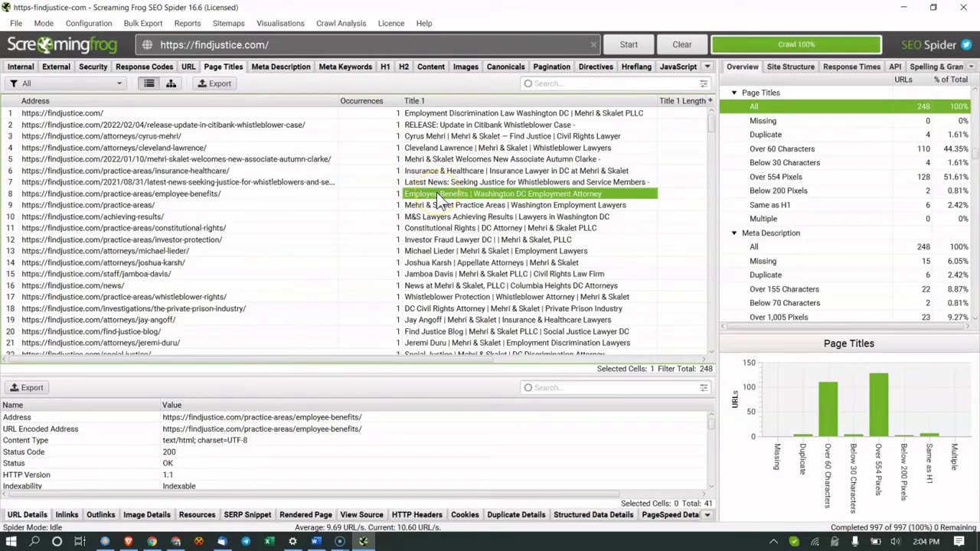
Examine the full list of crawled page titles down to the last entry and return to the first
scroll(437, 193, "down", 14)
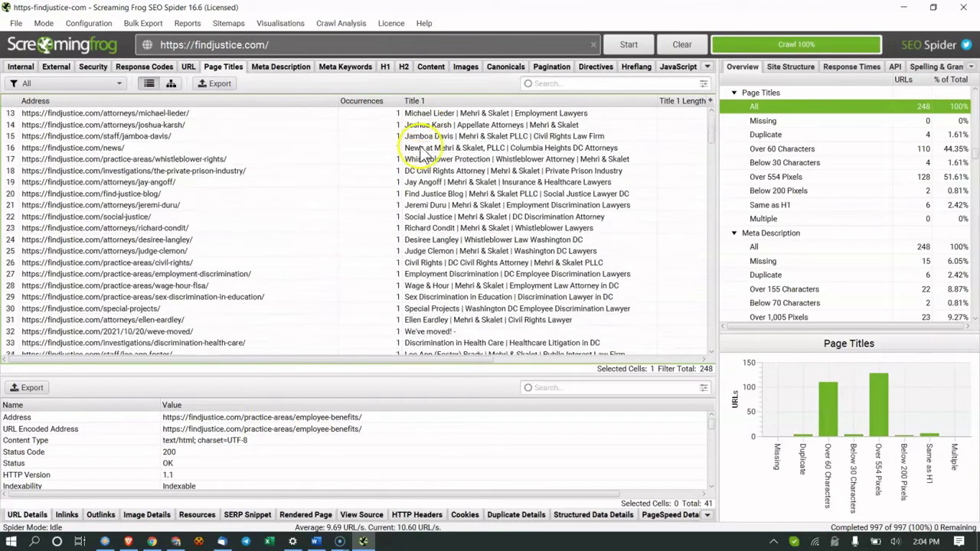
scroll(435, 222, "down", 14)
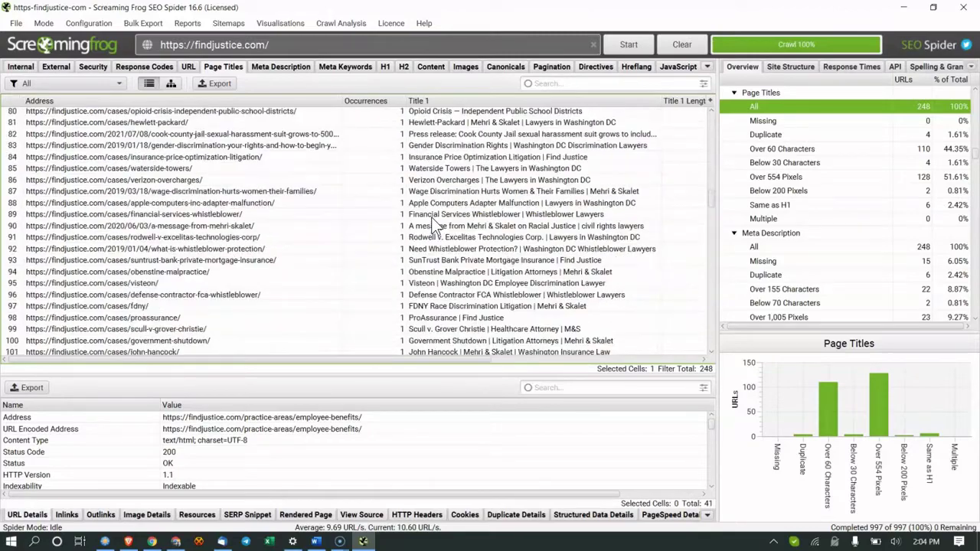
scroll(681, 200, "down", 7)
scroll(666, 205, "down", 20)
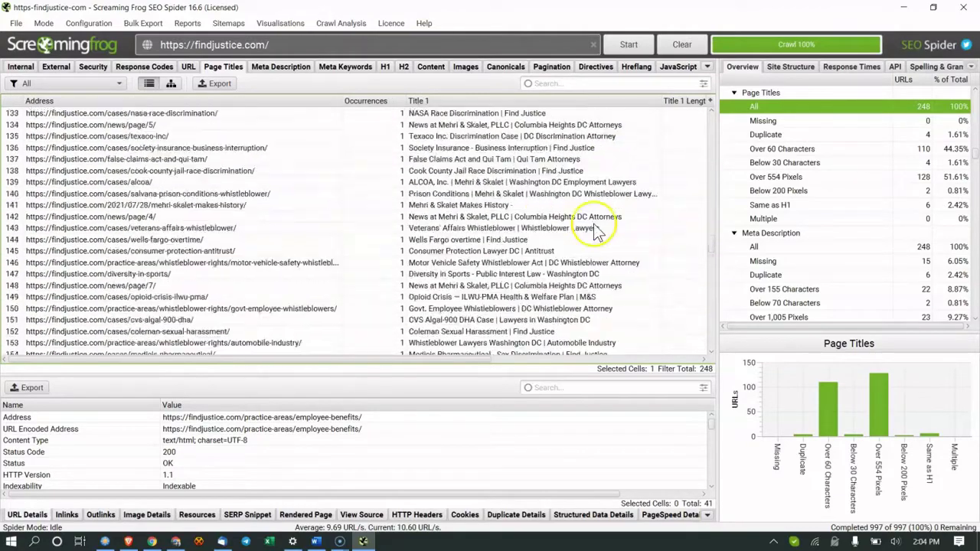
scroll(96, 311, "down", 20)
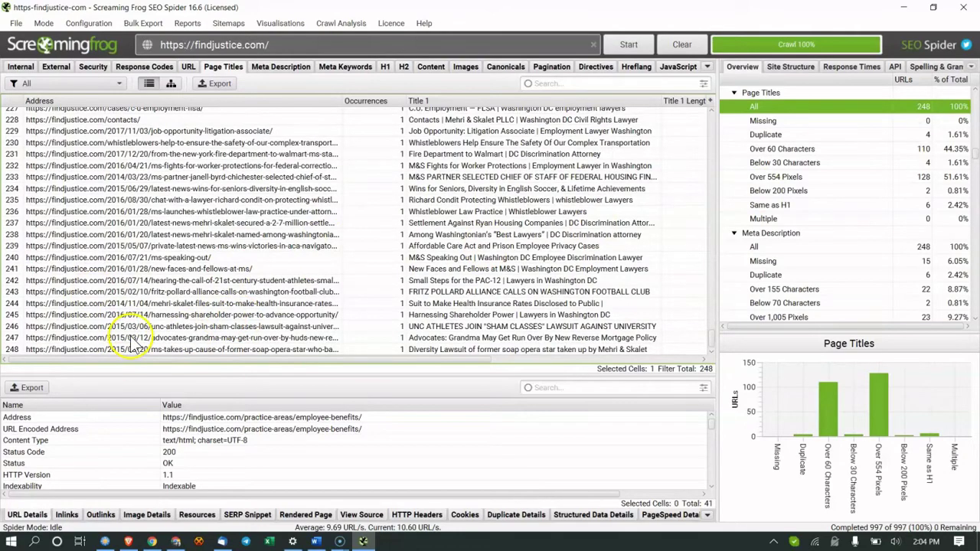
scroll(130, 345, "up", 20)
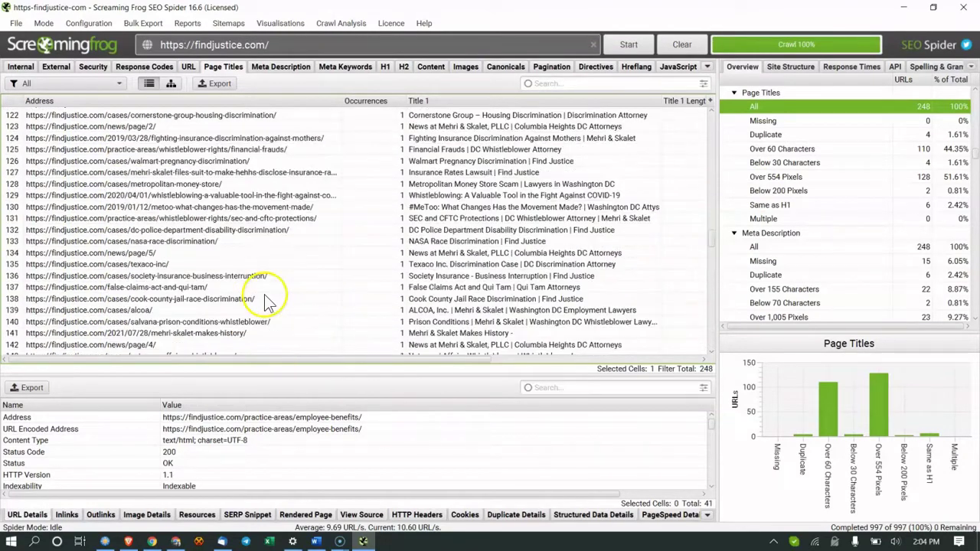
scroll(266, 301, "up", 20)
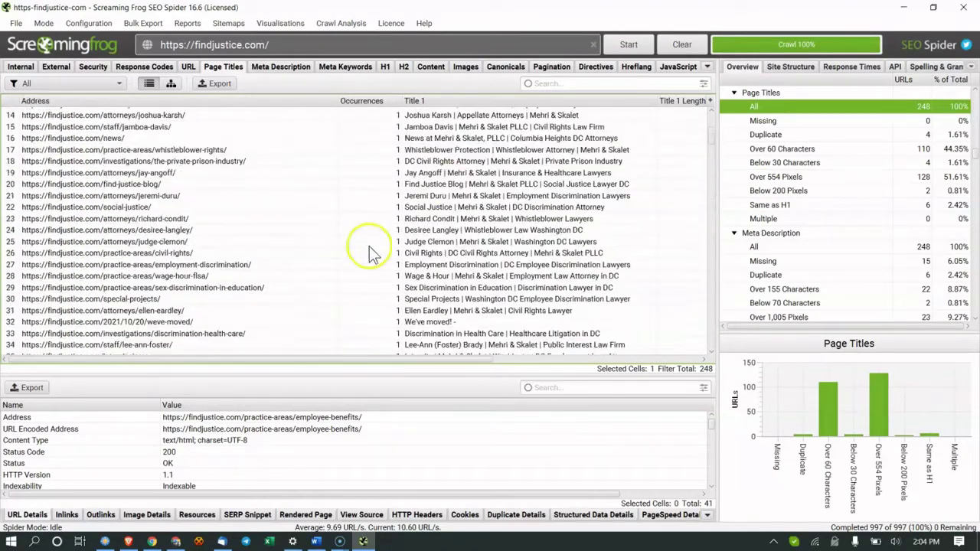
scroll(398, 206, "up", 4)
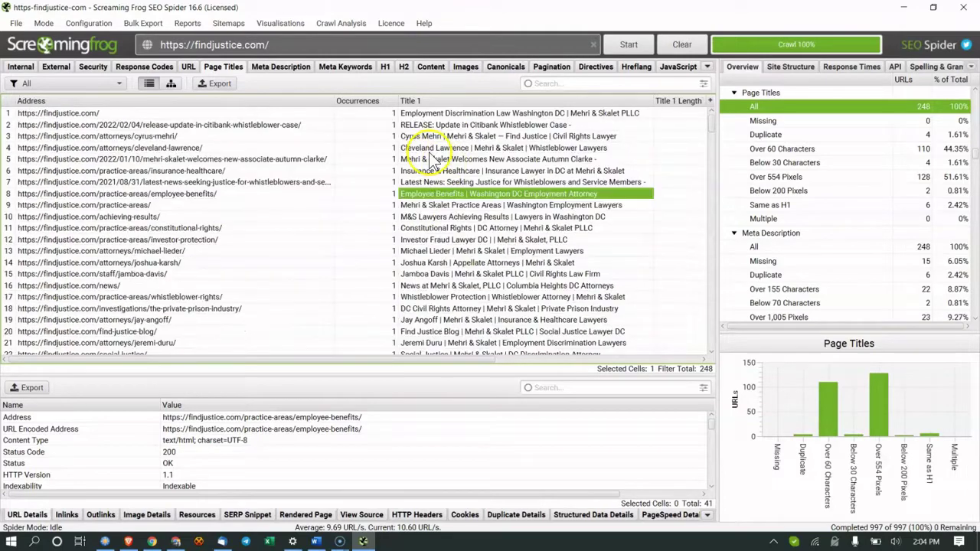
Inspect the title entries of the homepage, an attorney profile page and the new-associate welcome post
left_click(444, 115)
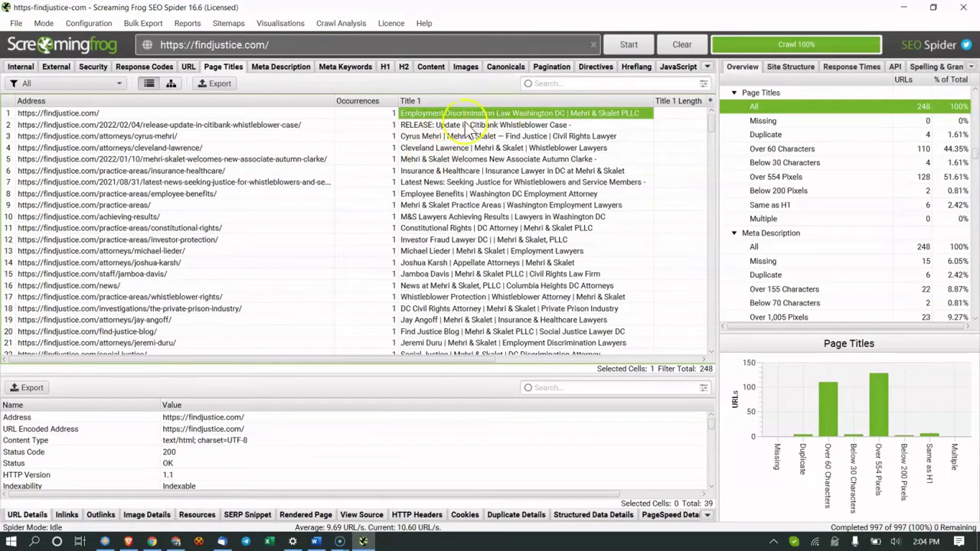
left_click(449, 150)
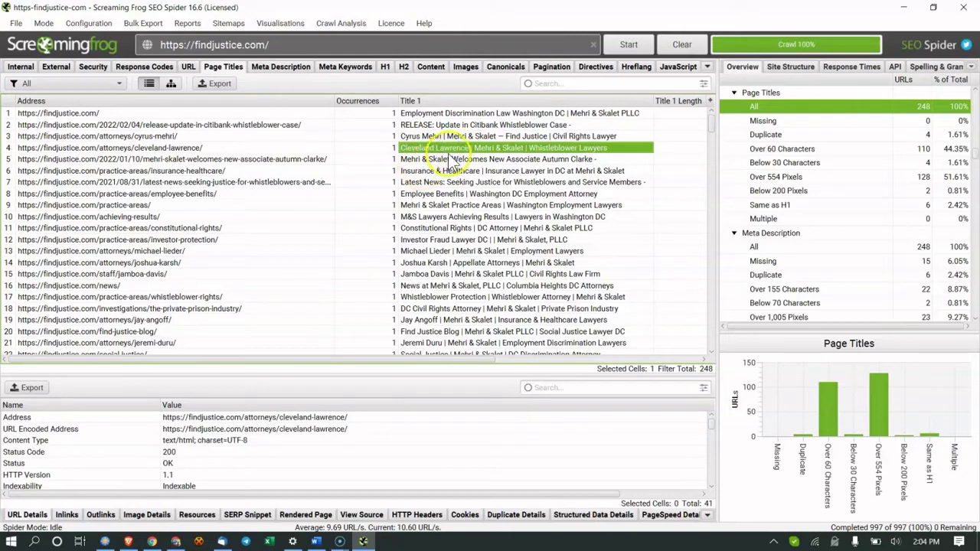
left_click(429, 159)
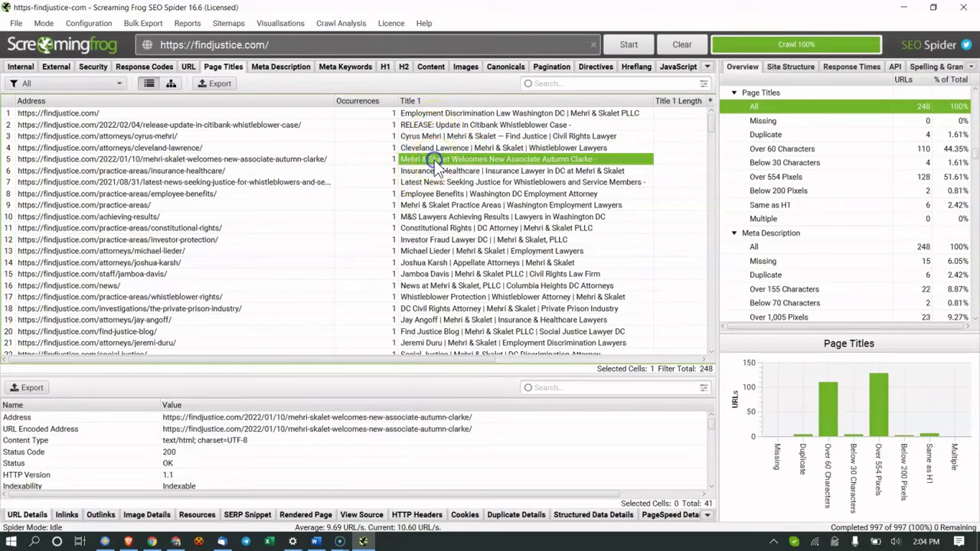
scroll(429, 208, "down", 3)
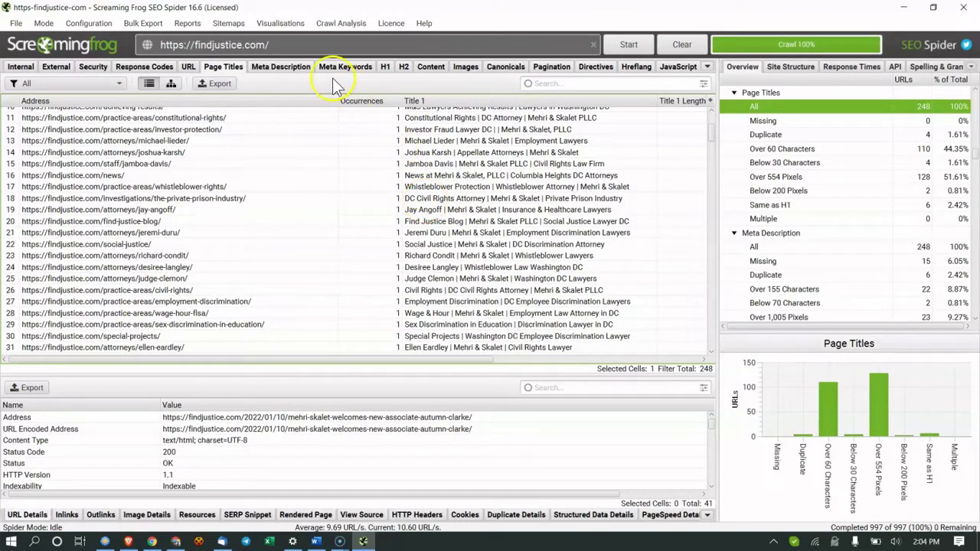
View the crawled meta descriptions and inspect the entries for the latest-news whistleblowers post and a staff profile page
left_click(297, 67)
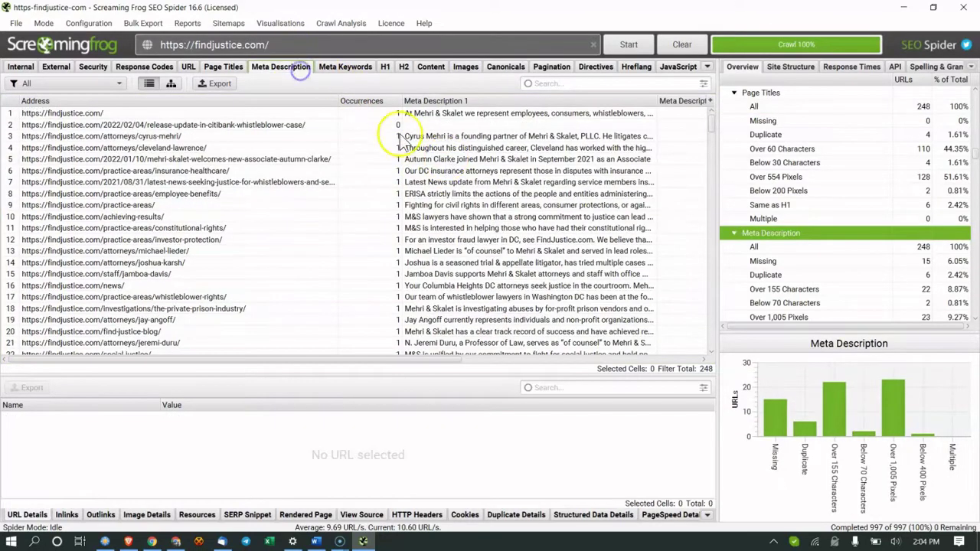
left_click(461, 181)
scroll(461, 181, "down", 7)
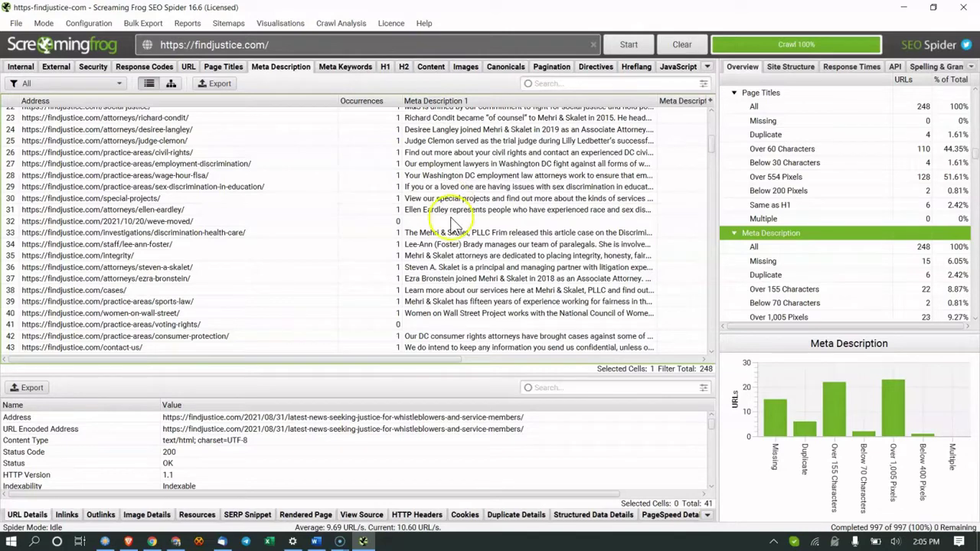
left_click(459, 244)
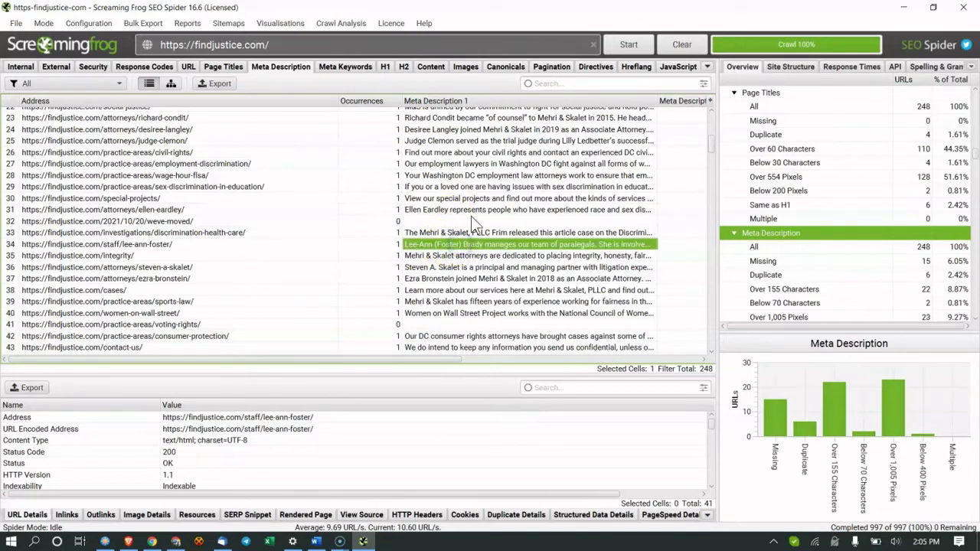
Check pages with blank meta descriptions, including the weve-moved and ms-speaks-out-about-americas-game posts
left_click(471, 221)
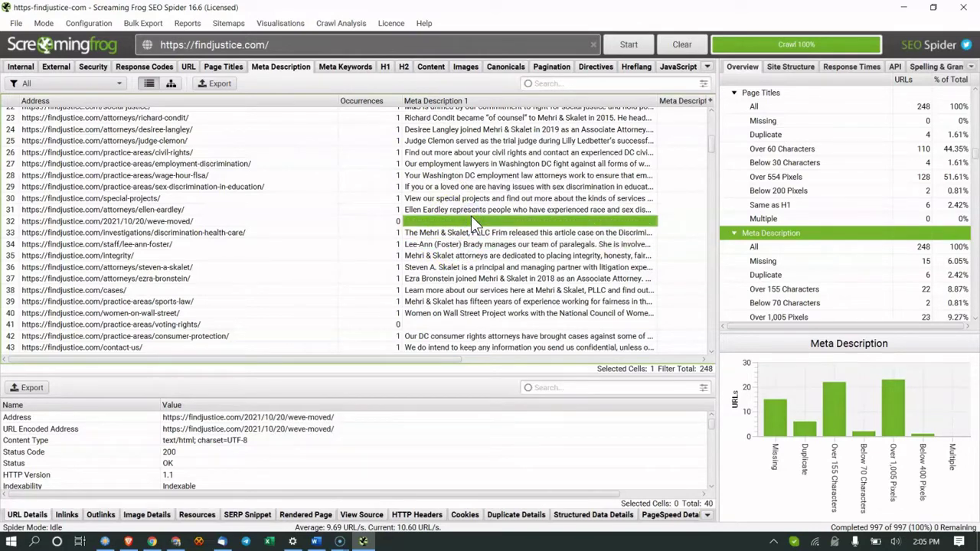
scroll(471, 216, "down", 3)
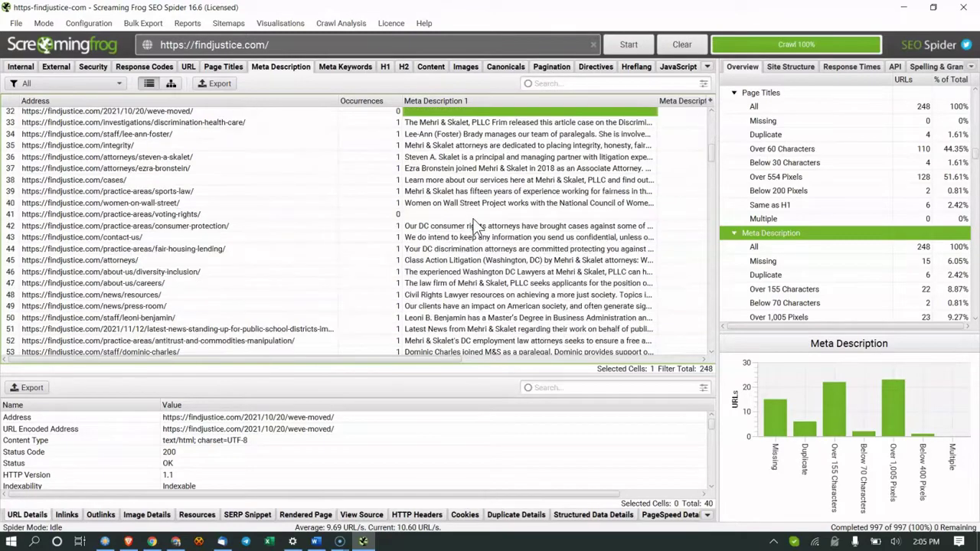
left_click(471, 220)
scroll(452, 233, "down", 8)
left_click(435, 232)
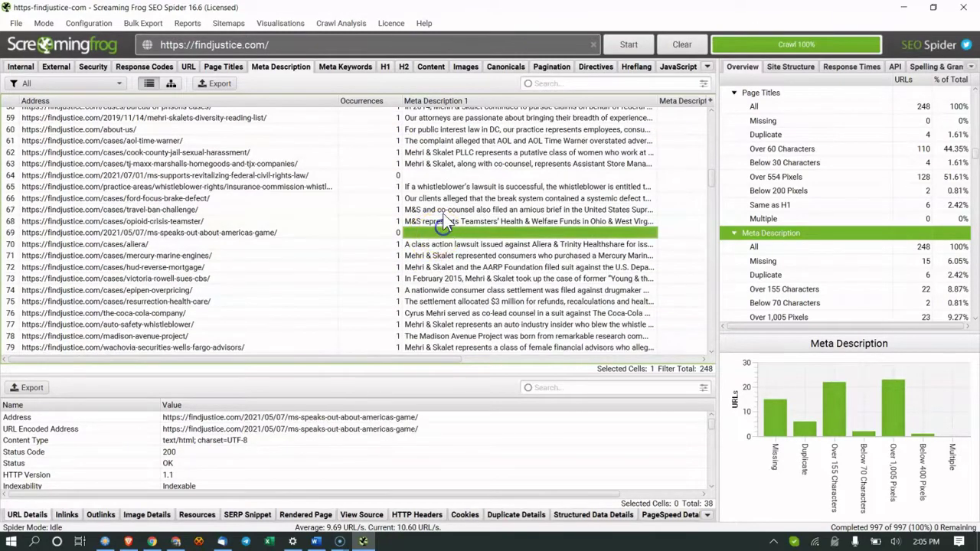
Finish skimming the meta descriptions, then list the crawled images sorted by file size, largest first
scroll(444, 222, "down", 8)
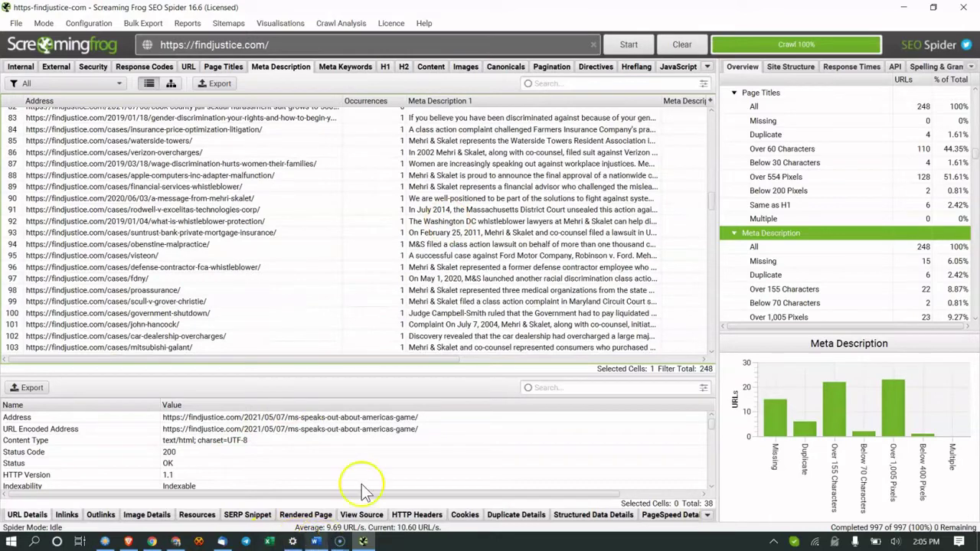
left_click(466, 69)
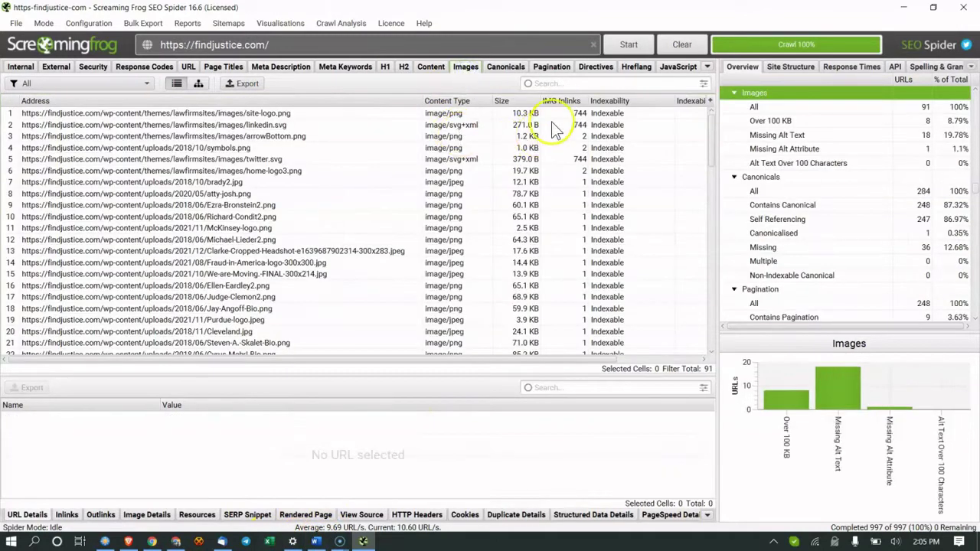
left_click(521, 102)
left_click(526, 104)
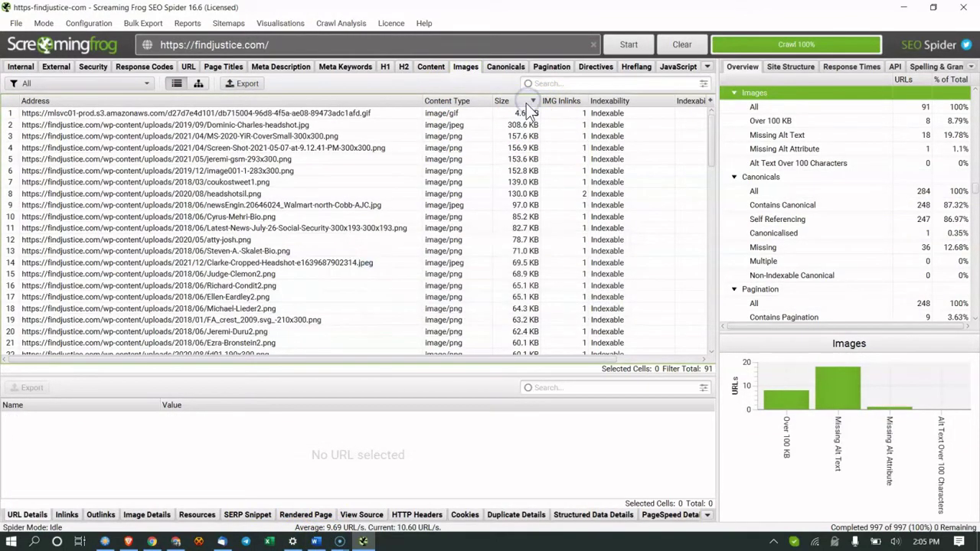
Inspect the largest image entries, including the Amazon-hosted GIF, the Screen-Shot-2021-05-07 PNG and the MS-2020-YIR-CoverSmall PNG
right_click(370, 121)
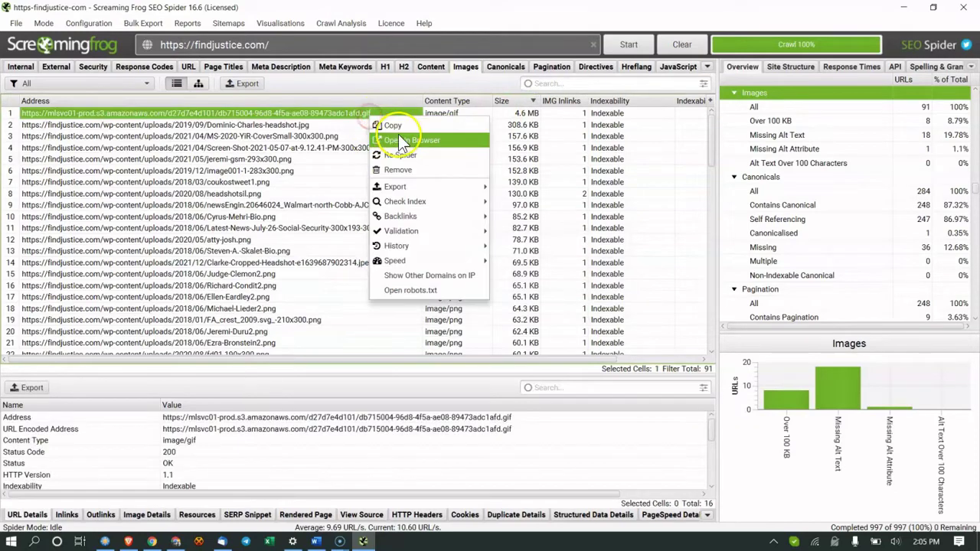
left_click(516, 150)
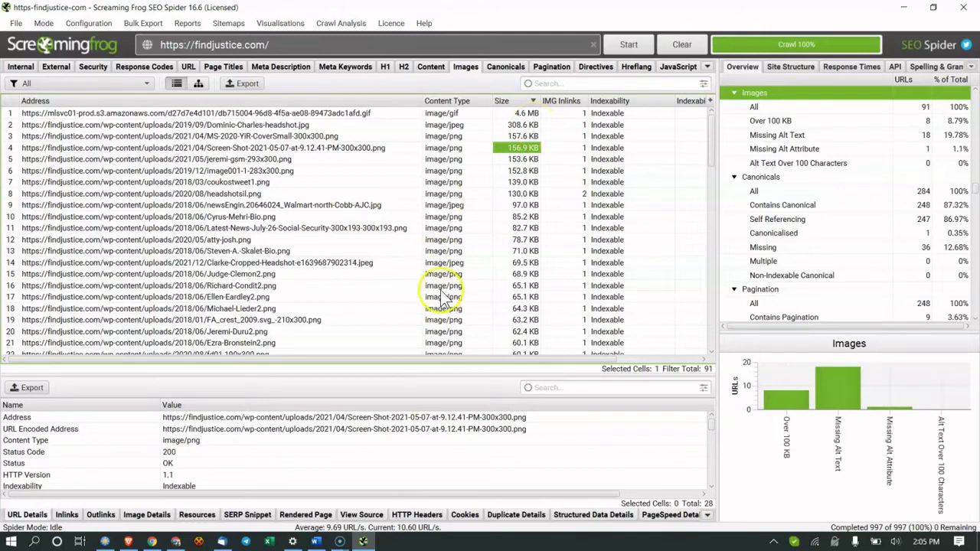
left_click(358, 139)
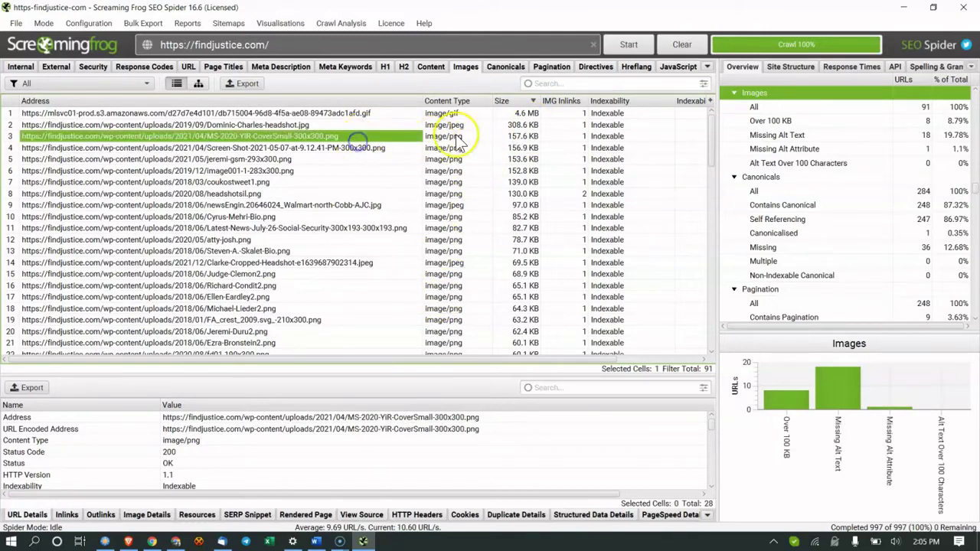
left_click(517, 139)
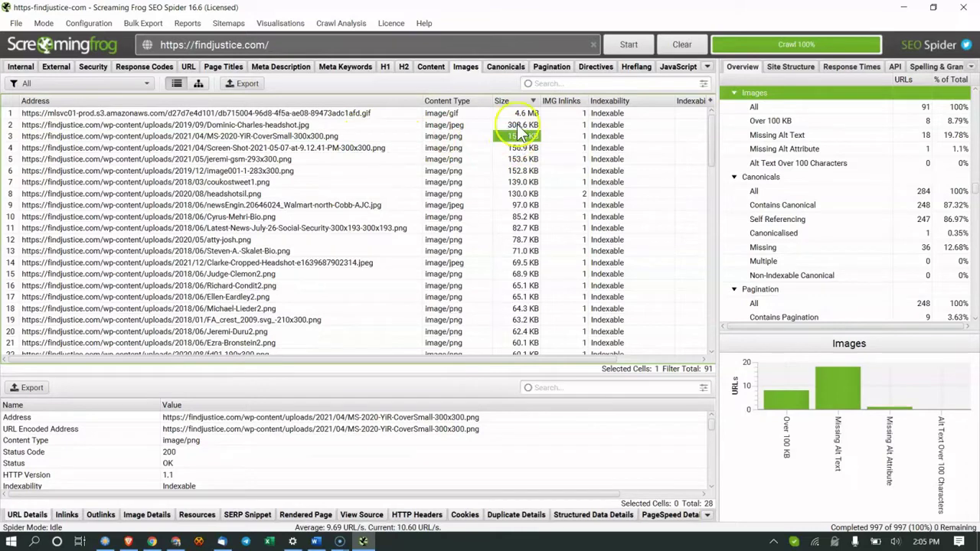
View the second-largest image, a headshot JPG, in the browser, close it and return to Screaming Frog
right_click(321, 126)
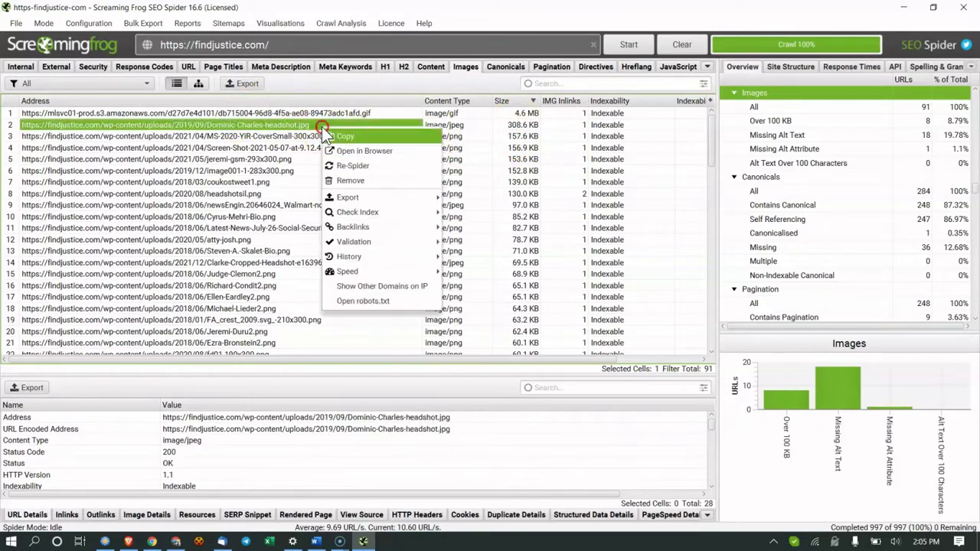
left_click(353, 151)
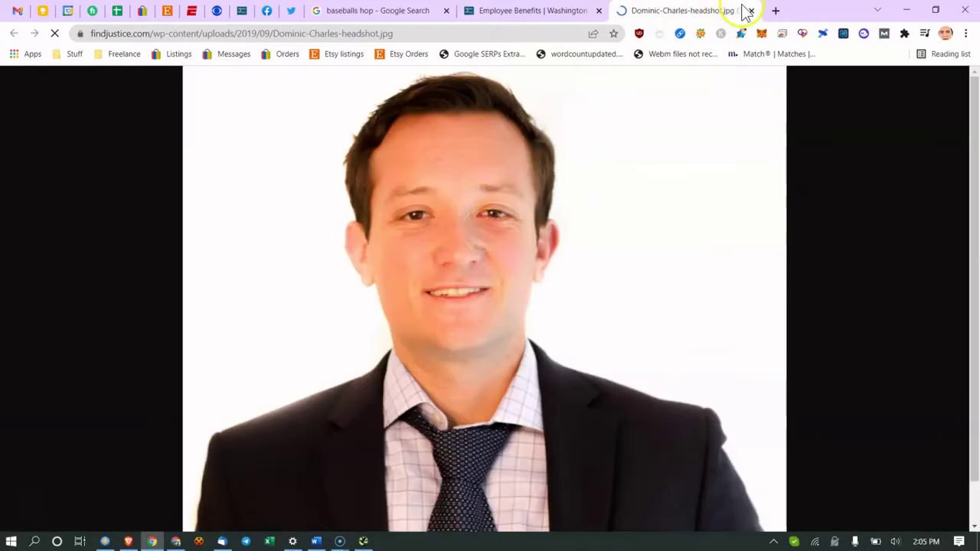
left_click(749, 12)
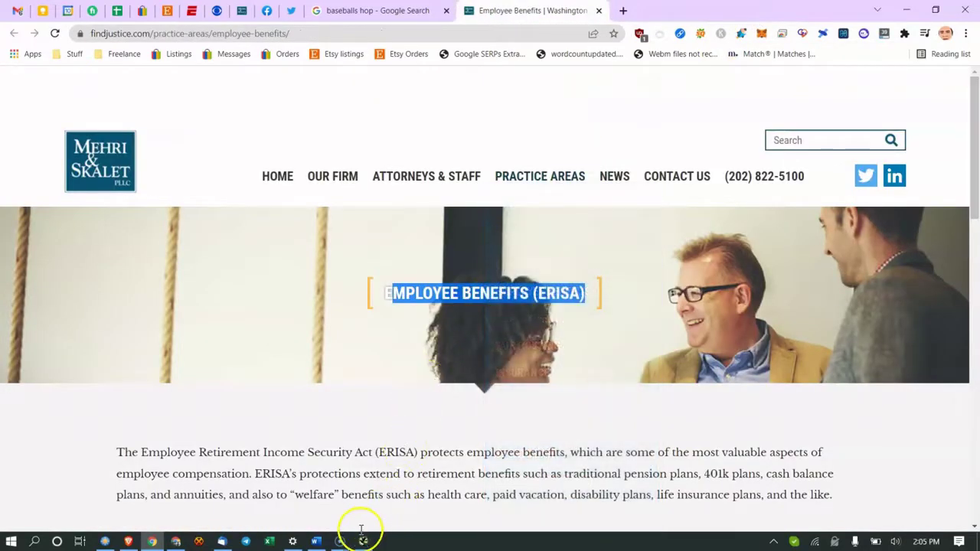
left_click(363, 542)
Check which page links to the largest image, the Amazon-hosted GIF, and view the GIF in the browser
left_click(372, 115)
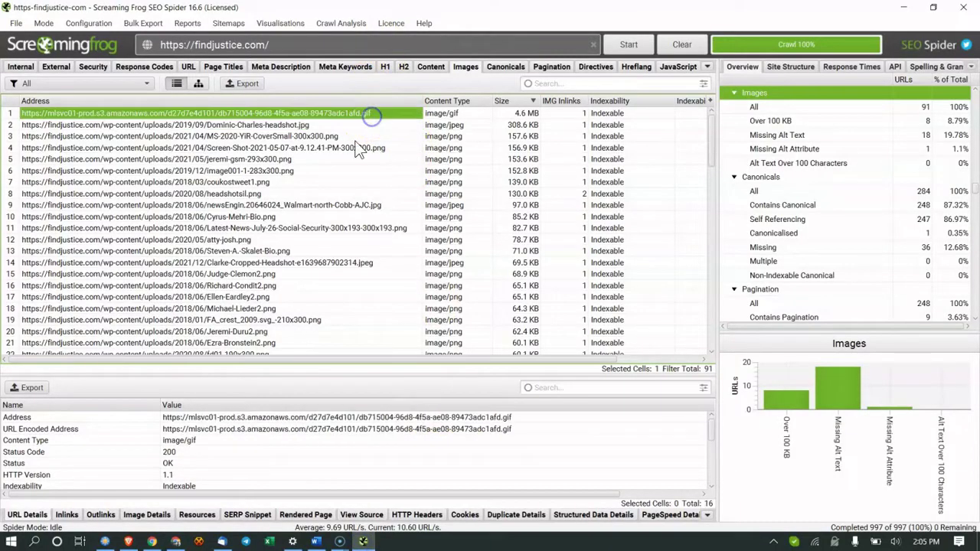
scroll(350, 467, "down", 5)
scroll(346, 467, "up", 5)
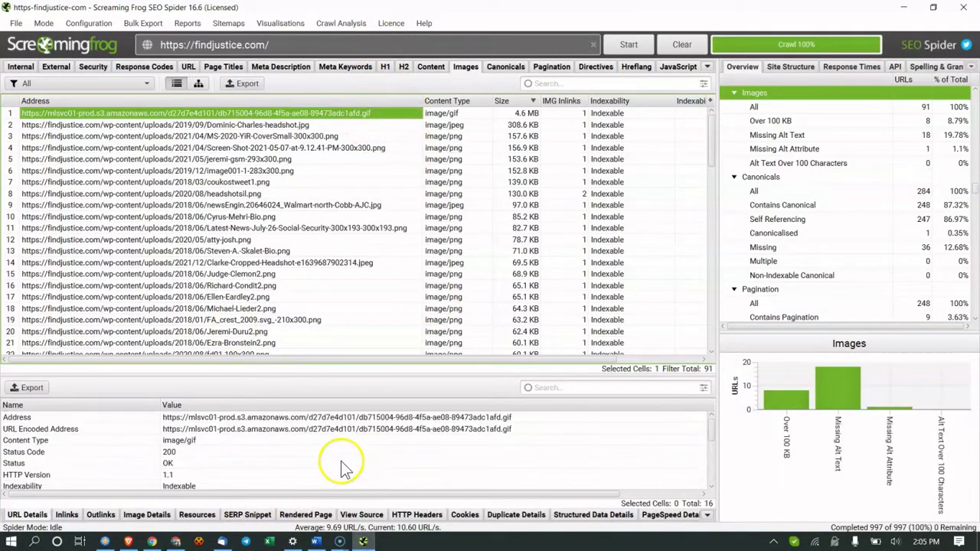
left_click(67, 514)
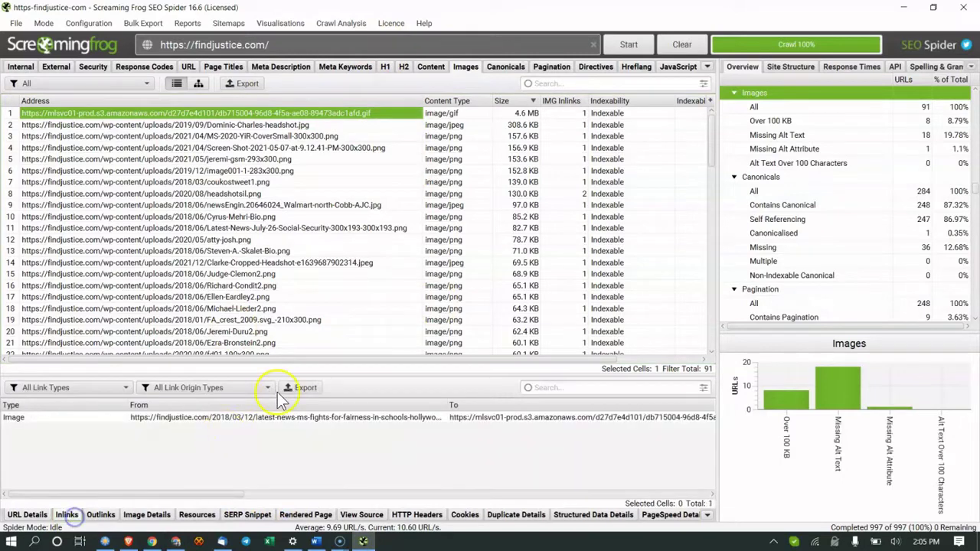
left_click(324, 420)
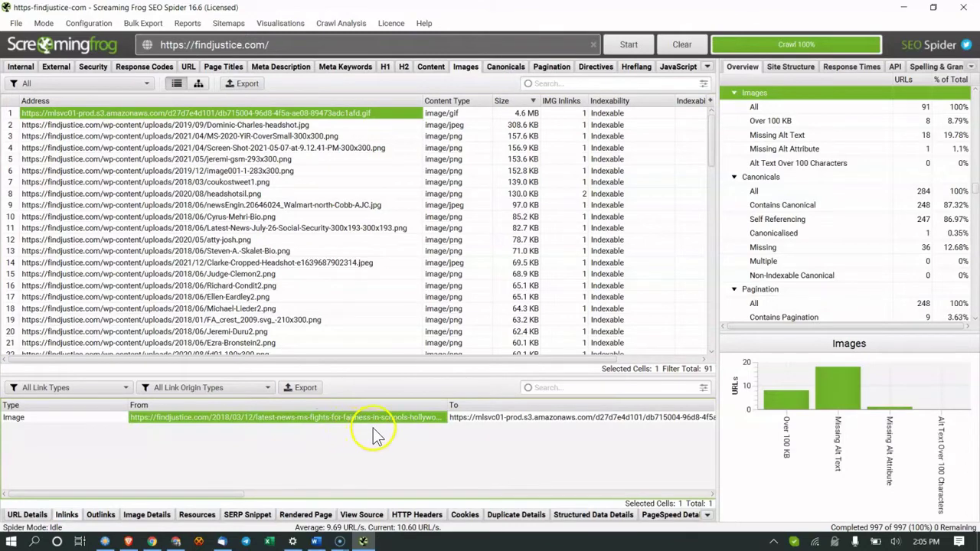
right_click(398, 122)
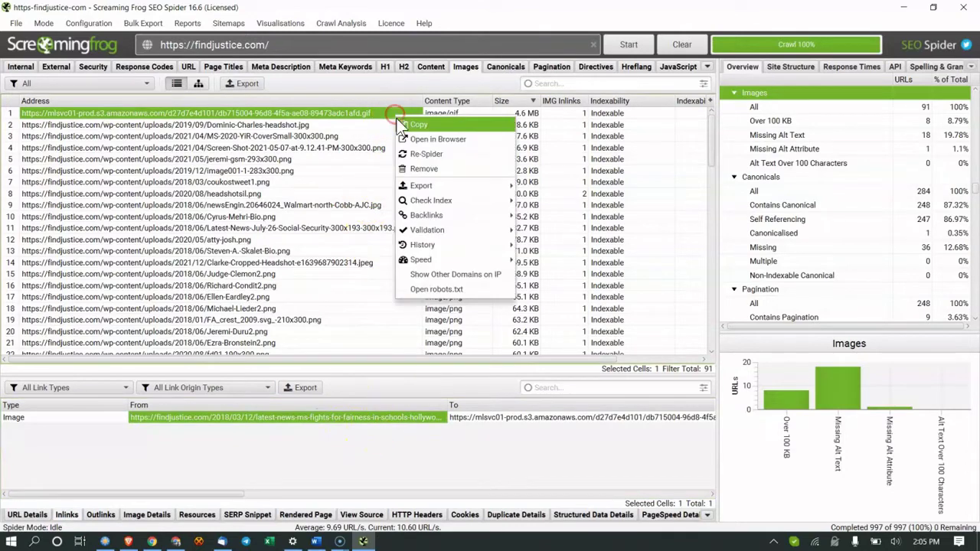
left_click(425, 137)
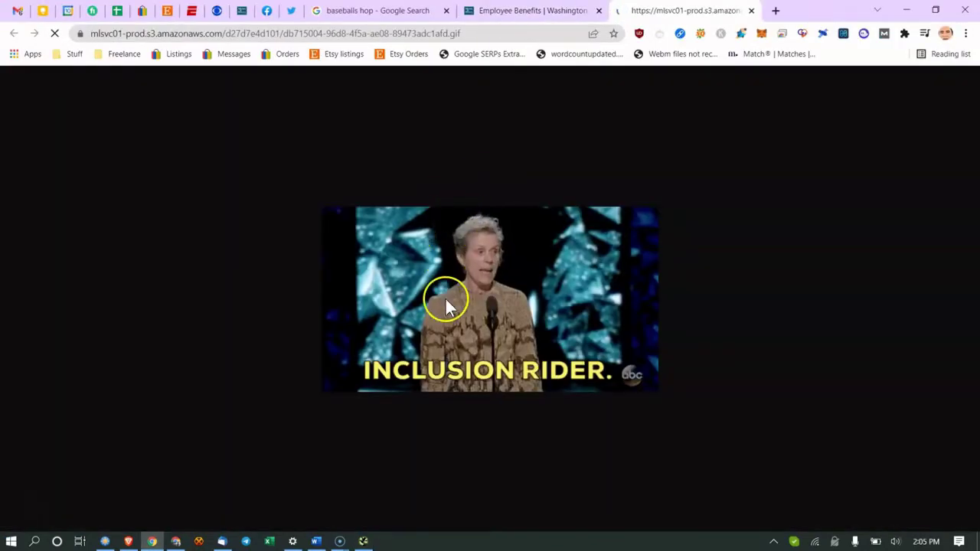
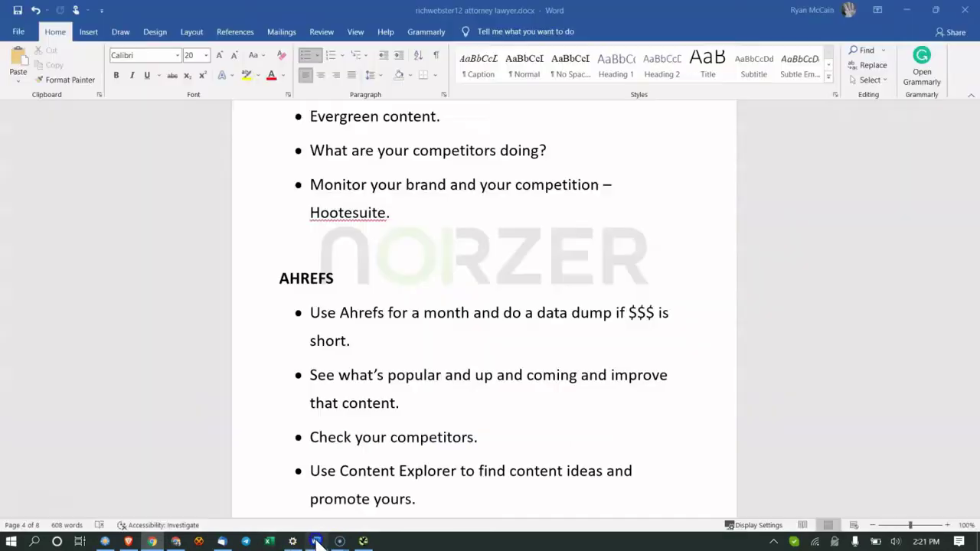
Read the AHREFS notes in the Word document and switch to the Chrome window with the law firm's sites
scroll(394, 367, "down", 1)
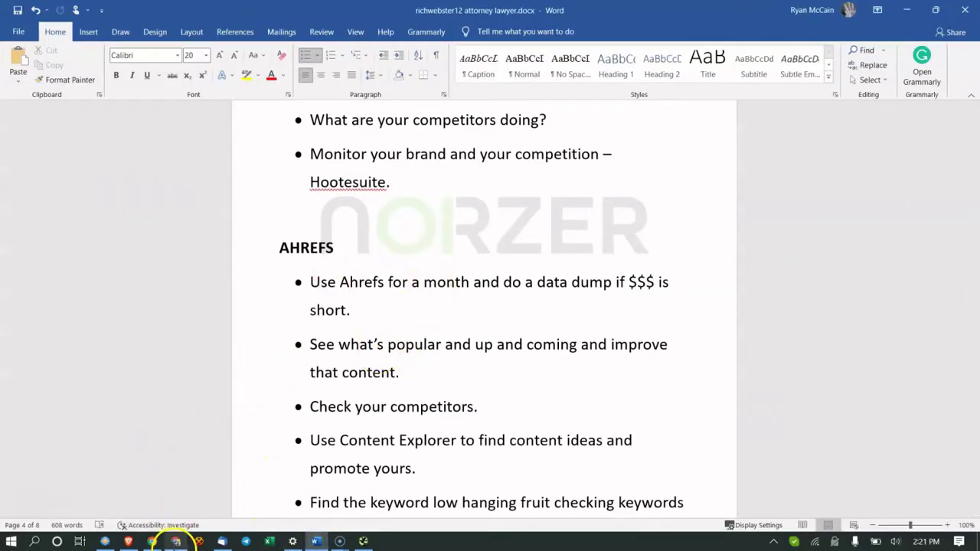
left_click(176, 541)
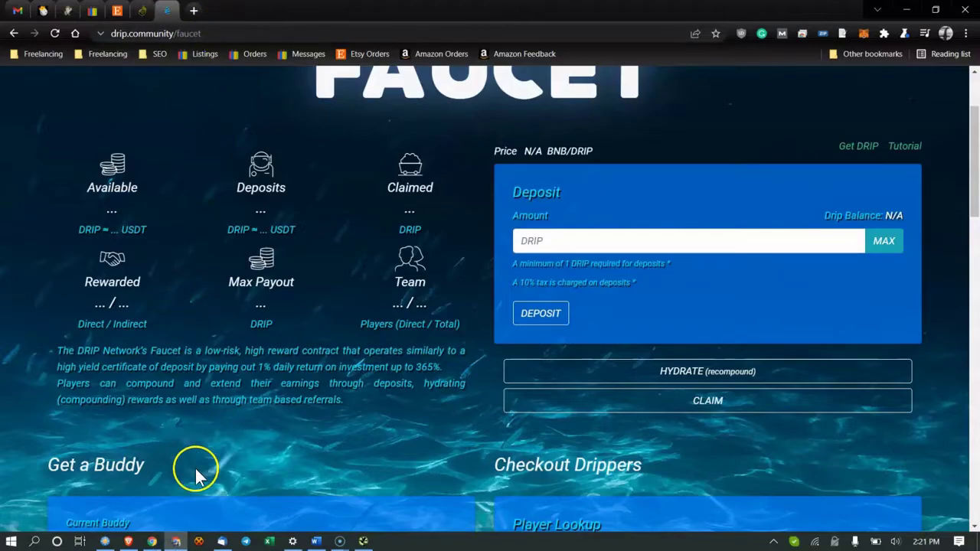
left_click(152, 542)
left_click(319, 16)
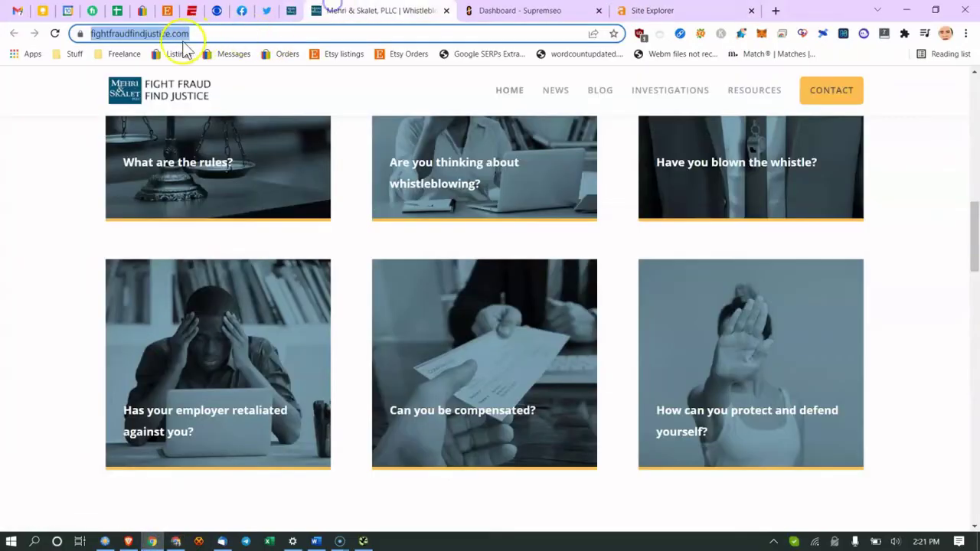
left_click(482, 8)
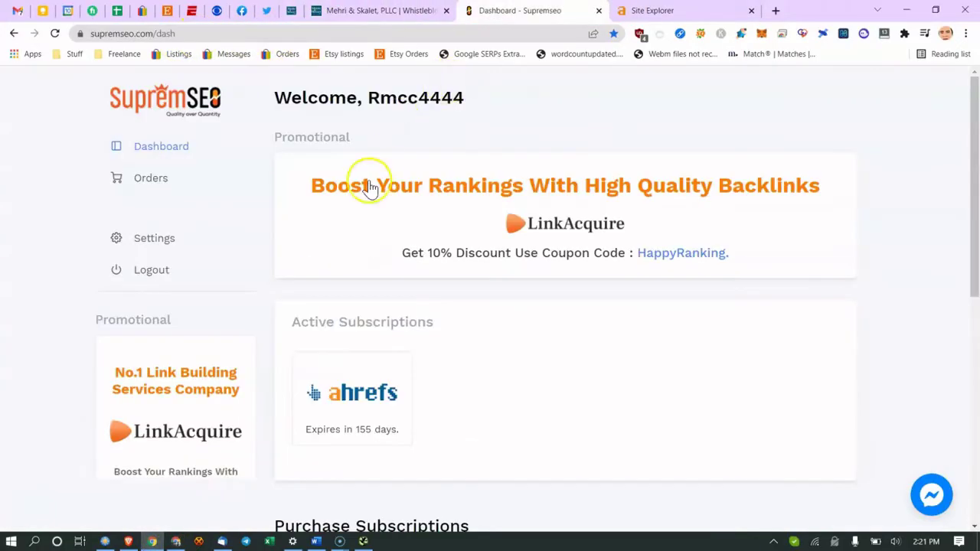
left_click(720, 11)
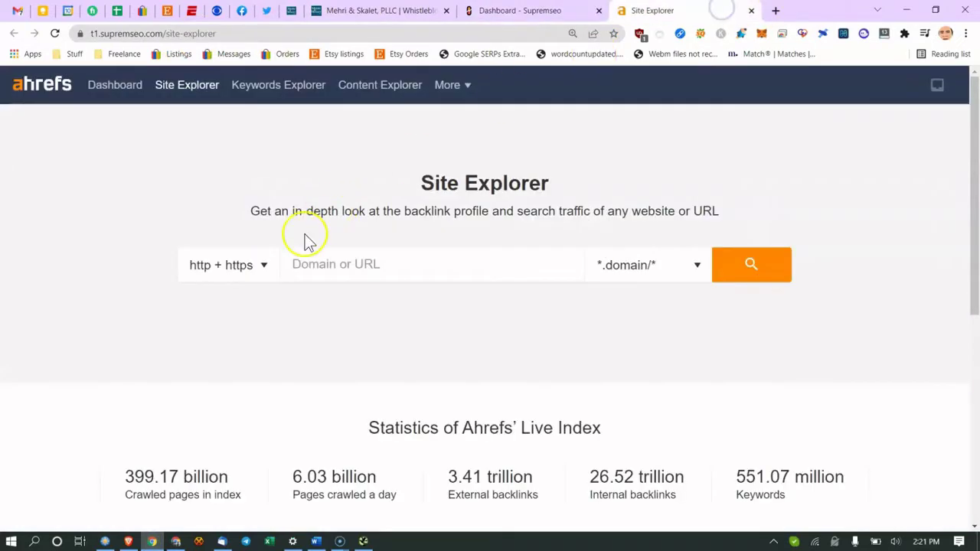
left_click(338, 262)
type("https://fightfraudfindjustice.com/")
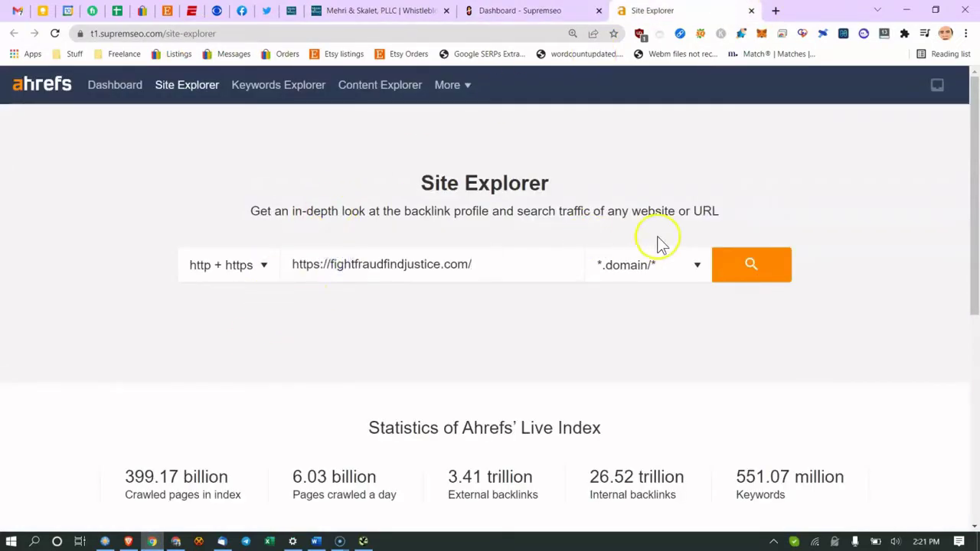
left_click_drag(575, 267, 120, 234)
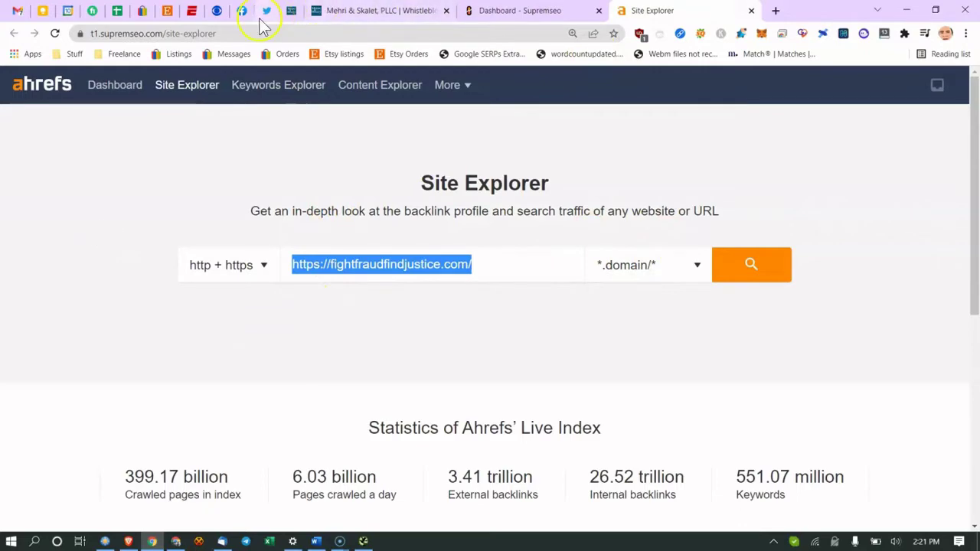
Close the fightfraudfindjustice.com page and run an Ahrefs Site Explorer analysis of the whole findjustice.com domain
left_click(352, 11)
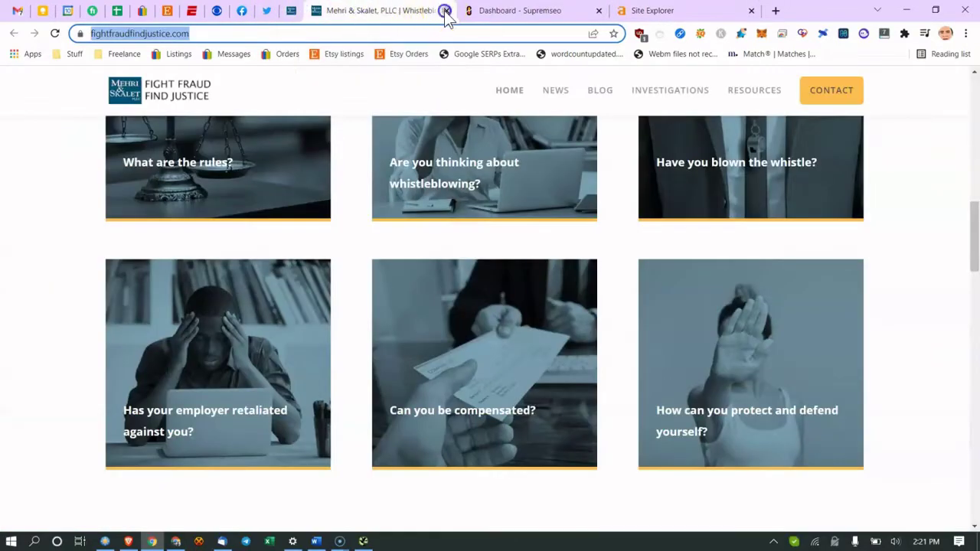
left_click(445, 10)
left_click(289, 13)
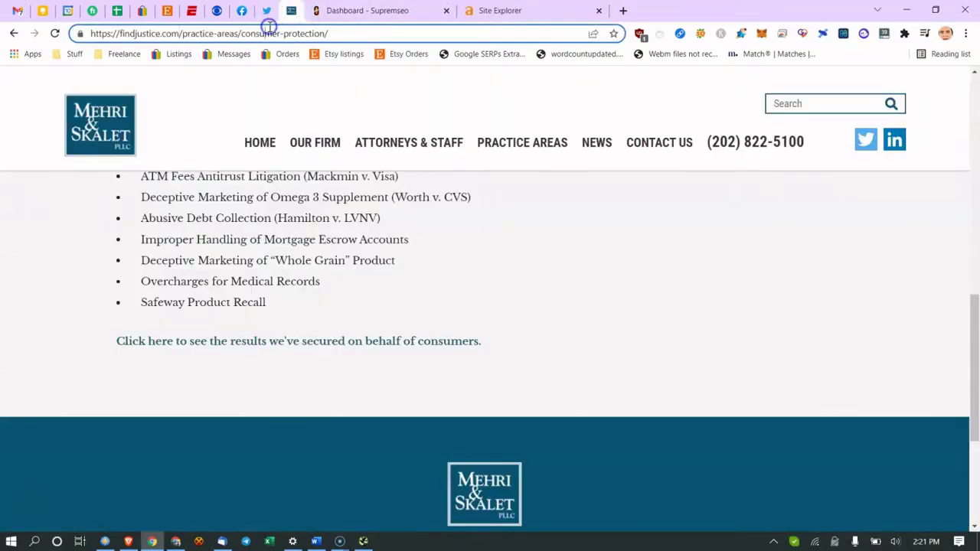
left_click(269, 29)
left_click(500, 10)
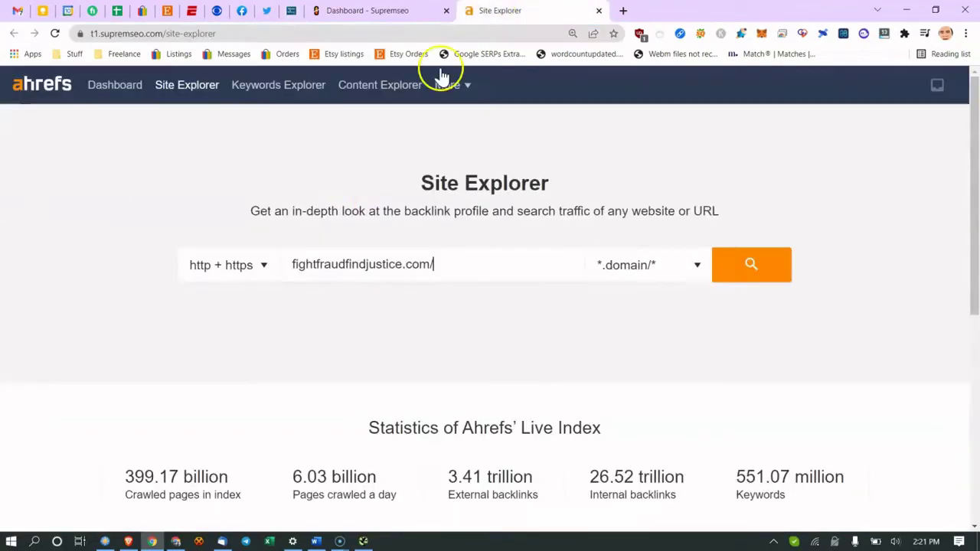
triple_click(340, 258)
type("fightfraudfindjustice.com/practice-areas/consumer-protection/")
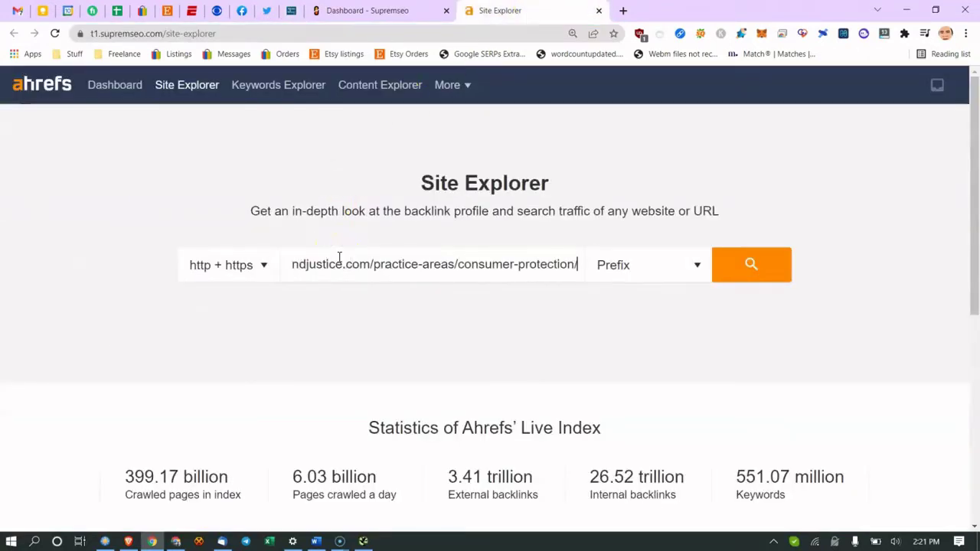
left_click(398, 266)
left_click_drag(379, 265, 691, 274)
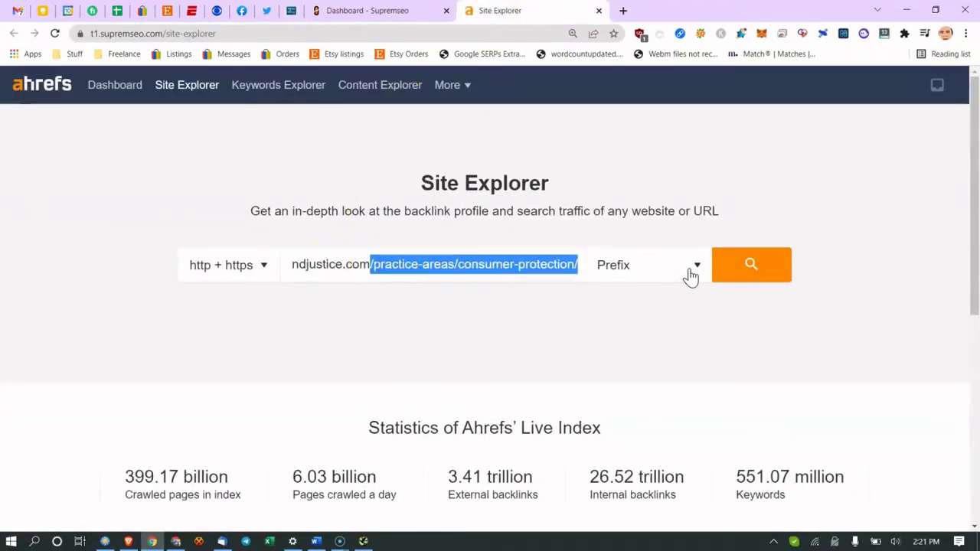
key("BackSpace")
left_click(750, 282)
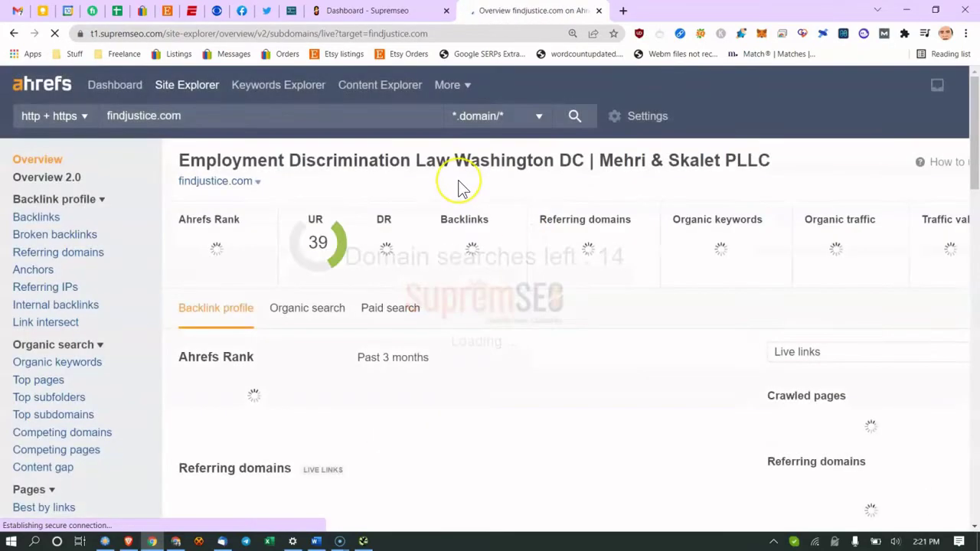
Open the Top pages report for findjustice.com and examine its six-month performance chart and page list
scroll(316, 170, "down", 1)
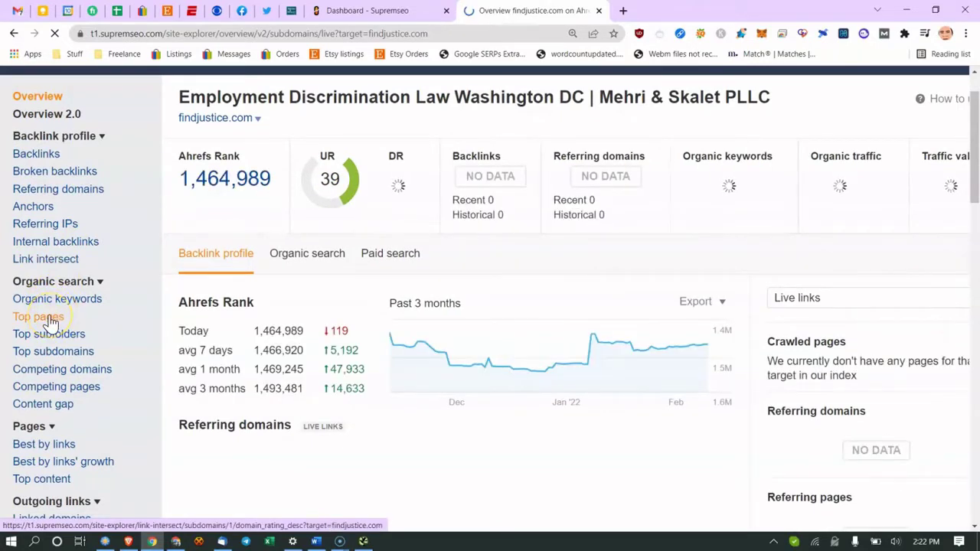
left_click(39, 156)
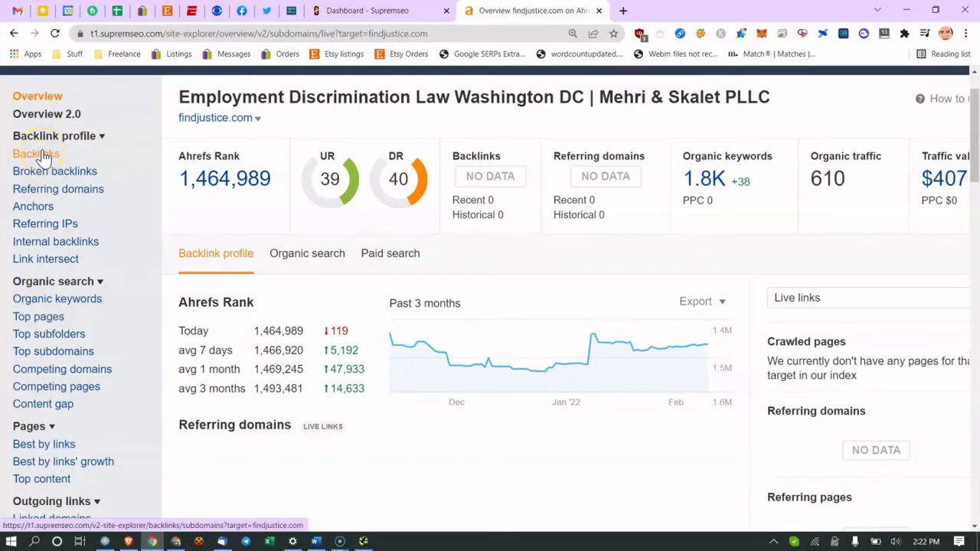
left_click(43, 320)
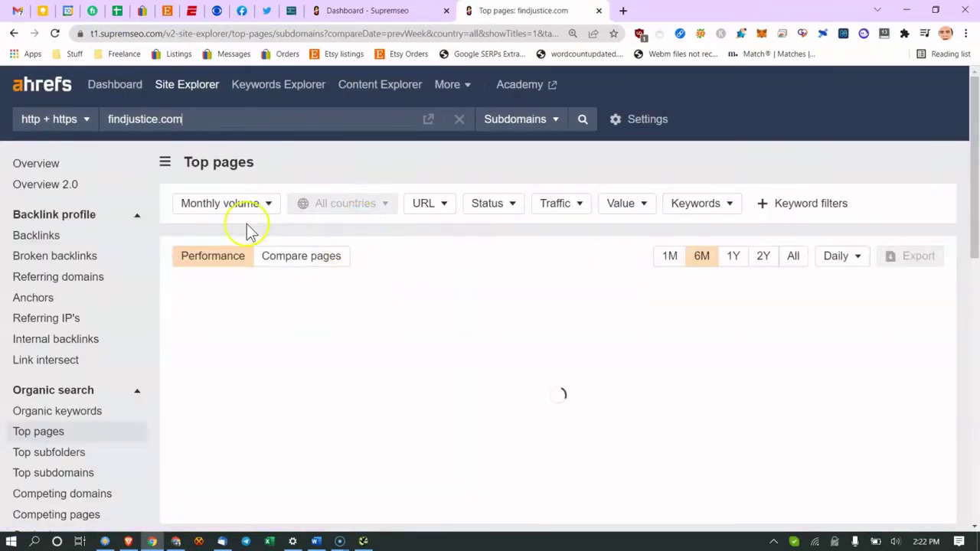
scroll(452, 253, "down", 1)
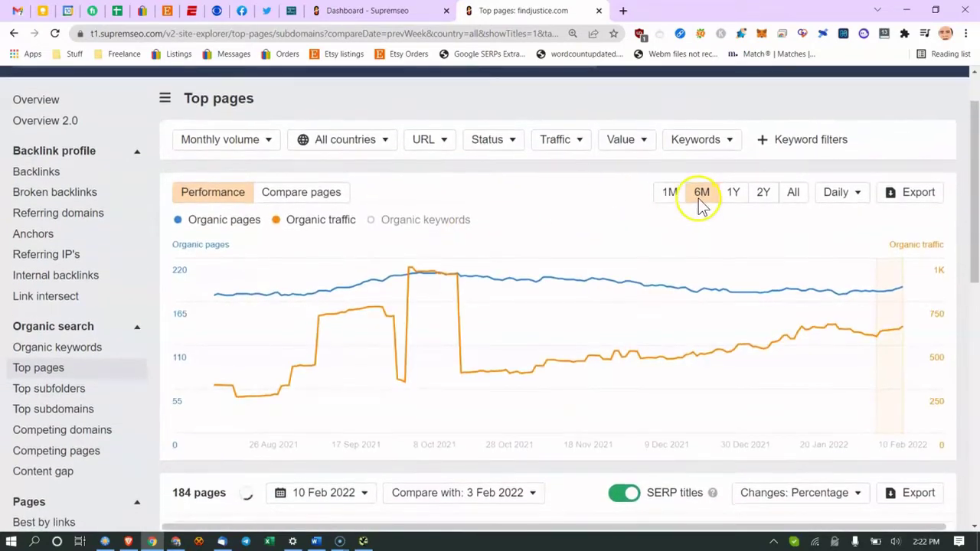
scroll(332, 263, "down", 4)
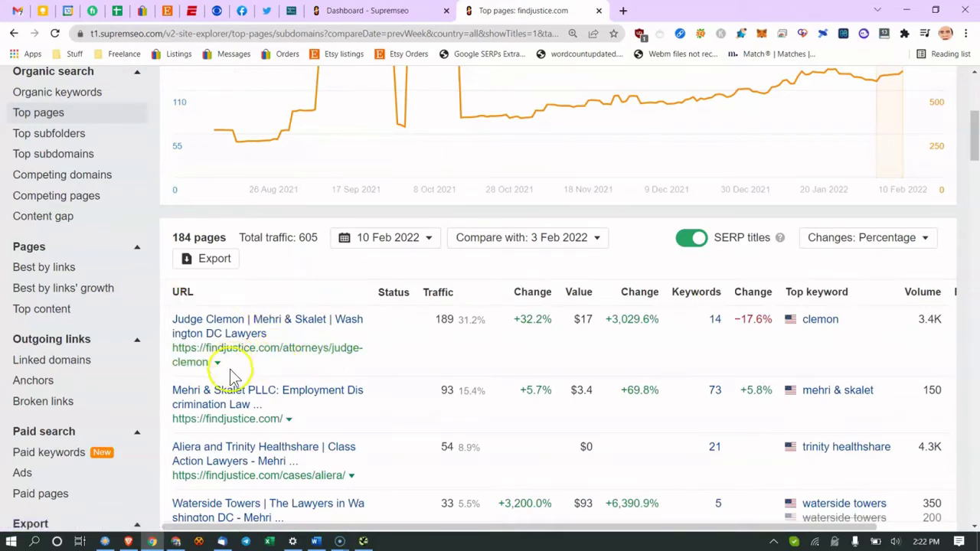
Examine the page list in the Top pages report for findjustice.com, comparing URLs, traffic and top keywords
scroll(247, 431, "down", 1)
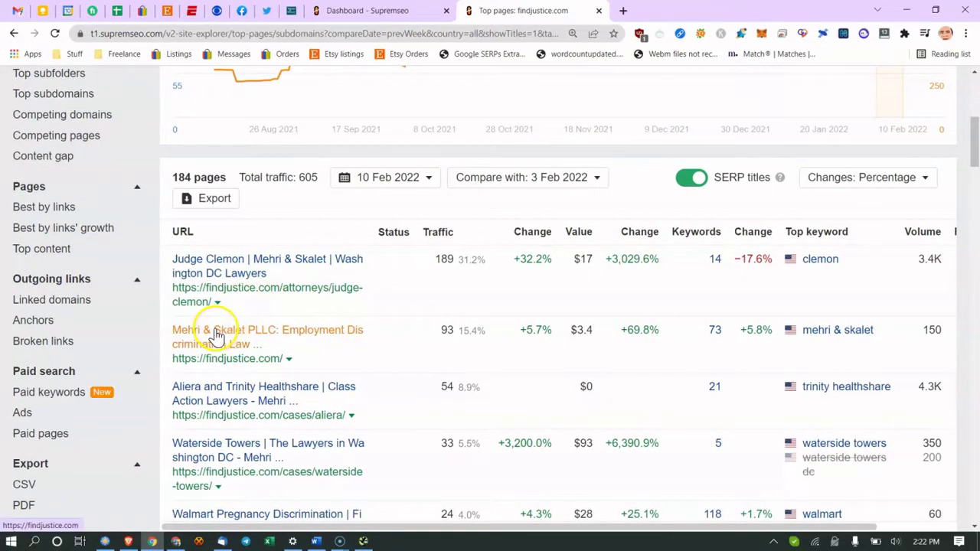
scroll(241, 311, "down", 3)
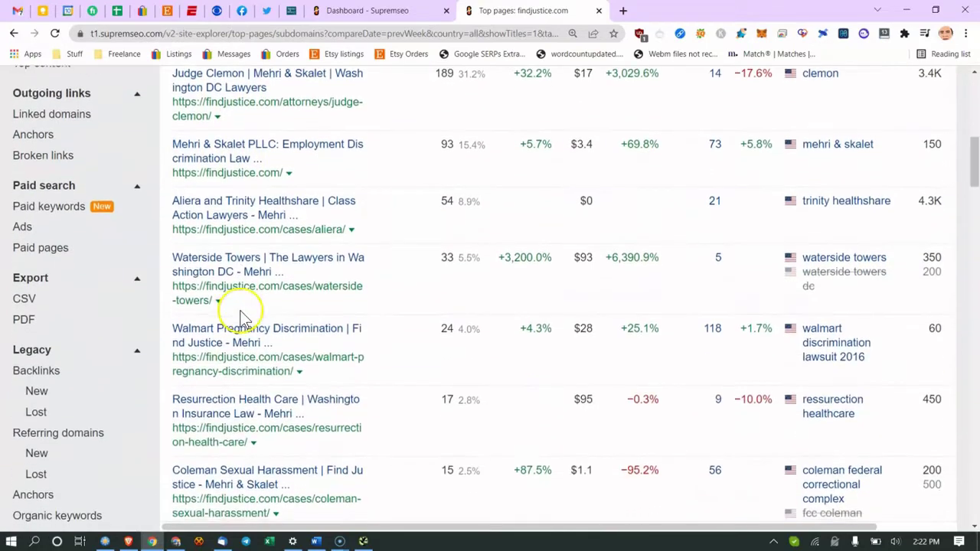
scroll(324, 342, "down", 2)
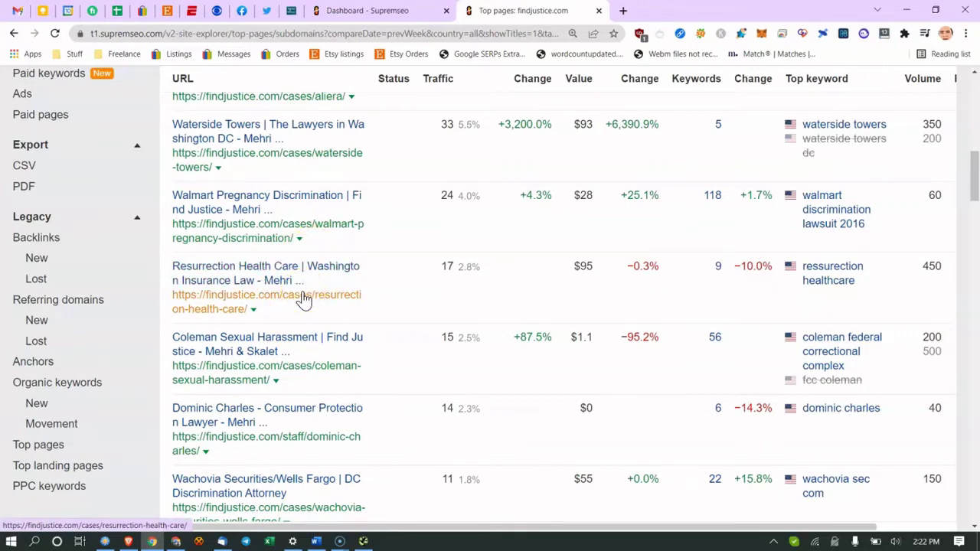
scroll(304, 299, "down", 2)
scroll(304, 280, "up", 1)
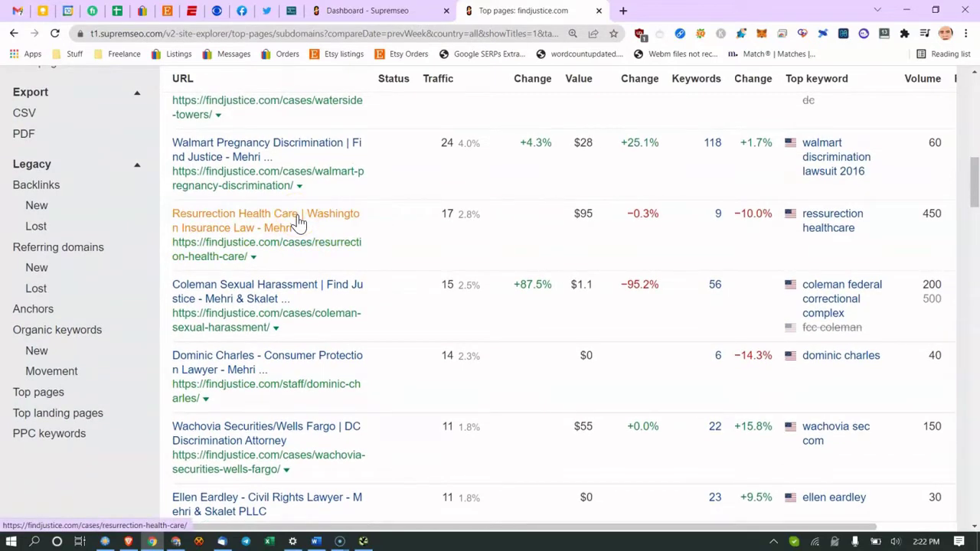
scroll(300, 224, "down", 6)
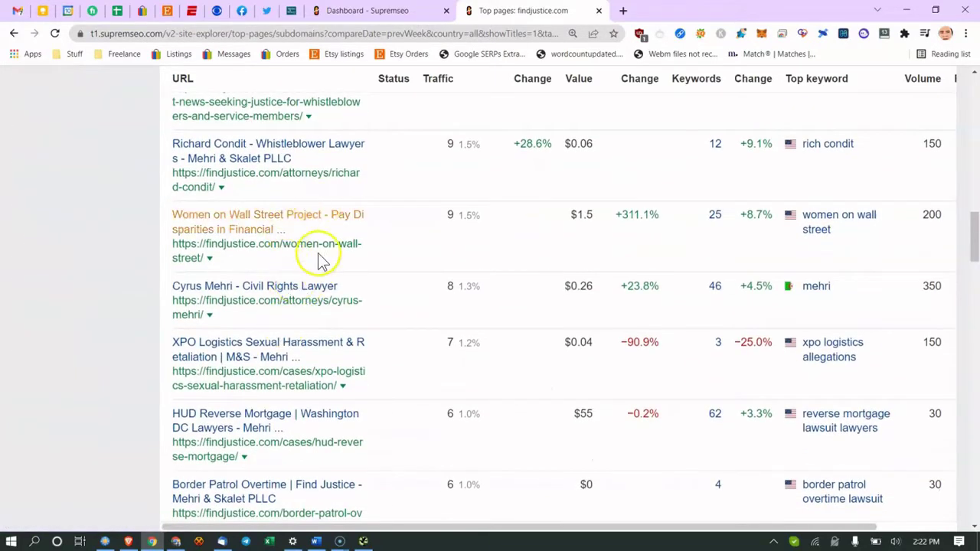
scroll(295, 281, "down", 3)
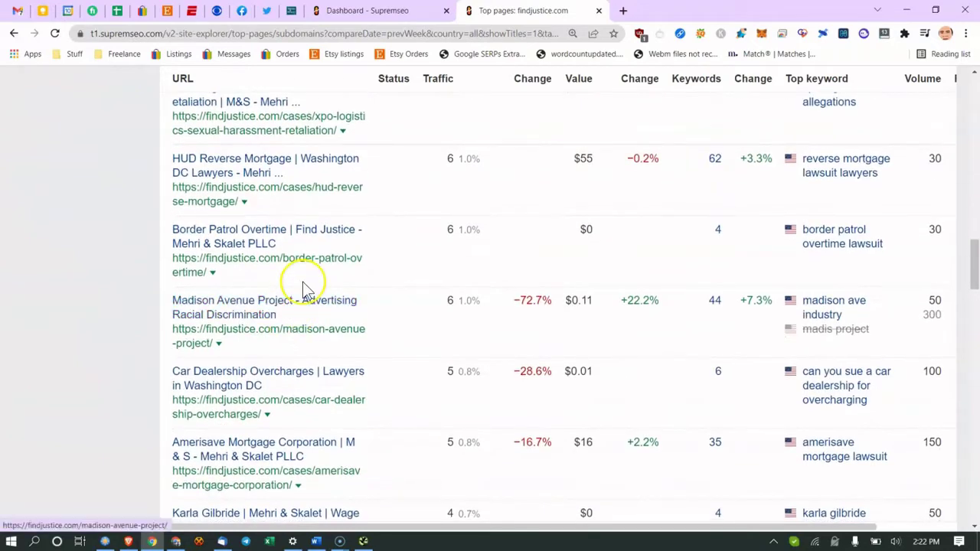
scroll(305, 289, "up", 1)
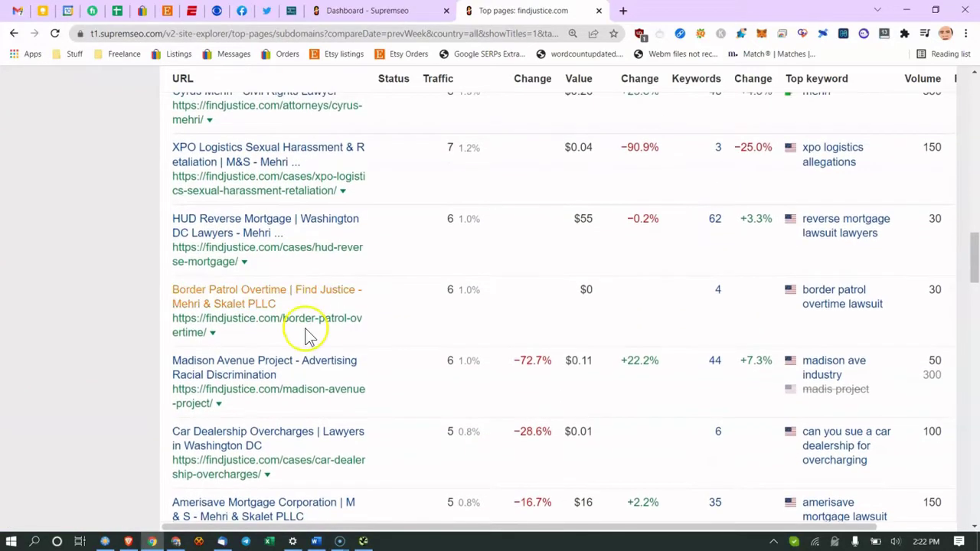
scroll(306, 334, "up", 5)
scroll(307, 324, "down", 4)
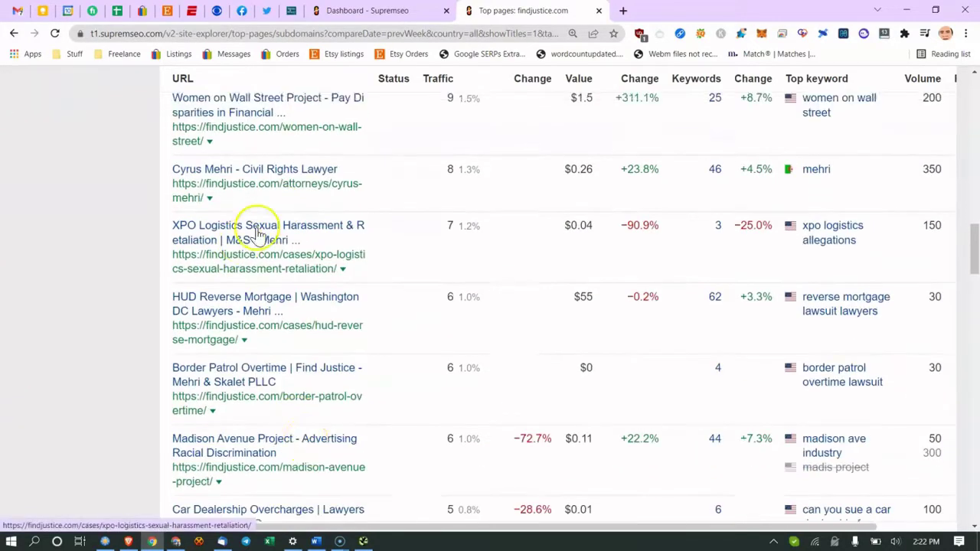
scroll(259, 235, "up", 10)
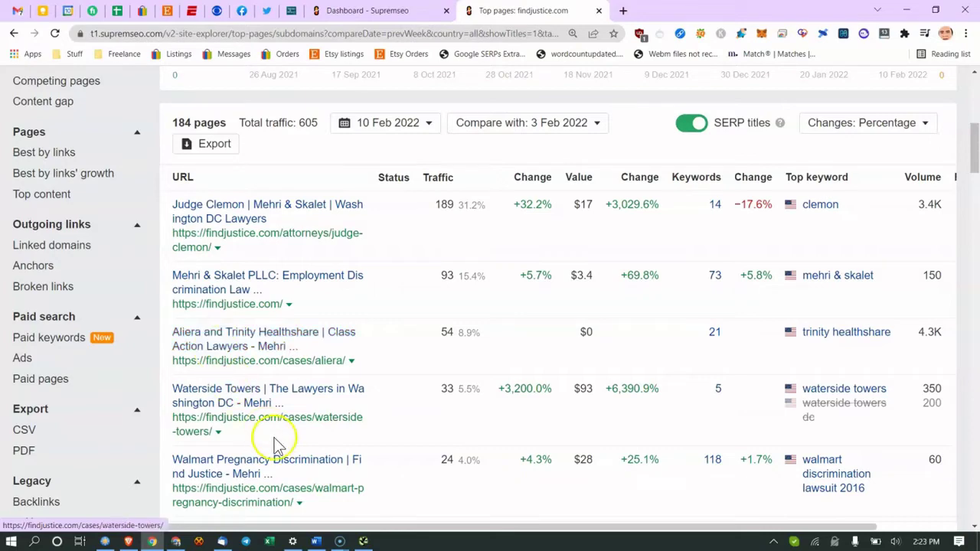
Open the Organic keywords report for findjustice.com and review the Word notes on popular content and checking competitors
scroll(65, 218, "up", 2)
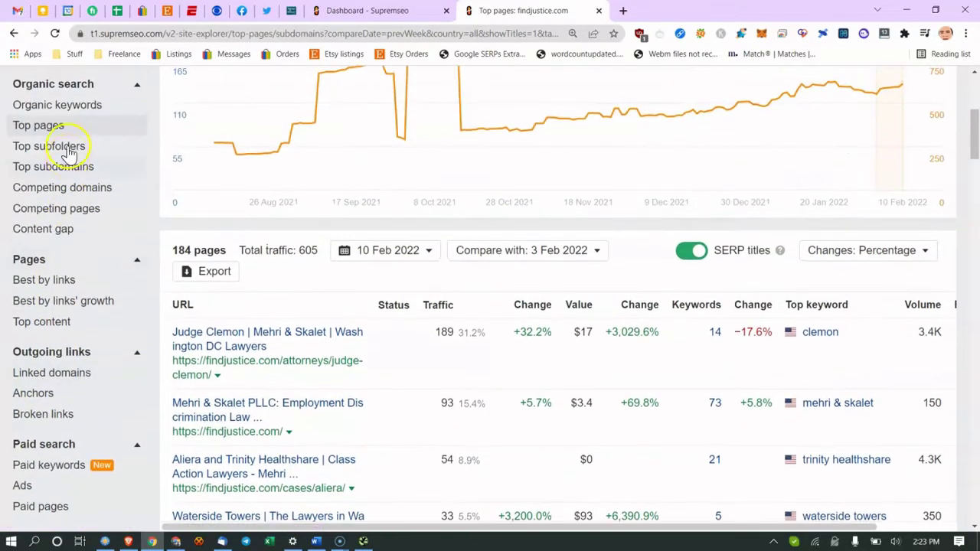
left_click(75, 110)
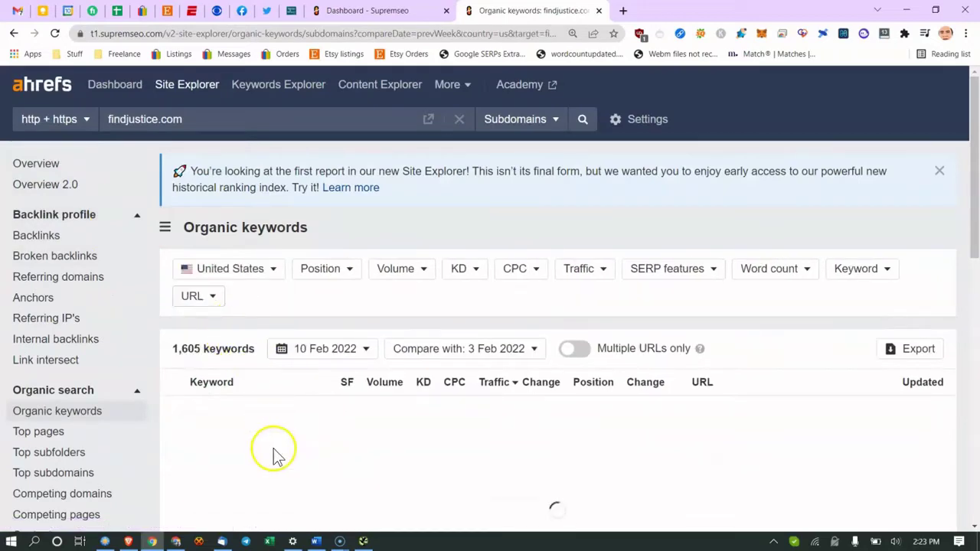
left_click(317, 542)
left_click_drag(387, 351, 454, 361)
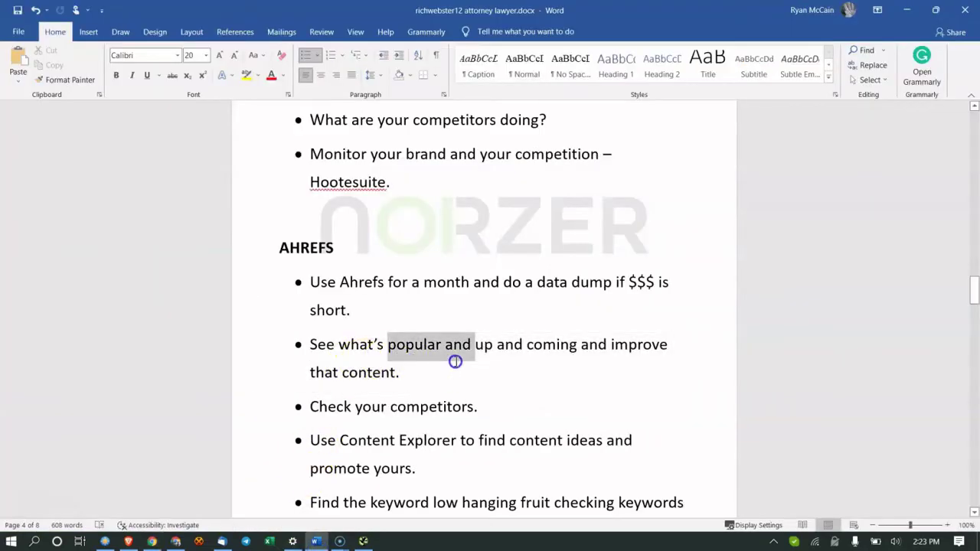
left_click_drag(310, 407, 370, 409)
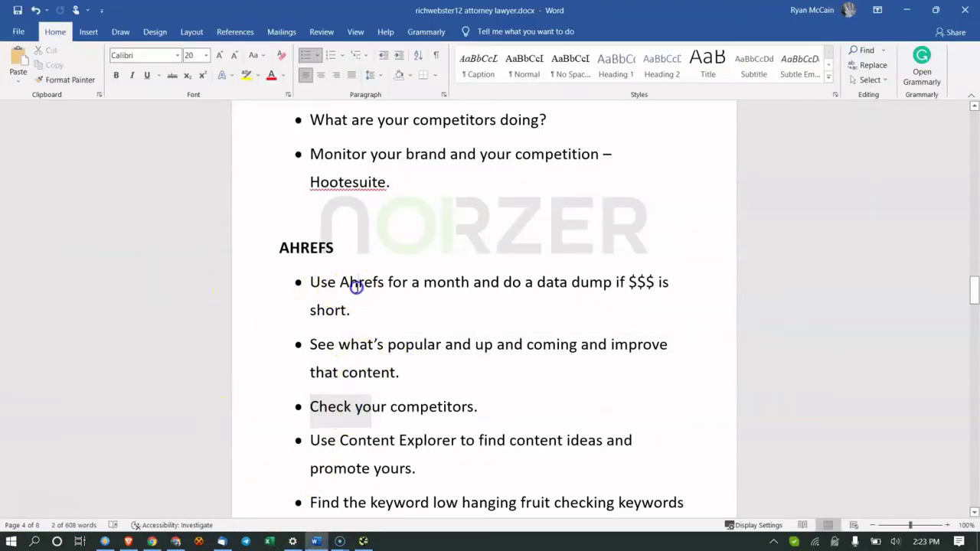
Return to the Organic keywords report in Chrome, open the page ranking for "trinity healthshare" in a new tab and read it
left_click(152, 541)
scroll(300, 373, "down", 2)
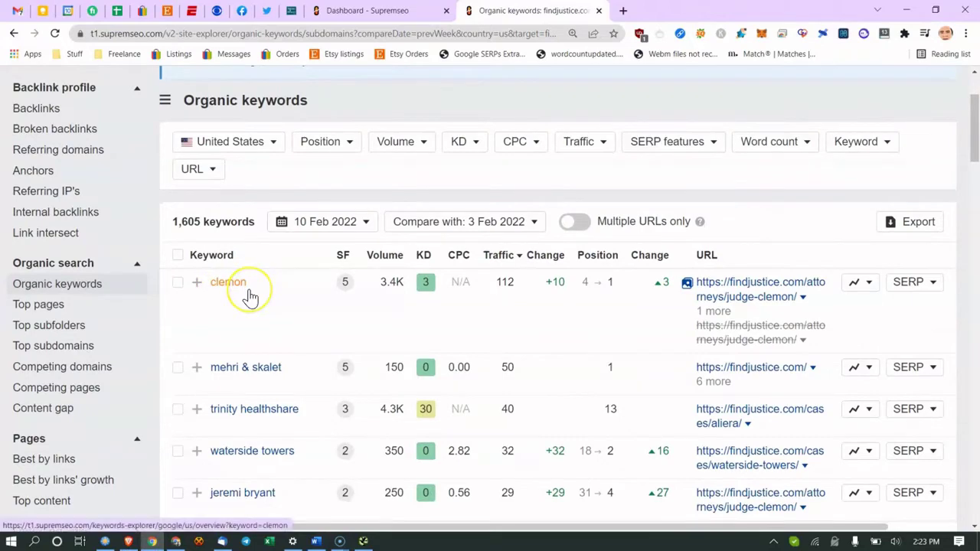
scroll(245, 298, "down", 2)
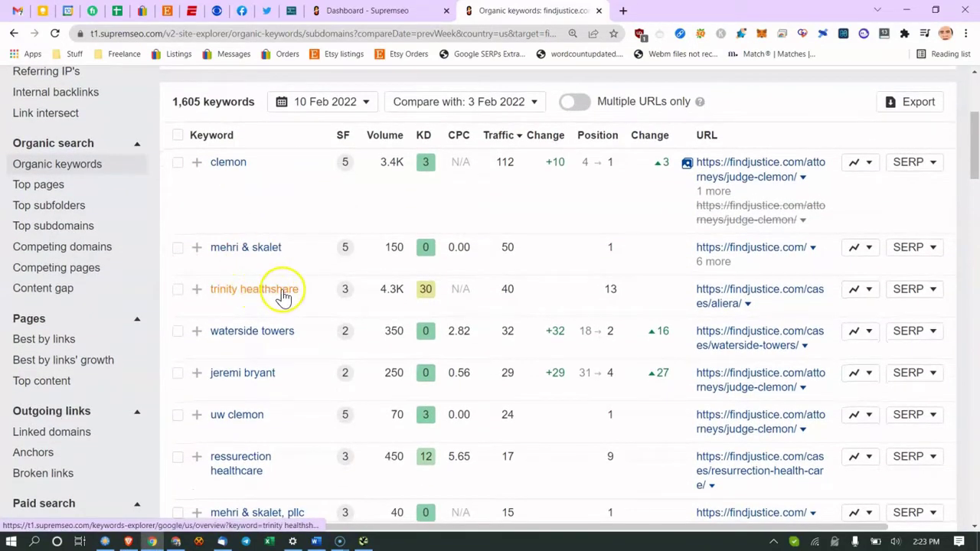
left_click(720, 305)
right_click(720, 305)
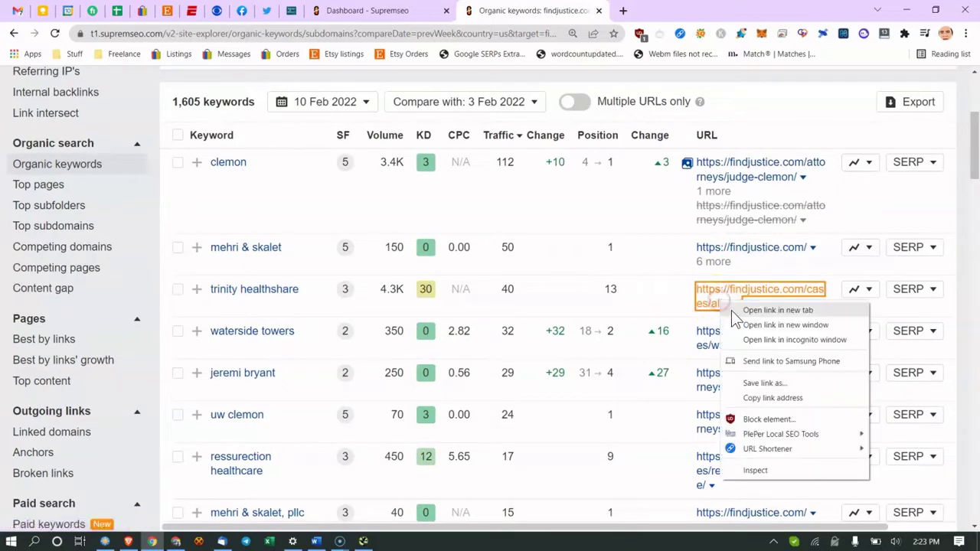
left_click(737, 309)
left_click(663, 10)
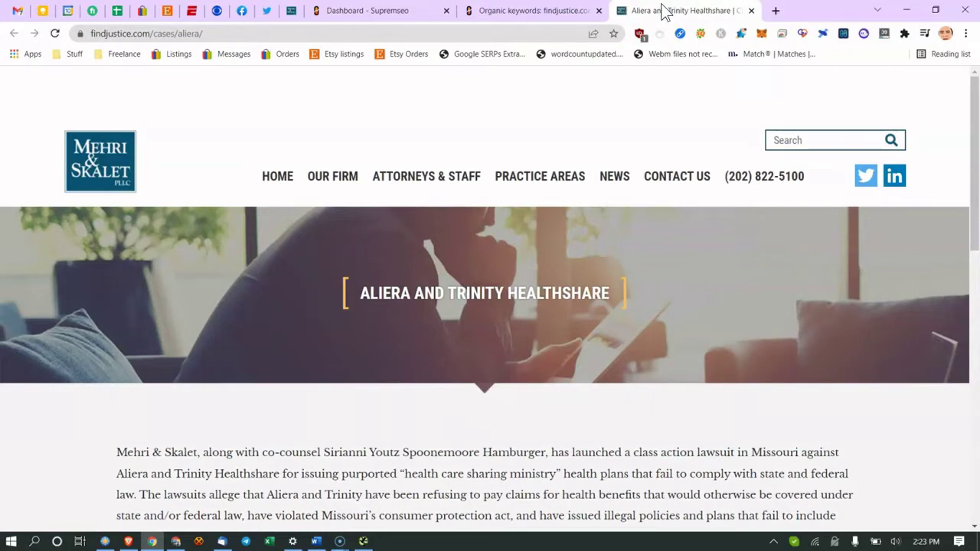
scroll(313, 102, "down", 2)
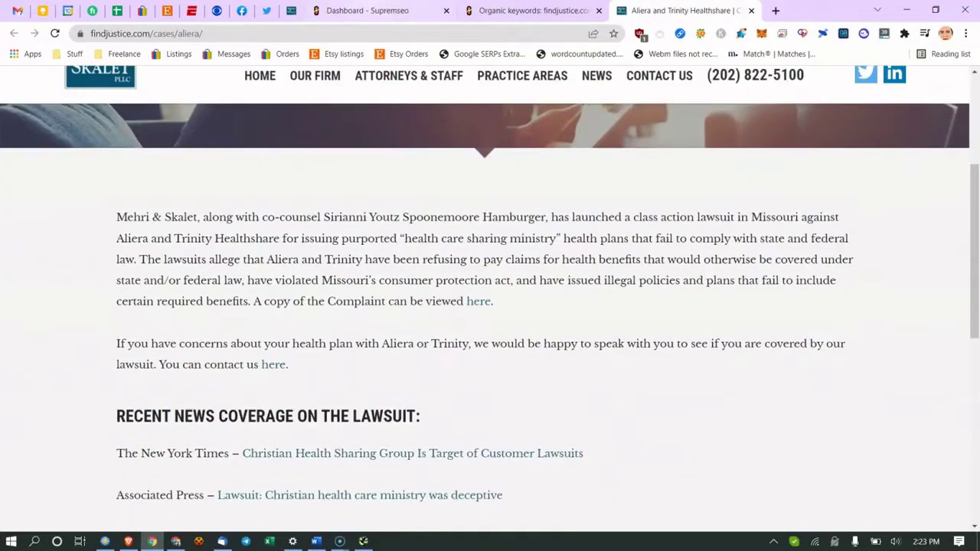
Go back to the Organic keywords report for findjustice.com and look through more of its keywords
left_click(368, 10)
scroll(143, 215, "down", 2)
key("ctrl+Tab")
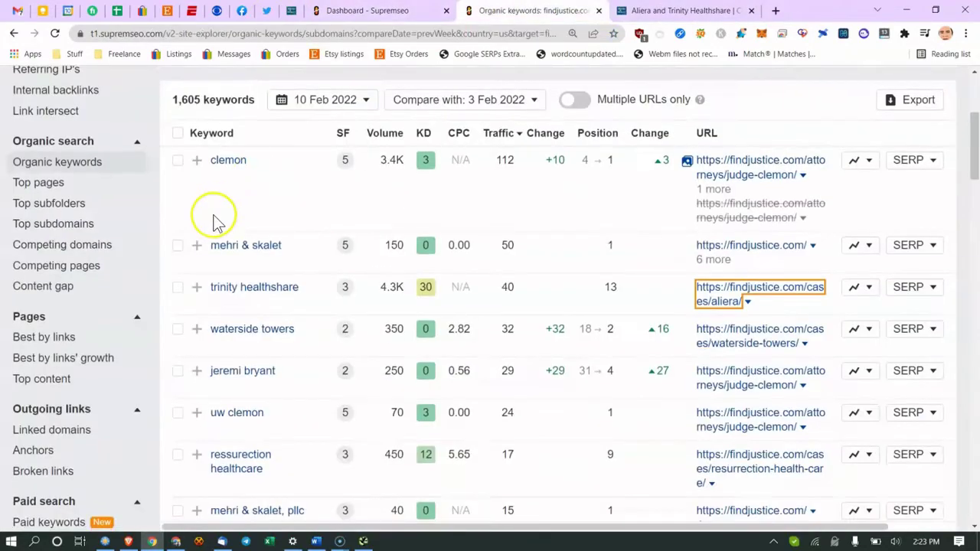
scroll(116, 269, "down", 7)
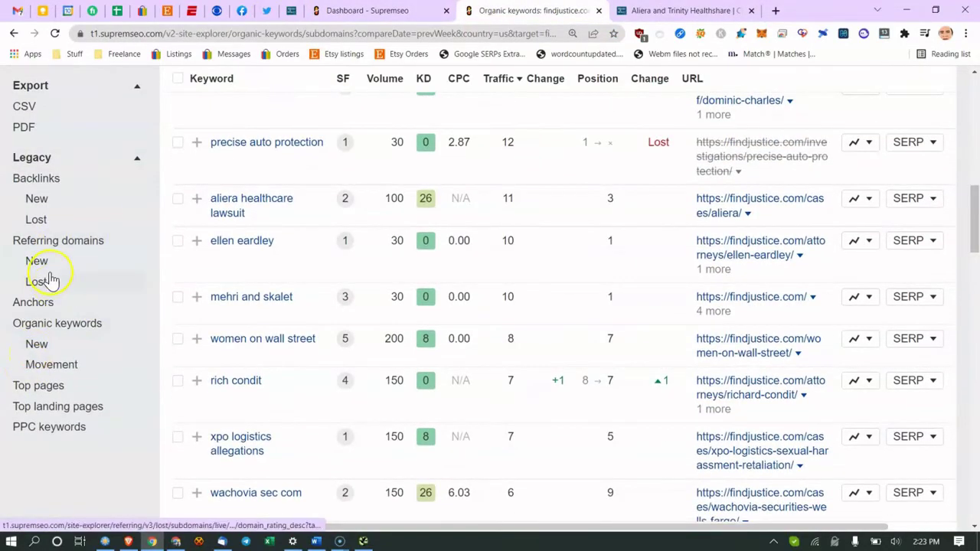
scroll(18, 280, "up", 6)
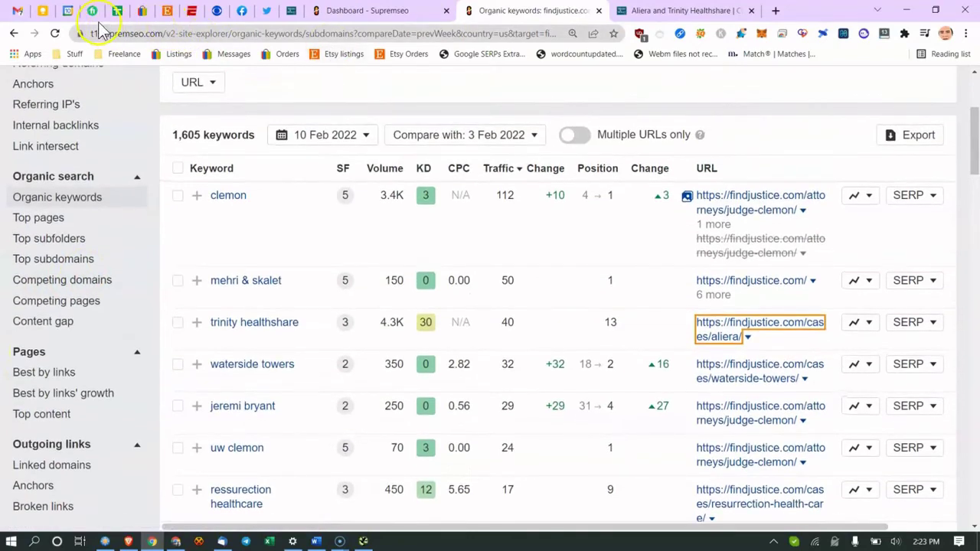
Copy the first competitor, Outten & Golden (NYC), from the competitor list in the Fiverr order requirements
left_click(92, 10)
scroll(182, 225, "up", 6)
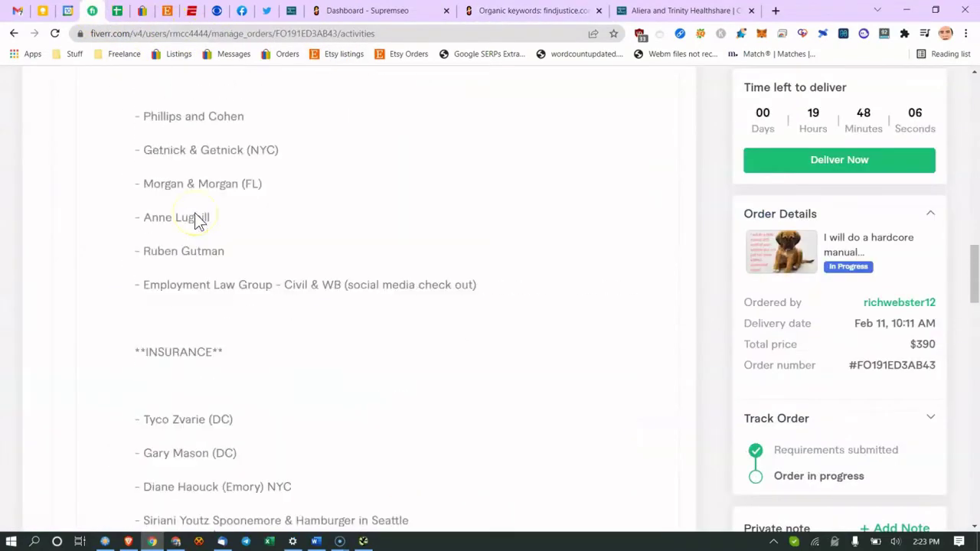
scroll(197, 222, "up", 7)
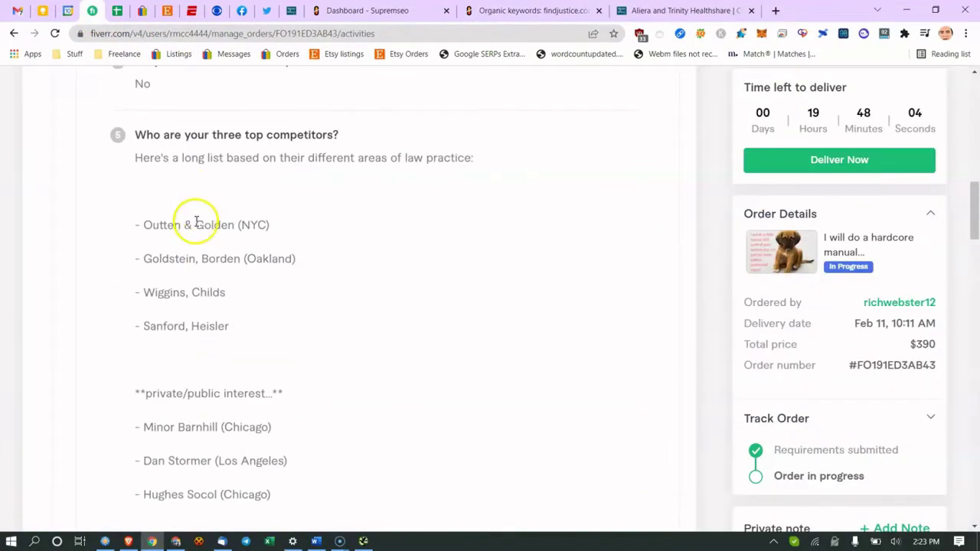
triple_click(196, 222)
key("ctrl+c")
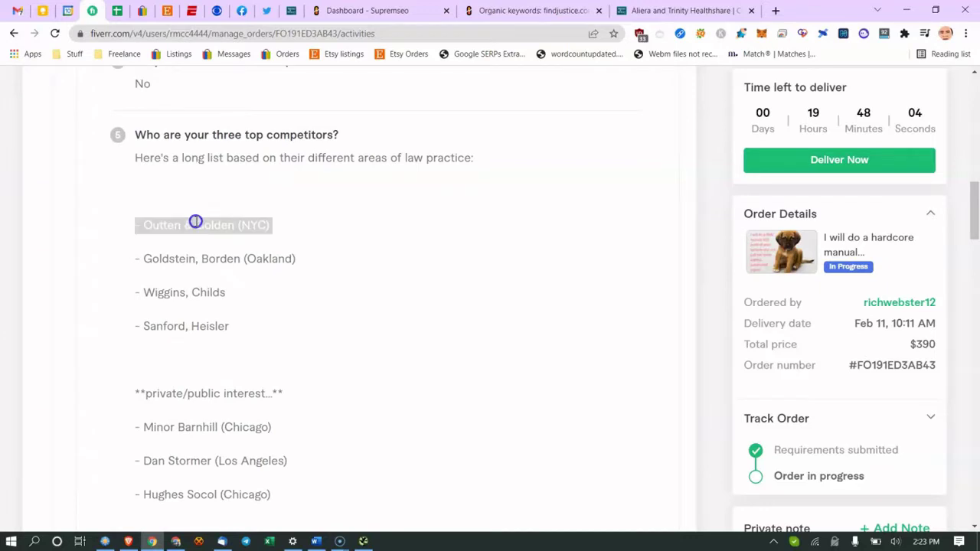
Search Google for the copied competitor in a new tab, open outtengolden.com and select its web address
left_click(777, 13)
key("ctrl+v")
key("Return")
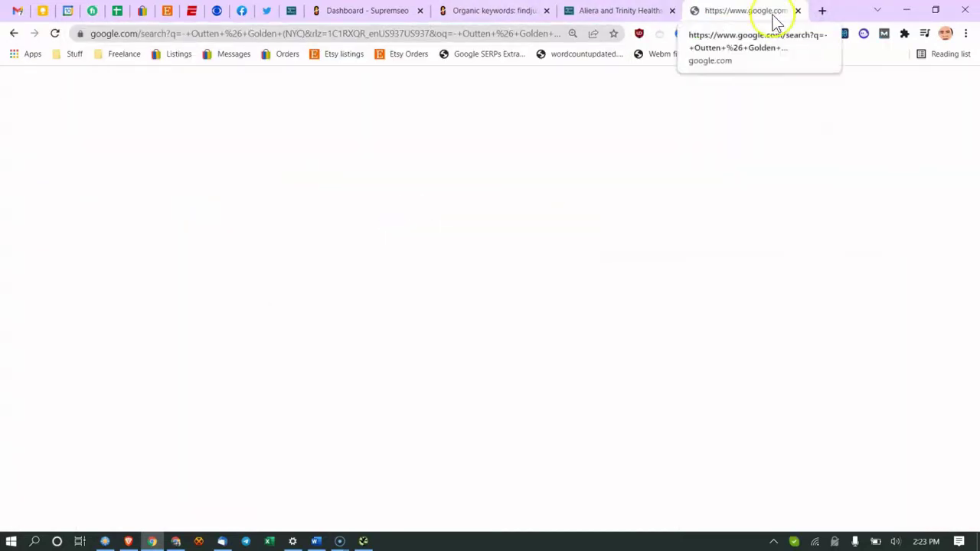
left_click(182, 212)
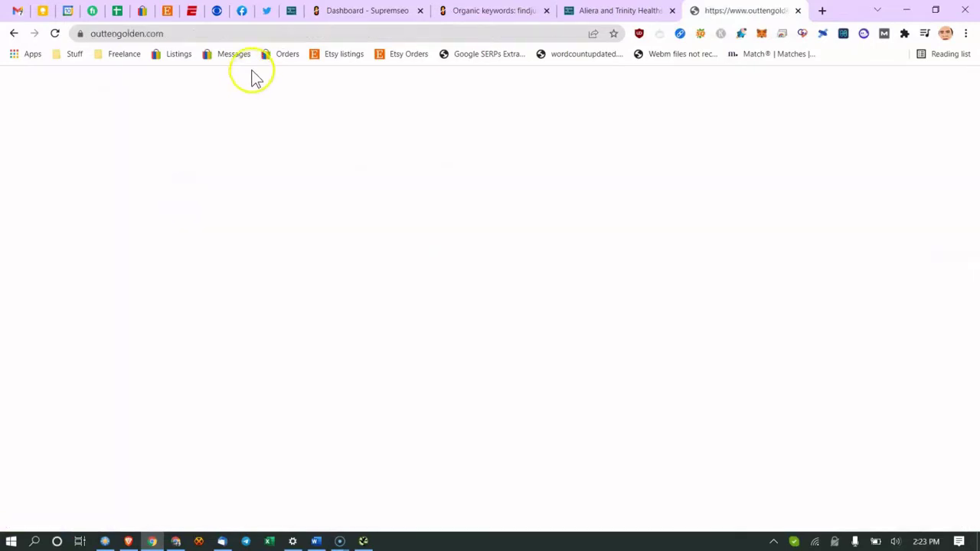
left_click(267, 33)
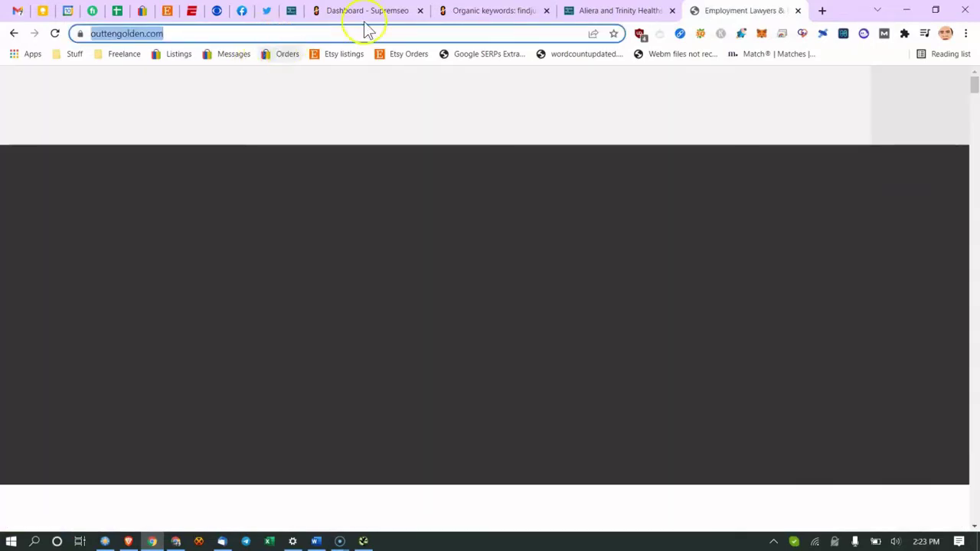
left_click(490, 11)
scroll(322, 176, "up", 3)
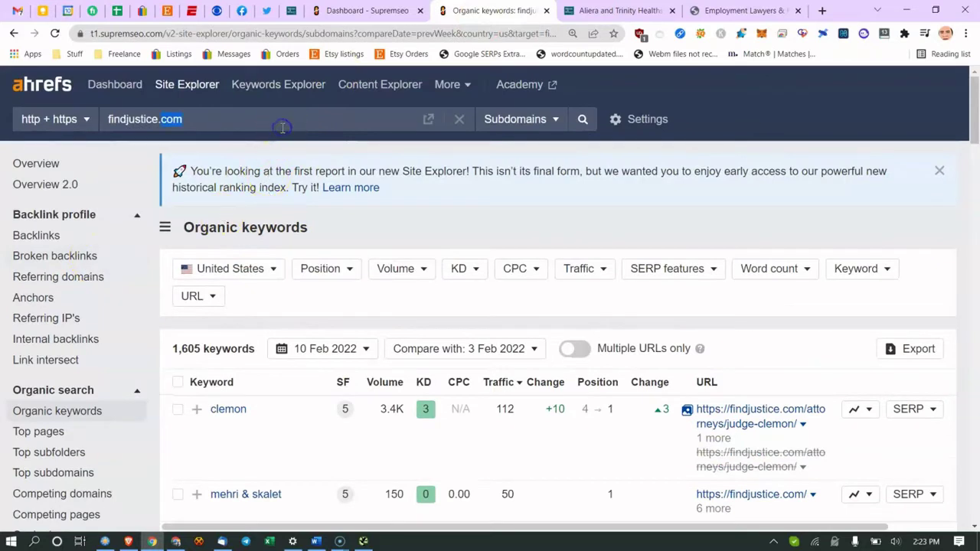
type("https://www.outtengolden.com/")
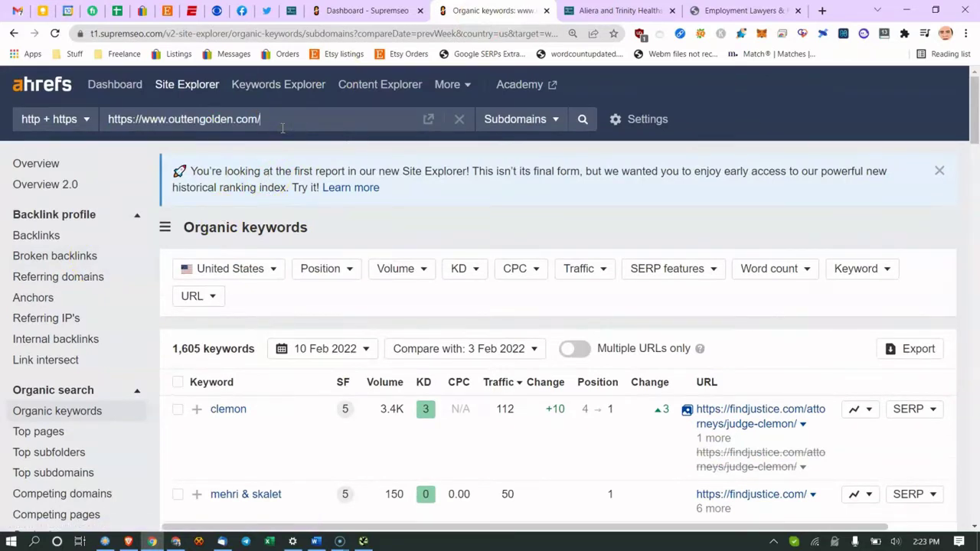
key("Return")
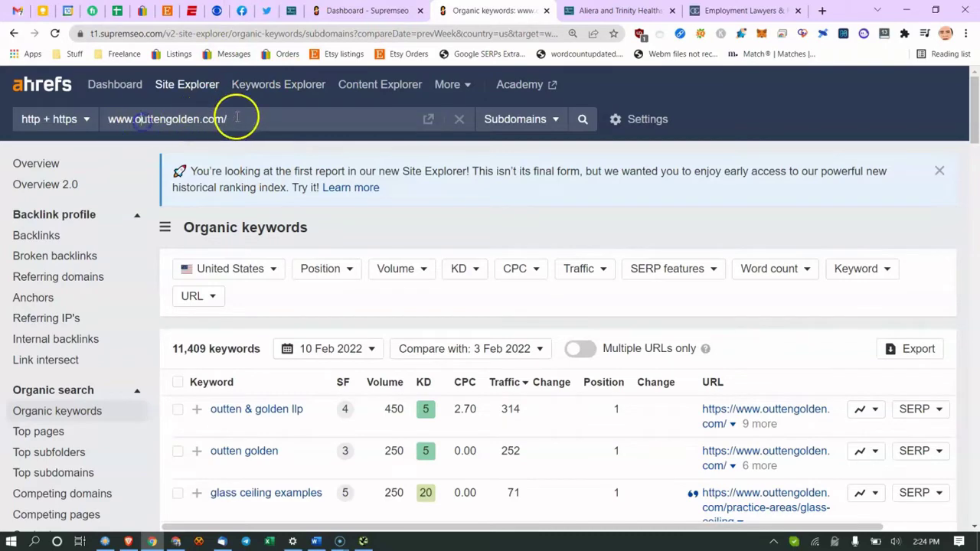
Review the competitor's organic keywords and open the page ranking for "glass ceiling examples" in a new tab
scroll(284, 214, "down", 2)
scroll(238, 344, "down", 1)
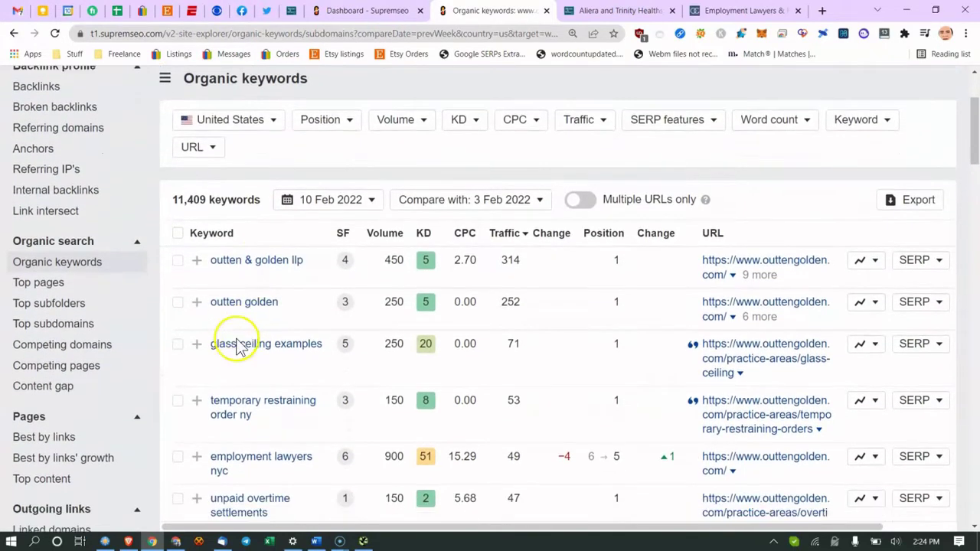
scroll(245, 343, "down", 1)
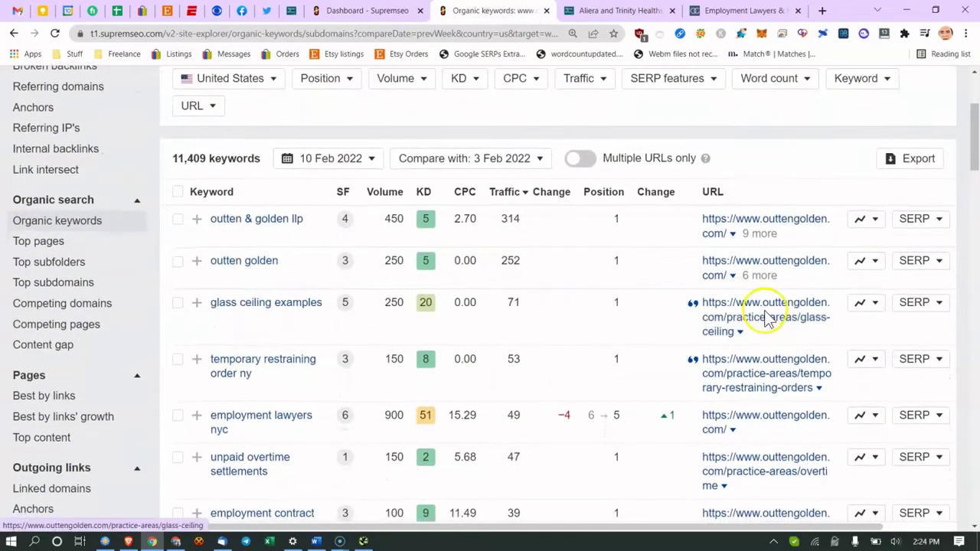
right_click(768, 320)
right_click(765, 317)
left_click(790, 325)
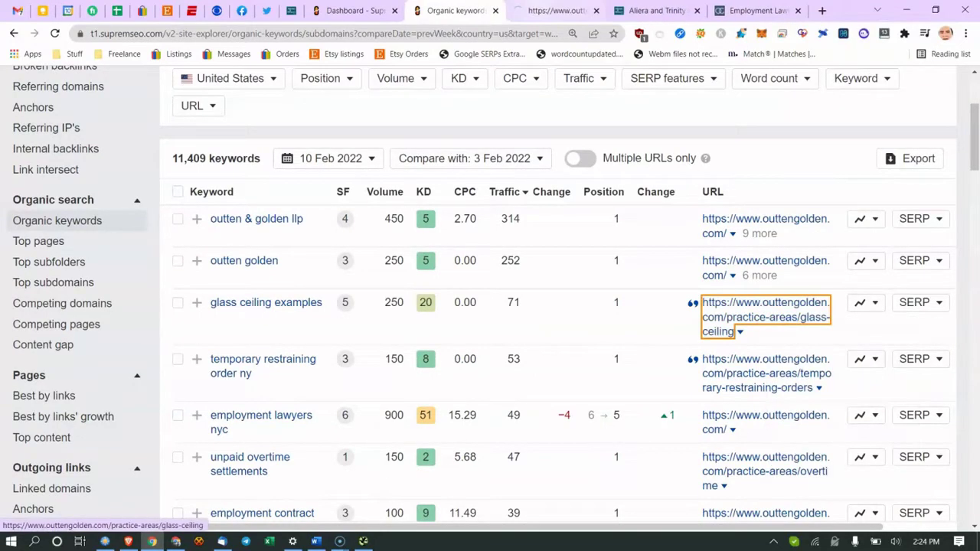
Read through the Outten & Golden practice-area page on glass ceiling discrimination
left_click(558, 10)
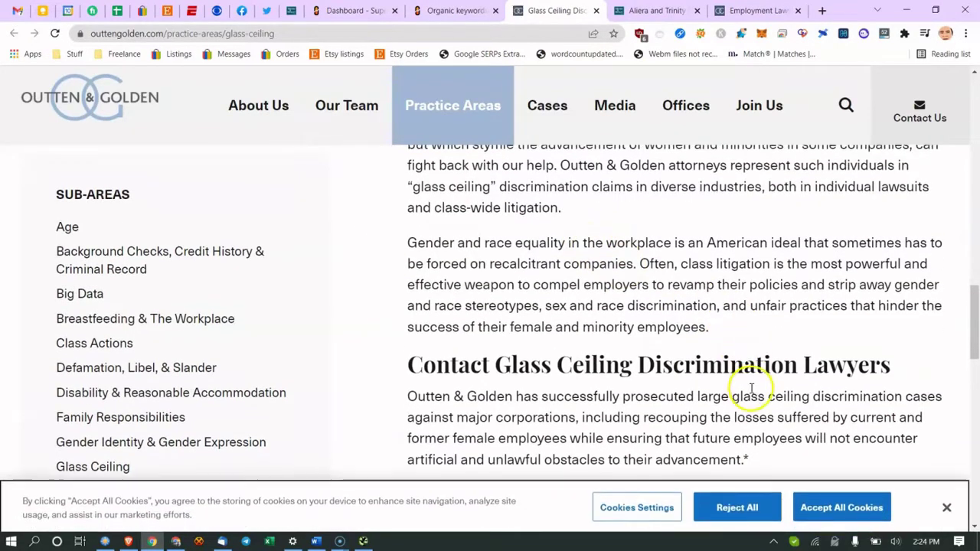
scroll(641, 339, "down", 2)
scroll(641, 339, "up", 5)
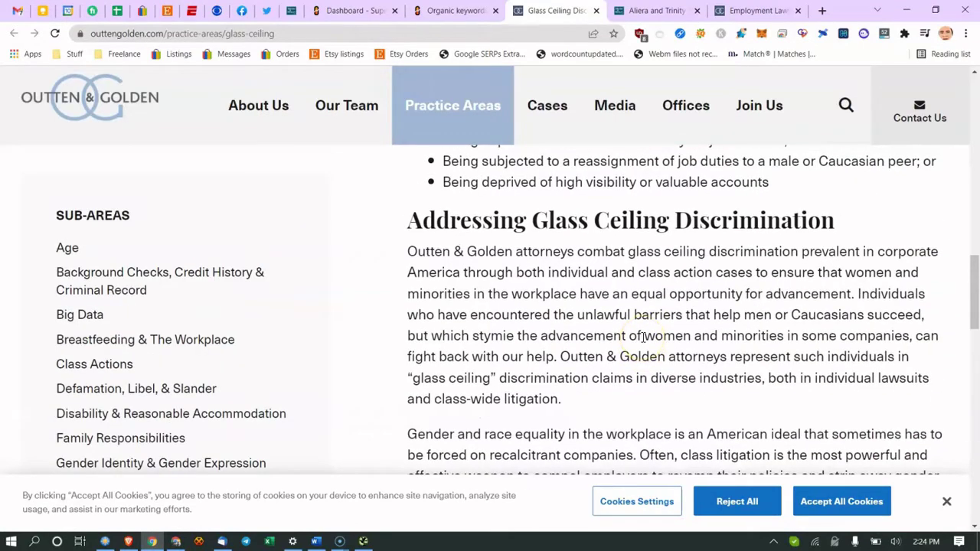
Dismiss the cookie notice on the Outten & Golden glass ceiling page and return to its earlier sections
left_click(947, 501)
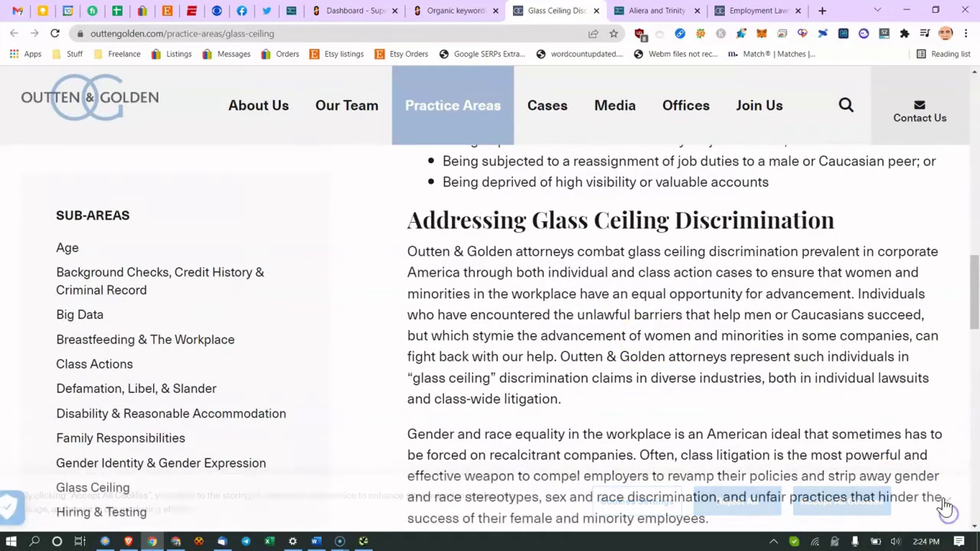
scroll(712, 322, "up", 5)
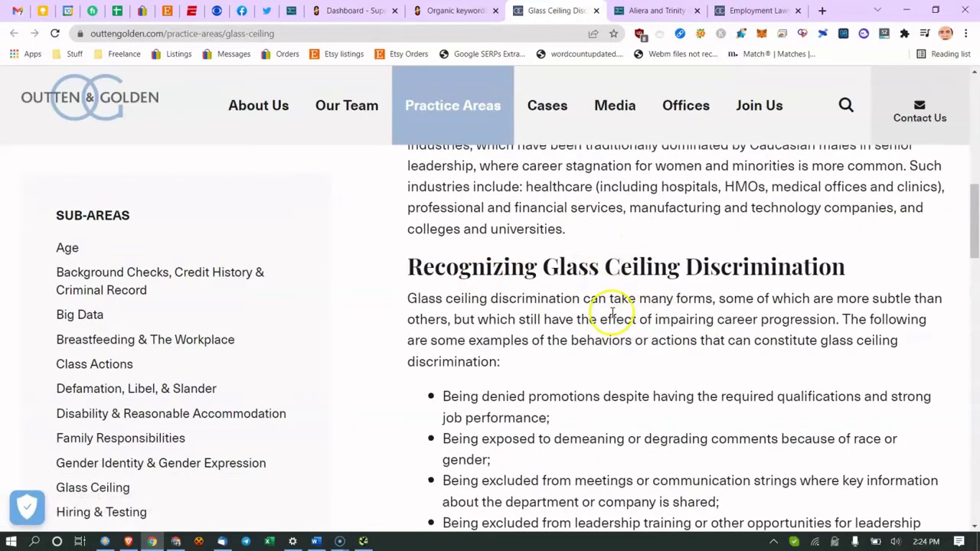
scroll(612, 312, "up", 5)
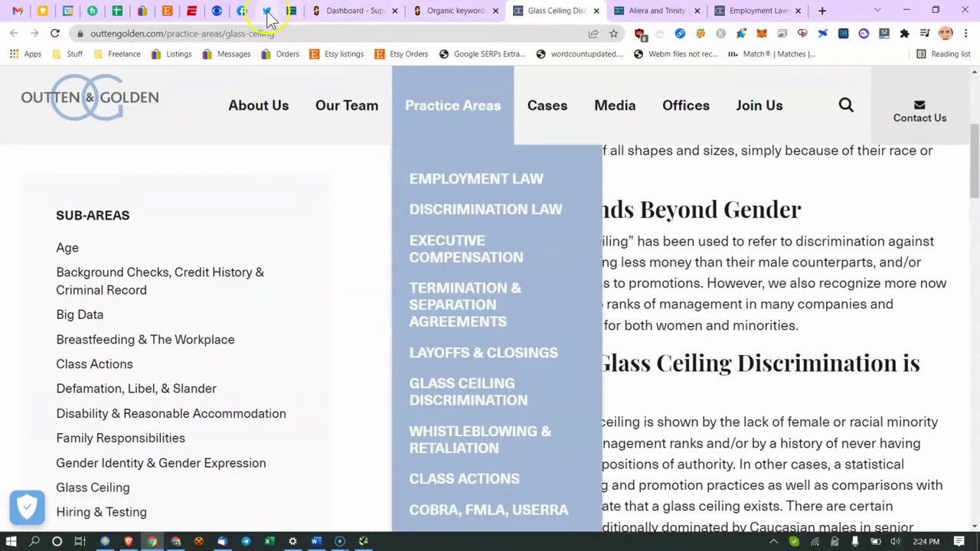
Copy the findjustice.com root address from the web address of its consumer protection page
left_click(291, 14)
left_click(273, 32)
left_click(260, 34)
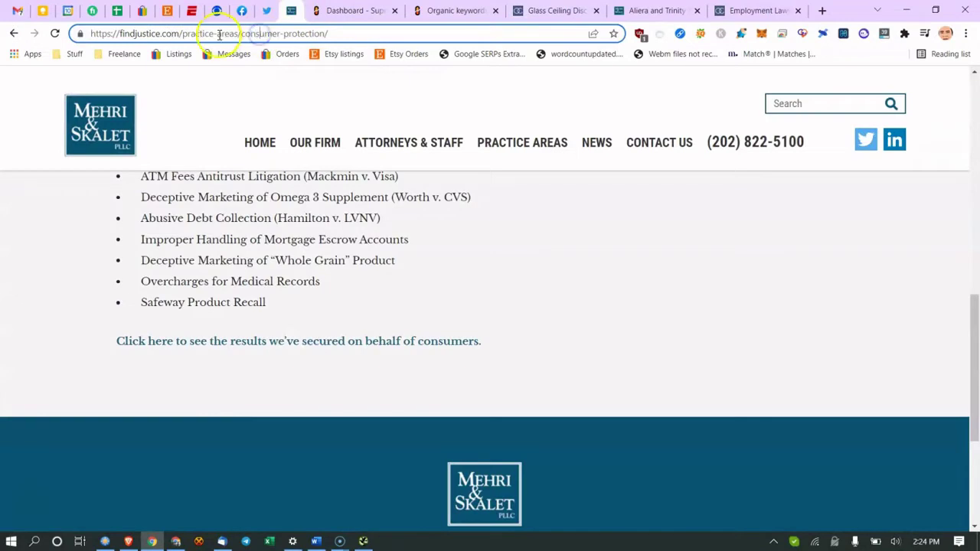
left_click_drag(184, 33, 74, 33)
key("ctrl+c")
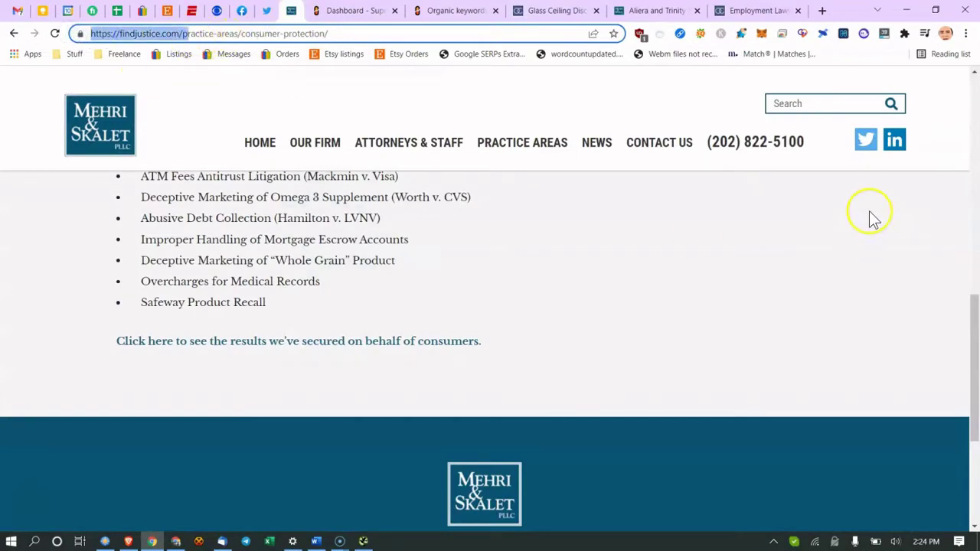
left_click(832, 103)
left_click(824, 12)
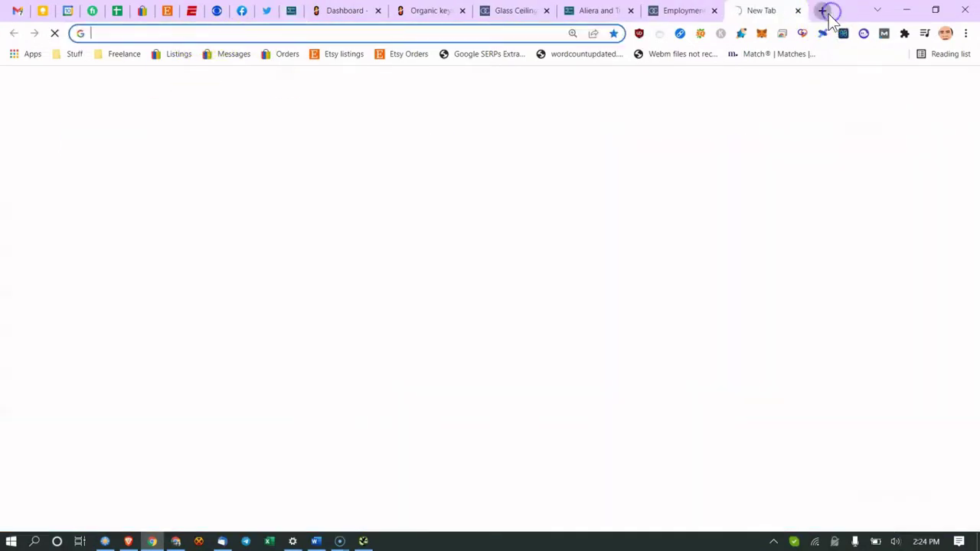
type("site:")
key("ctrl+v")
type("p")
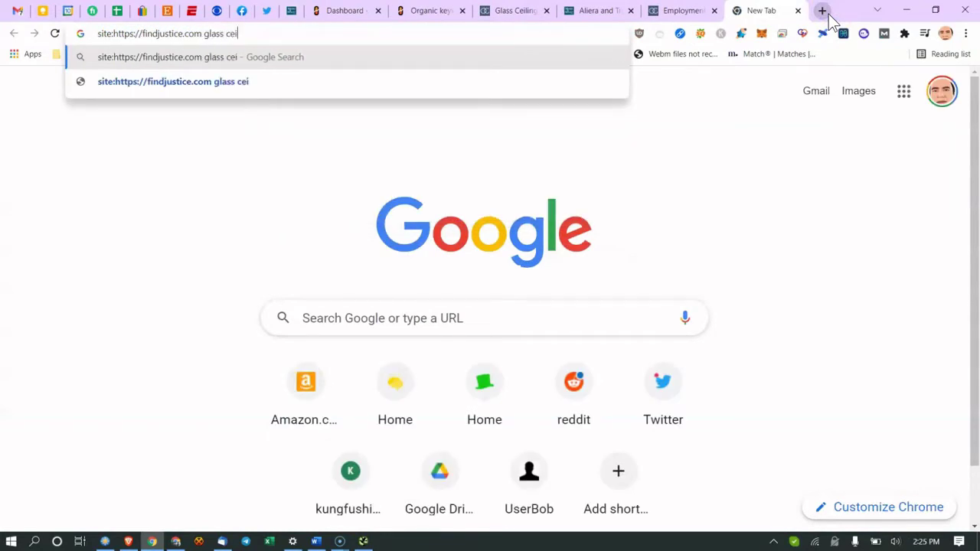
type("g")
key("Return")
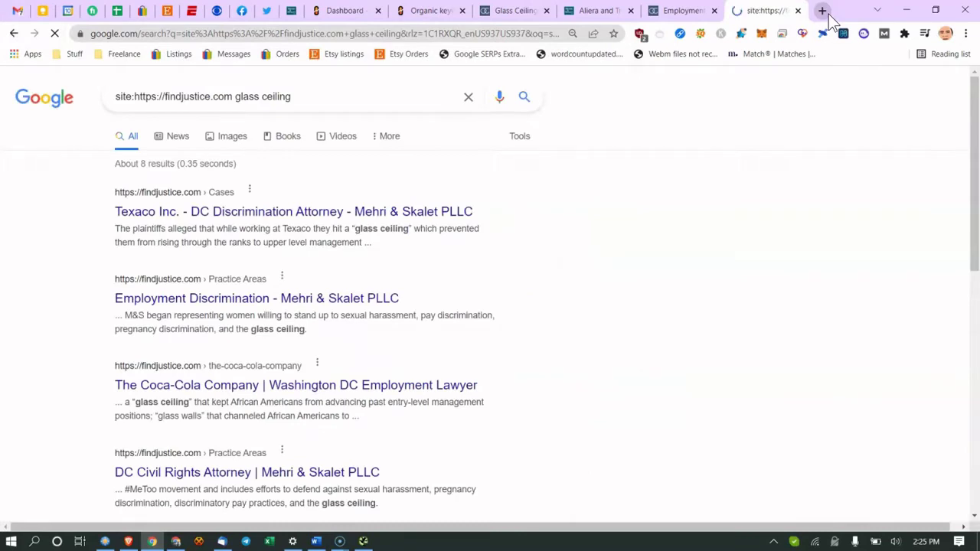
scroll(213, 306, "down", 1)
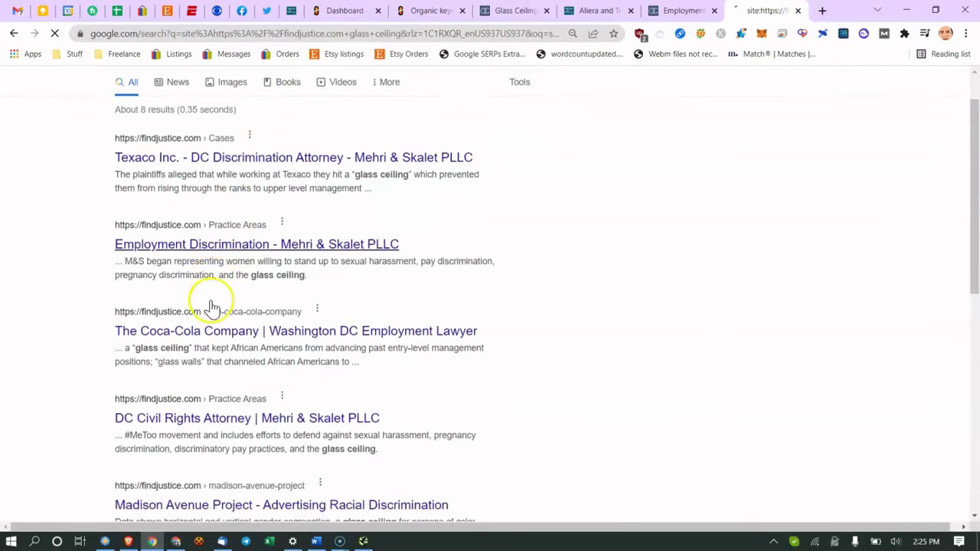
scroll(214, 284, "up", 1)
Compare the open Outten & Golden pages with the findjustice.com consumer protection page
left_click(658, 10)
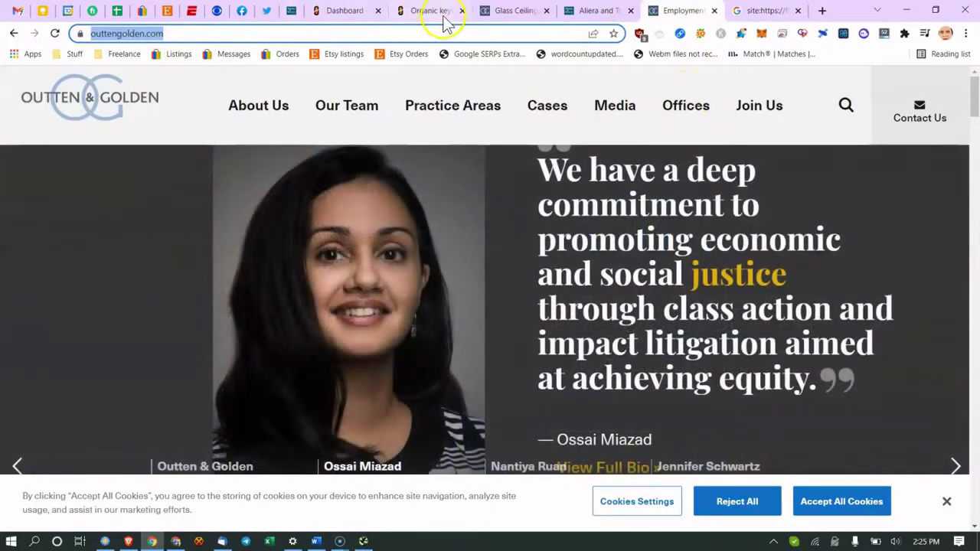
left_click(502, 11)
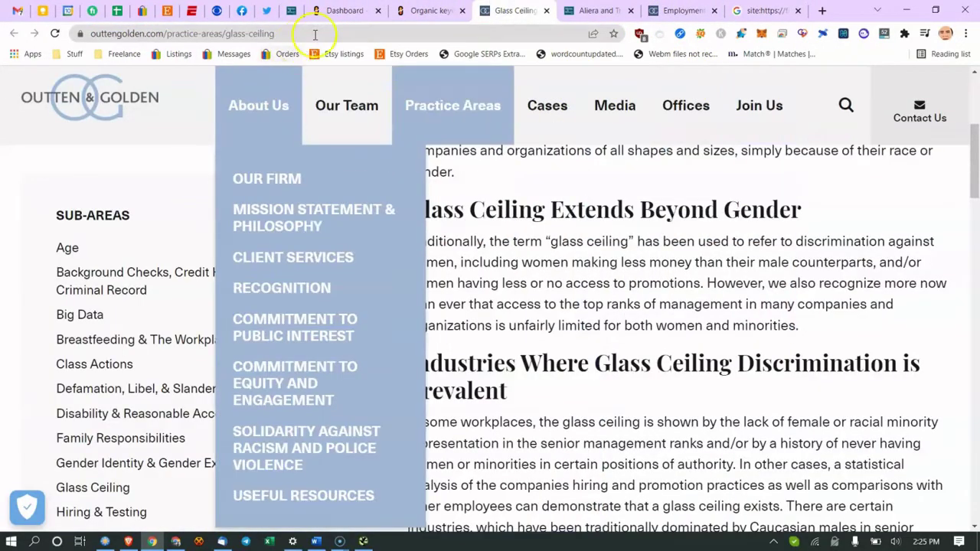
left_click(302, 11)
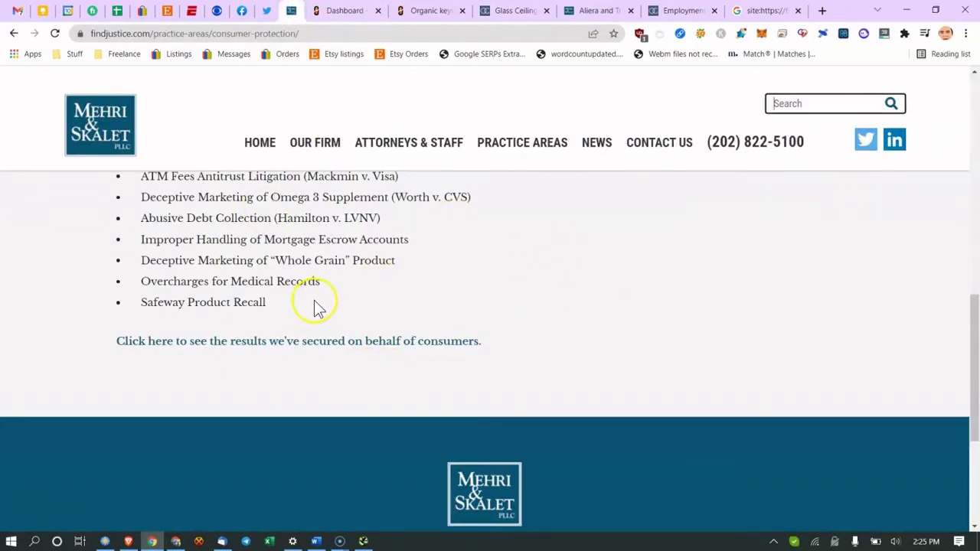
left_click(682, 11)
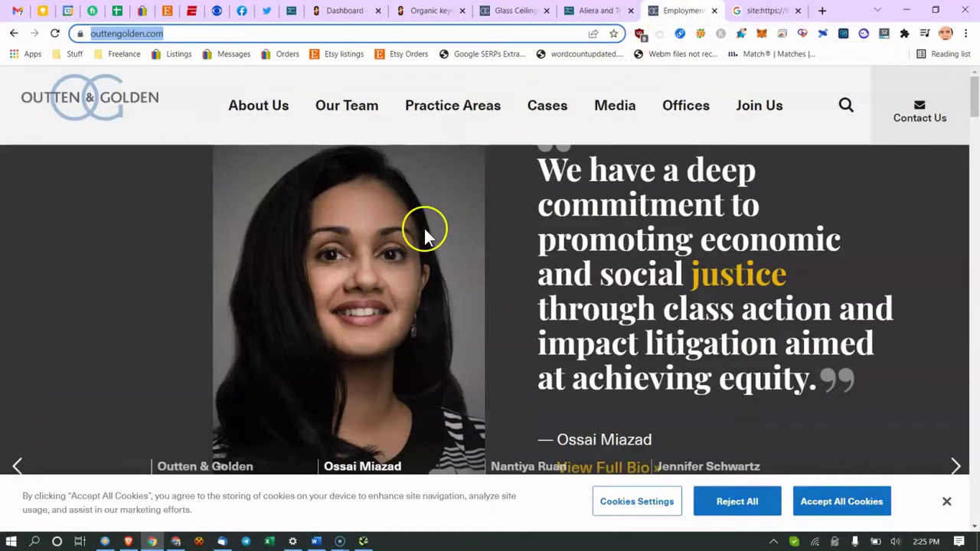
Review the keywords, difficulty, traffic and ranking URLs in the Ahrefs Organic keywords report for outtengolden.com
left_click(422, 10)
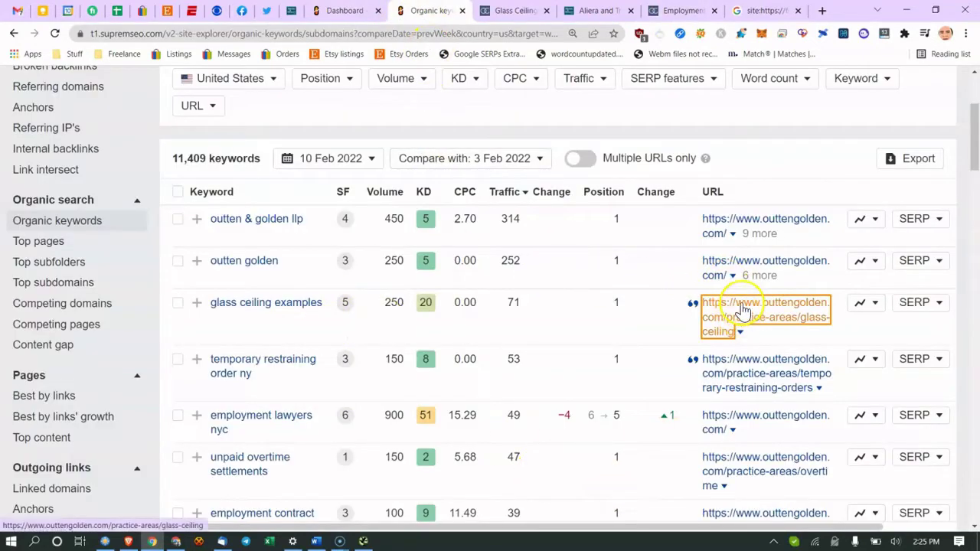
scroll(352, 313, "down", 1)
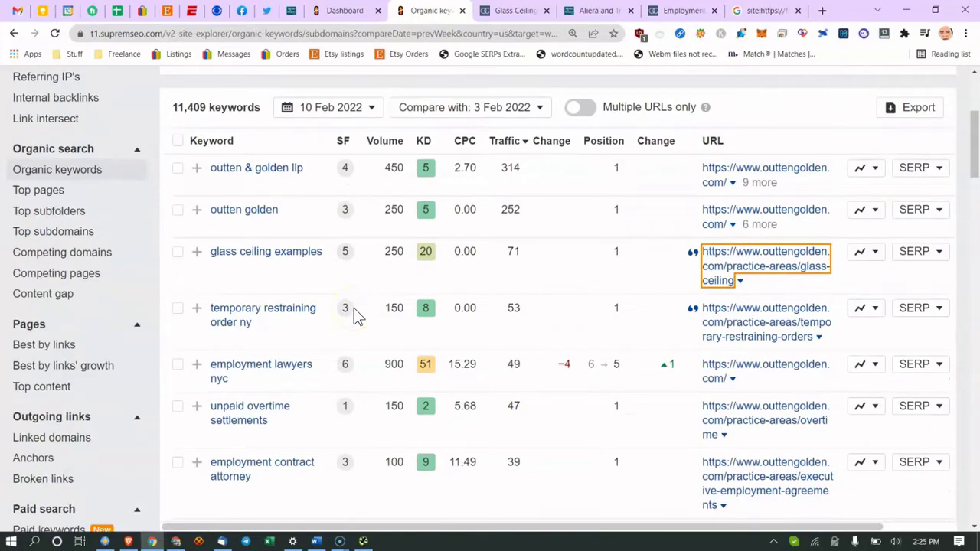
scroll(306, 275, "down", 2)
scroll(153, 264, "up", 5)
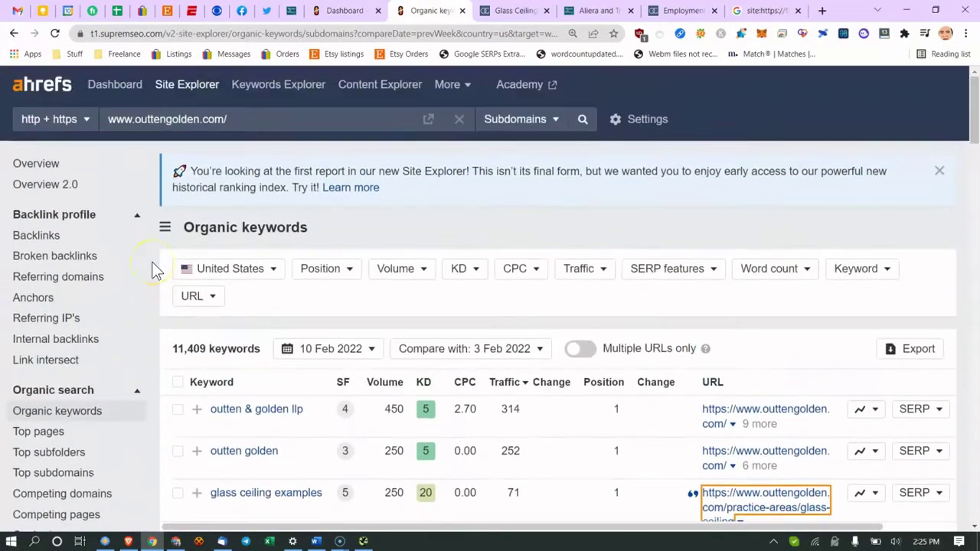
scroll(153, 269, "down", 10)
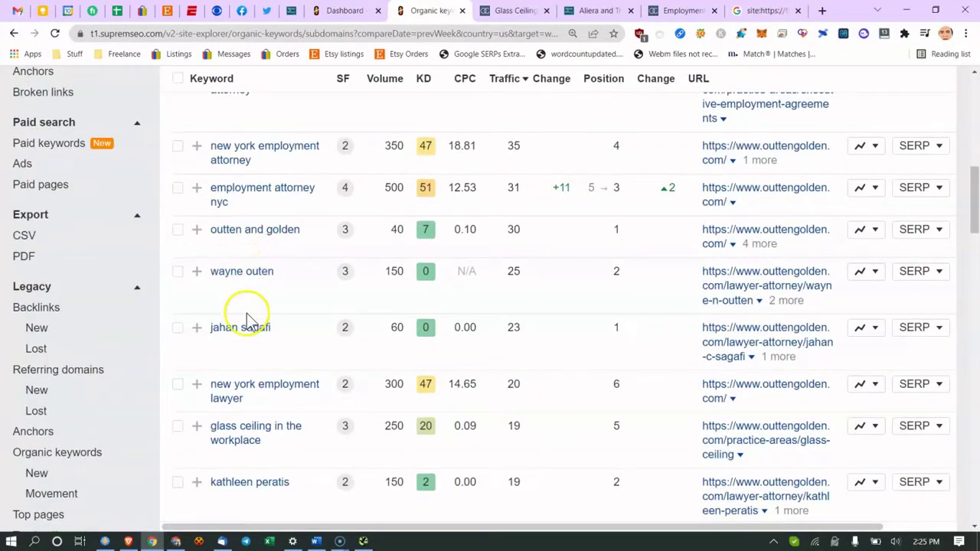
scroll(252, 355, "down", 3)
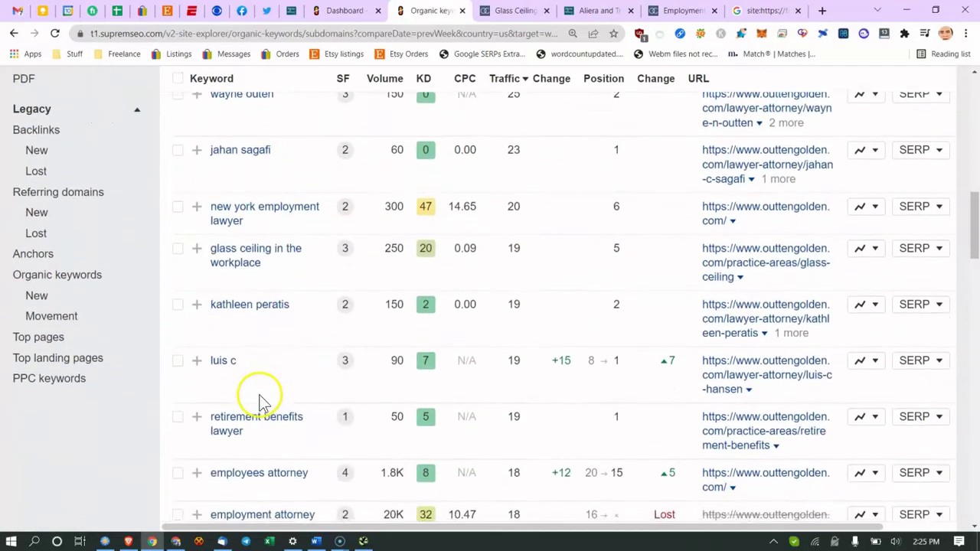
scroll(237, 383, "up", 5)
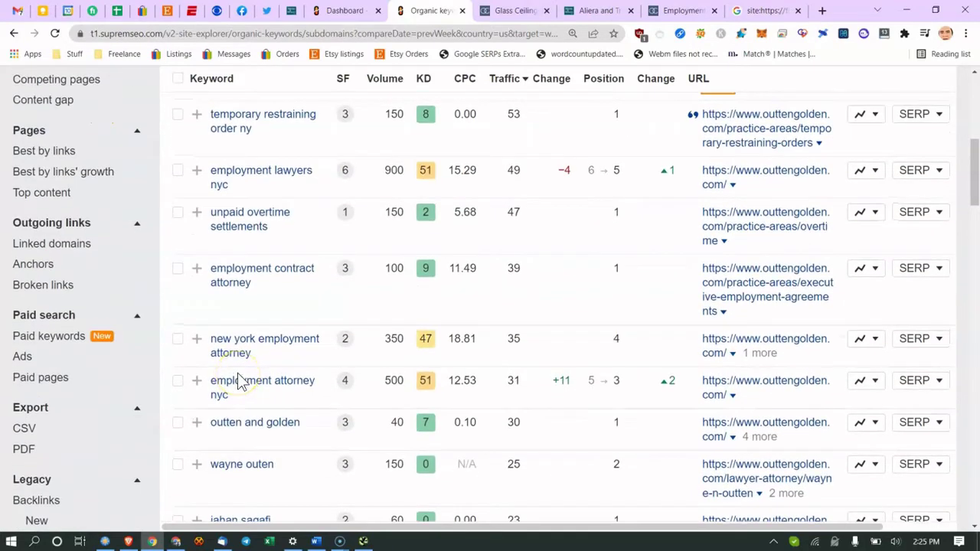
scroll(237, 381, "up", 3)
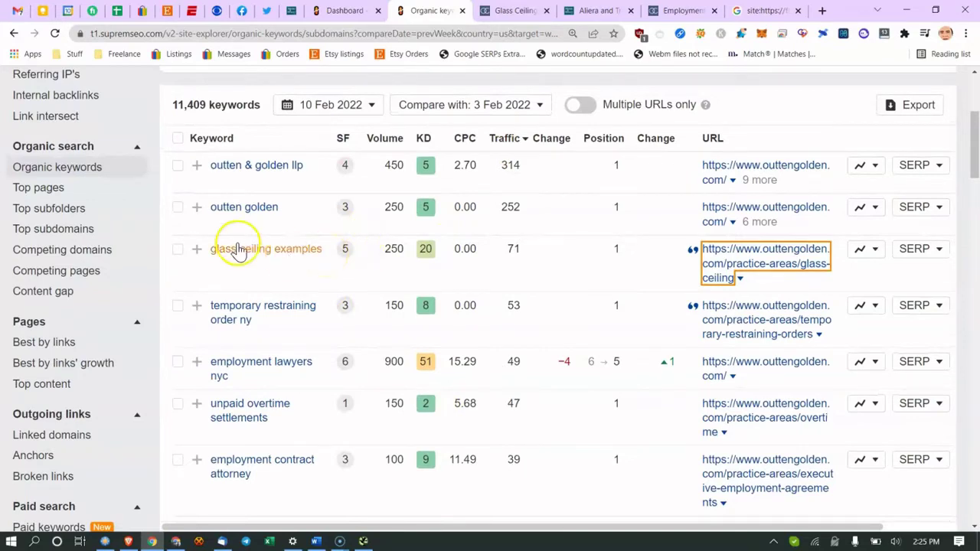
scroll(77, 245, "up", 2)
scroll(53, 199, "down", 2)
left_click(46, 179)
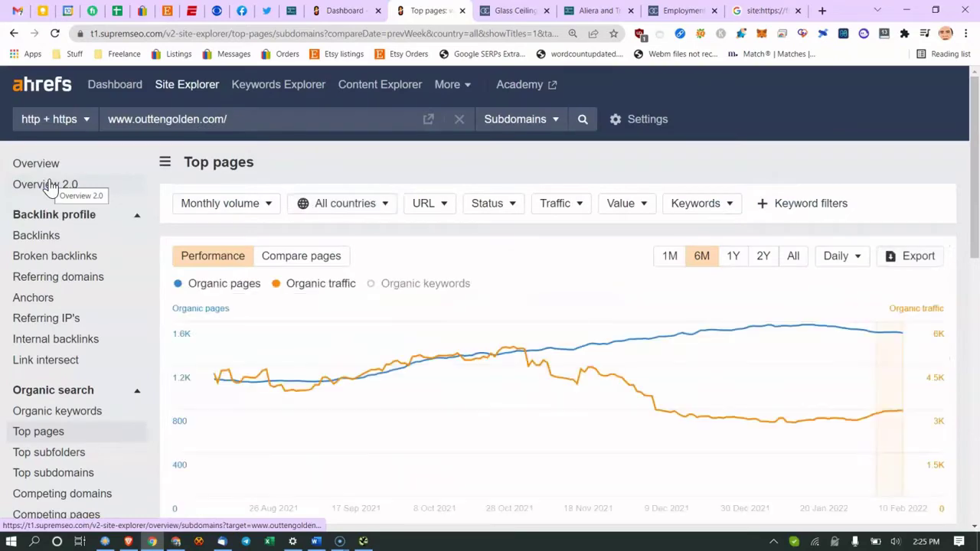
scroll(429, 230, "down", 5)
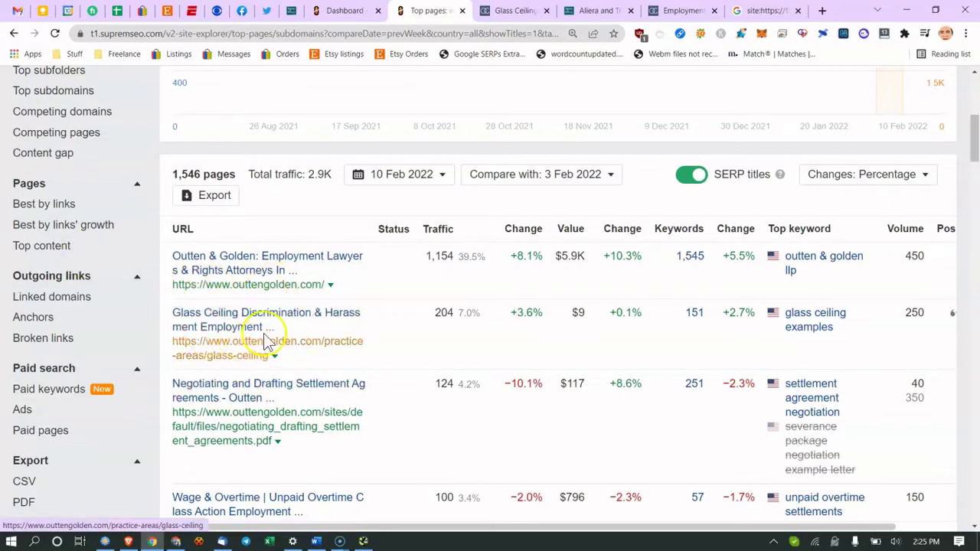
scroll(245, 327, "down", 1)
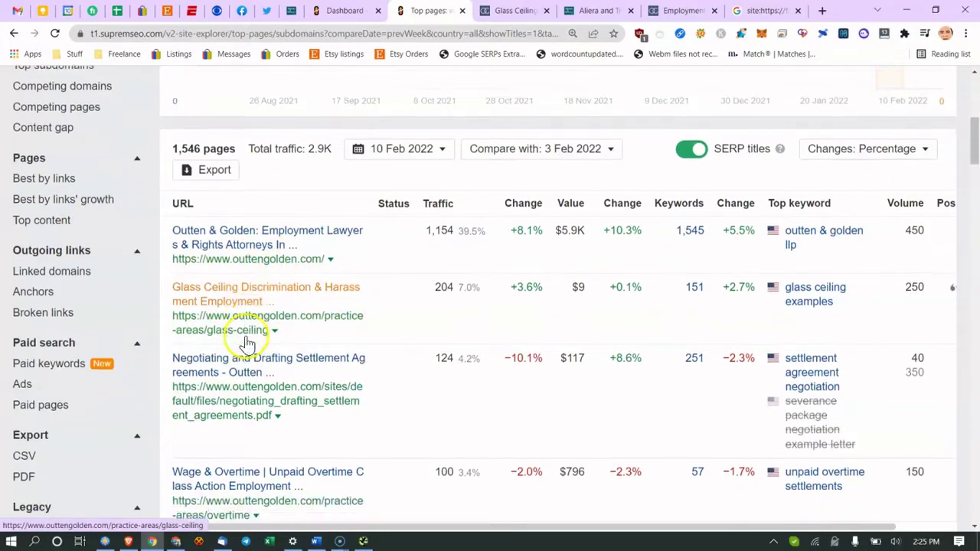
right_click(314, 329)
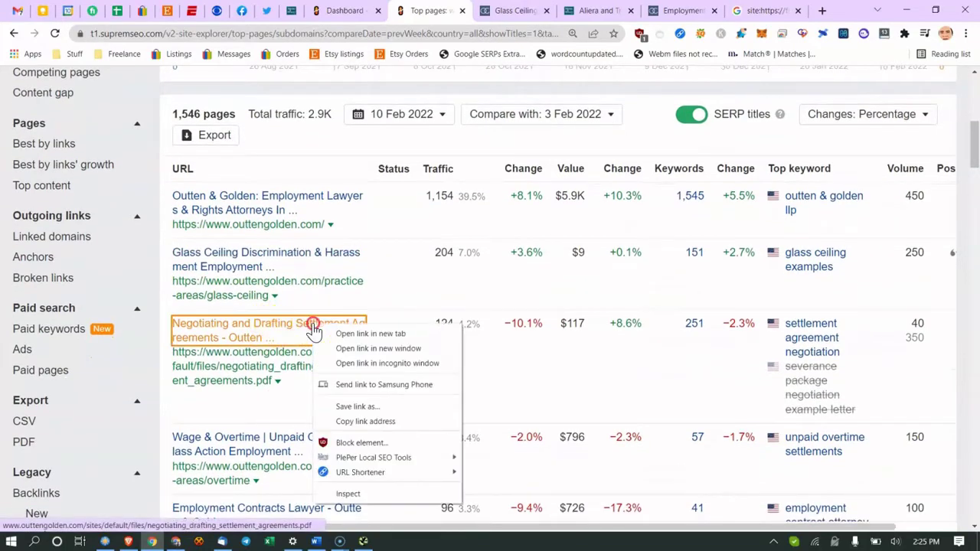
left_click(796, 344)
right_click(797, 345)
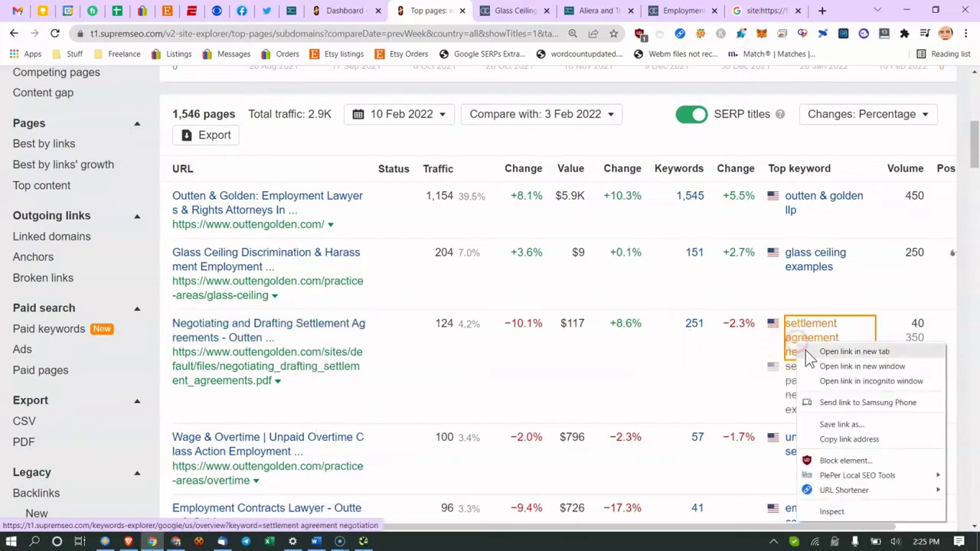
left_click(747, 392)
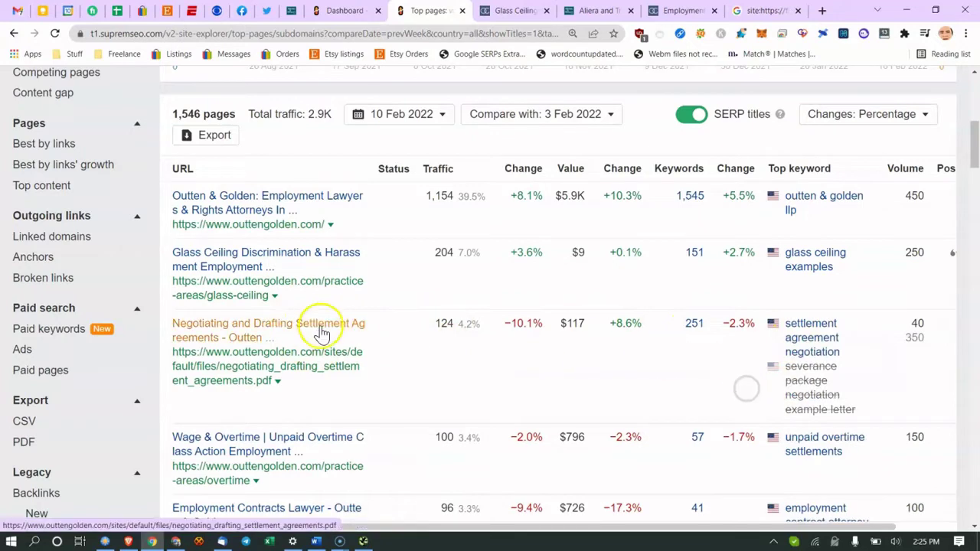
Open the Negotiating and Drafting Settlement Agreements PDF in a new tab and check its top keyword in the Top pages report
right_click(325, 326)
left_click(381, 333)
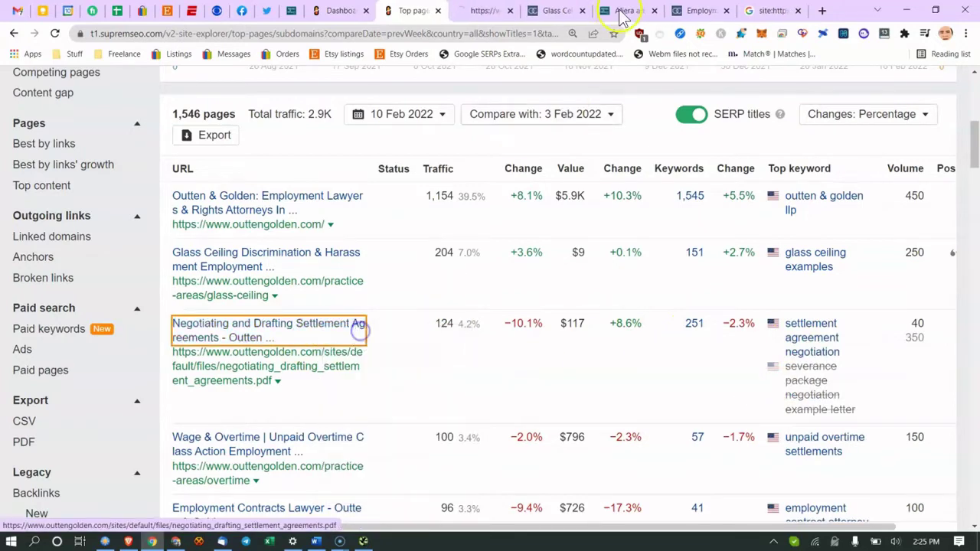
left_click(483, 14)
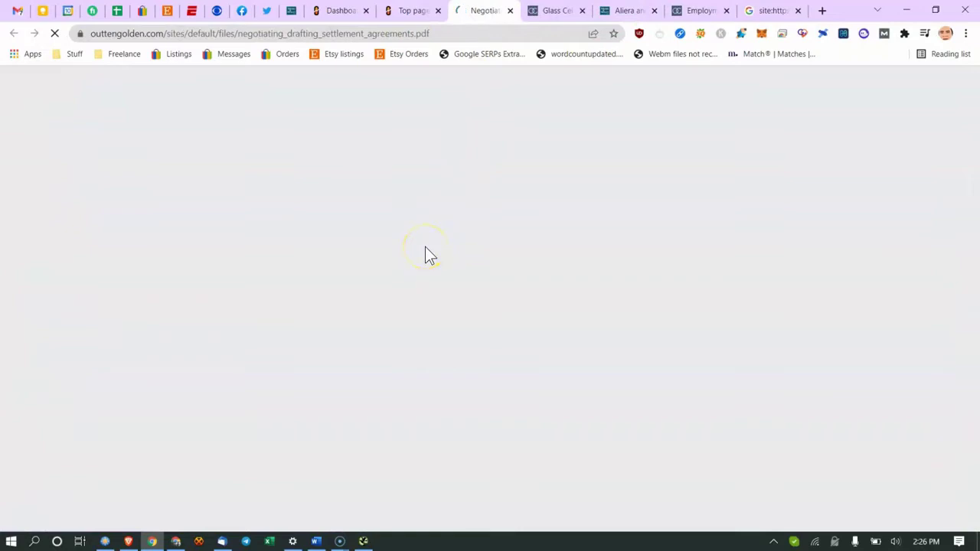
left_click(418, 10)
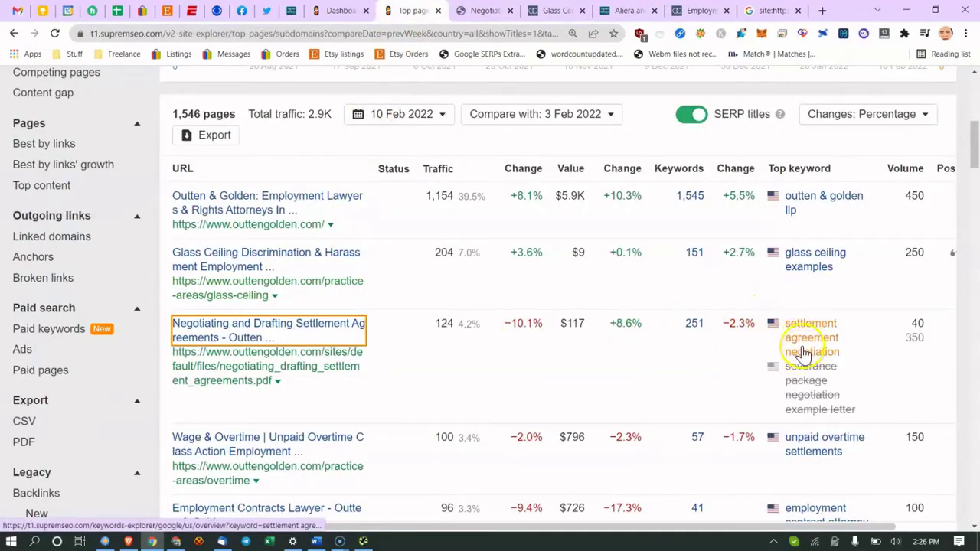
left_click(483, 11)
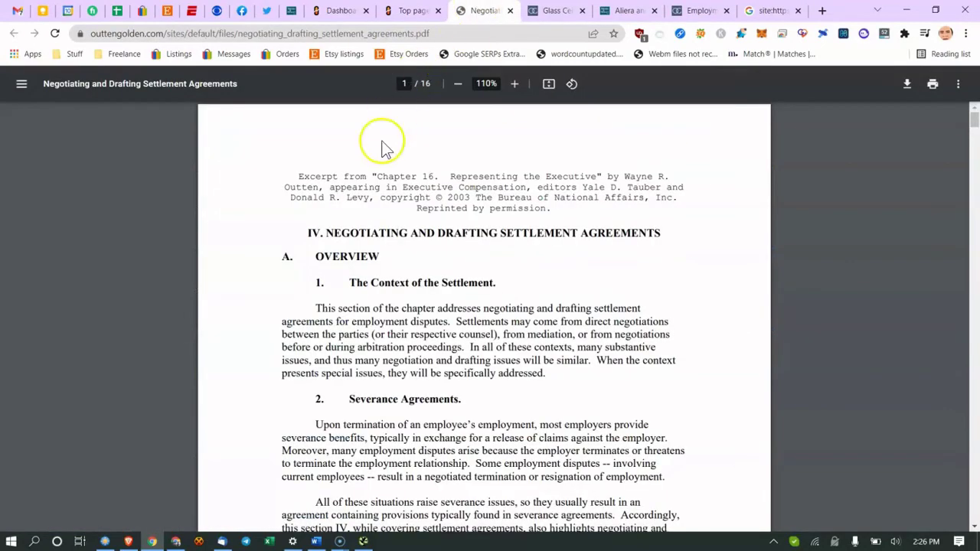
Skim through the settlement agreements PDF to examine the depth and structure of its content
scroll(375, 169, "down", 15)
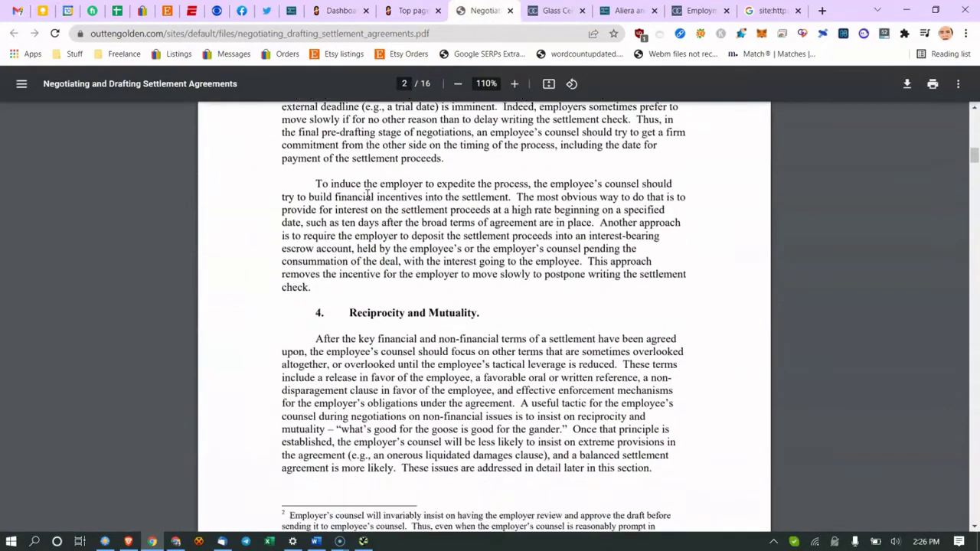
scroll(367, 192, "down", 8)
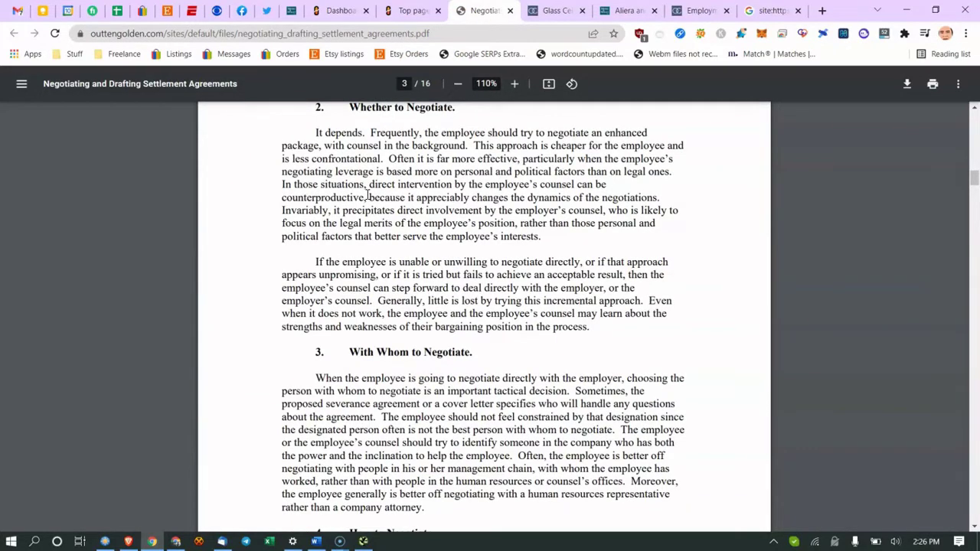
scroll(433, 285, "down", 20)
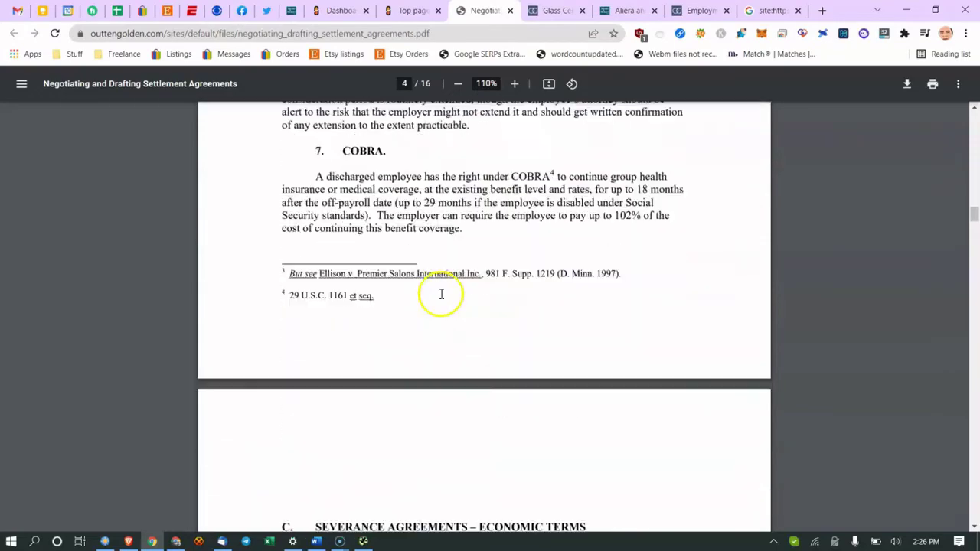
scroll(443, 289, "down", 20)
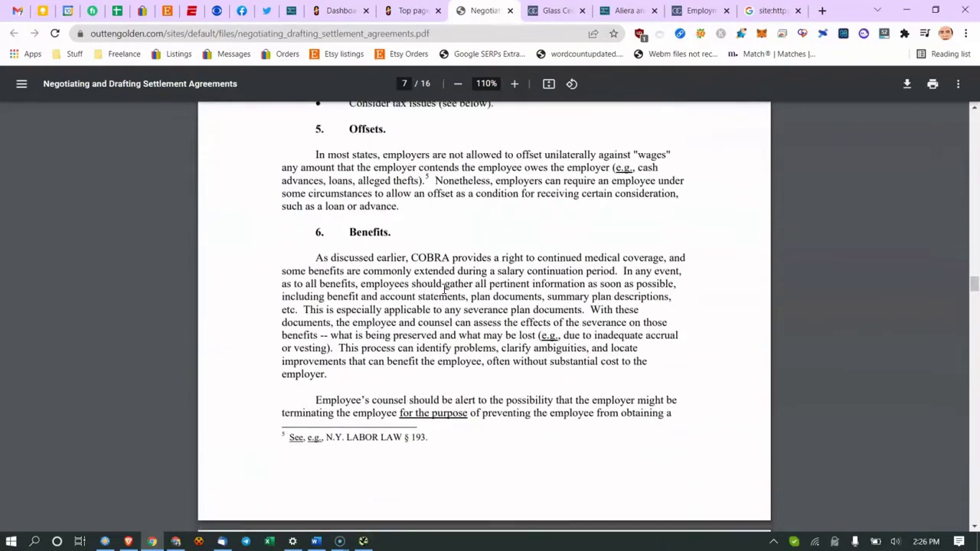
scroll(443, 288, "down", 20)
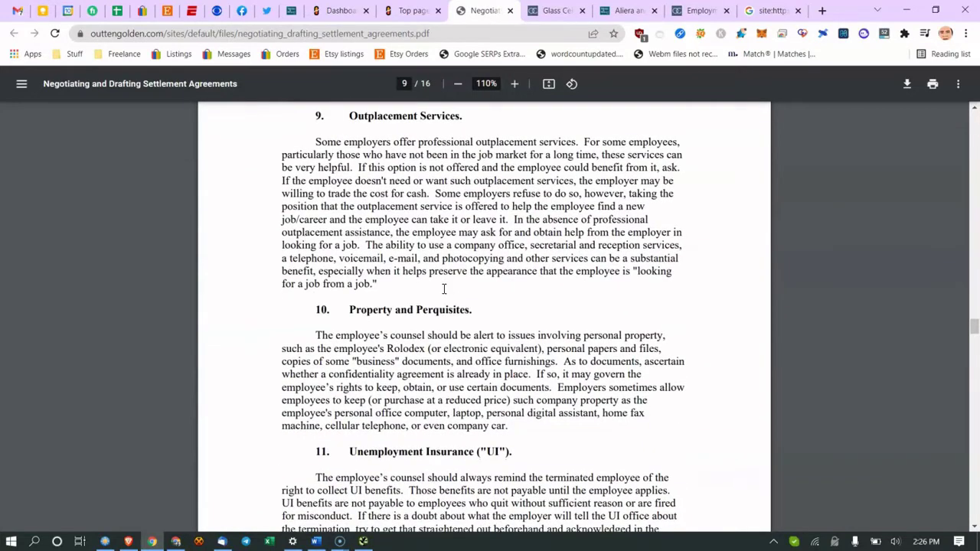
Skim more of the settlement agreements PDF, then return to the Top pages report and examine the lower-traffic outtengolden.com pages and their top keywords
scroll(453, 263, "down", 15)
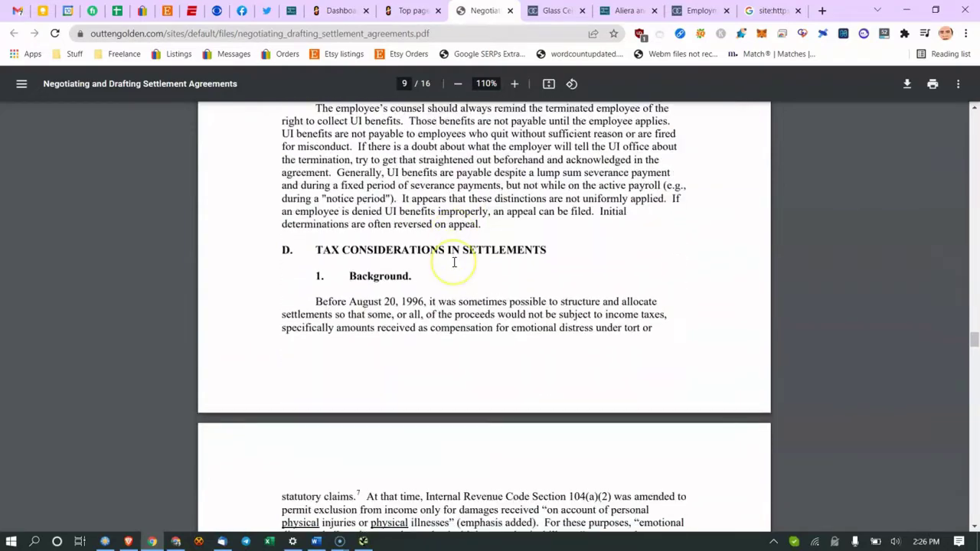
scroll(455, 263, "up", 20)
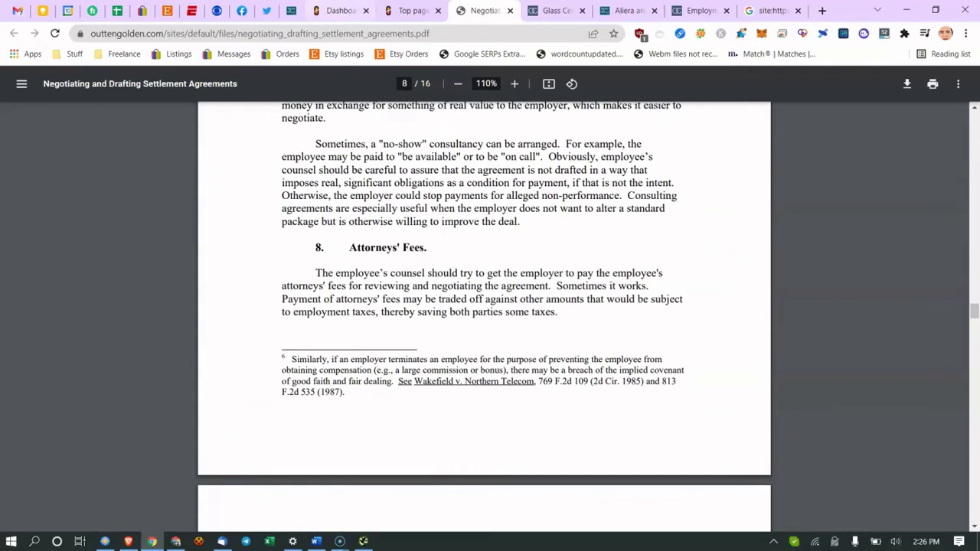
left_click(337, 10)
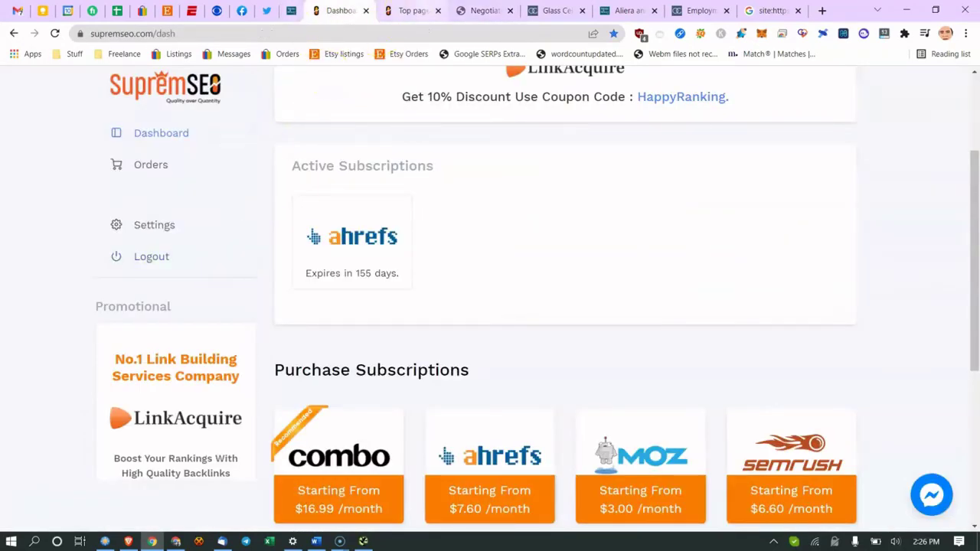
left_click(413, 11)
scroll(300, 274, "down", 3)
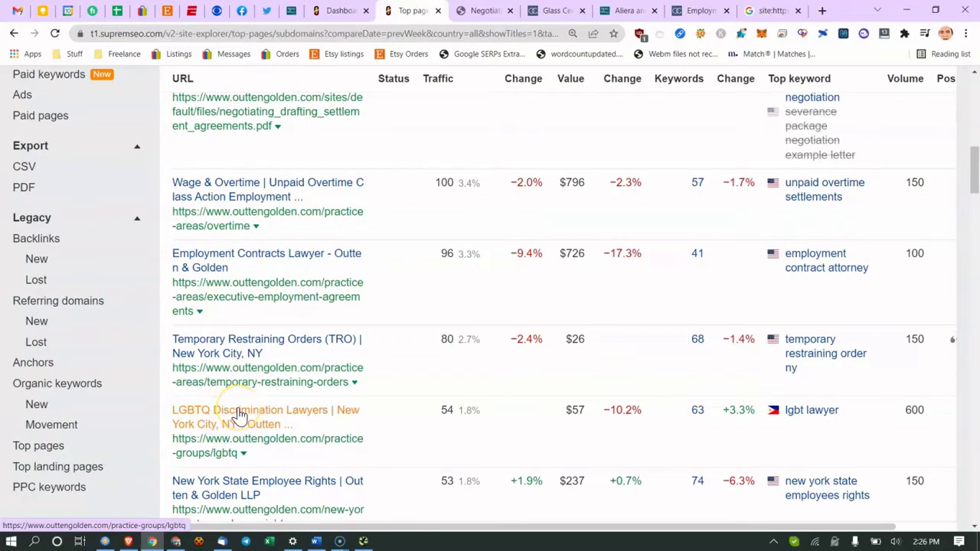
scroll(258, 264, "down", 2)
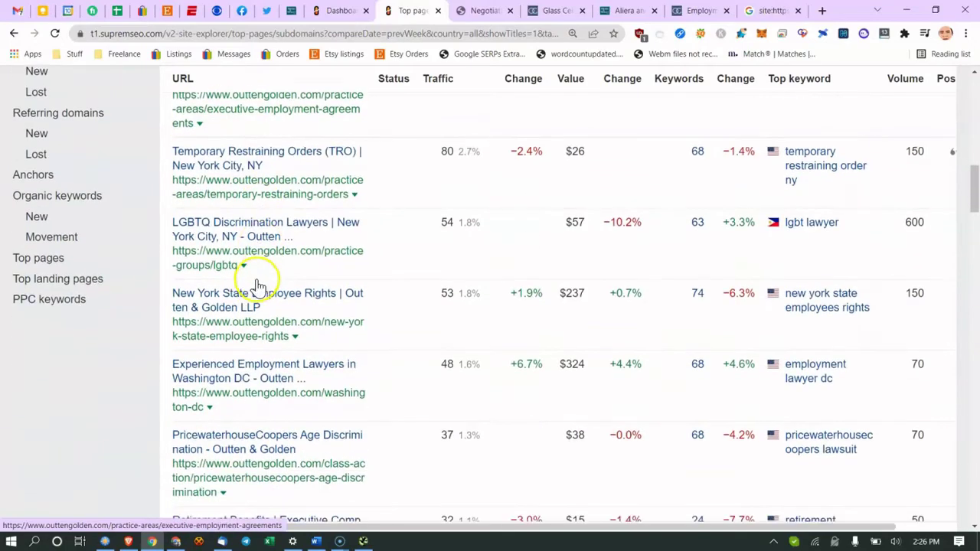
scroll(252, 317, "down", 2)
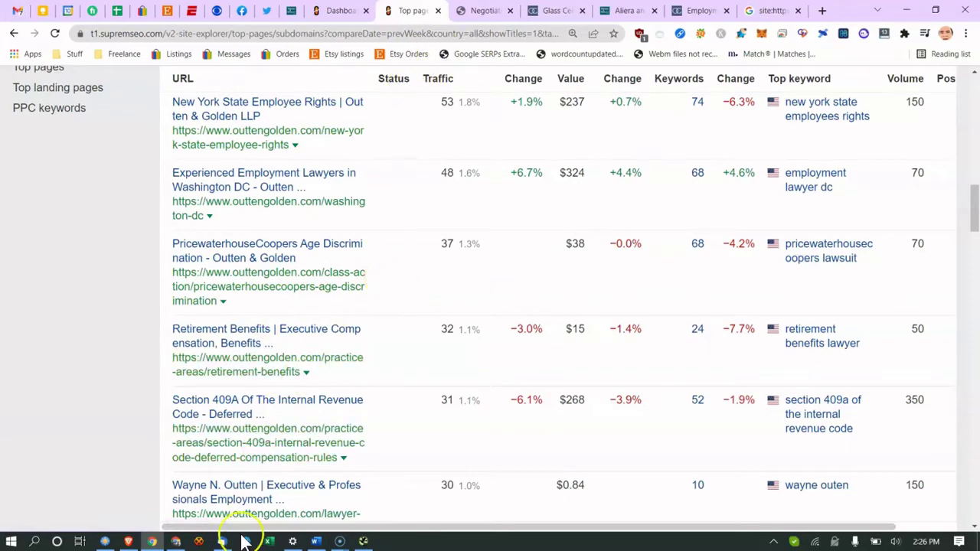
Switch to the Word audit notes and review the AHREFS bullets down to finding low hanging fruit keywords
left_click(316, 542)
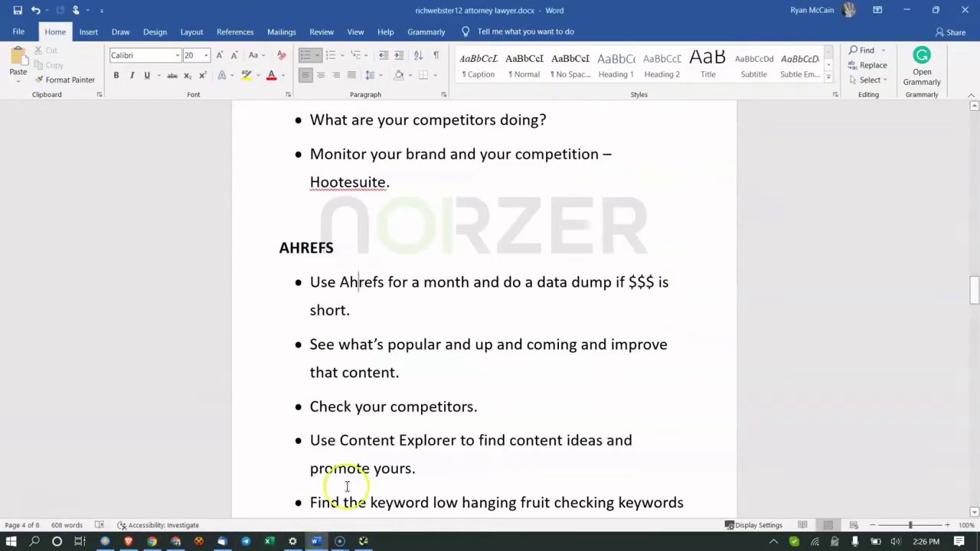
scroll(492, 390, "down", 2)
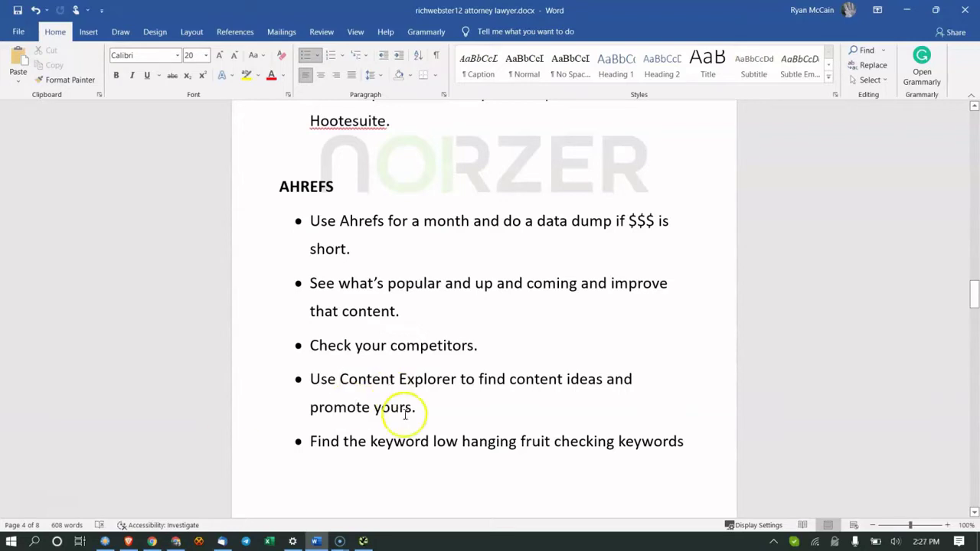
scroll(414, 428, "down", 1)
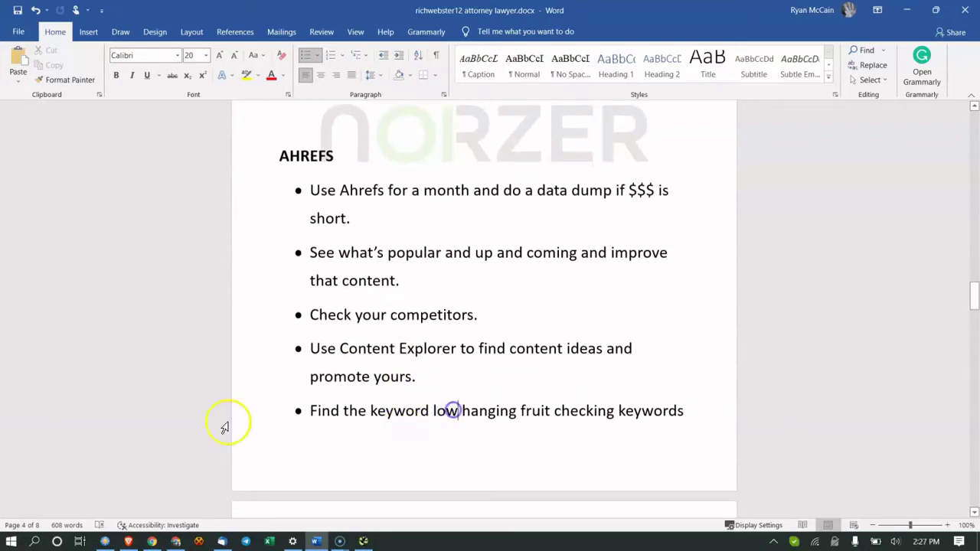
left_click_drag(301, 411, 400, 411)
left_click(402, 411)
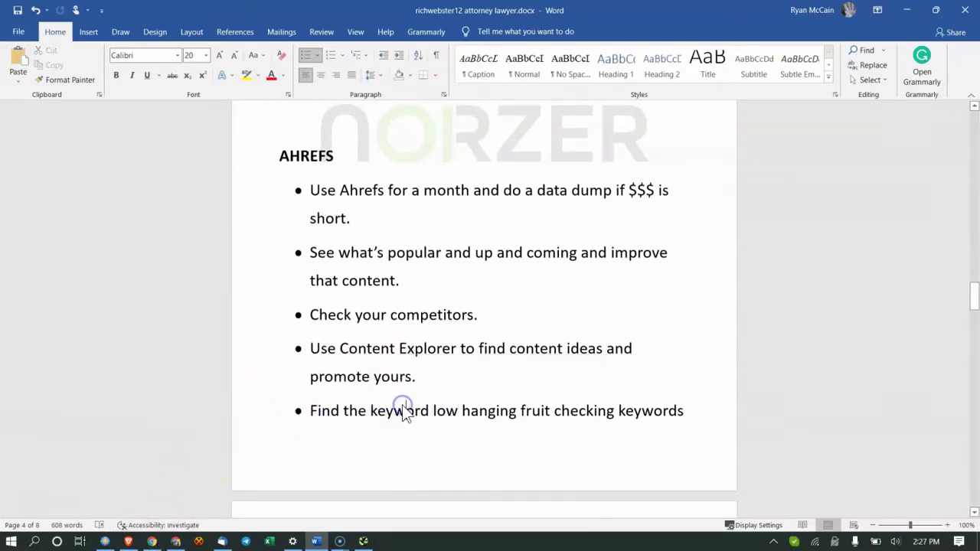
left_click(474, 417)
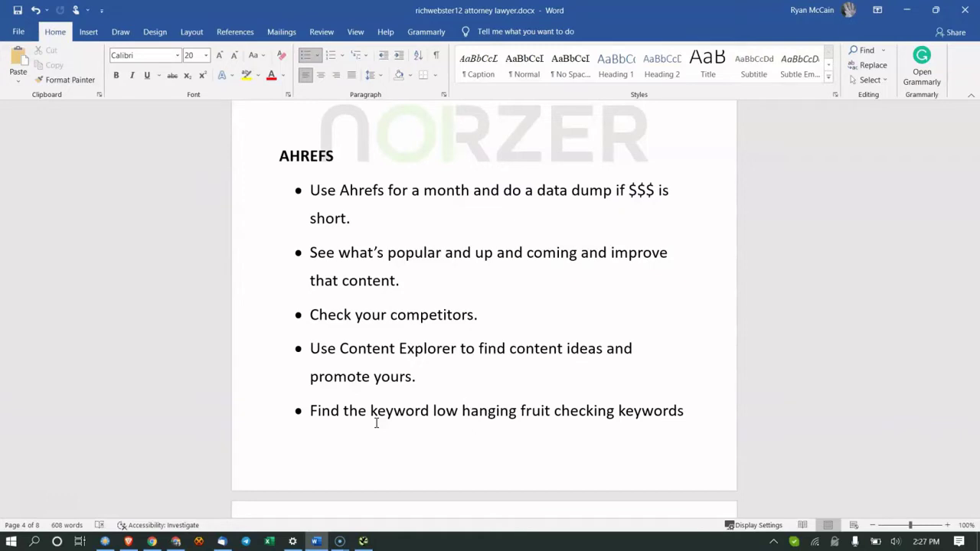
Review the notes on keywords in the 5-15 slot and highlight the advice to improve competitors' top pages and snipe their traffic
scroll(372, 421, "down", 5)
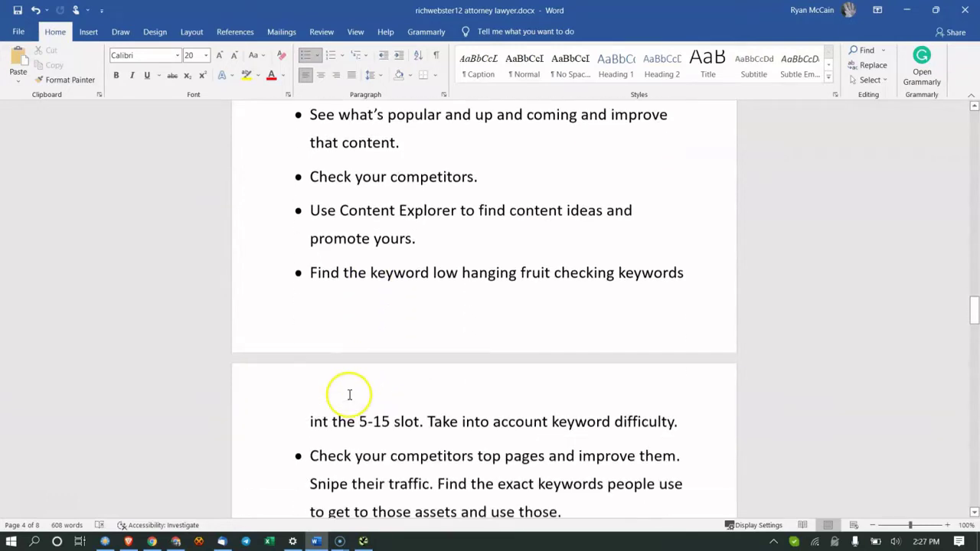
scroll(349, 394, "down", 3)
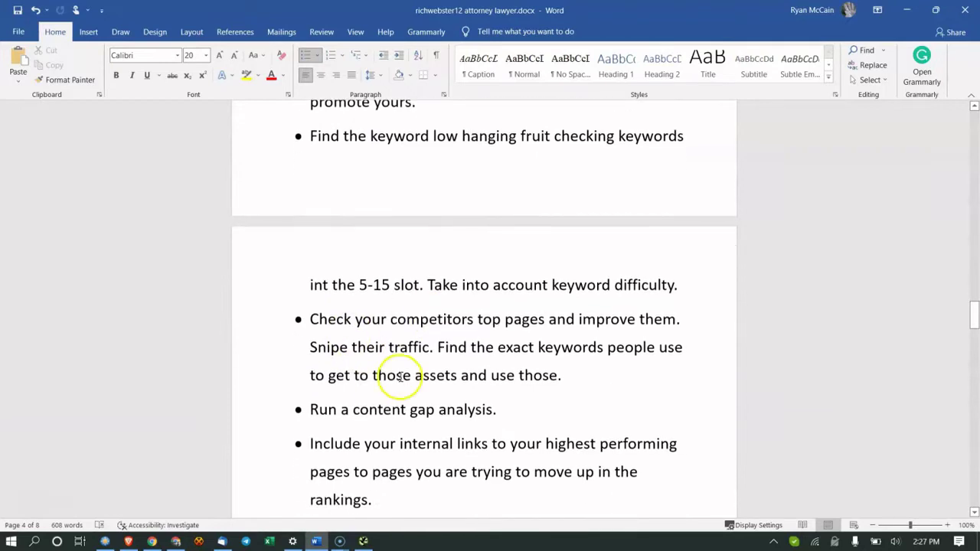
left_click(343, 272)
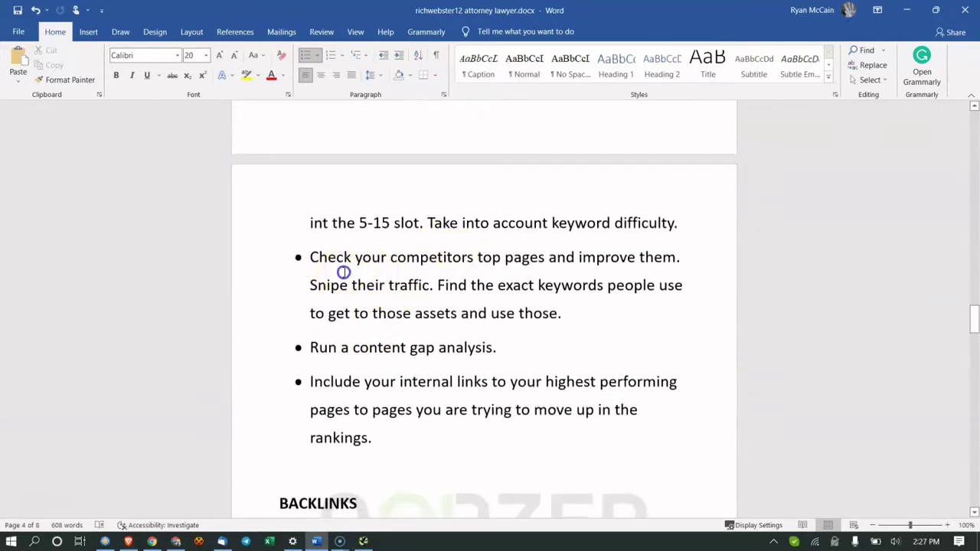
left_click_drag(334, 289, 574, 286)
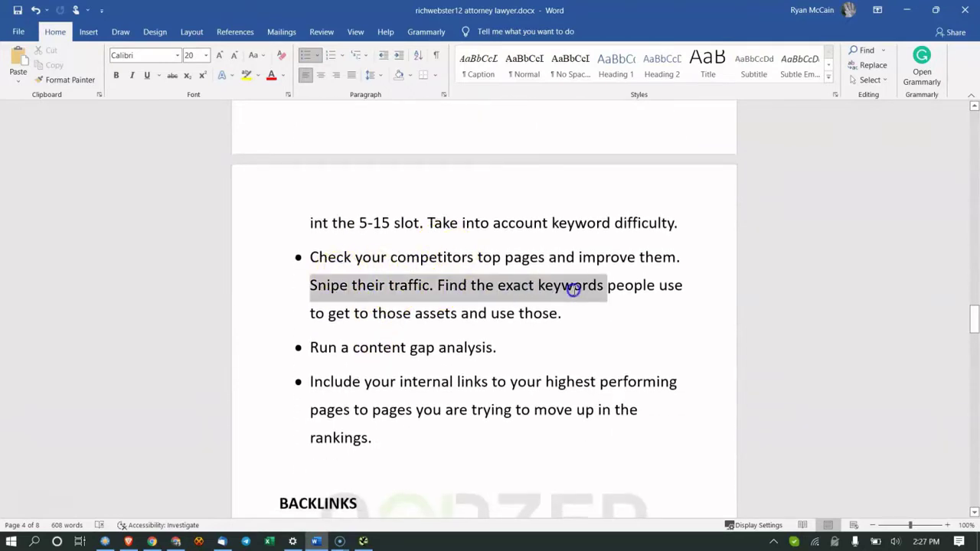
left_click(460, 312)
left_click_drag(355, 257, 433, 285)
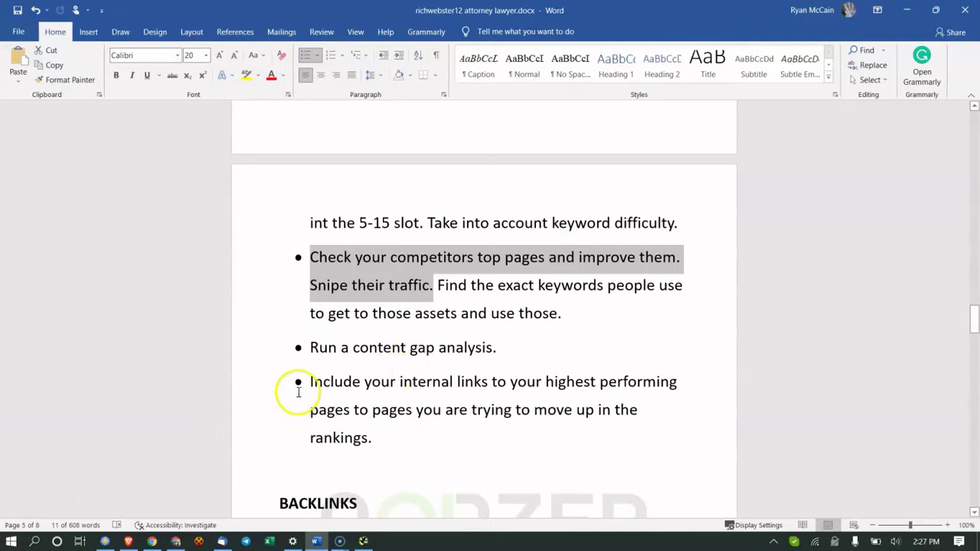
Go over the bullet about internal links between high-performing pages and pages to move up, and continue to the BACKLINKS section
left_click_drag(312, 382, 400, 381)
left_click(400, 381)
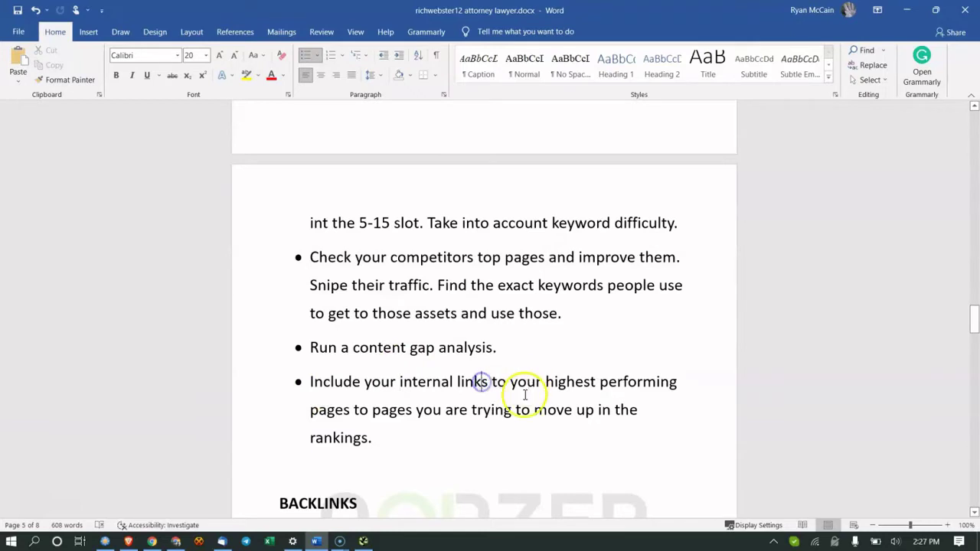
left_click(435, 408)
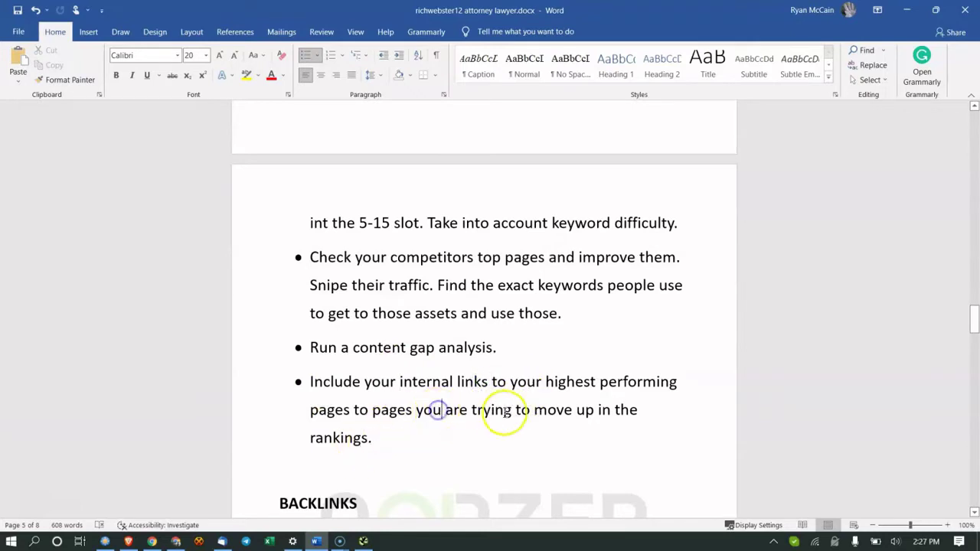
left_click(491, 410)
scroll(383, 436, "down", 1)
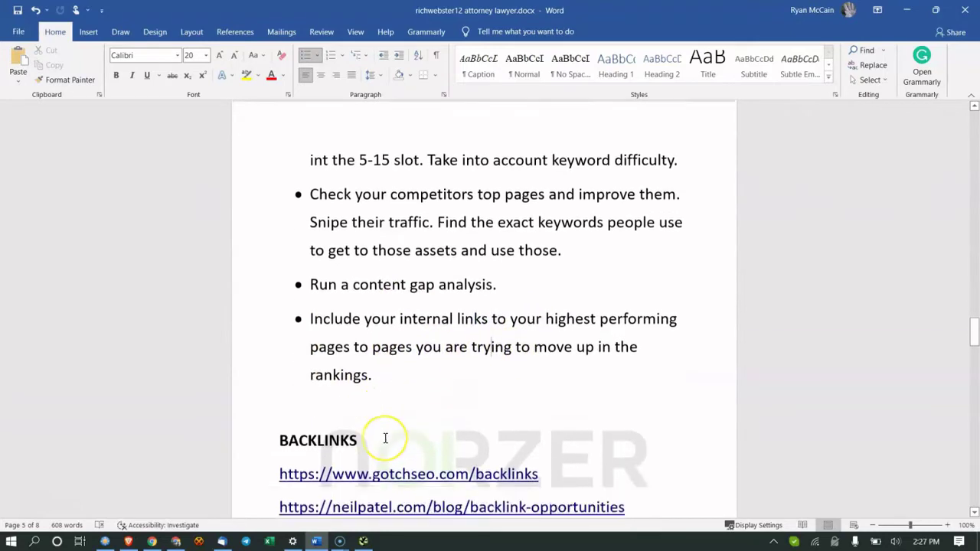
scroll(386, 438, "down", 4)
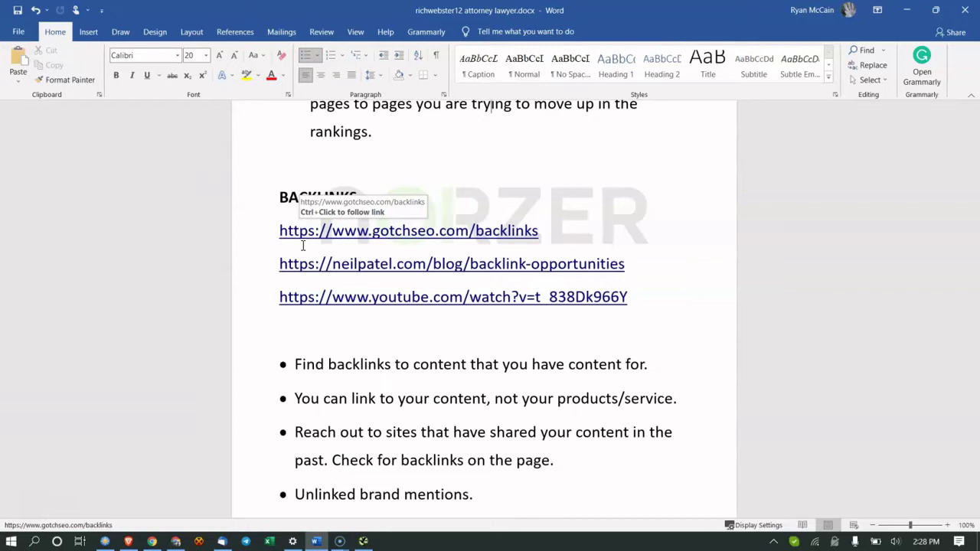
Review the Backlinks section's bullet points on finding backlinks to existing content and linking to content rather than products or services
scroll(389, 278, "down", 2)
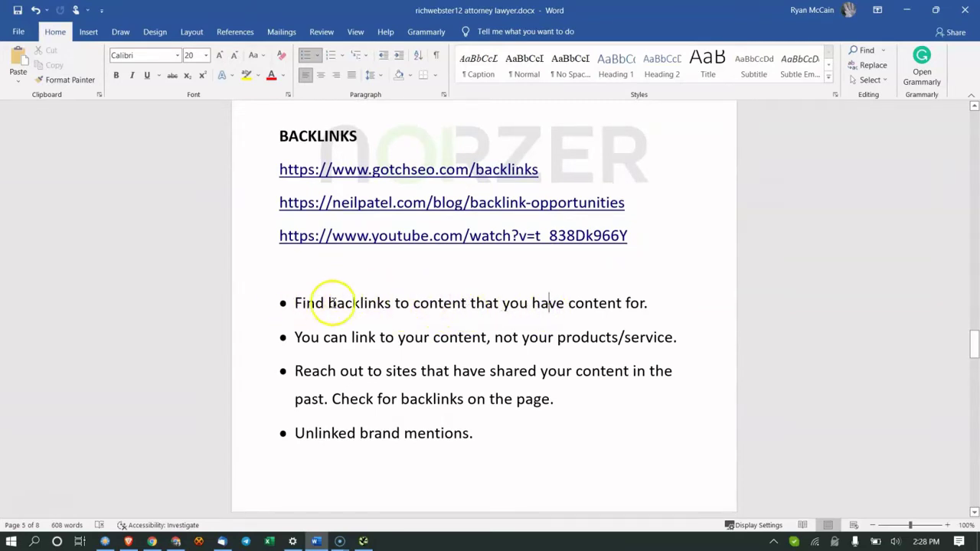
left_click(409, 304)
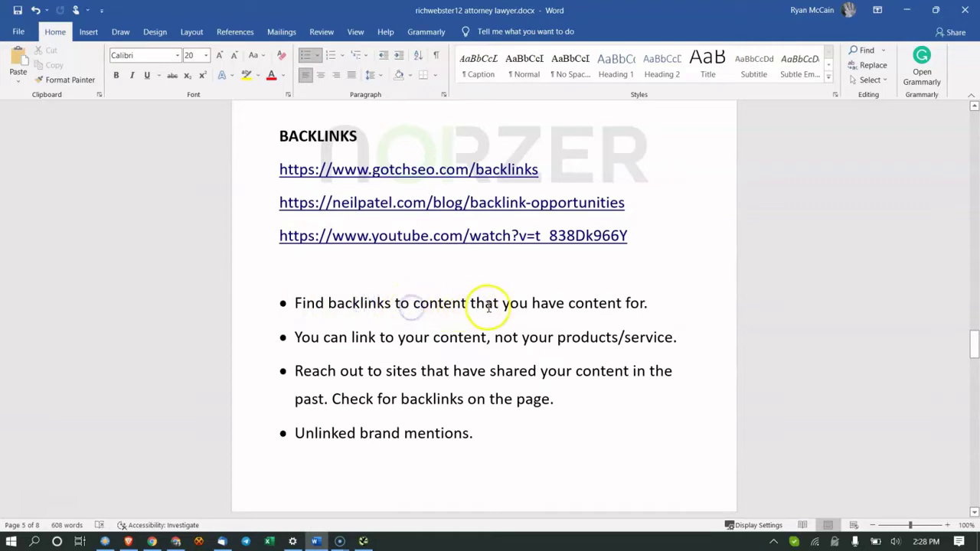
left_click(407, 302)
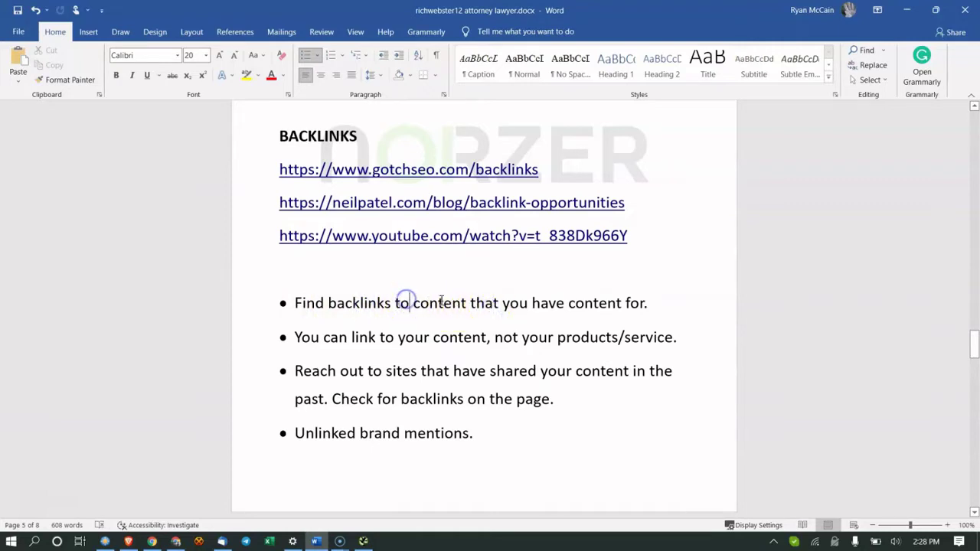
left_click(475, 304)
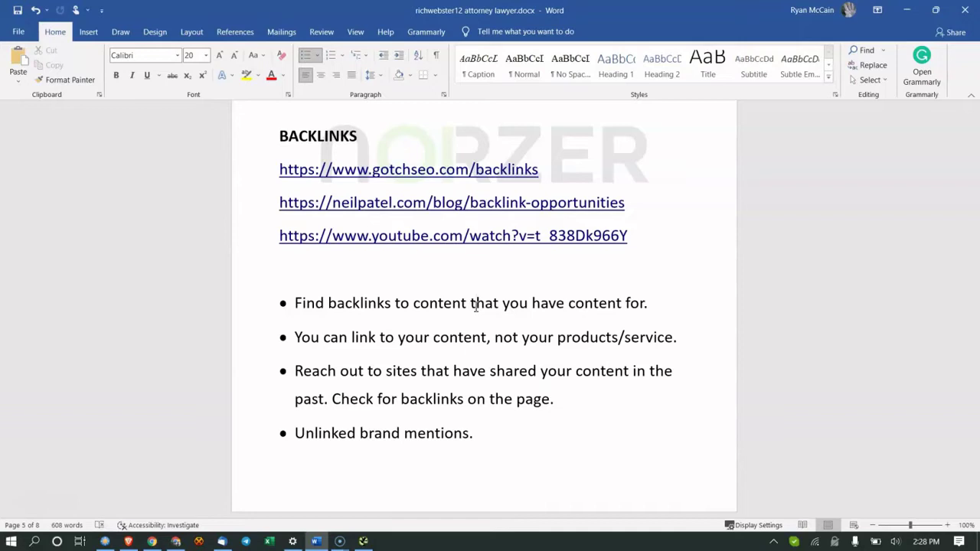
left_click(424, 339)
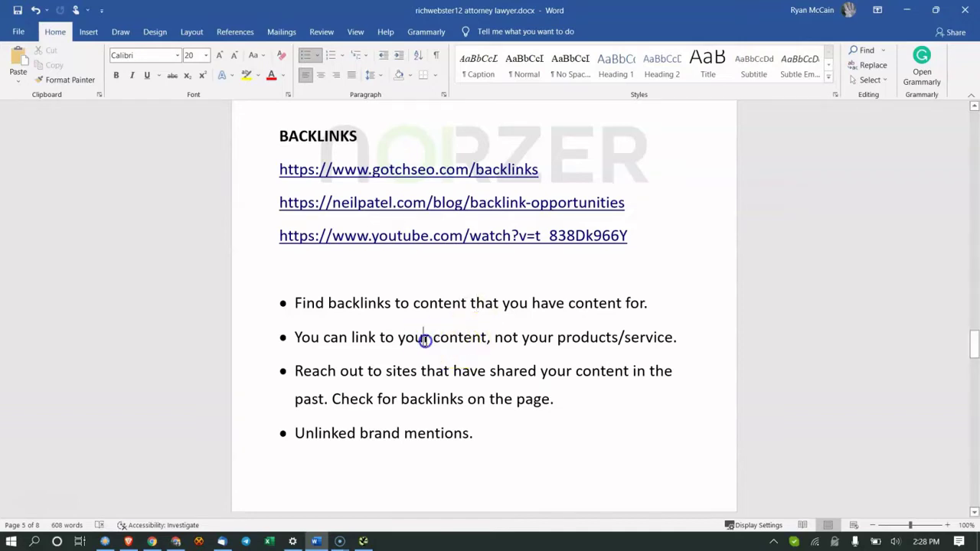
left_click(523, 337)
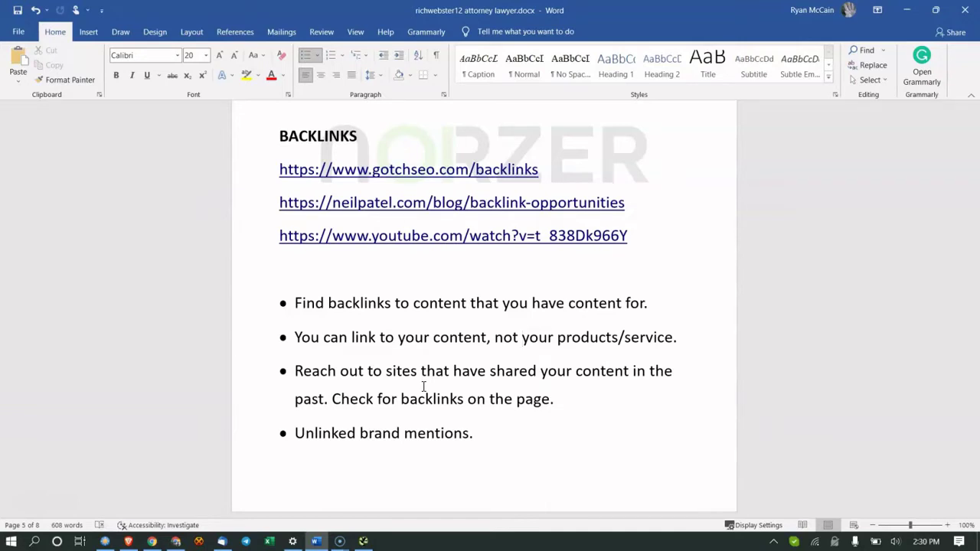
Switch to Chrome and close all tabs to the right of the findjustice.com tab
left_click(152, 542)
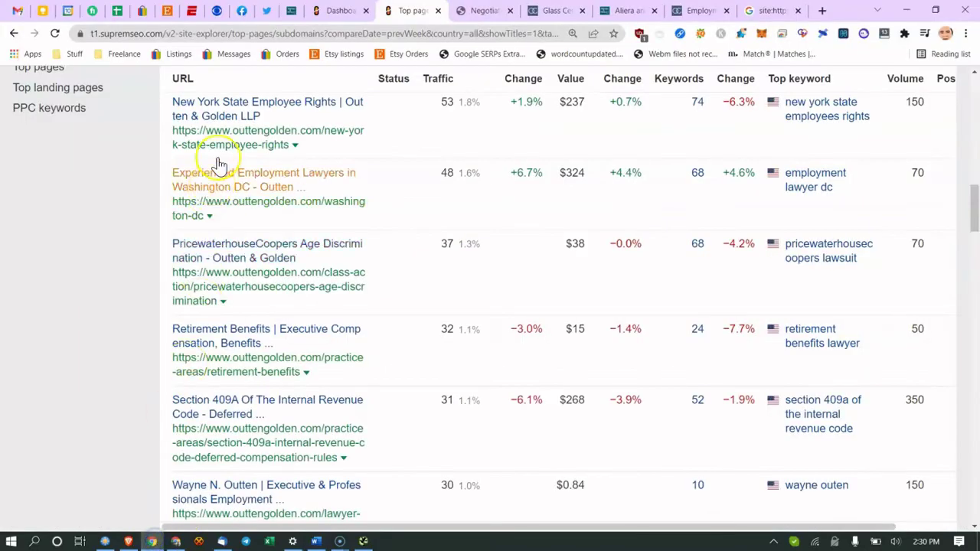
left_click(242, 11)
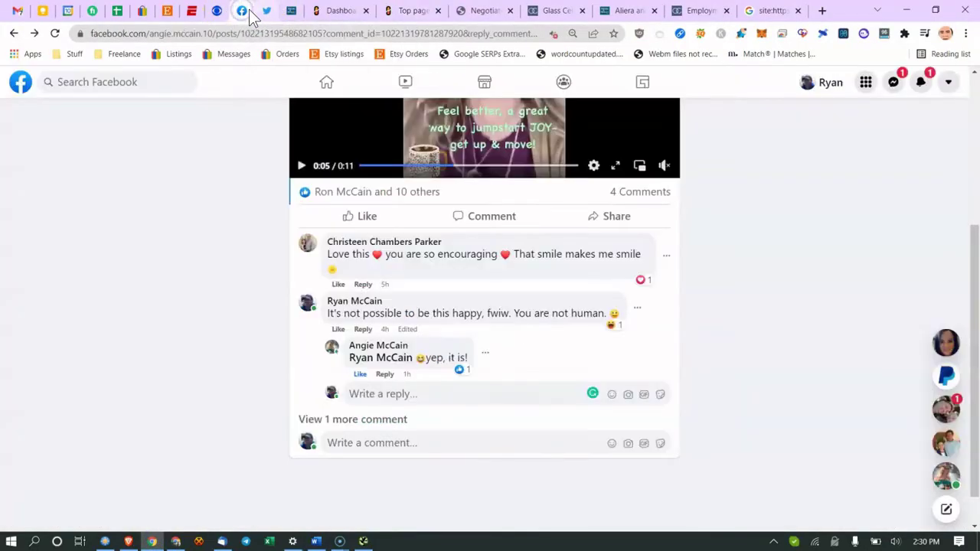
left_click(286, 11)
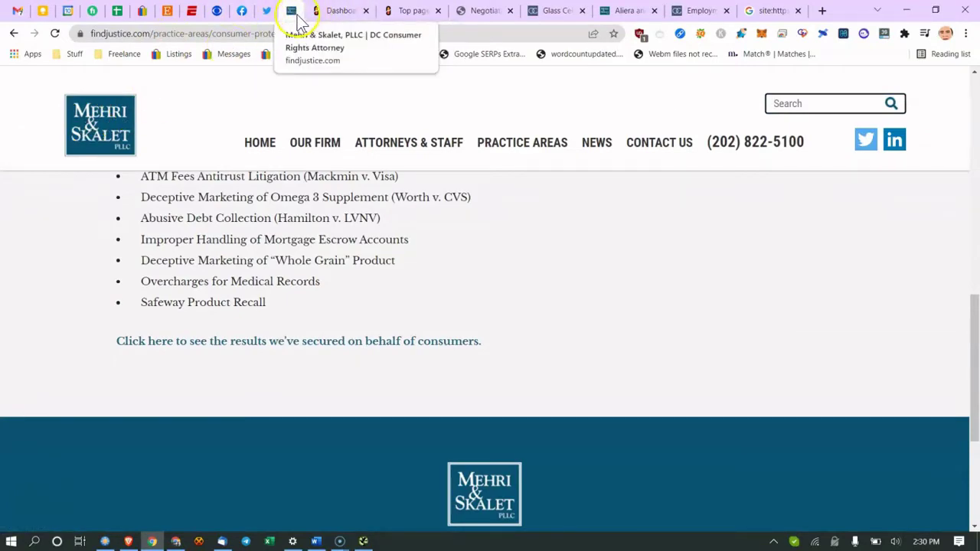
right_click(298, 18)
left_click(316, 206)
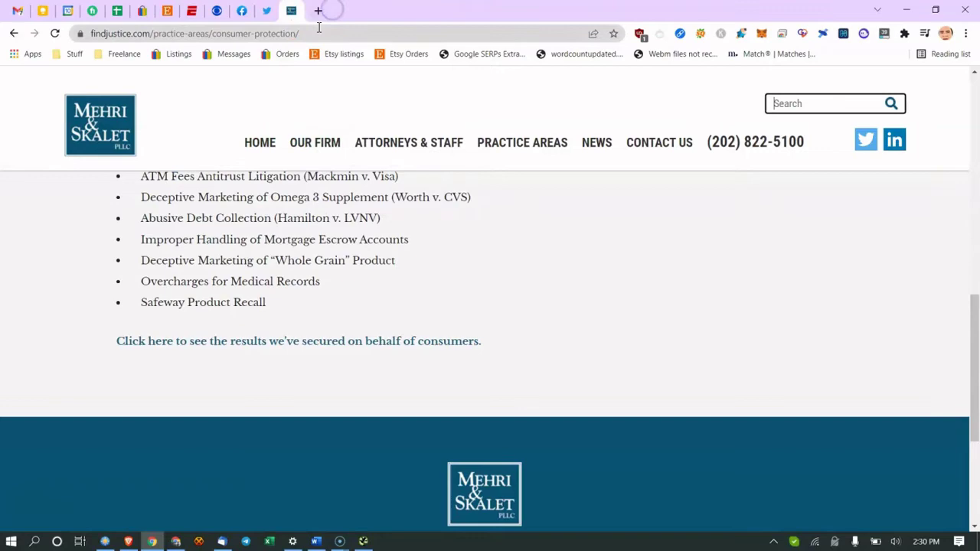
Search Google for "mehri and skalet" and examine the results for sites that mention the firm
left_click(319, 29)
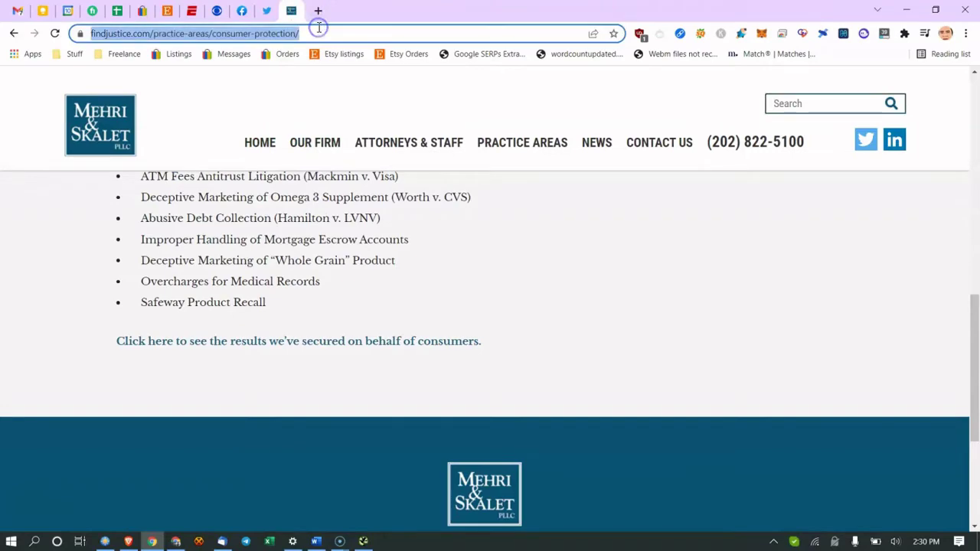
type("megri")
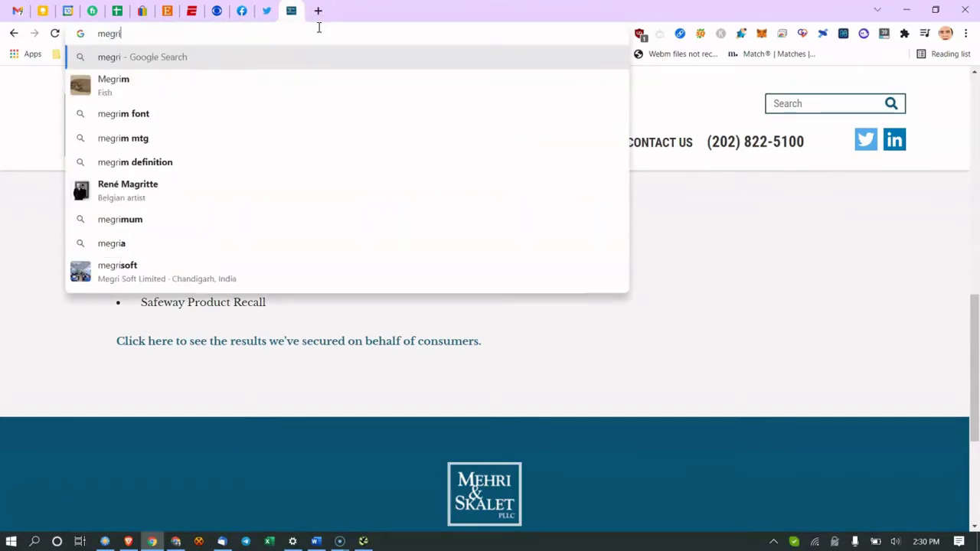
key("BackSpace")
key("BackSpace")
type("hri and")
key("Return")
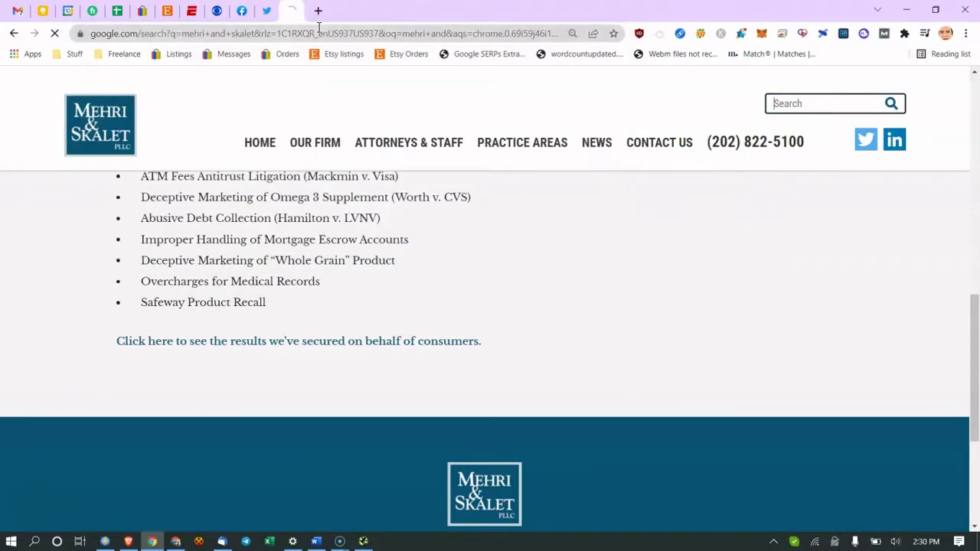
scroll(253, 220, "down", 2)
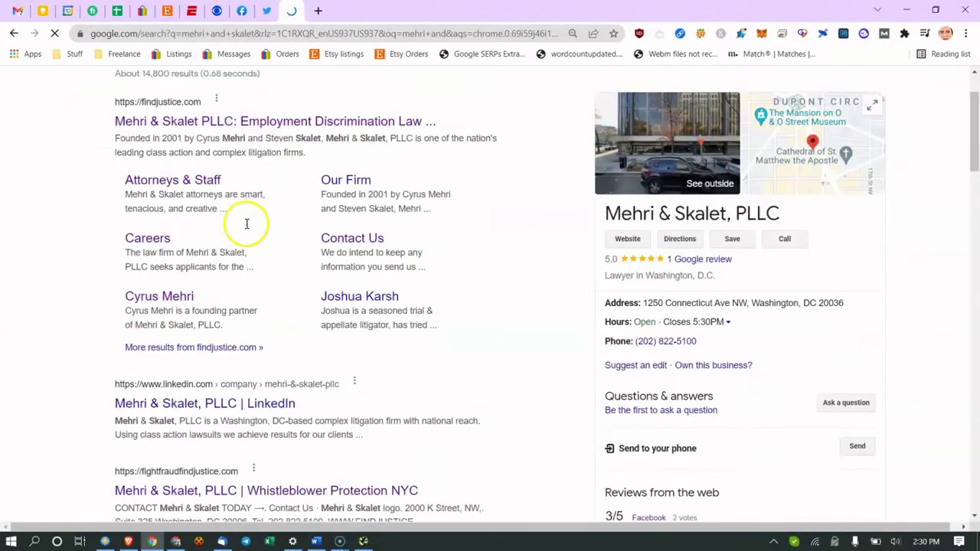
scroll(247, 223, "down", 10)
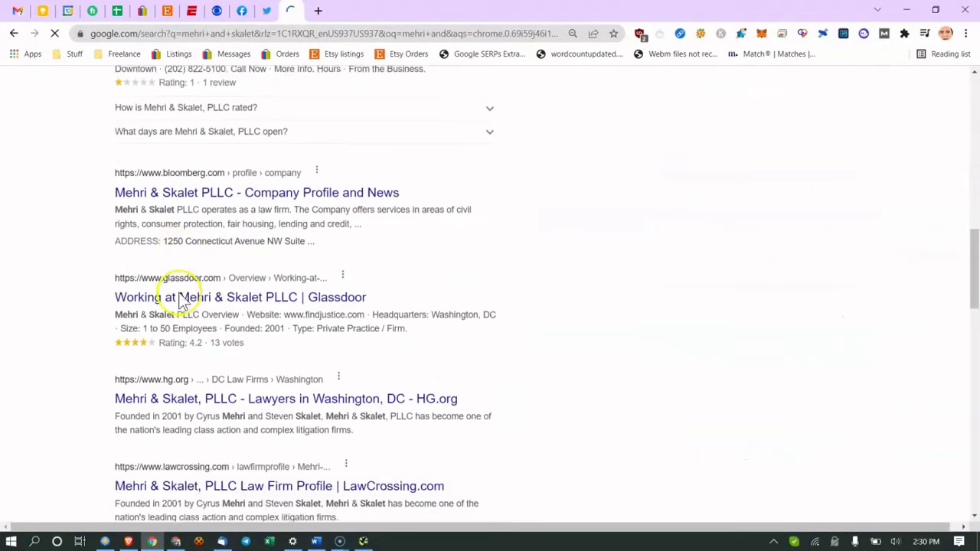
scroll(182, 300, "down", 7)
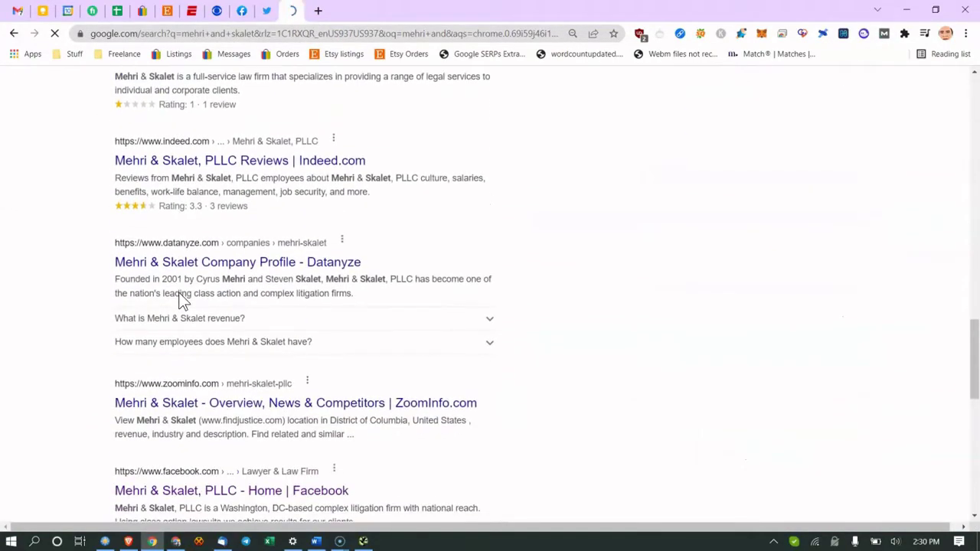
scroll(182, 300, "down", 5)
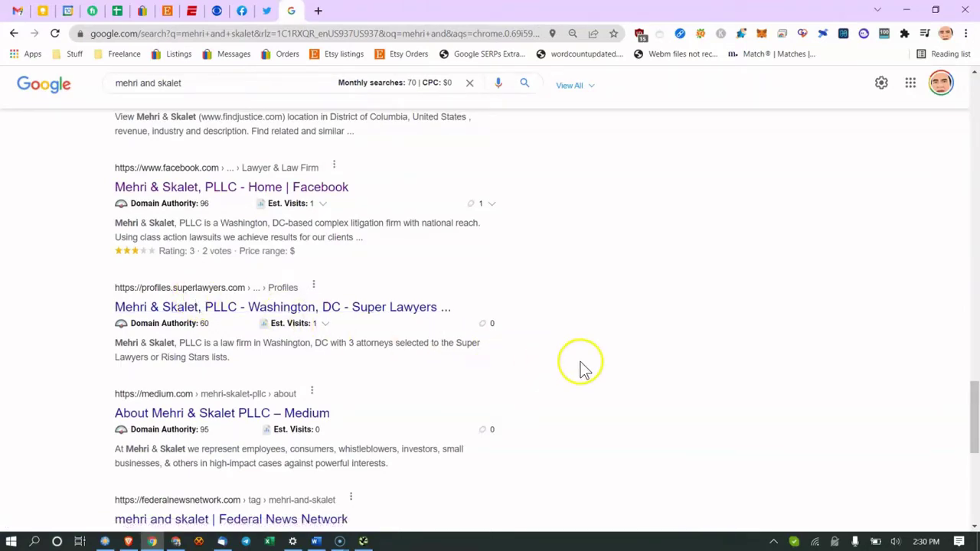
scroll(582, 369, "down", 5)
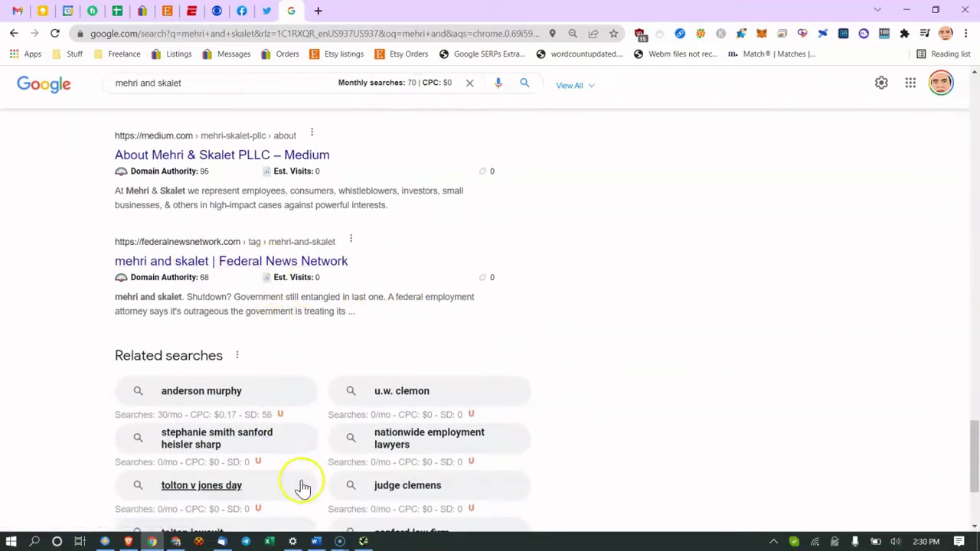
Return to the Word document and review the local backlinks bullet, including its suggested city, blog and sponsored-post searches
left_click(315, 542)
scroll(329, 459, "down", 3)
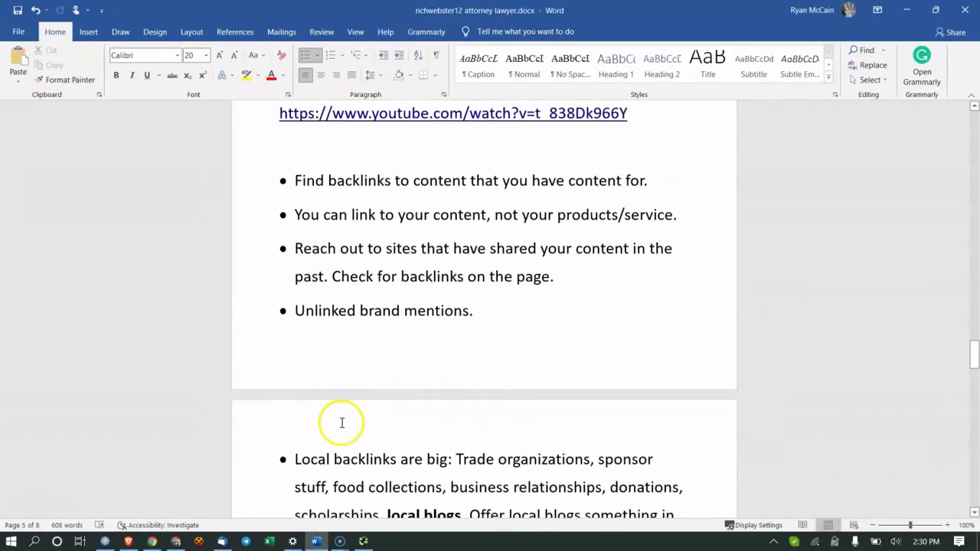
scroll(342, 422, "down", 5)
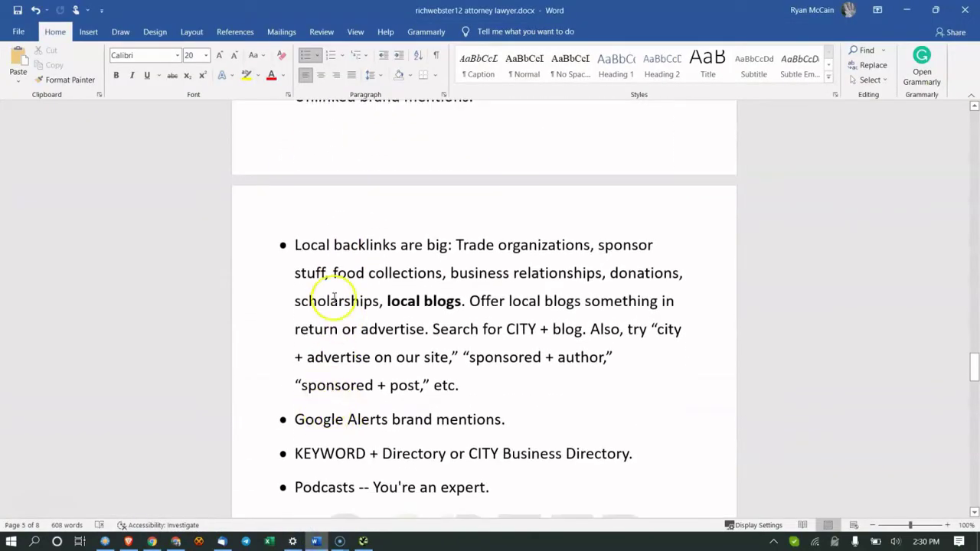
left_click(485, 258)
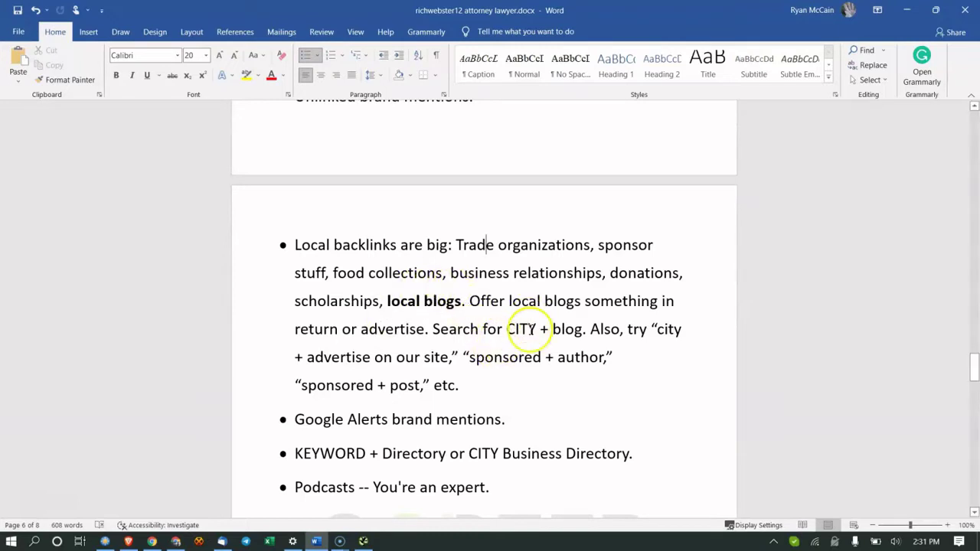
mouse_move(527, 328)
left_mouse_down()
mouse_move(546, 335)
mouse_move(527, 331)
left_mouse_up()
left_click(306, 357)
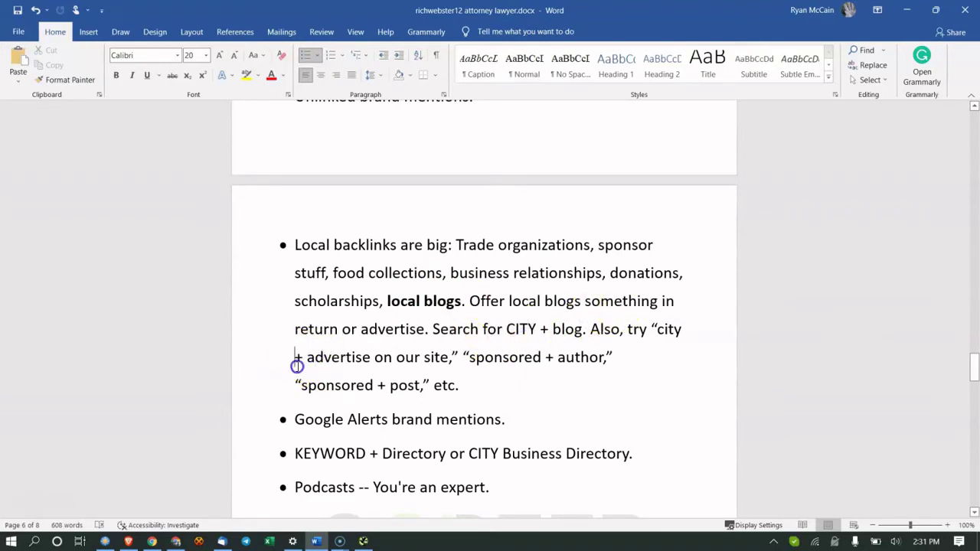
left_click(366, 357)
left_click(256, 385)
left_click(538, 372)
Review the bullets on Google Alerts brand mentions and keyword or city business directories
scroll(549, 363, "down", 2)
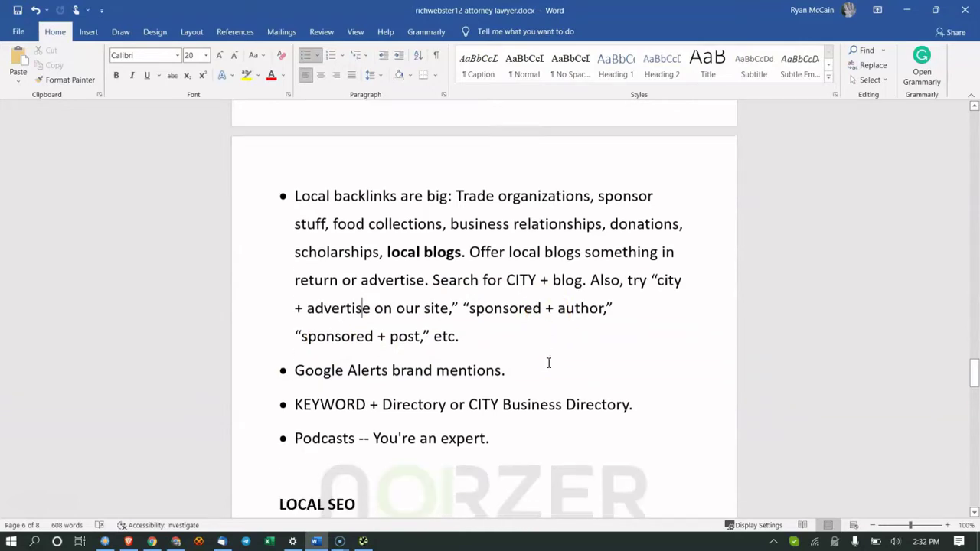
left_click(322, 328)
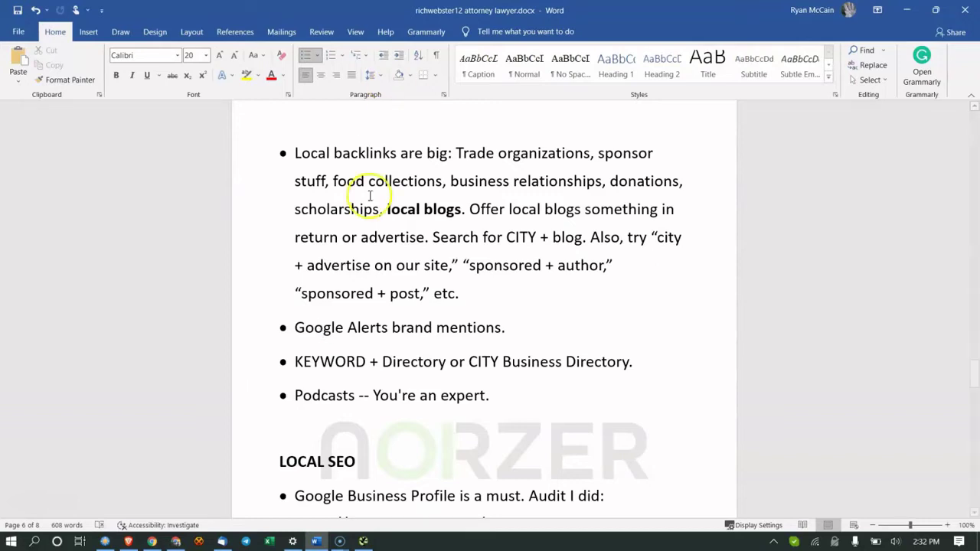
left_click(392, 361)
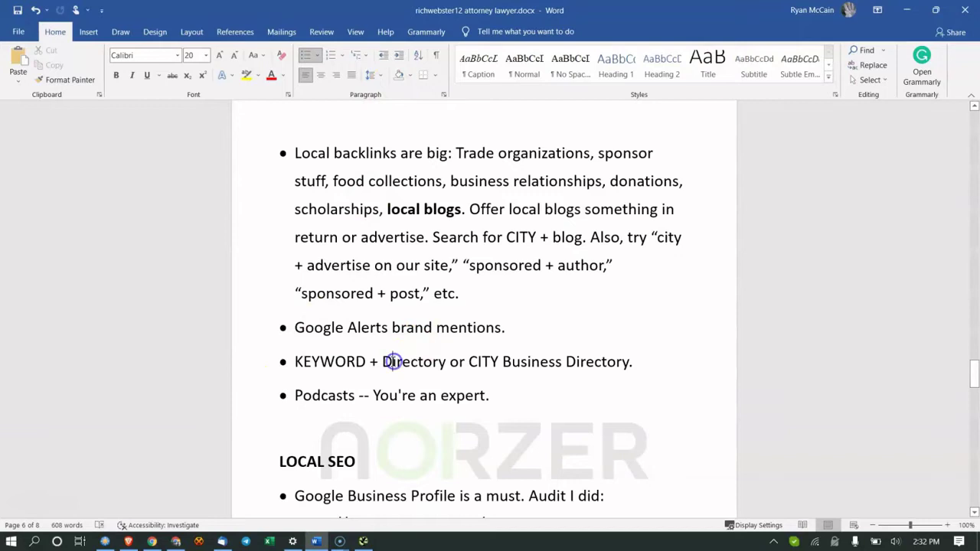
left_click(333, 362)
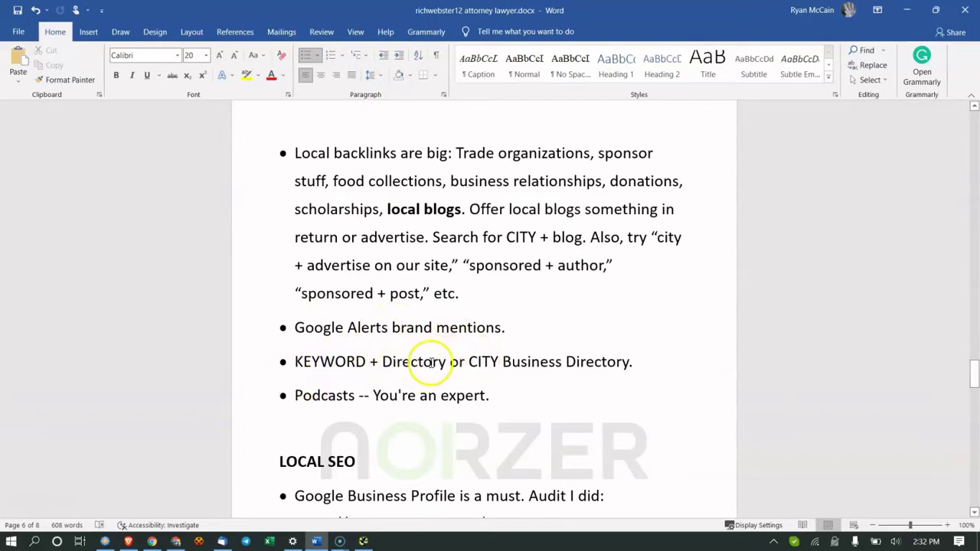
Switch back to Chrome and open the Mehri & Skalet homepage from the Google results
left_click(152, 541)
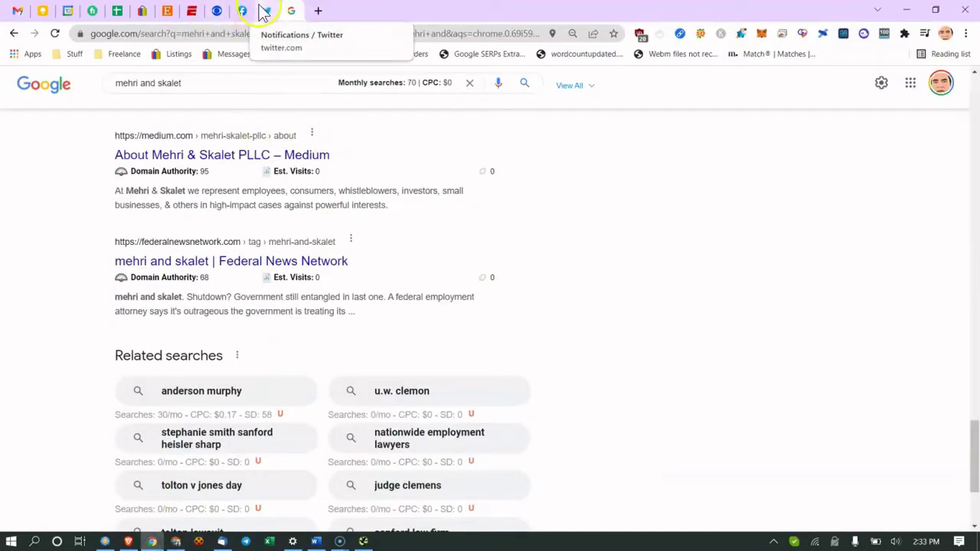
scroll(192, 153, "up", 15)
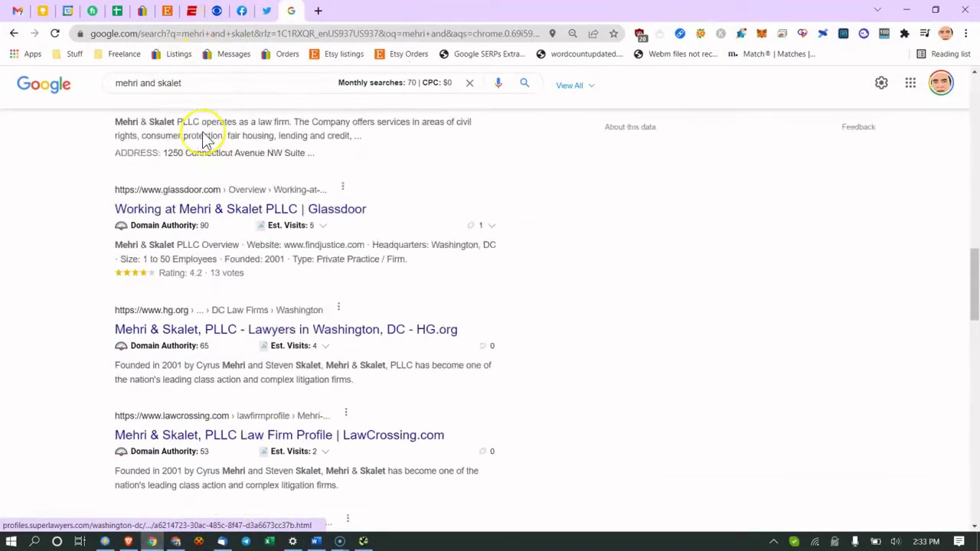
scroll(206, 140, "up", 1)
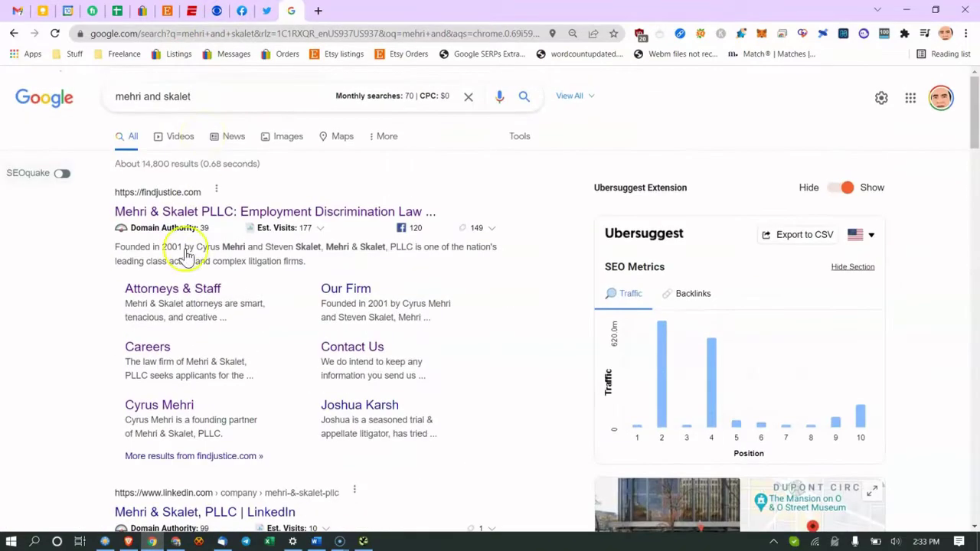
left_click(237, 213)
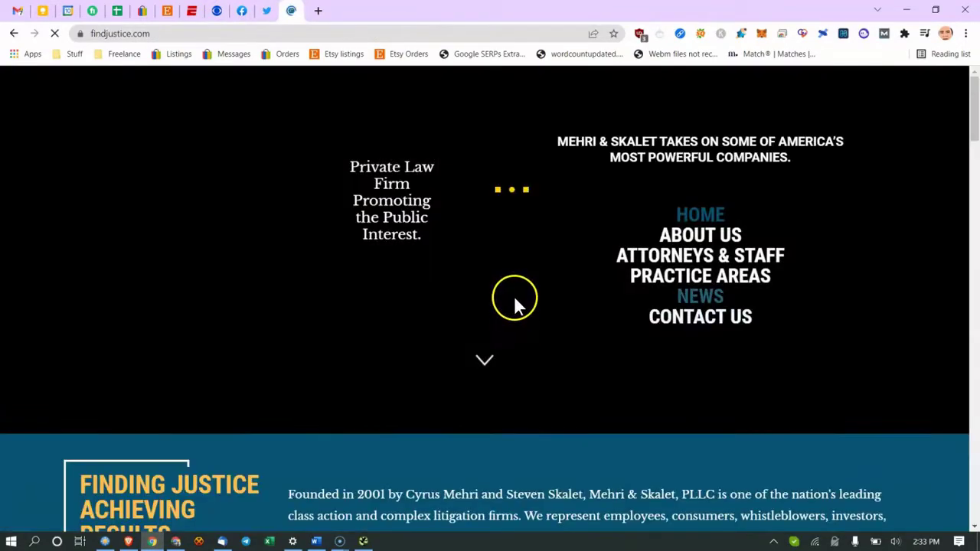
Look over the full Mehri & Skalet homepage, then open the site's Contact Us page
scroll(513, 299, "down", 7)
scroll(511, 320, "down", 20)
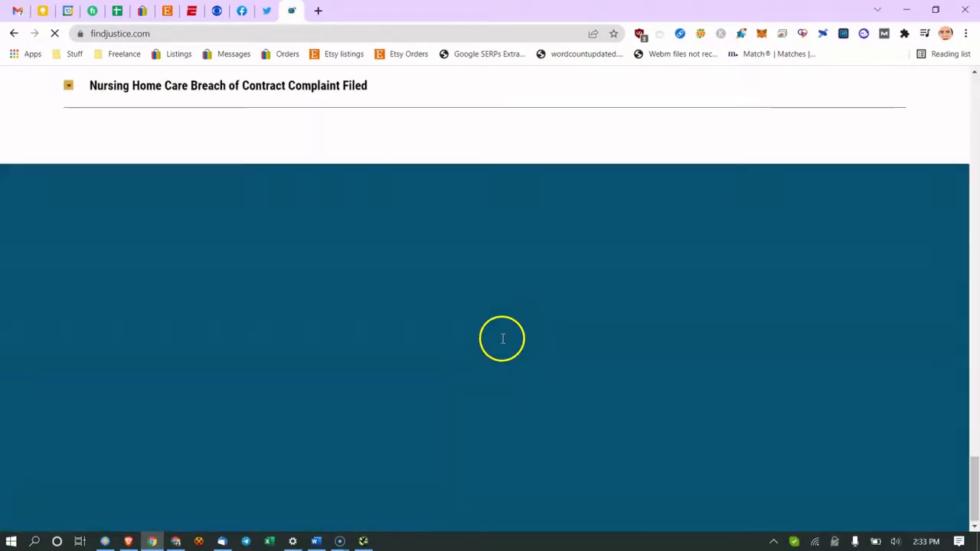
scroll(487, 362, "up", 20)
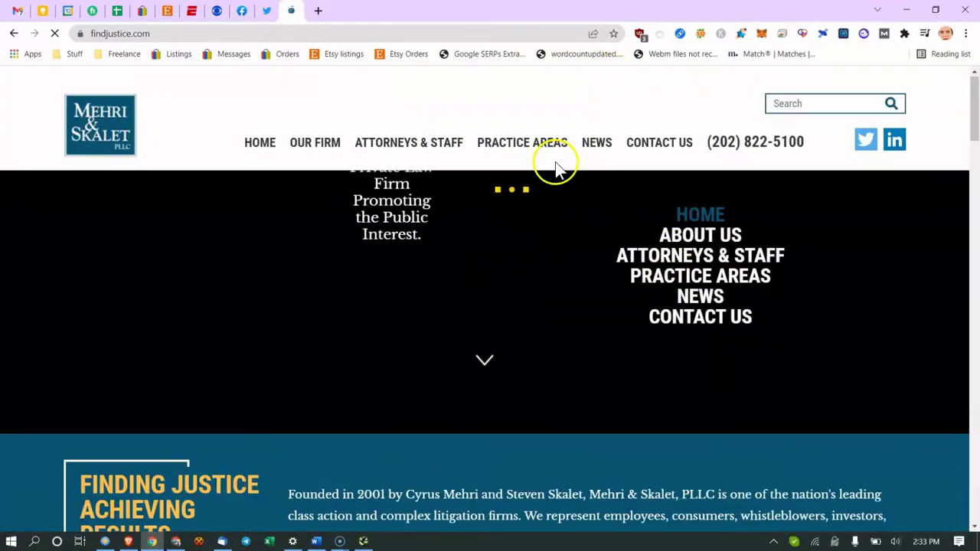
mouse_move(557, 162)
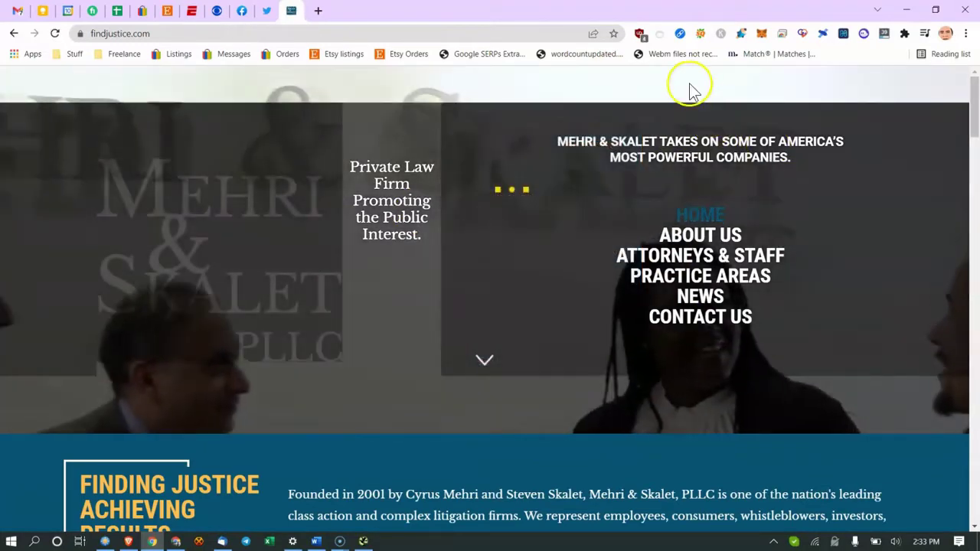
scroll(636, 115, "down", 2)
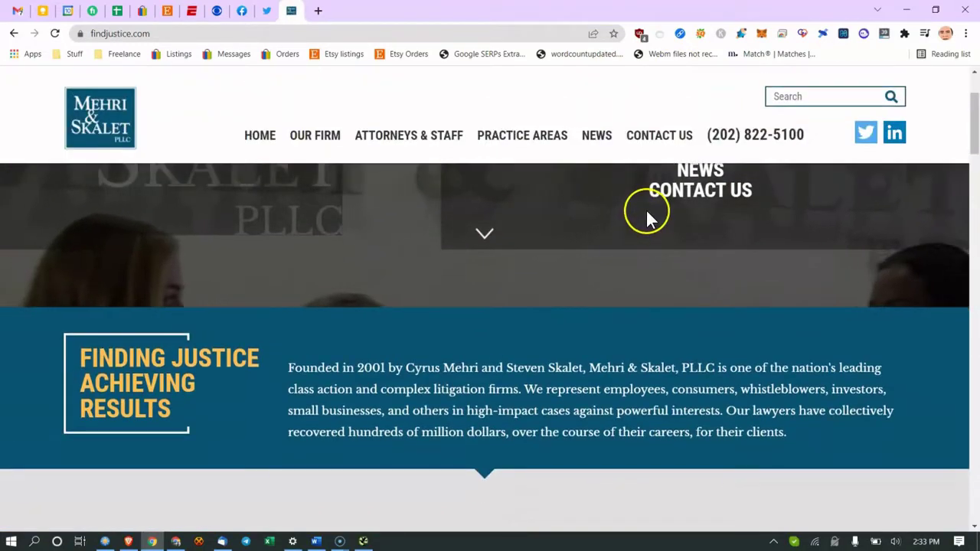
left_click(667, 149)
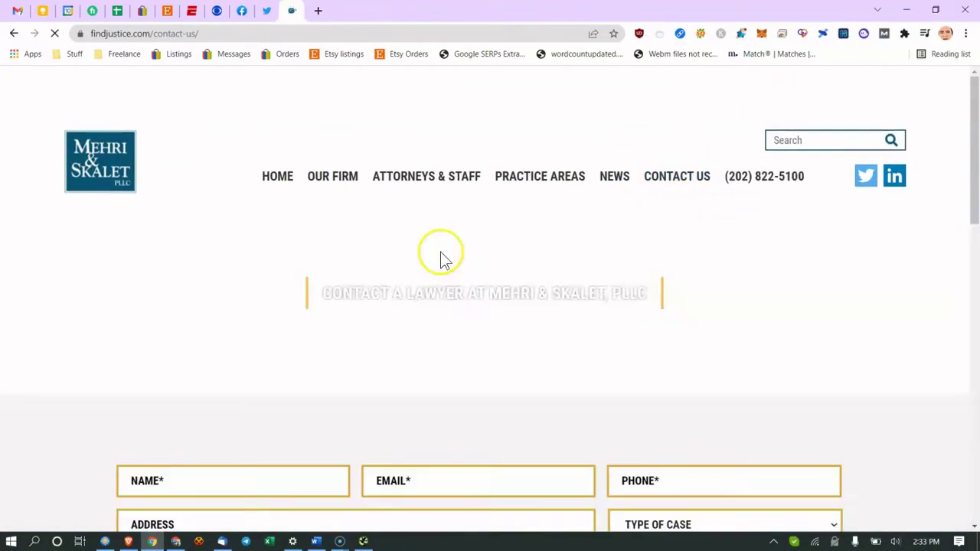
Find the firm's street address in the Contact Us page footer and highlight part of it
scroll(434, 257, "down", 10)
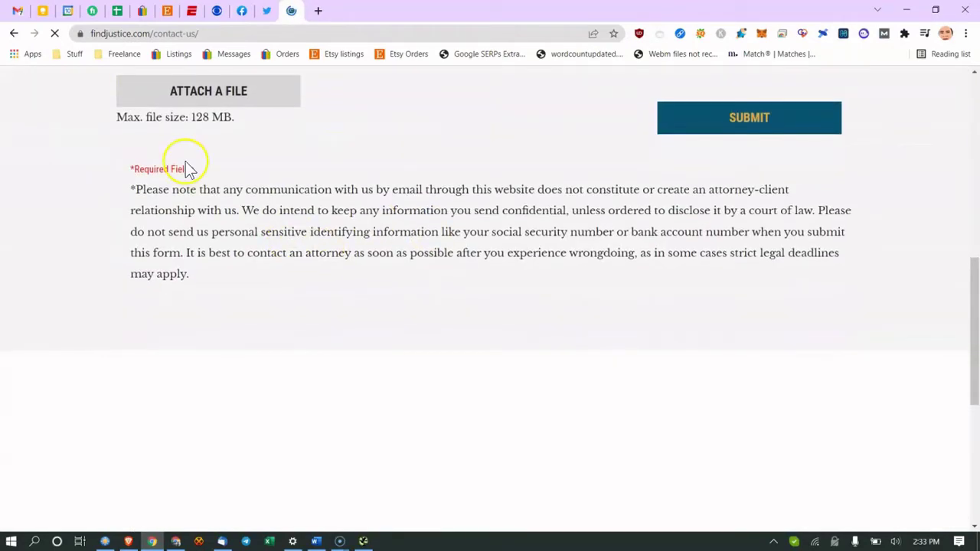
scroll(470, 385, "down", 2)
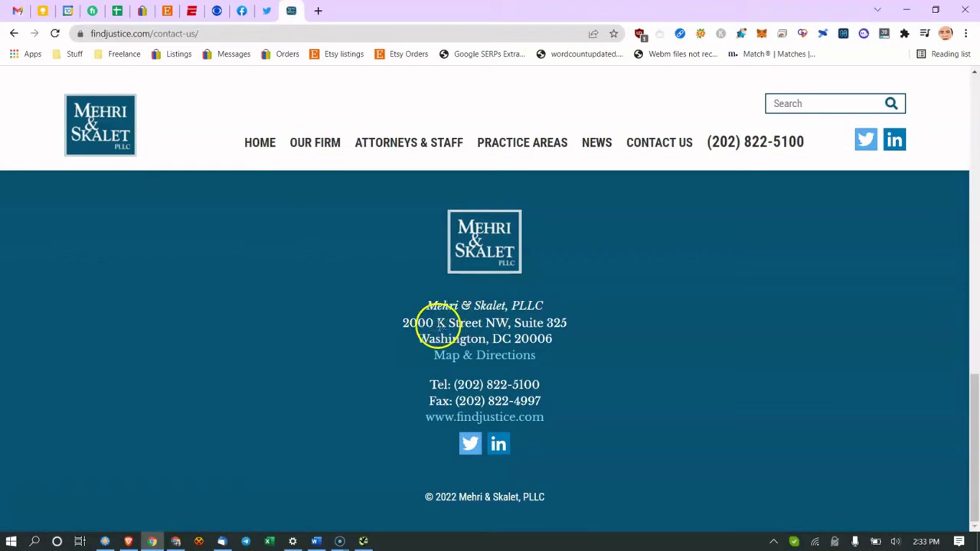
left_click(474, 323)
left_click_drag(474, 323, 508, 324)
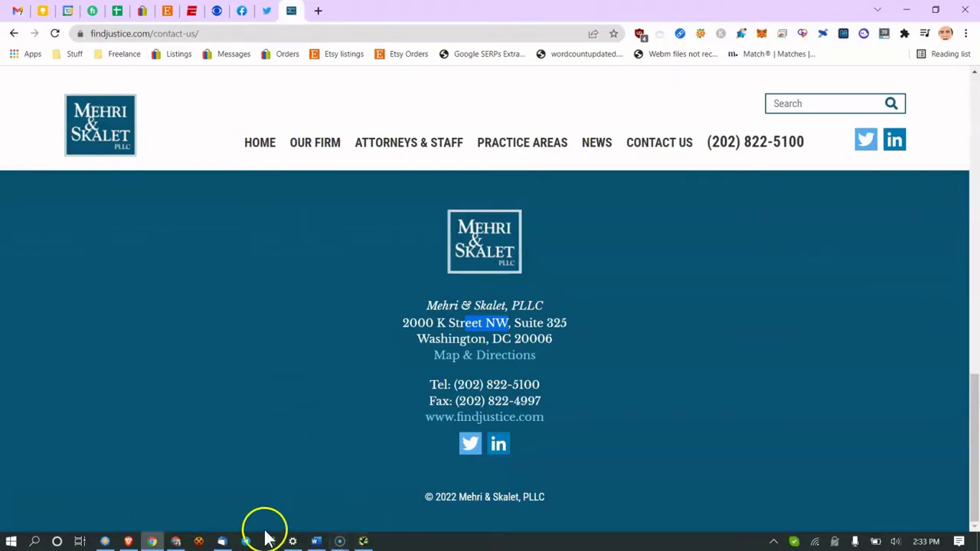
Return to the Word document and skim the Local SEO and Other Observations notes through to the end
left_click(318, 541)
scroll(617, 340, "down", 15)
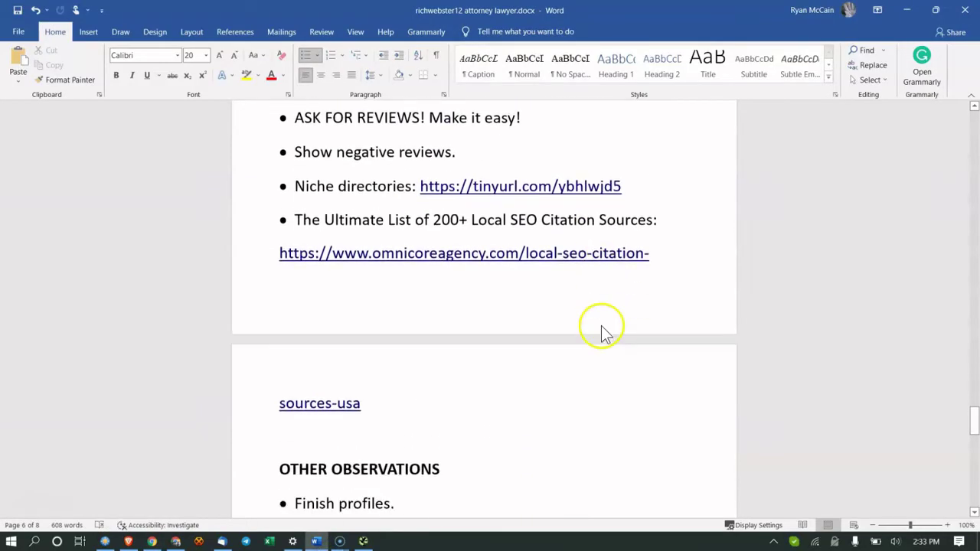
scroll(603, 327, "down", 5)
scroll(602, 327, "up", 10)
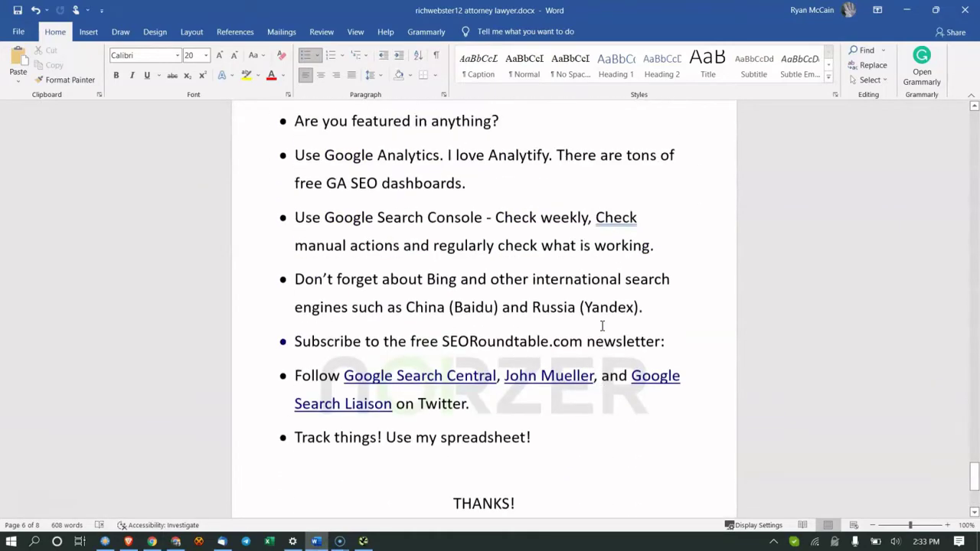
scroll(603, 327, "up", 6)
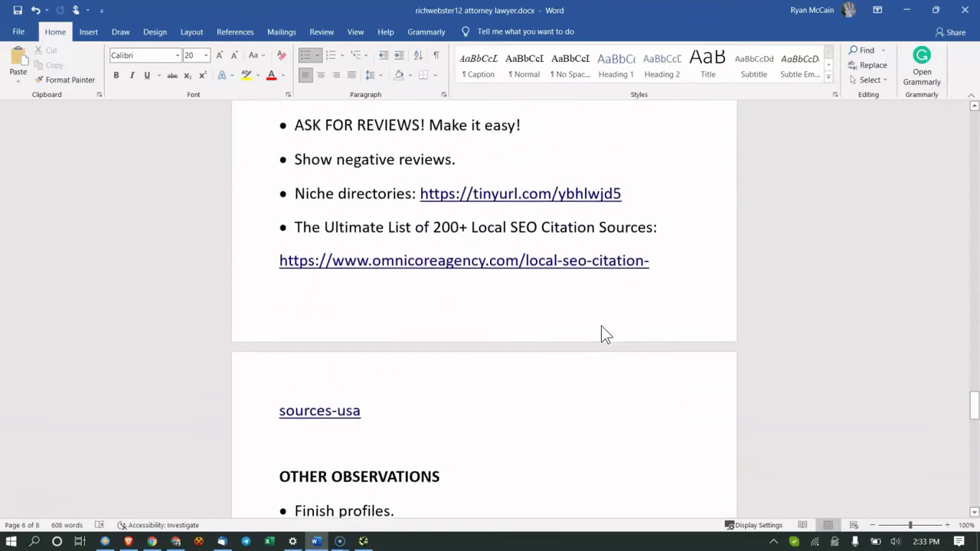
scroll(601, 333, "up", 6)
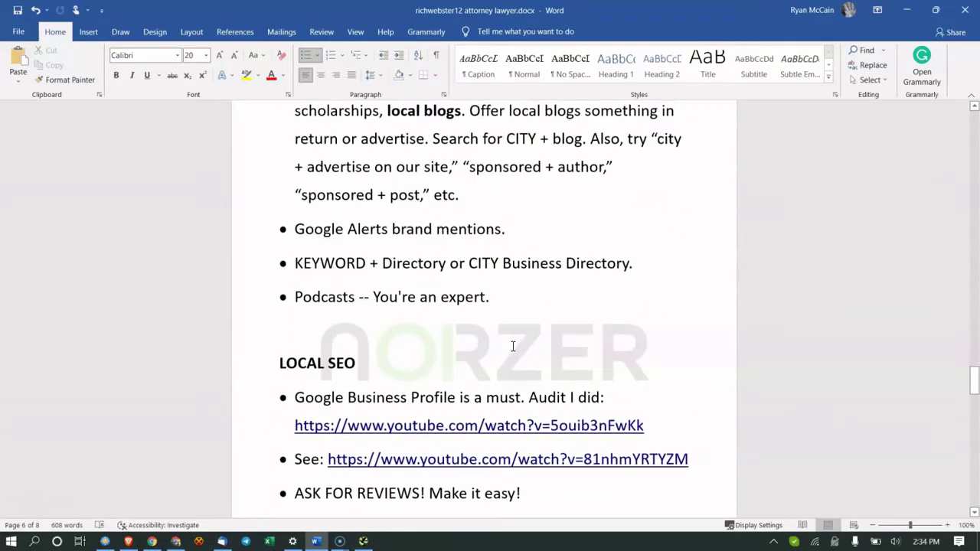
Add a HARO bullet below the Podcasts bullet in the backlink notes
left_click(496, 277)
scroll(493, 279, "up", 5)
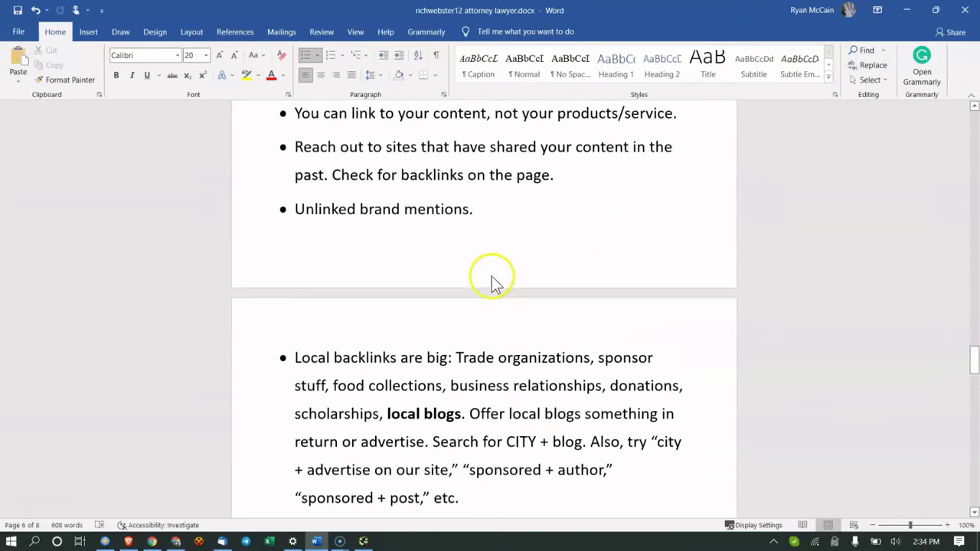
scroll(368, 436, "down", 1)
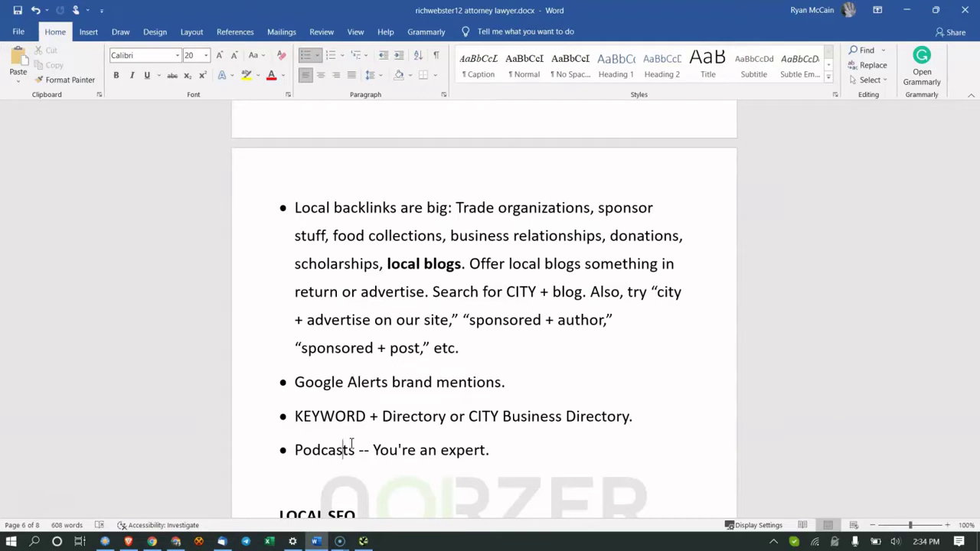
scroll(351, 444, "down", 3)
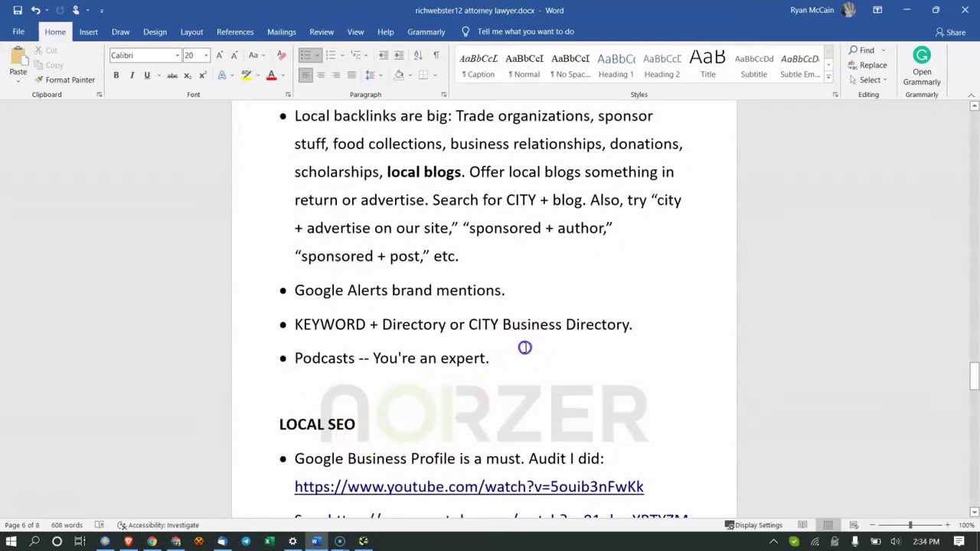
key("Return")
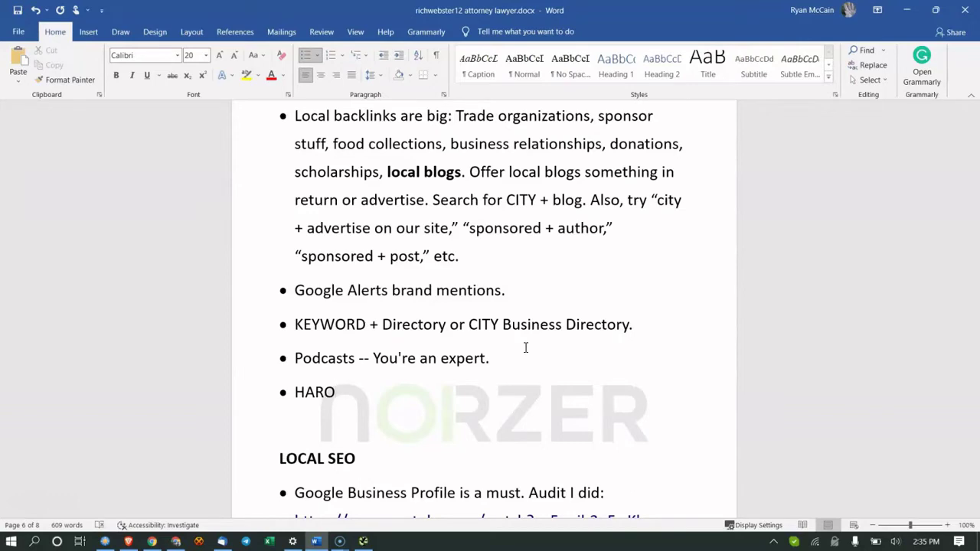
Insert "(GMB)" after "Google Business Profile" in the first Local SEO bullet
scroll(525, 348, "down", 5)
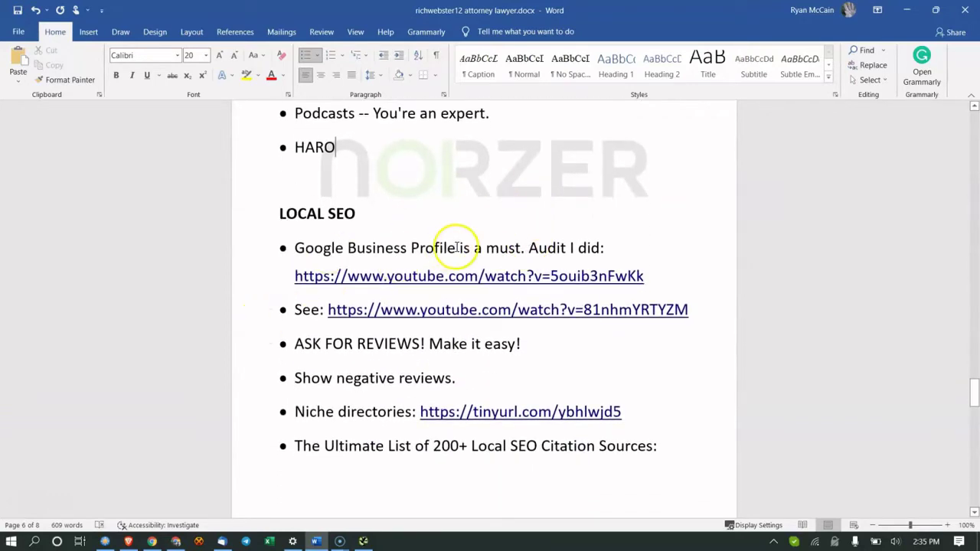
left_click(455, 247)
type("(GMB)")
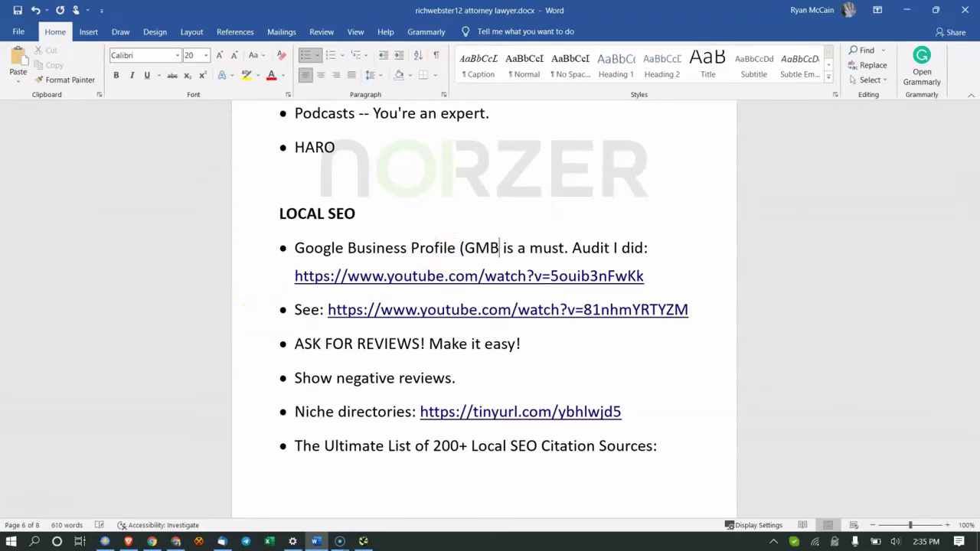
Switch to Chrome and search Google for "mehri and skalet" in a new tab
left_click(151, 542)
scroll(548, 245, "up", 2)
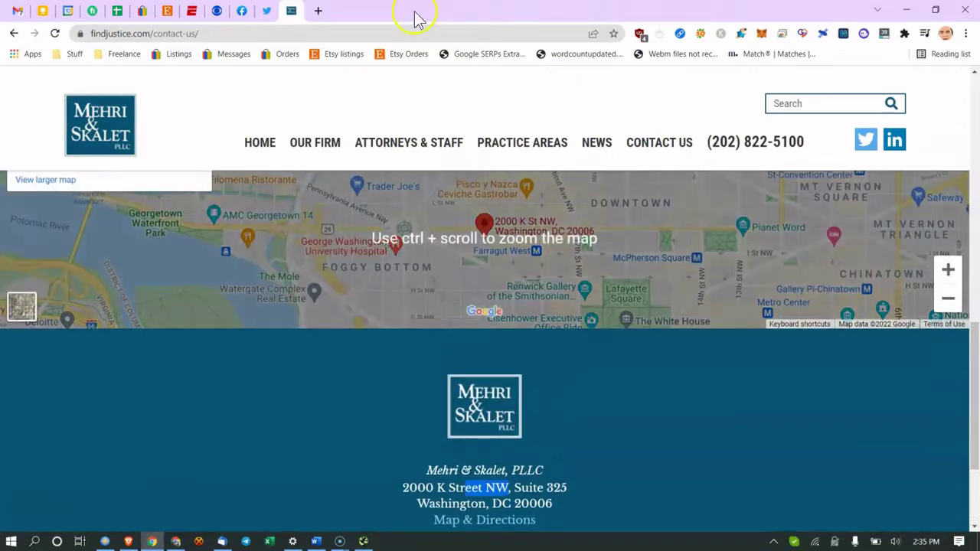
left_click(317, 13)
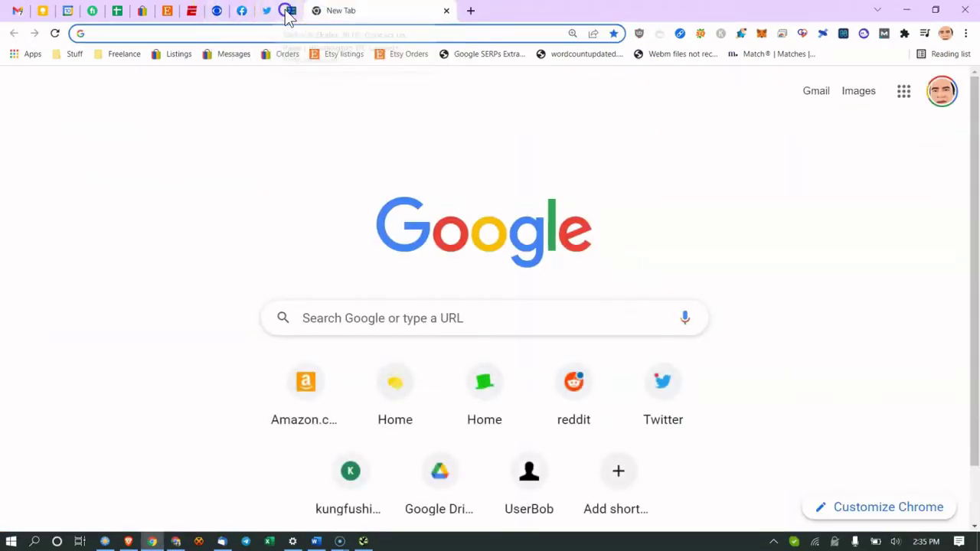
left_click(290, 11)
left_click(360, 12)
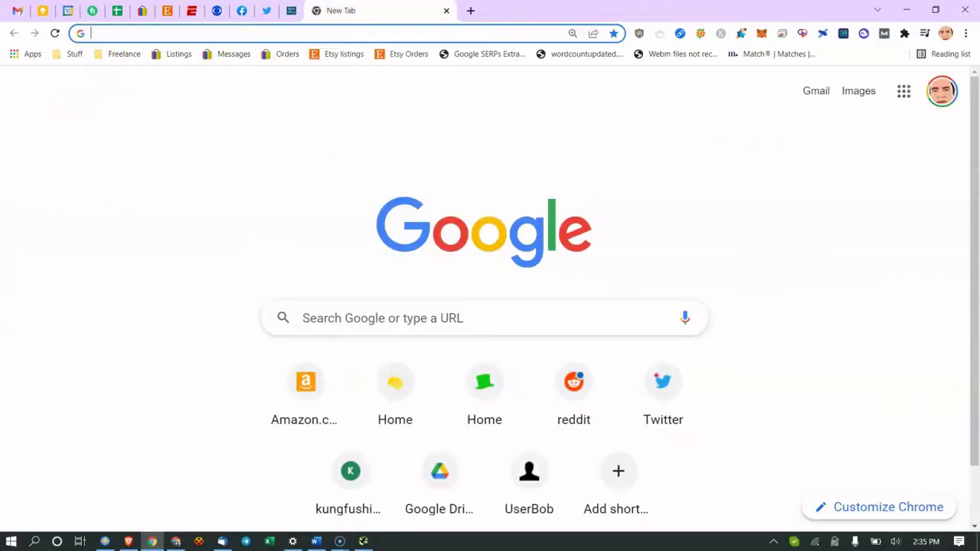
type("mehri a")
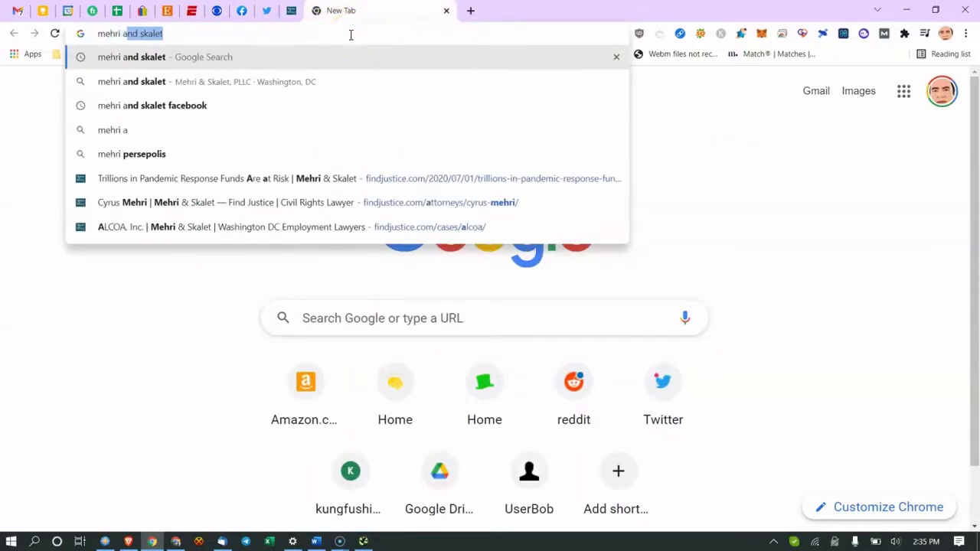
key("Return")
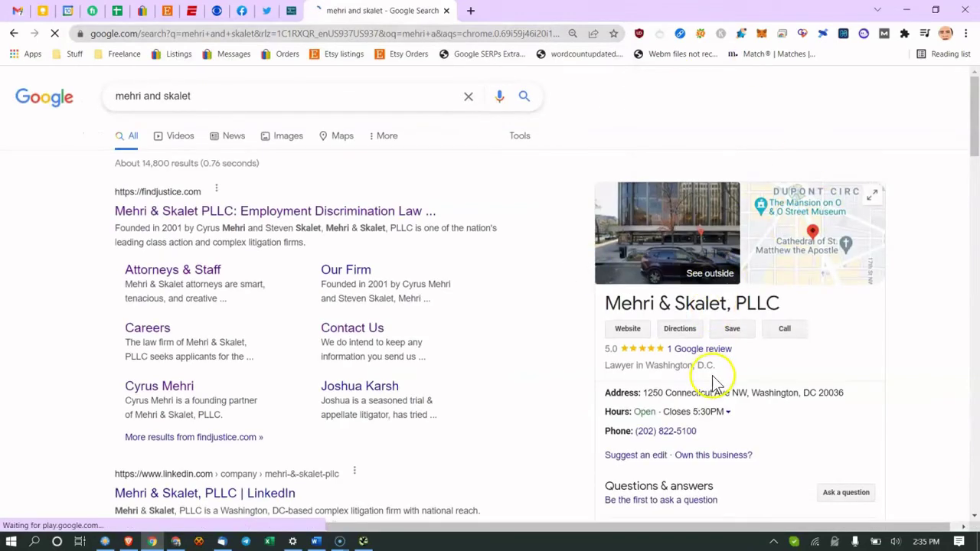
Examine the firm's Google business profile and web reviews, and check the practice areas listed on its website
scroll(682, 291, "down", 5)
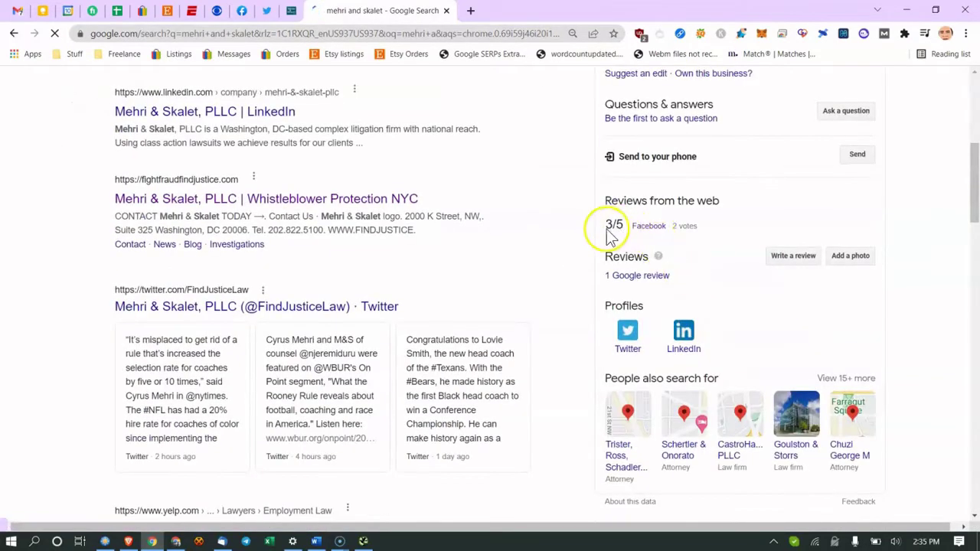
left_click_drag(605, 238, 482, 253)
left_click(910, 277)
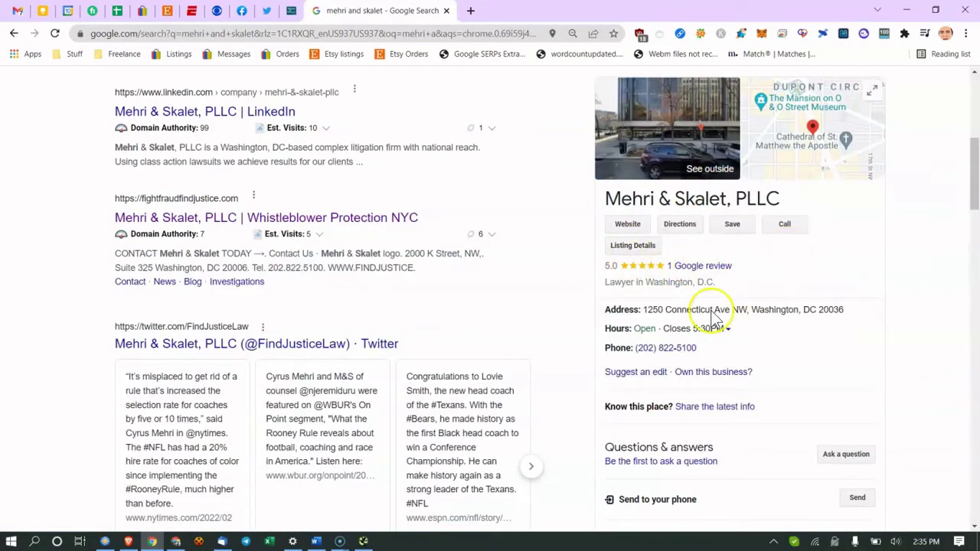
scroll(726, 313, "down", 8)
scroll(724, 333, "up", 4)
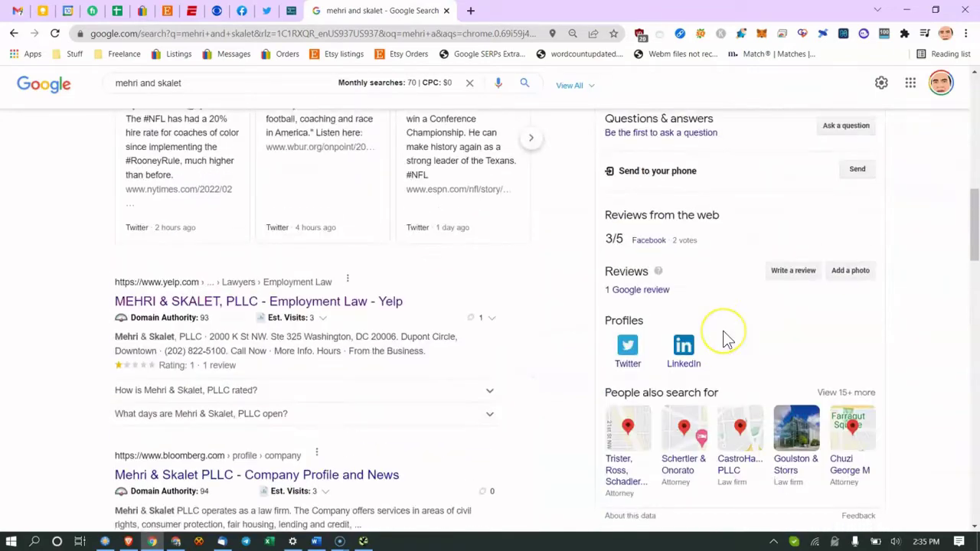
scroll(728, 340, "up", 7)
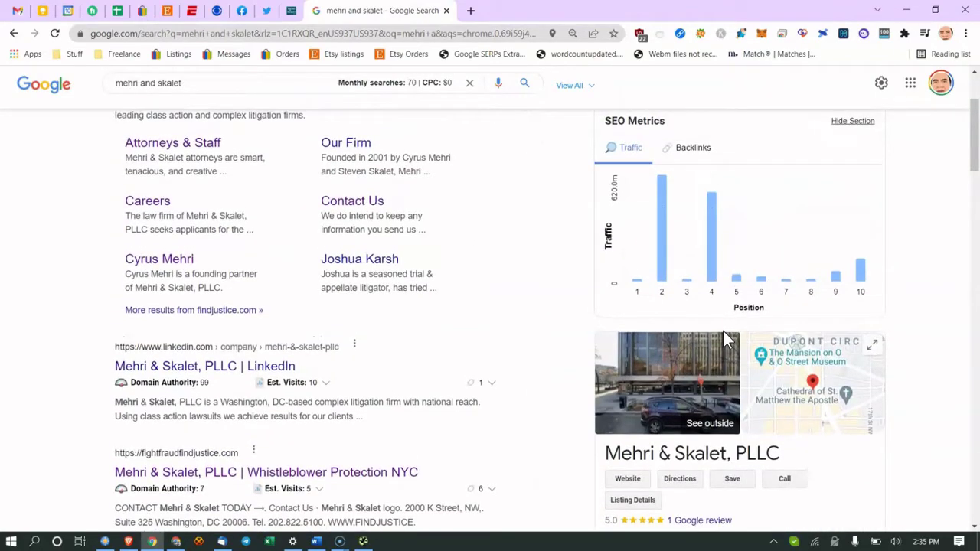
left_click(758, 335)
left_click(302, 16)
mouse_move(569, 138)
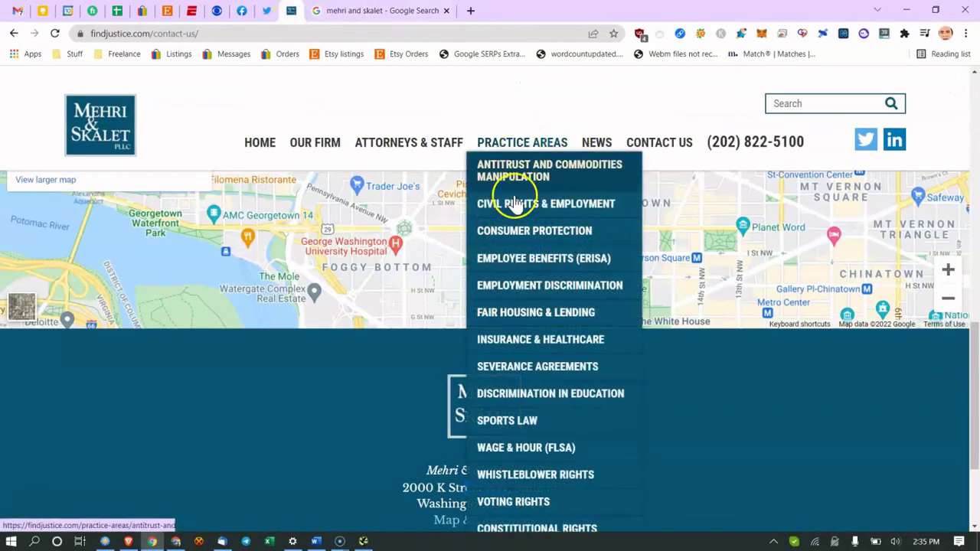
Return to Word, open the linked Google Business Profile audit video, check its title on YouTube and close it
left_click(317, 542)
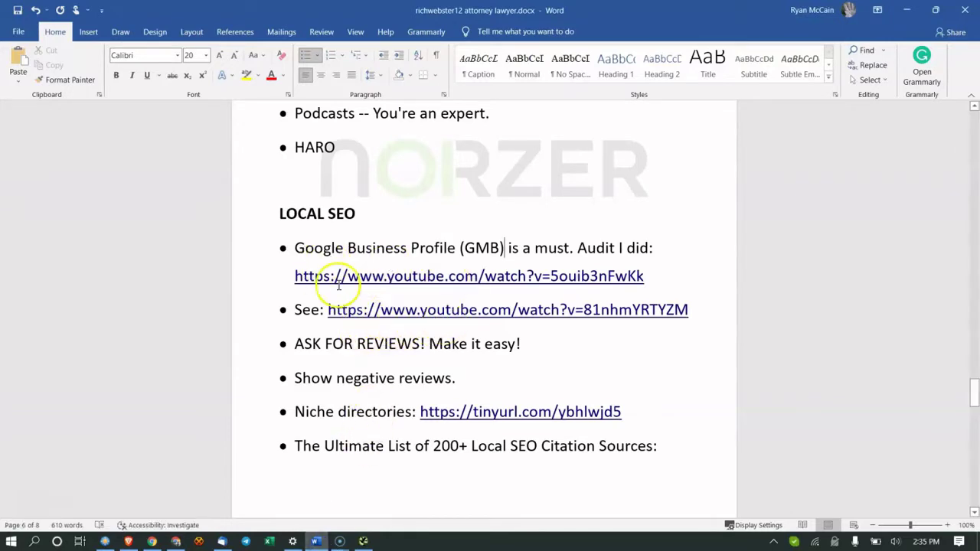
left_click(377, 285, "ctrl")
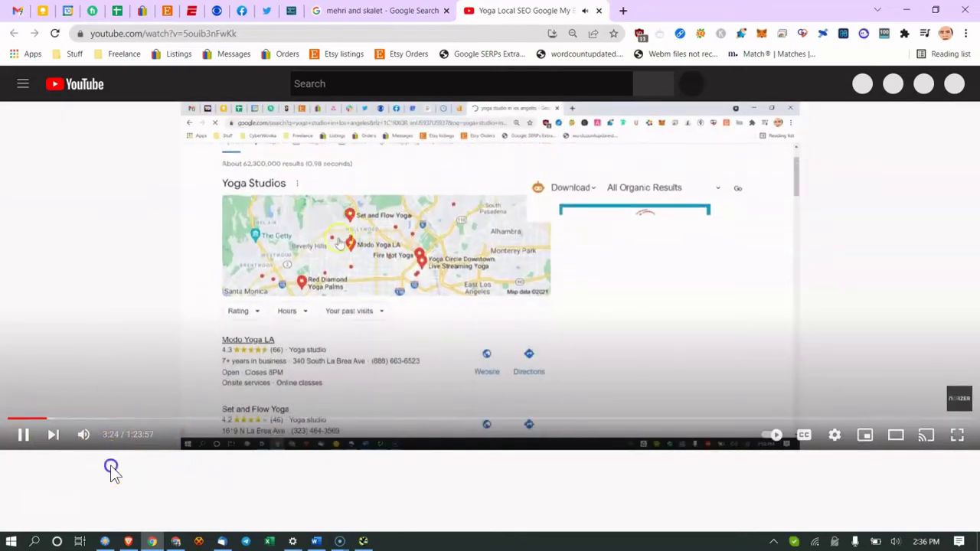
scroll(112, 466, "down", 1)
scroll(112, 460, "down", 1)
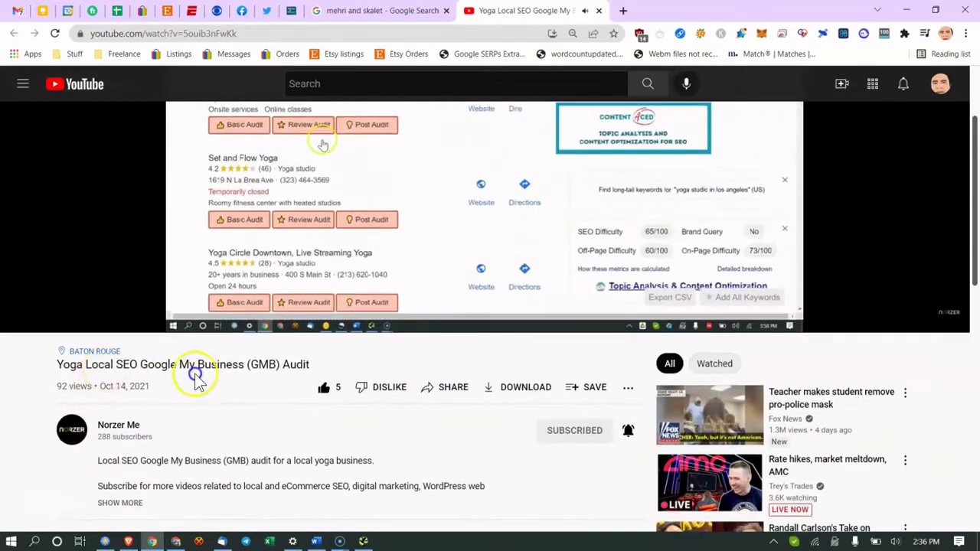
left_click_drag(192, 376, 104, 365)
left_click(599, 10)
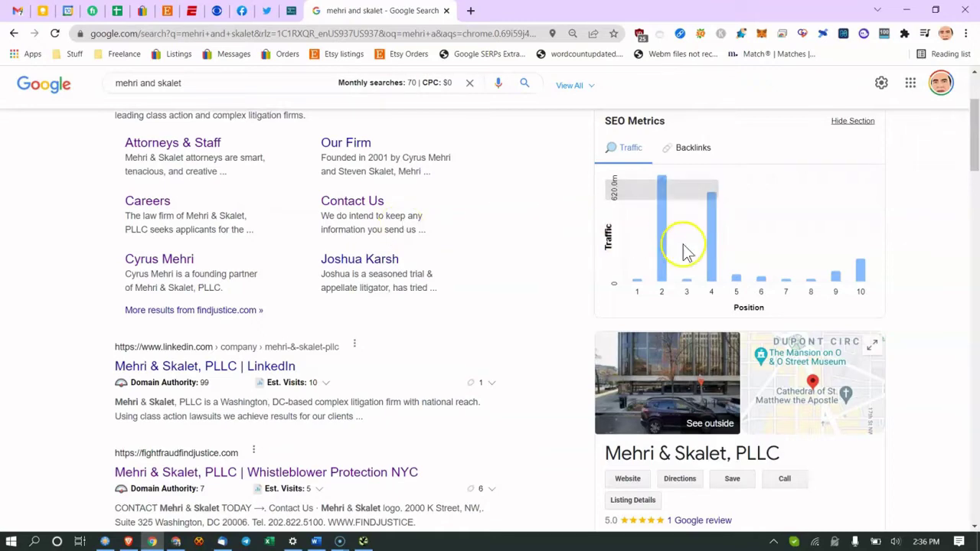
Check the photo, review, address and hours details in the firm's Google business profile
scroll(693, 328, "down", 3)
scroll(708, 345, "up", 3)
scroll(697, 398, "down", 2)
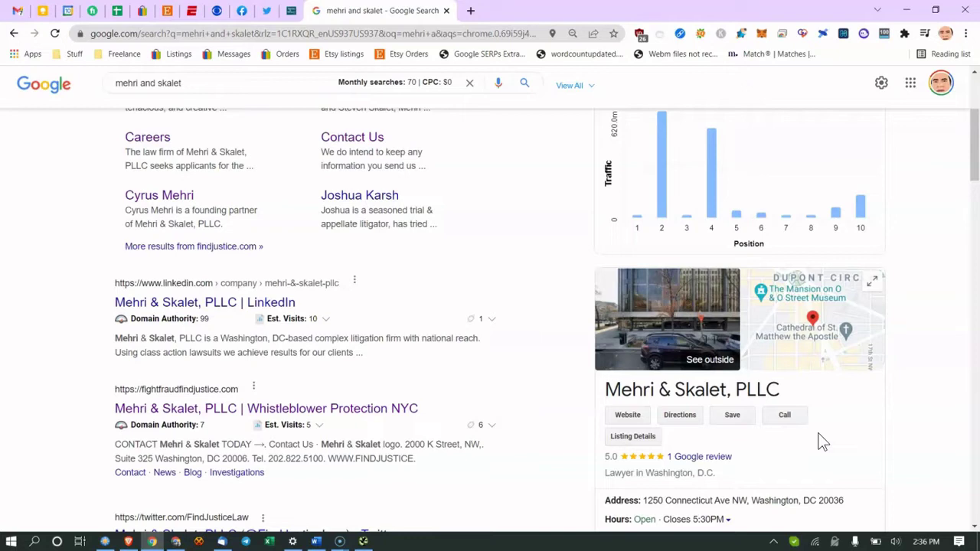
scroll(678, 387, "down", 2)
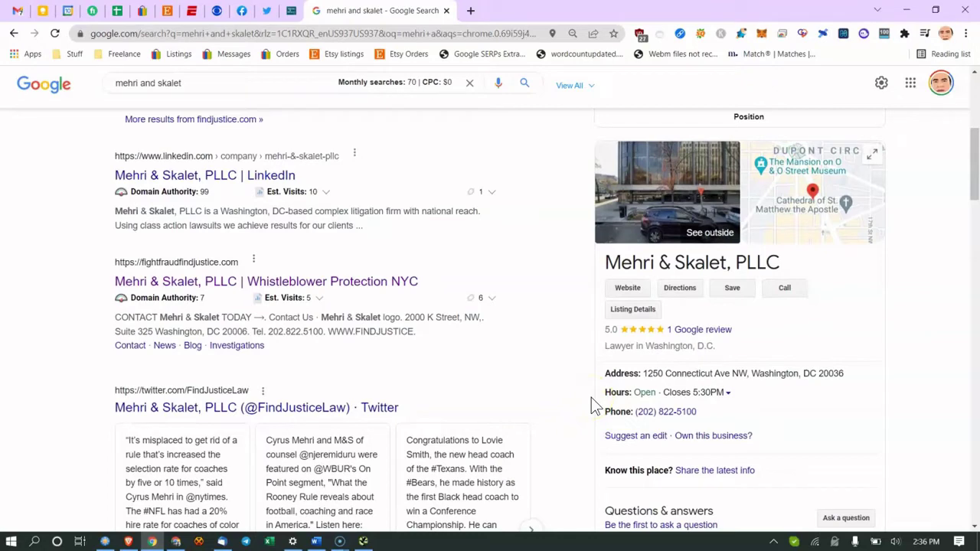
Return to Word, open the YouTube link in the "See:" bullet, pause the video, look over its page and close it
left_click(316, 541)
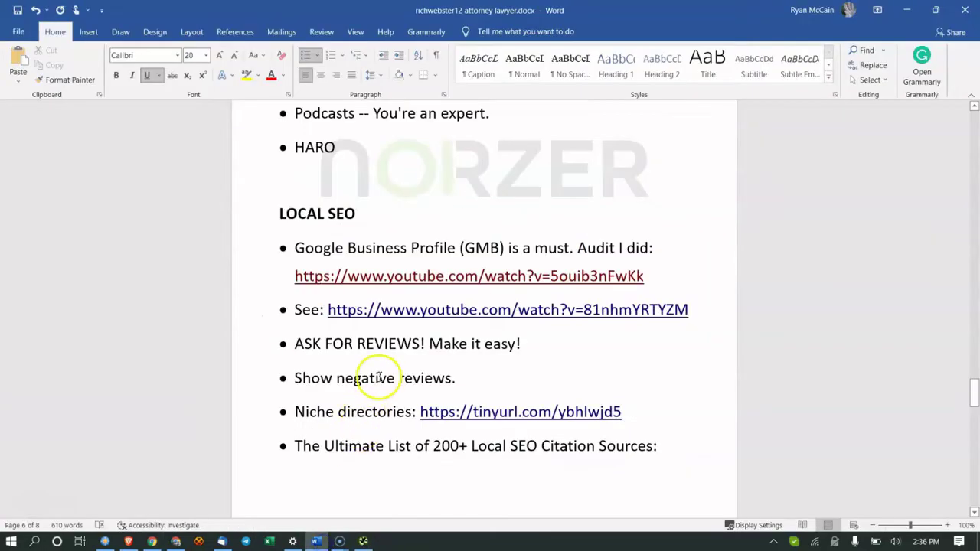
left_click(405, 309, "ctrl")
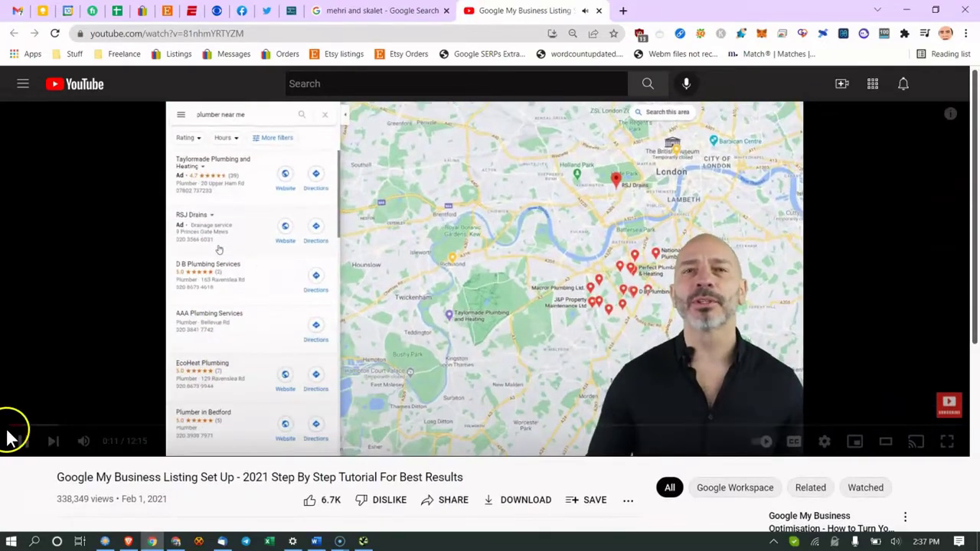
left_click(24, 443)
scroll(76, 474, "down", 1)
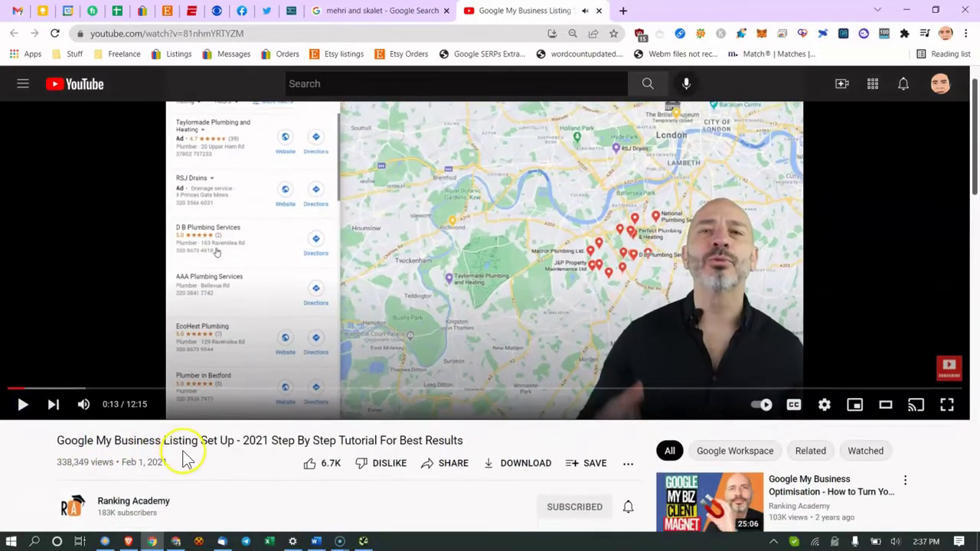
left_click_drag(312, 418, 387, 416)
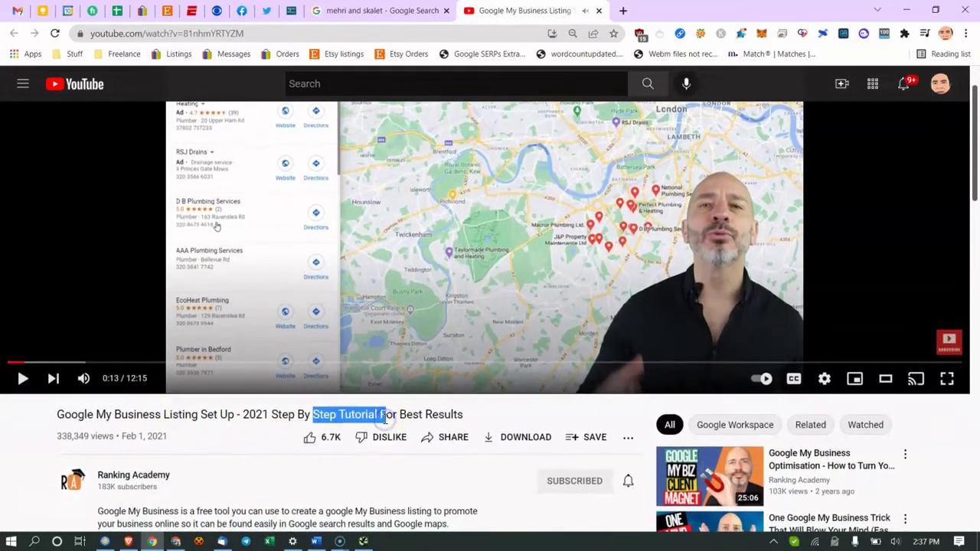
scroll(385, 420, "down", 2)
scroll(384, 422, "up", 3)
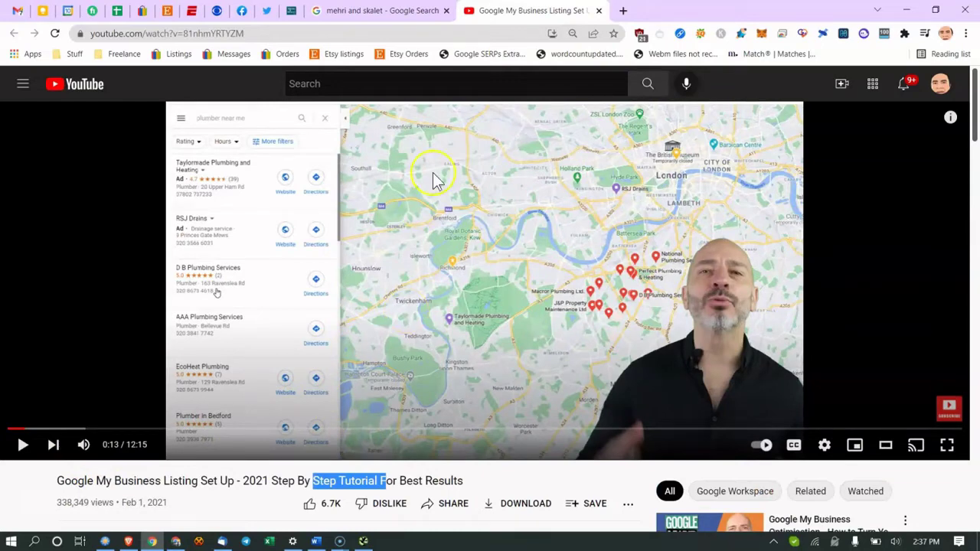
left_click(602, 11)
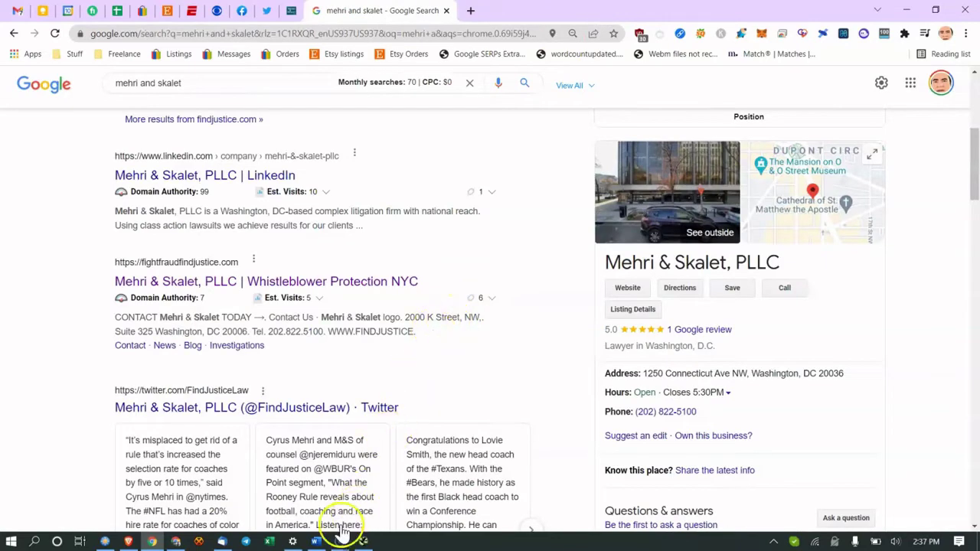
Return to Word and review the "Show negative reviews." bullet under LOCAL SEO
left_click(319, 541)
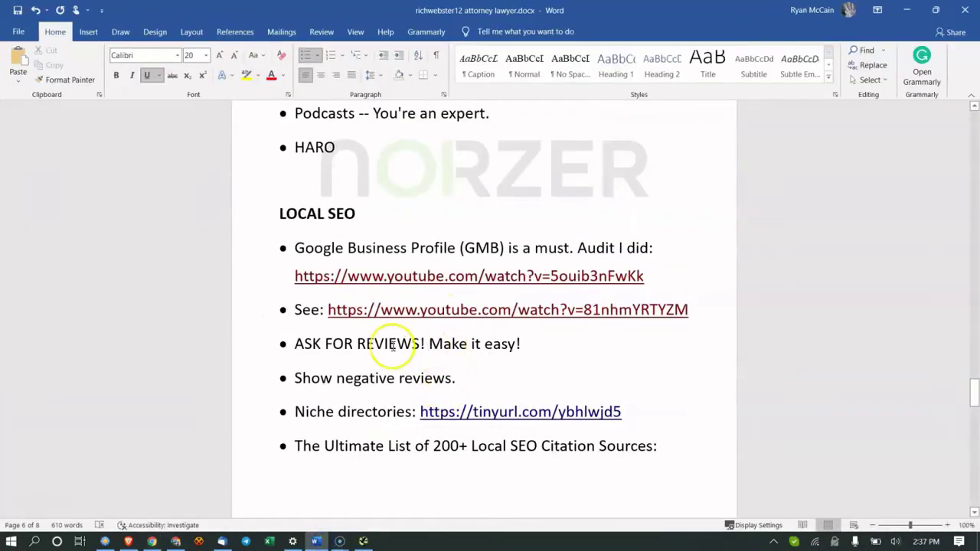
left_click(349, 378)
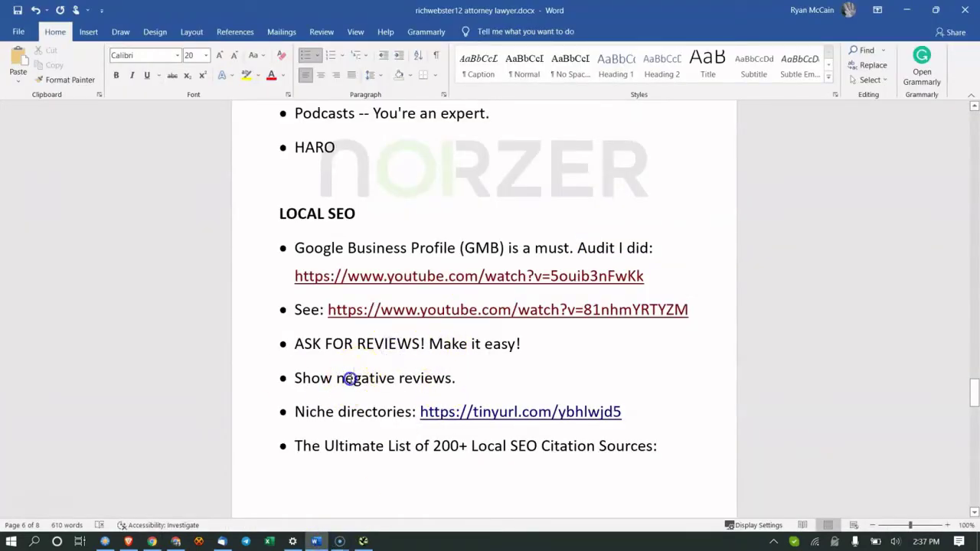
left_click_drag(296, 377, 385, 378)
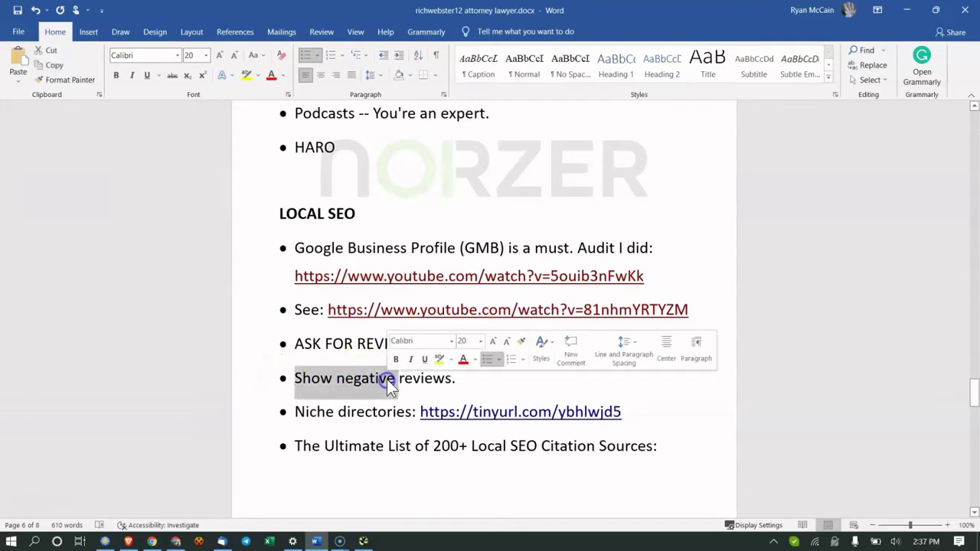
left_click(387, 378)
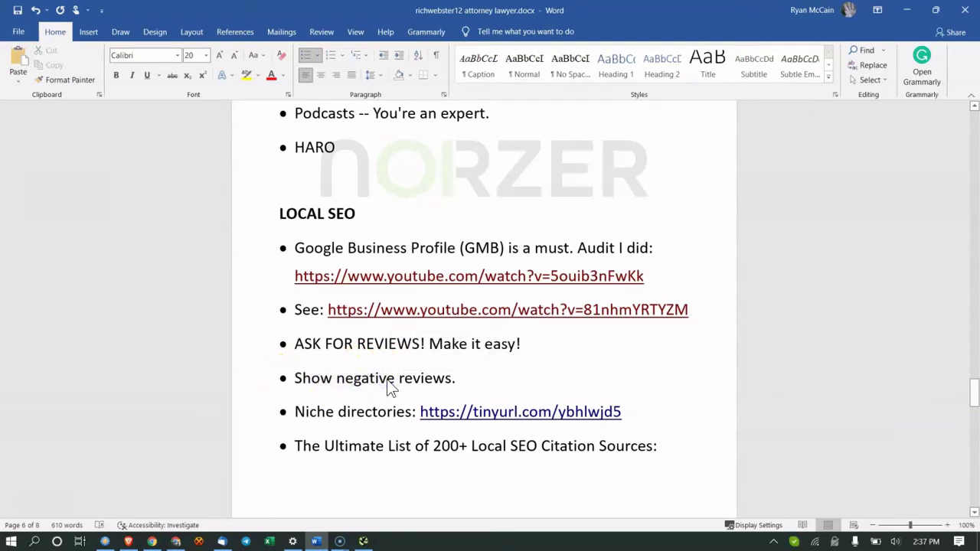
Open the "Niche directories" link and follow the Loganix result on legal directories and local SEO citations for lawyers
left_click(439, 412)
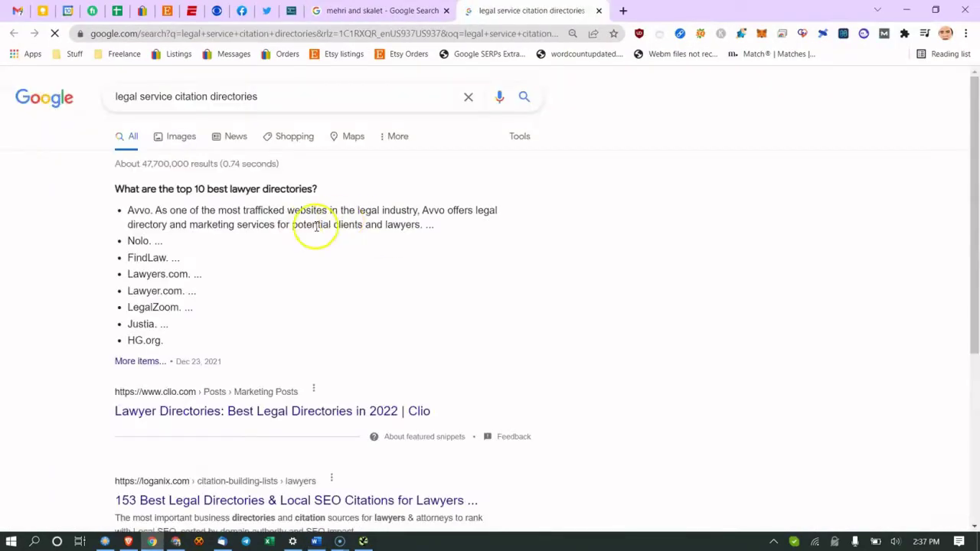
scroll(122, 92, "down", 1)
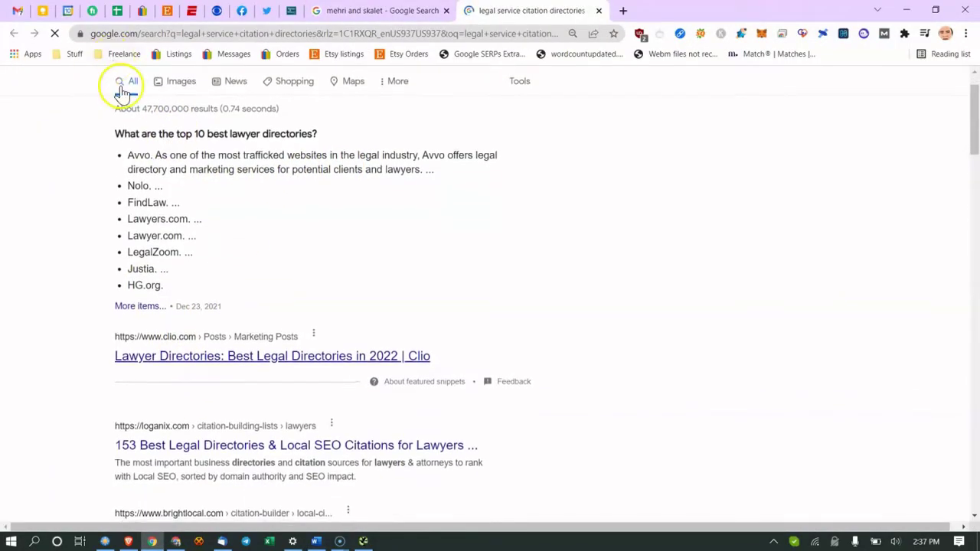
scroll(146, 82, "up", 1)
scroll(238, 131, "down", 2)
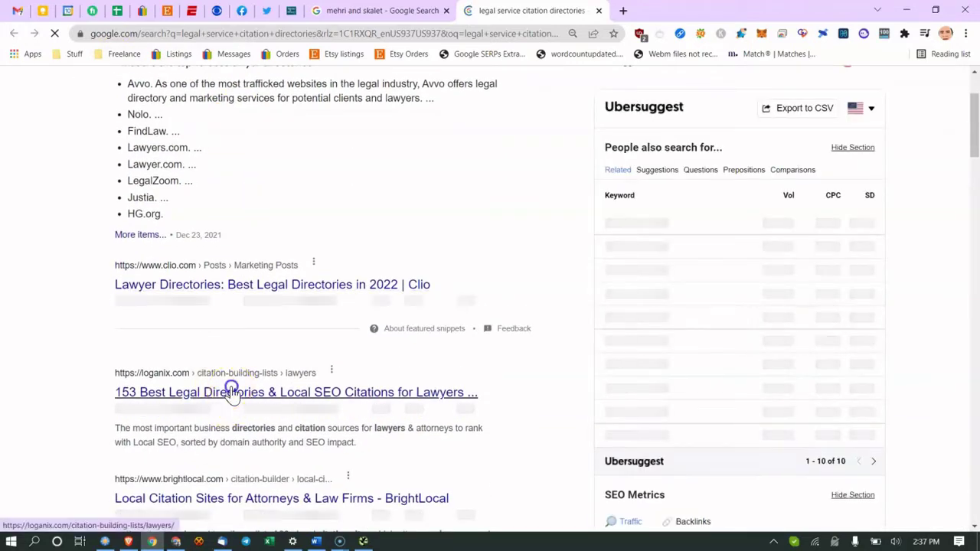
left_click(122, 392)
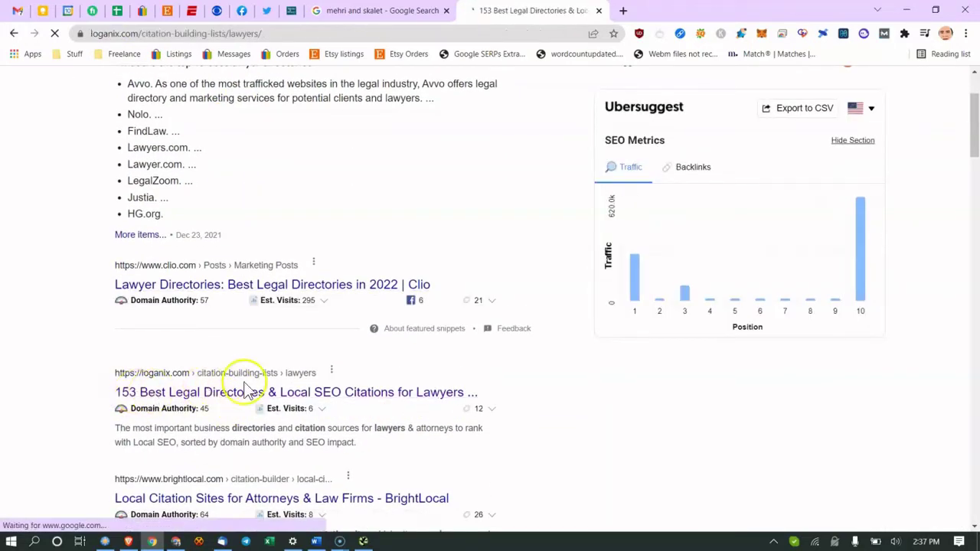
Find the directory table on the Loganix page and sort it by DA, highest first
scroll(414, 301, "down", 8)
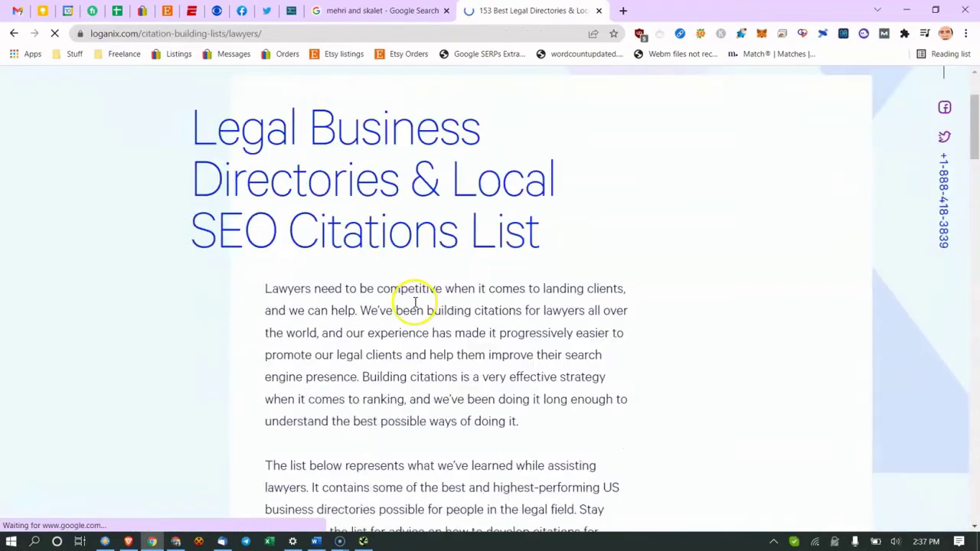
scroll(415, 301, "down", 9)
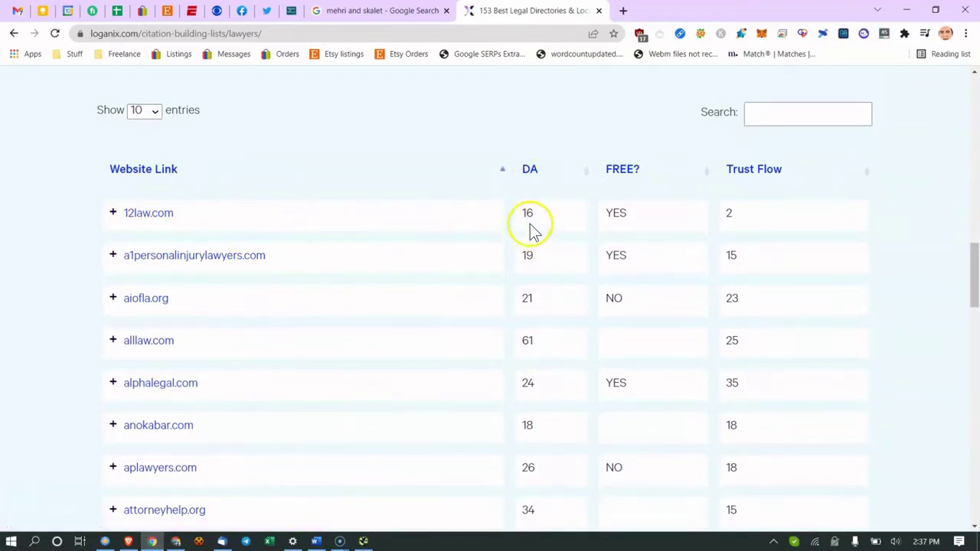
left_click_drag(528, 214, 533, 221)
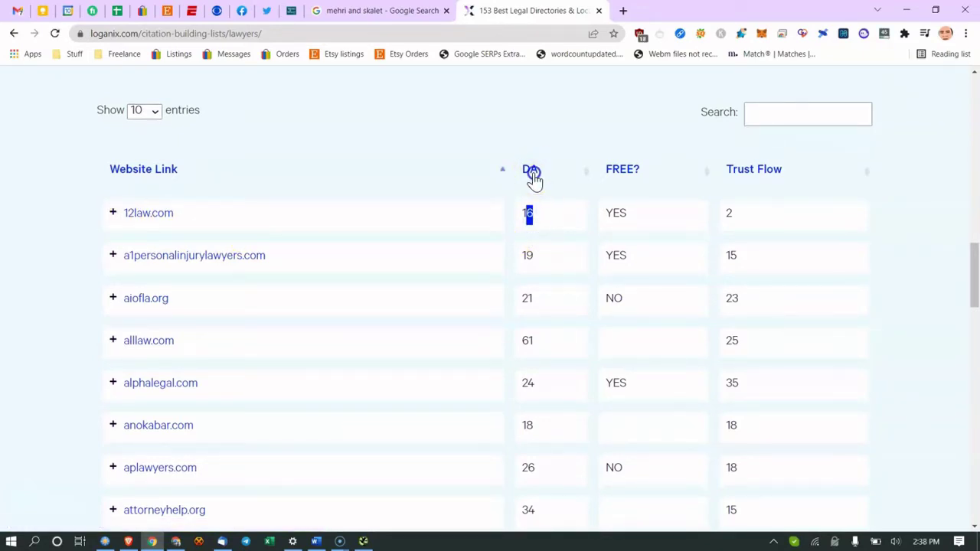
left_click(539, 181)
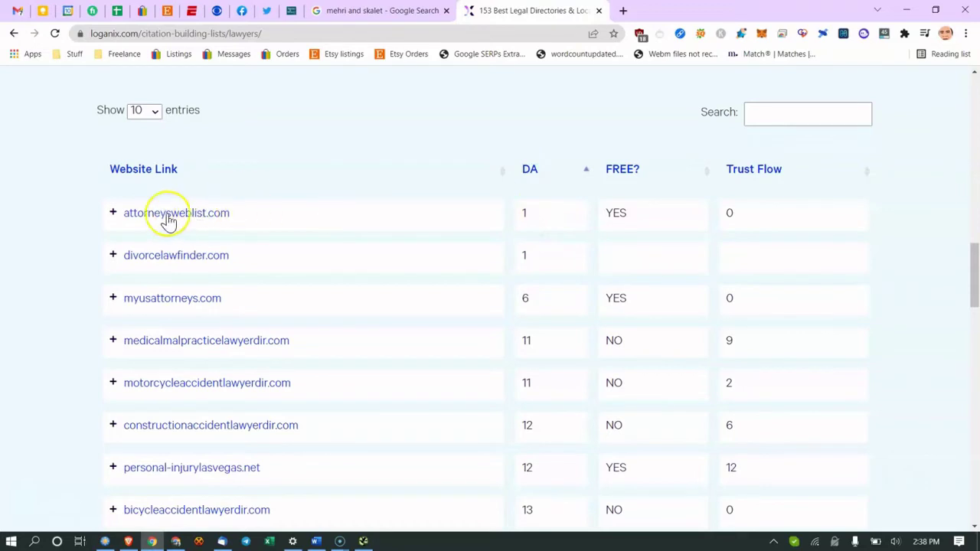
left_click(532, 170)
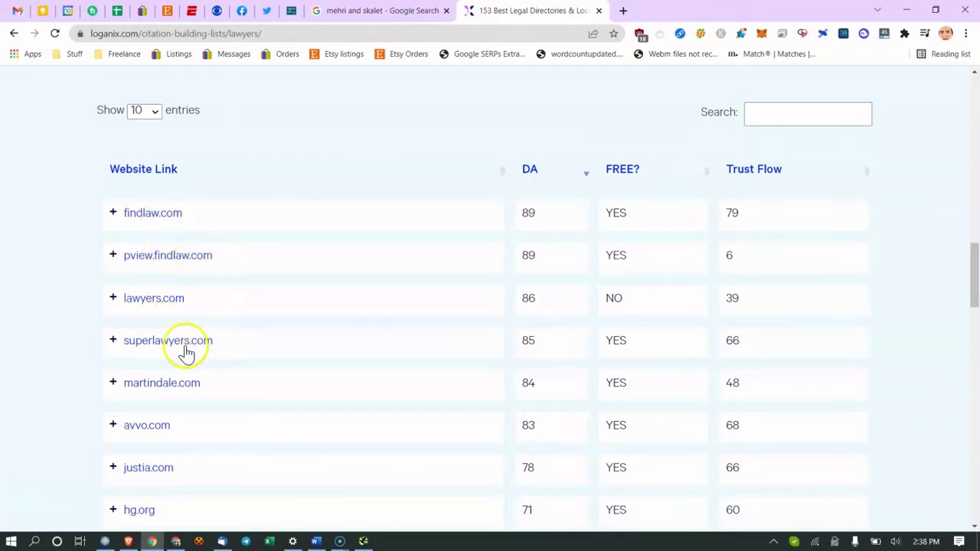
Look through the first two pages of the sorted directory table, then close the Loganix page
scroll(180, 371, "down", 3)
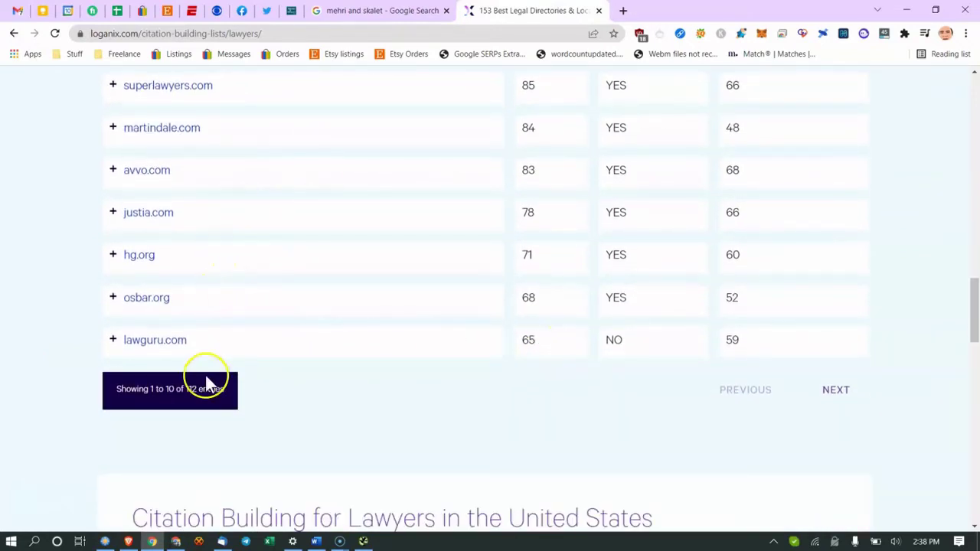
left_click(836, 392)
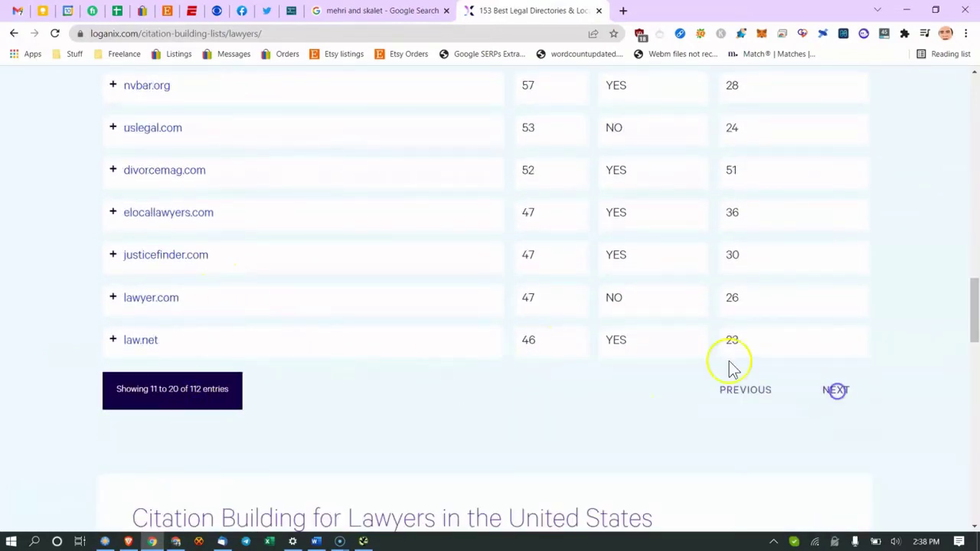
scroll(322, 203, "up", 3)
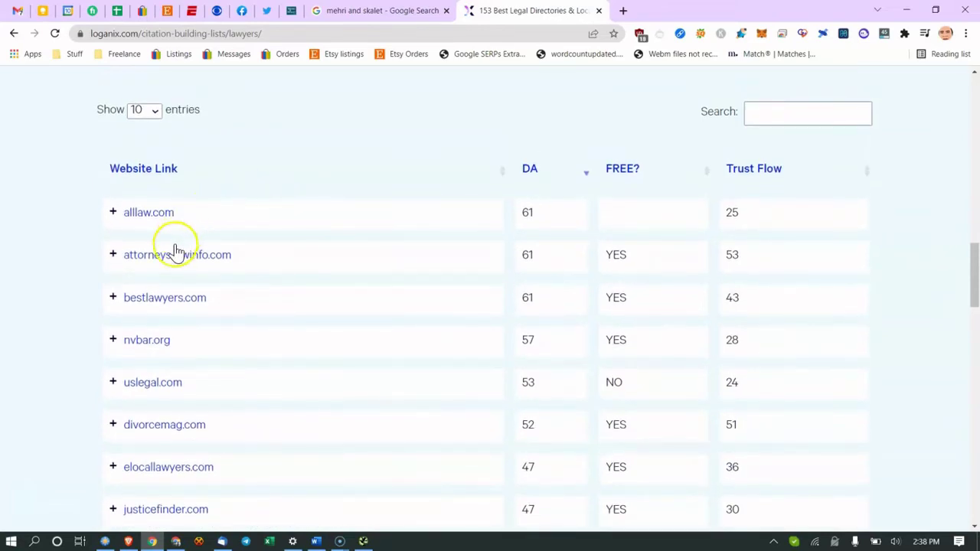
scroll(267, 366, "down", 1)
scroll(486, 401, "down", 3)
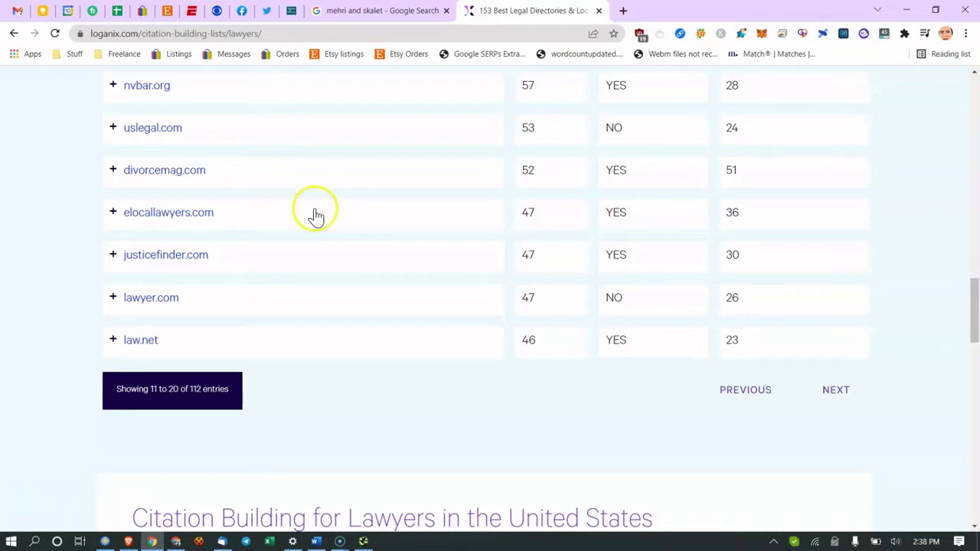
left_click(603, 11)
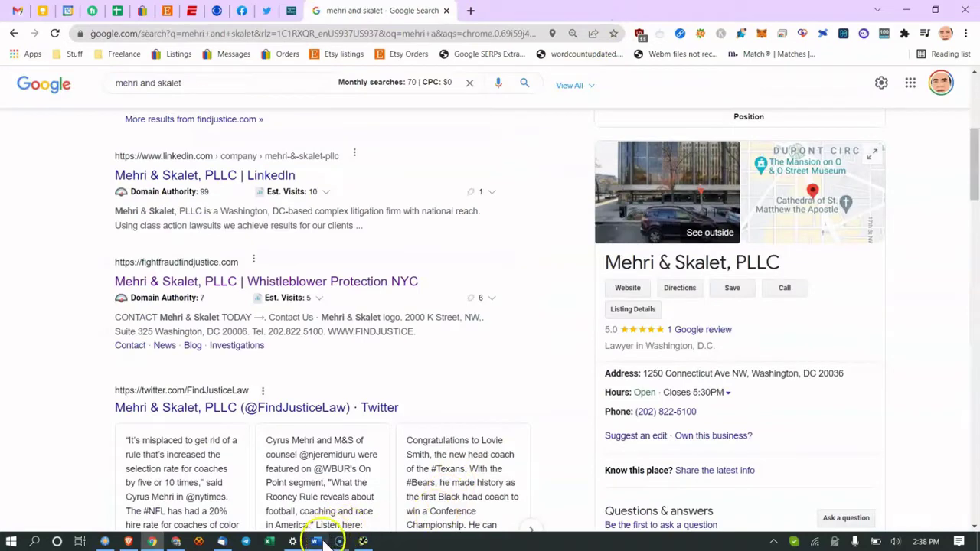
Return to Word and open the omnicoreagency.com link for the list of local SEO citation sources
left_click(315, 541)
scroll(392, 458, "down", 2)
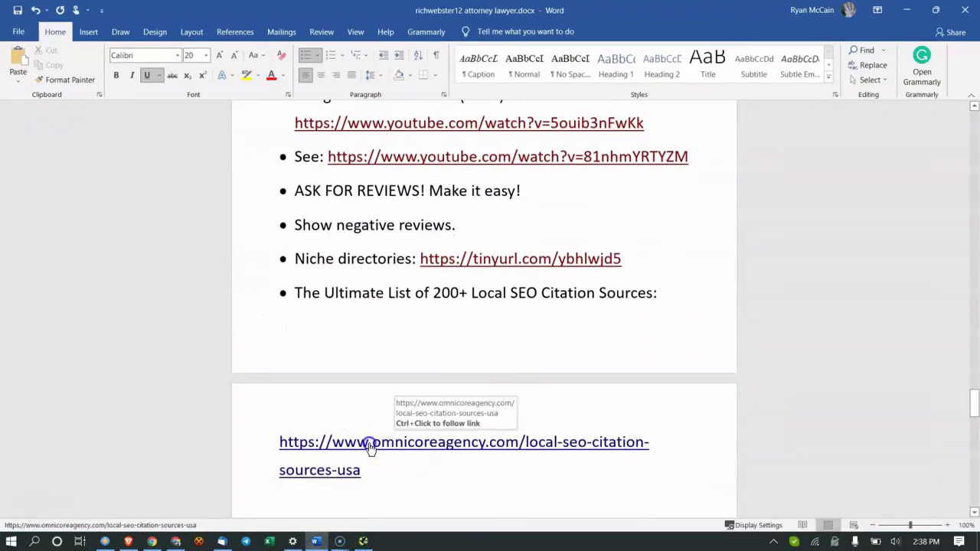
left_click(418, 441, "ctrl")
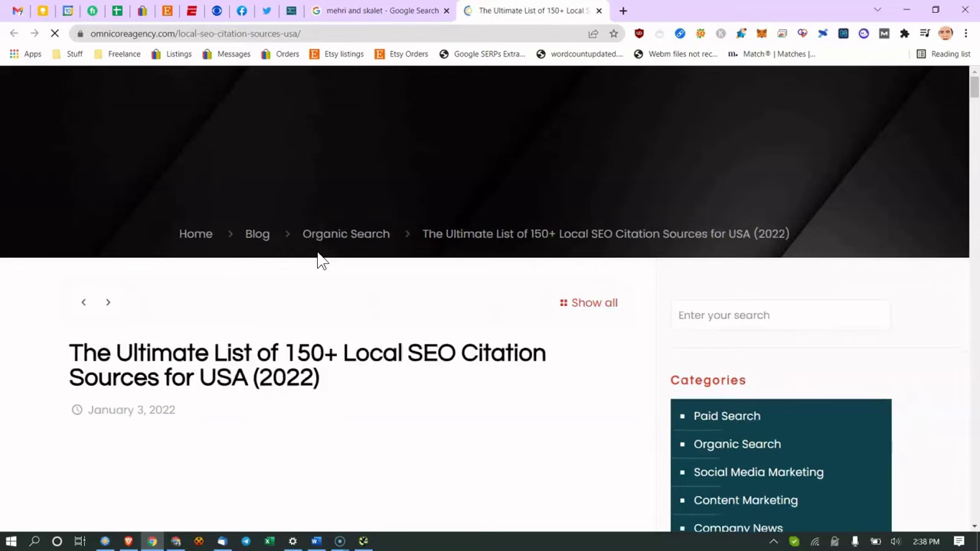
Examine the opening rows of the Omnicore citation source table, from Facebook and Apple Maps through Google, Yelp, Tripadvisor and Bing
scroll(321, 260, "down", 7)
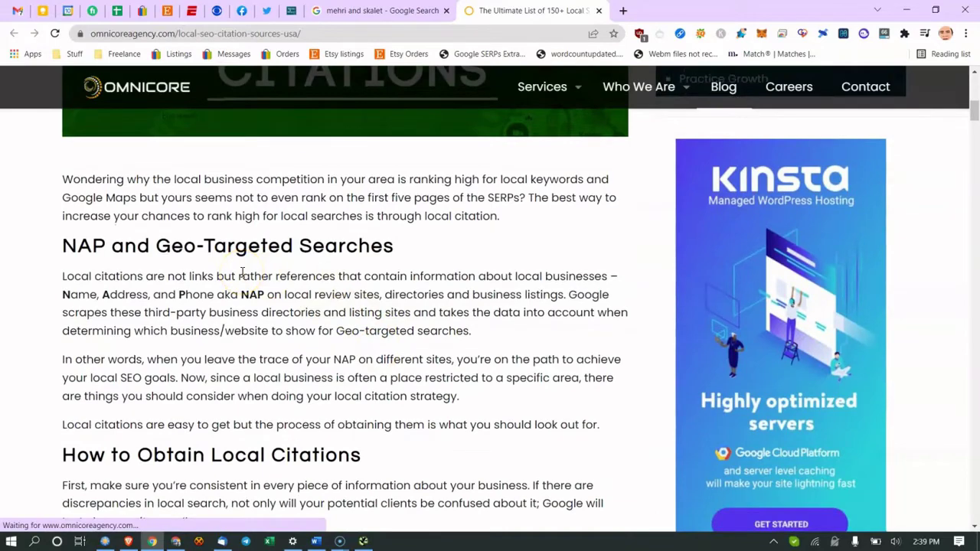
scroll(242, 273, "down", 3)
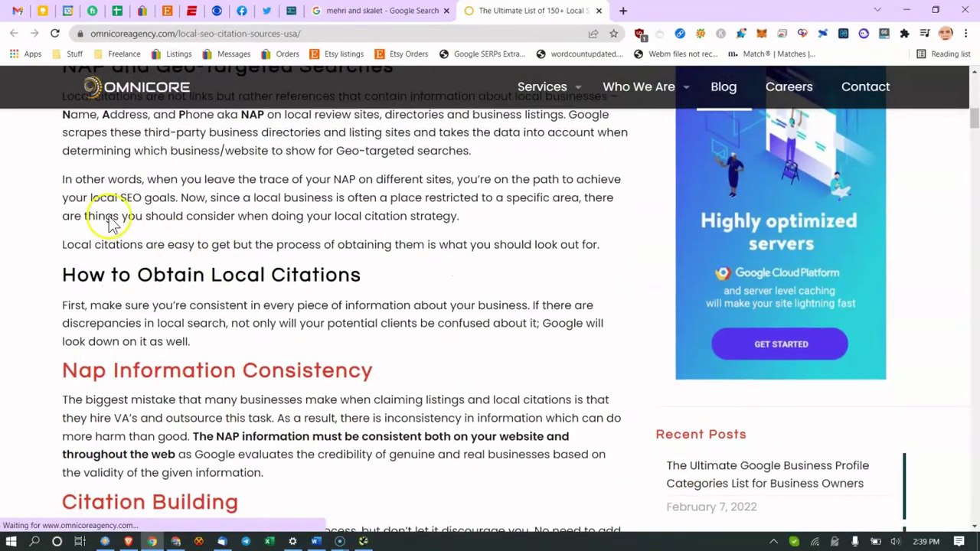
scroll(111, 222, "down", 10)
scroll(109, 207, "up", 4)
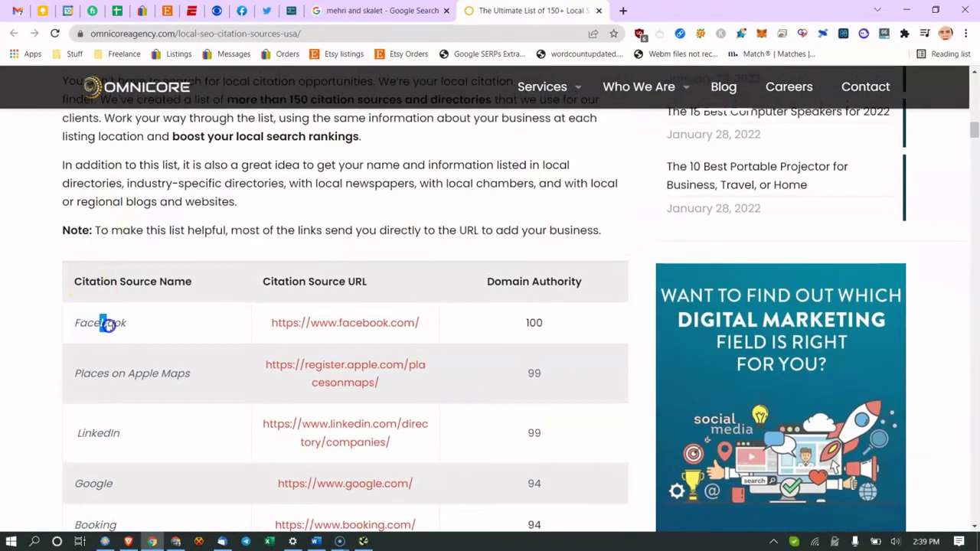
left_click(155, 374)
scroll(164, 349, "down", 2)
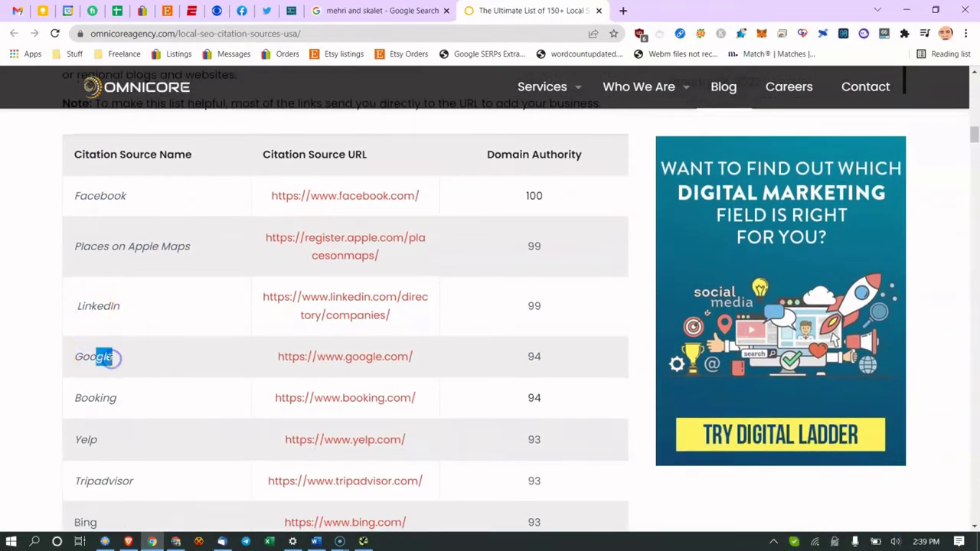
scroll(84, 345, "down", 2)
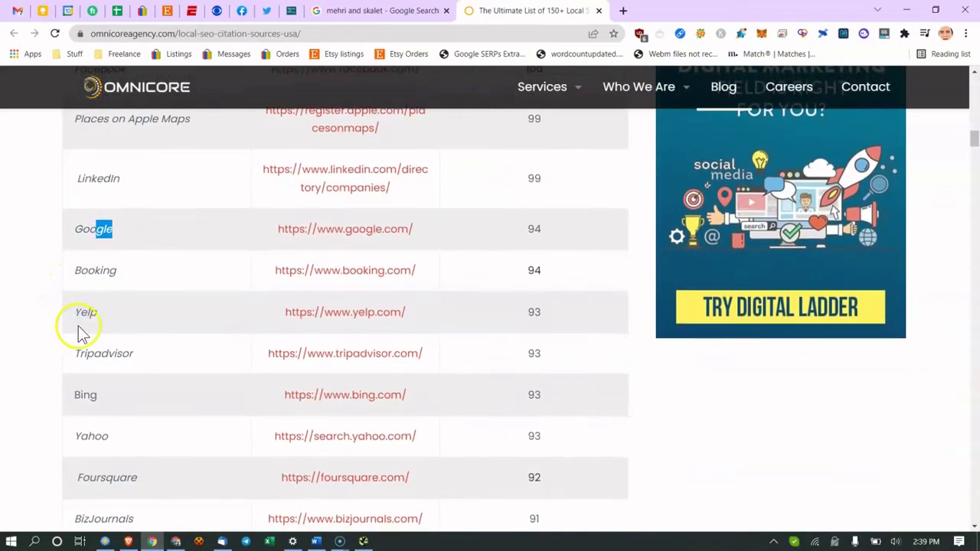
left_click_drag(80, 313, 105, 325)
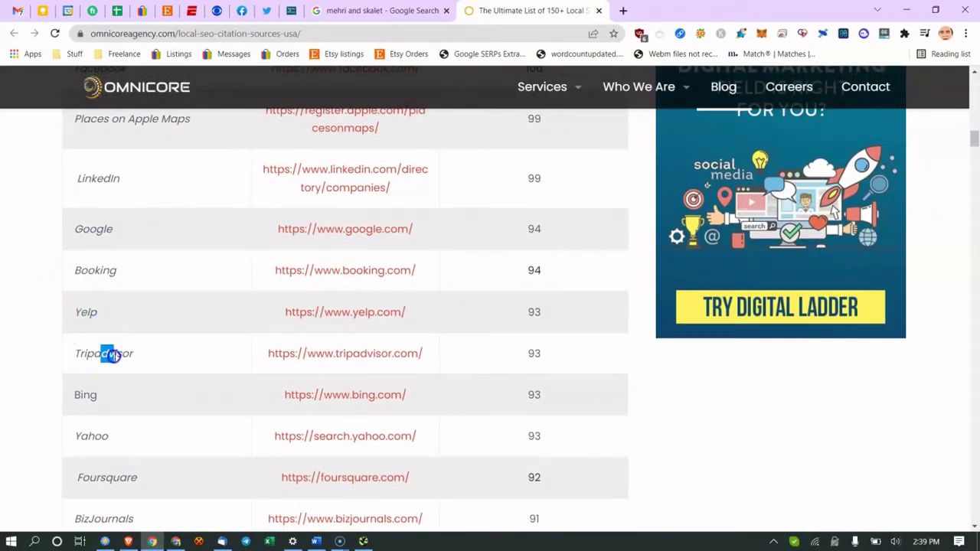
scroll(112, 354, "down", 2)
left_click_drag(59, 282, 90, 271)
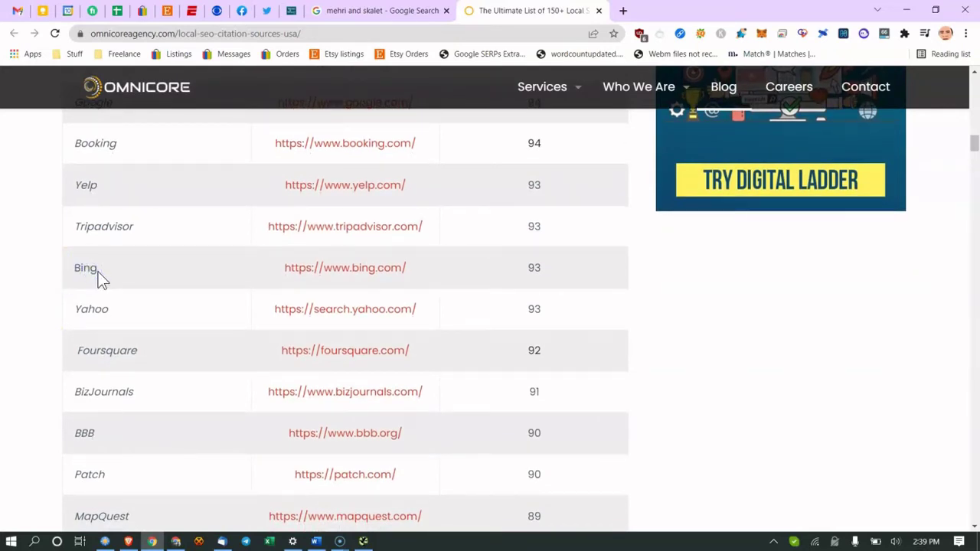
Check the Windows search suggestions for "lawyer nea", clear the query and close the search
left_click(35, 542)
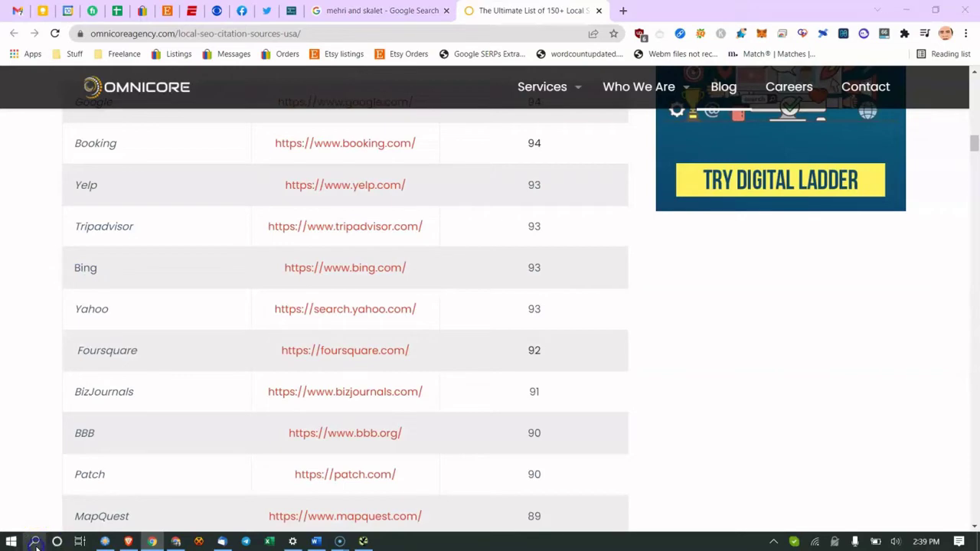
type("lawyer nea")
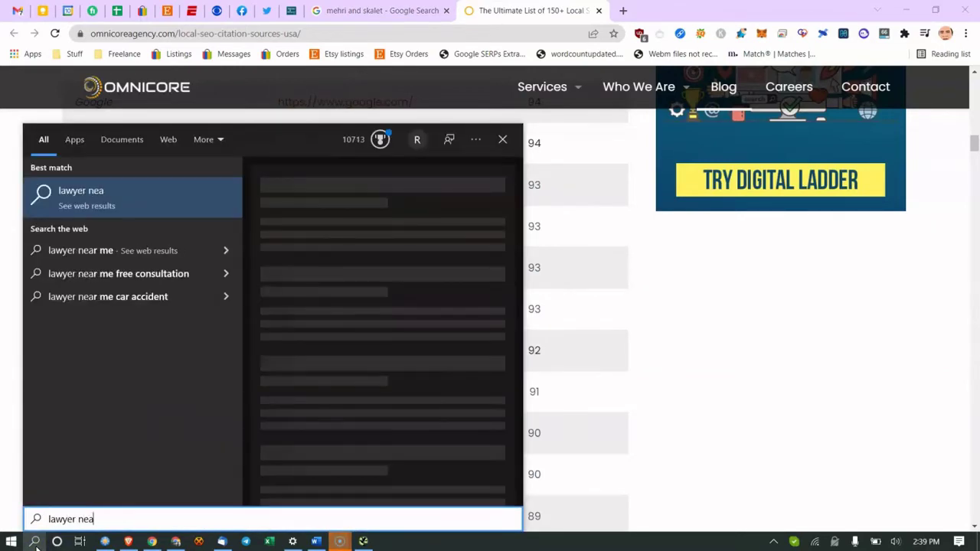
key("BackSpace")
key("BackSpace")
key("BackSpace")
key("BackSpace")
key("BackSpace")
key("BackSpace")
key("BackSpace")
key("BackSpace")
key("BackSpace")
key("BackSpace")
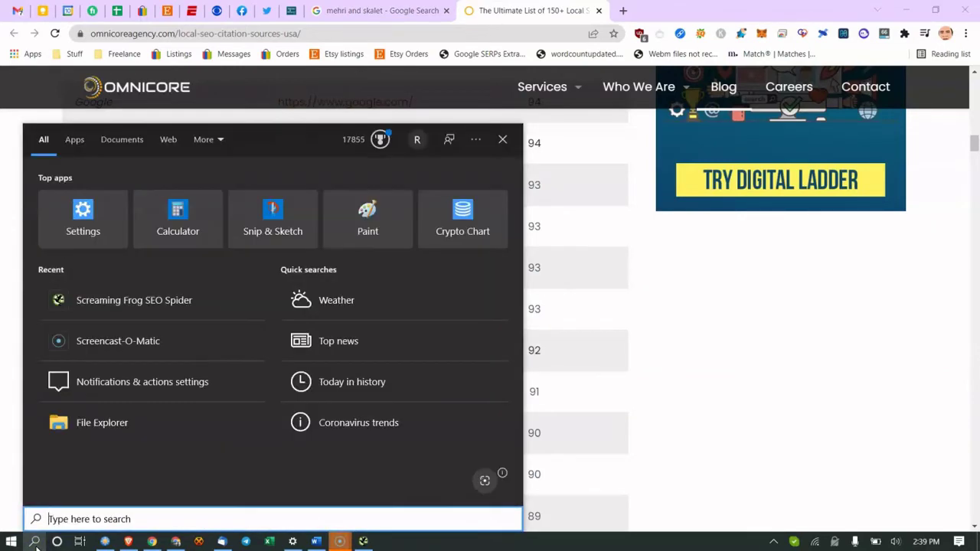
left_click(794, 406)
Look further through the Omnicore citation sources table and its introduction, then return to the Word document
scroll(173, 346, "down", 3)
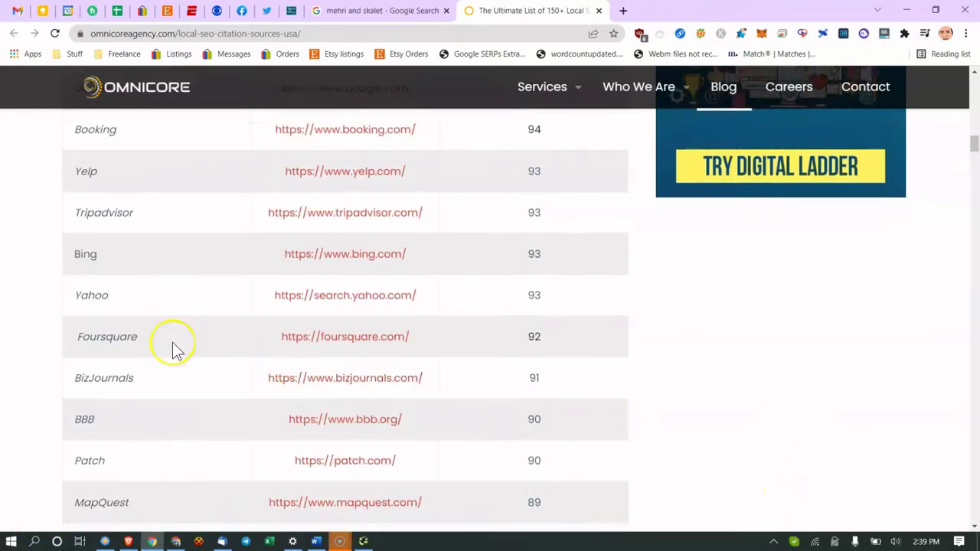
scroll(153, 368, "down", 3)
scroll(163, 351, "down", 8)
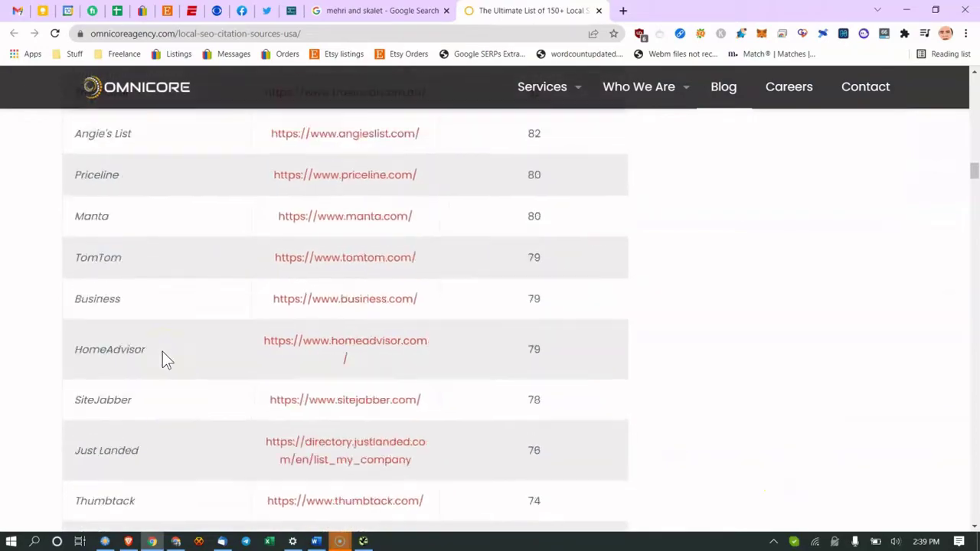
scroll(157, 356, "up", 15)
scroll(161, 344, "up", 1)
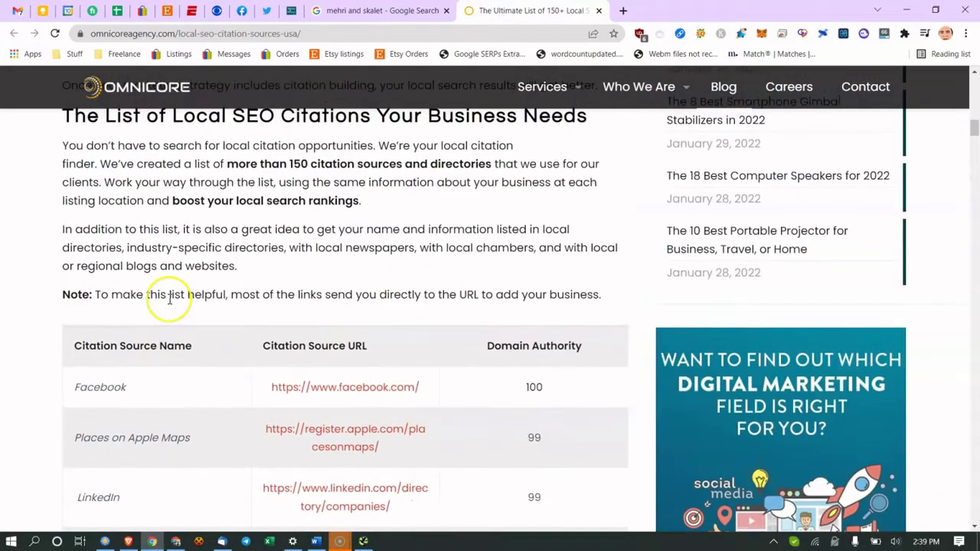
scroll(168, 298, "down", 7)
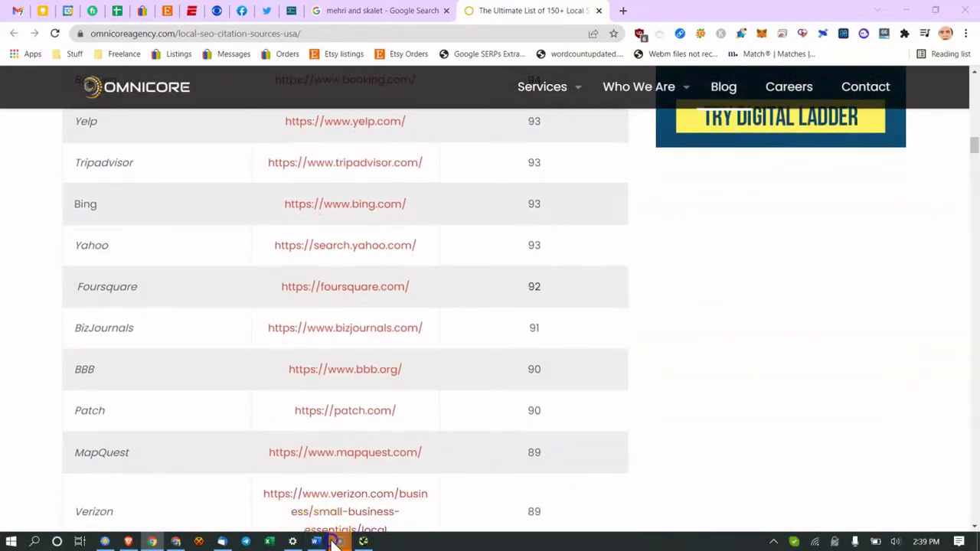
left_click(334, 543)
left_click(645, 453)
left_click(315, 543)
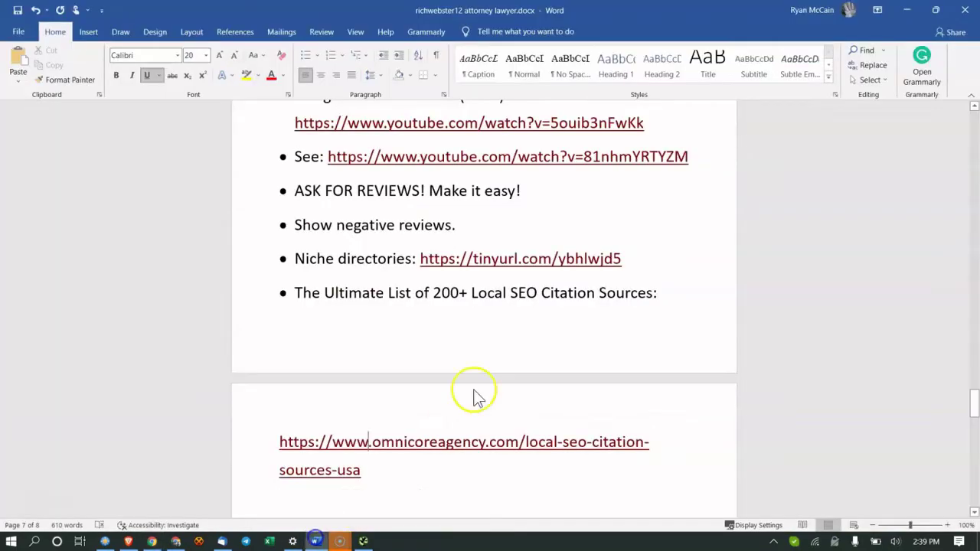
Review the Other Observations notes that follow the citation sources link in the Word document
scroll(479, 311, "down", 5)
scroll(479, 311, "down", 15)
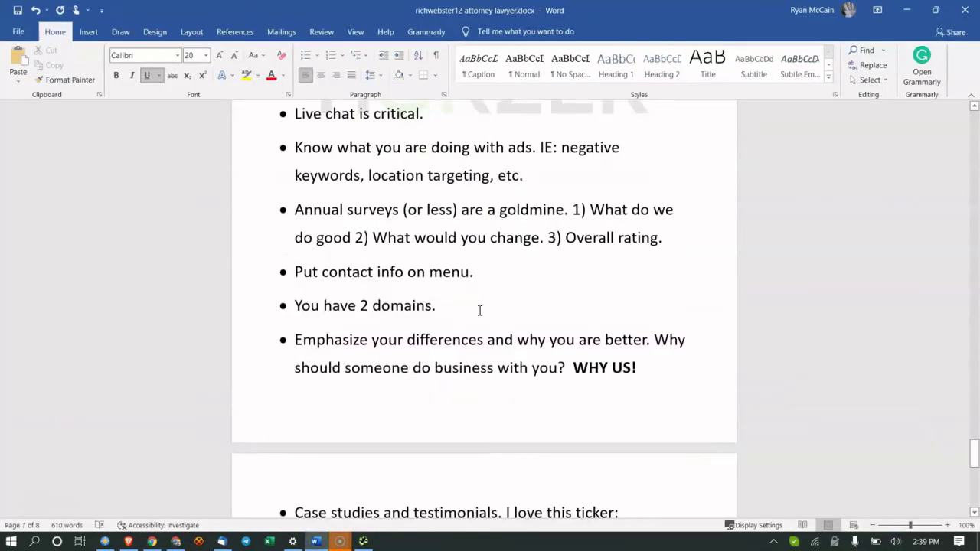
scroll(479, 311, "up", 15)
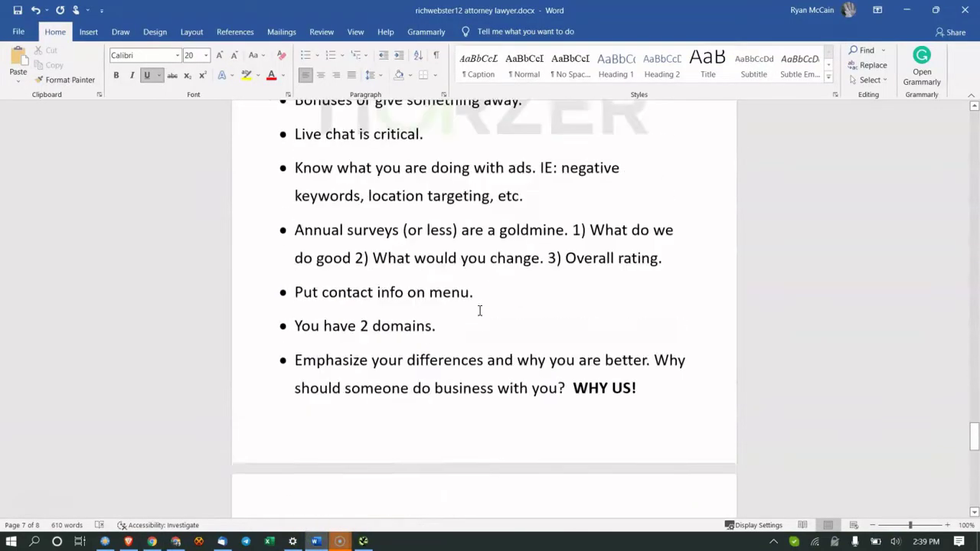
scroll(479, 311, "down", 5)
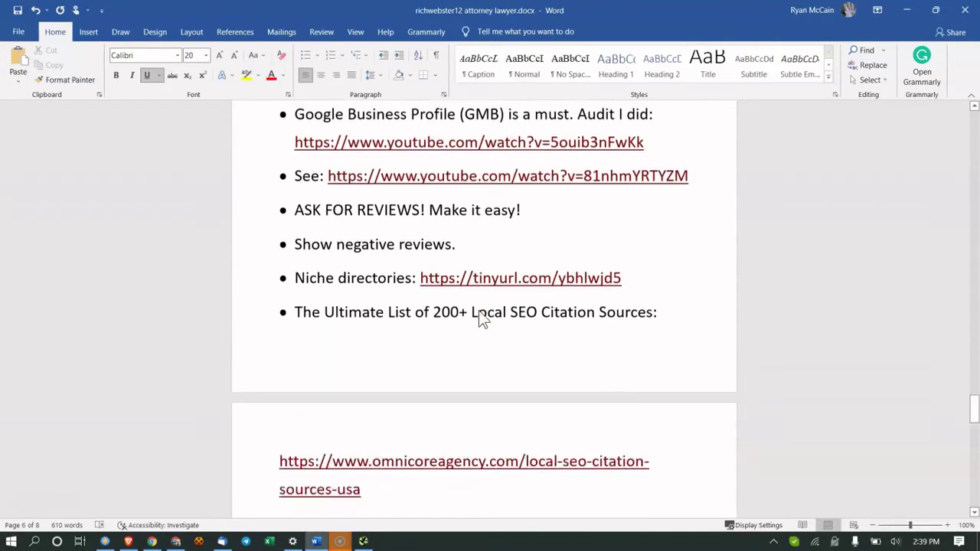
scroll(417, 307, "down", 1)
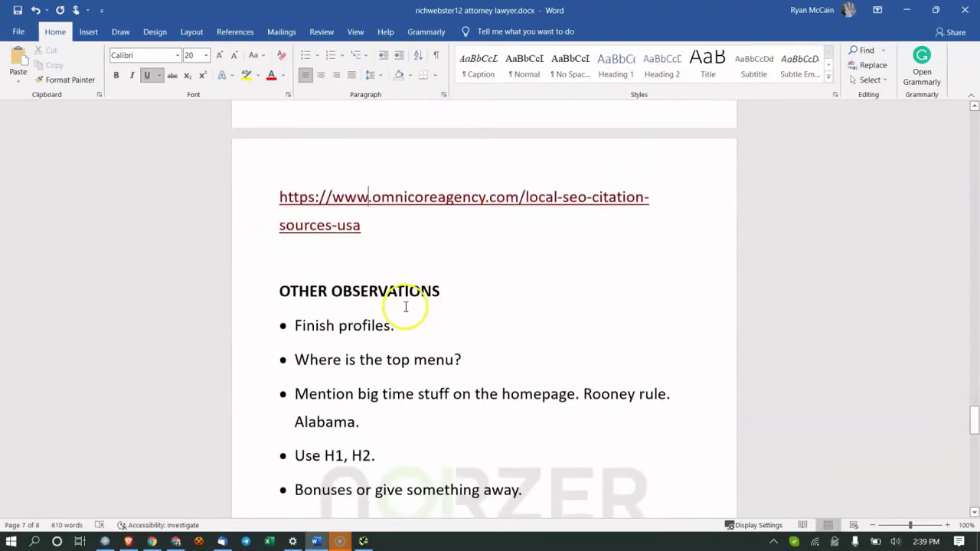
scroll(615, 467, "down", 2)
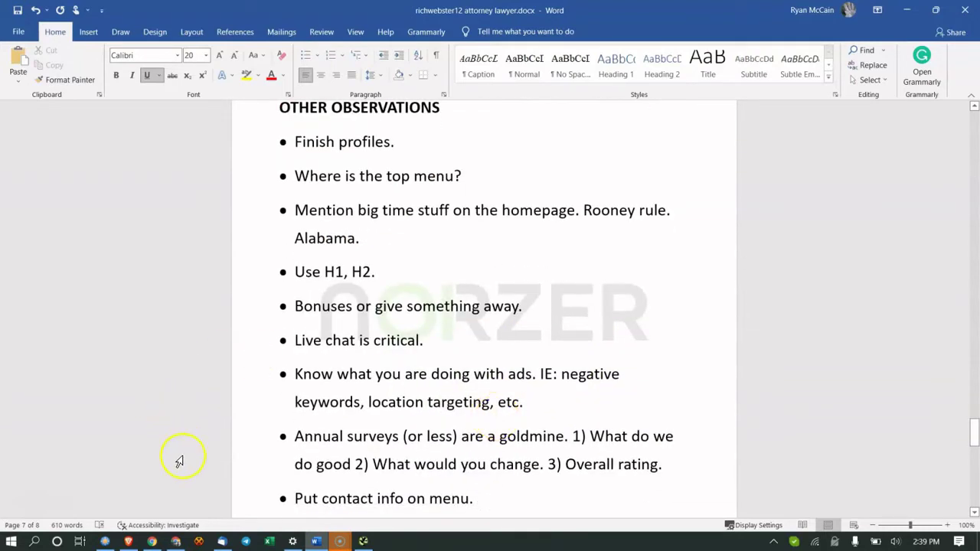
Switch to Chrome and open the Attorneys & Staff page of the Mehri & Skalet site at findjustice.com
left_click(157, 543)
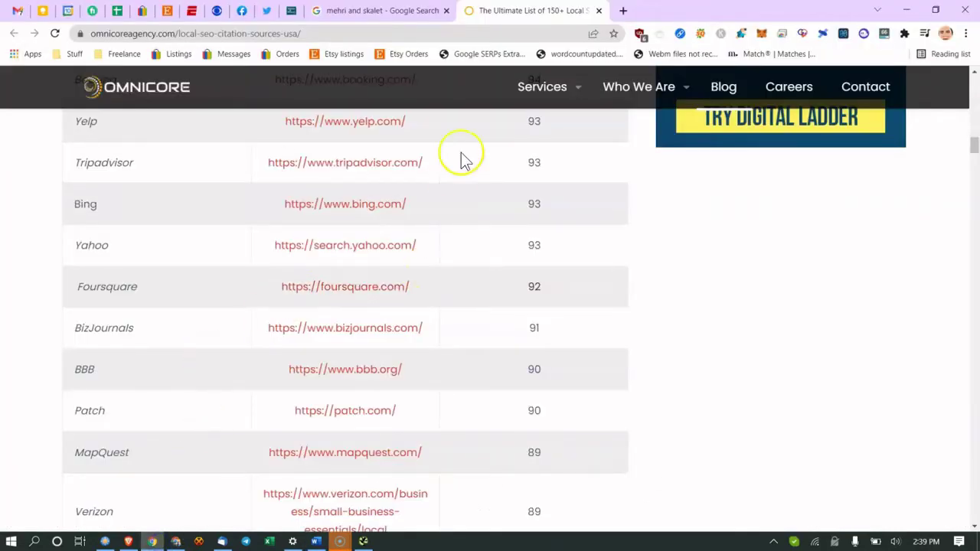
left_click(291, 10)
mouse_move(390, 190)
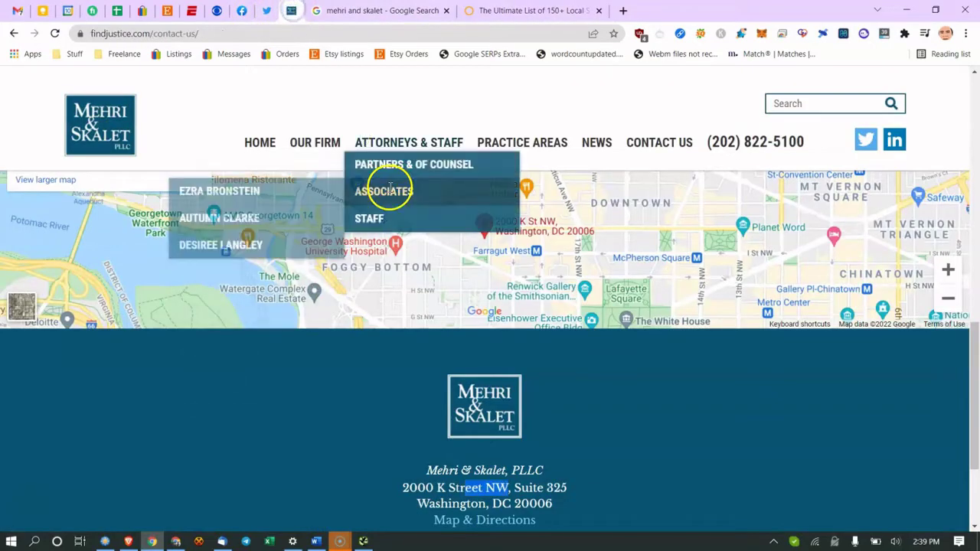
scroll(390, 190, "up", 4)
mouse_move(428, 165)
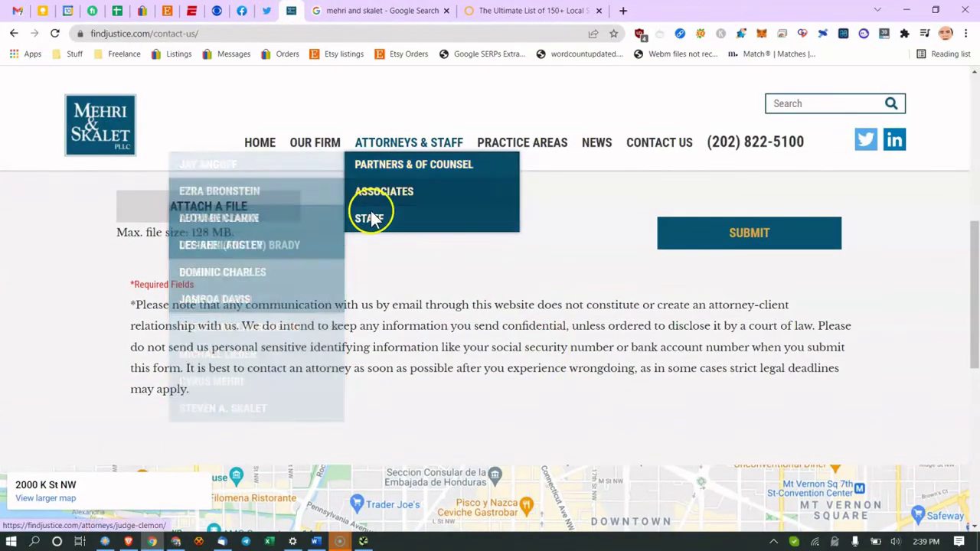
left_click(394, 142)
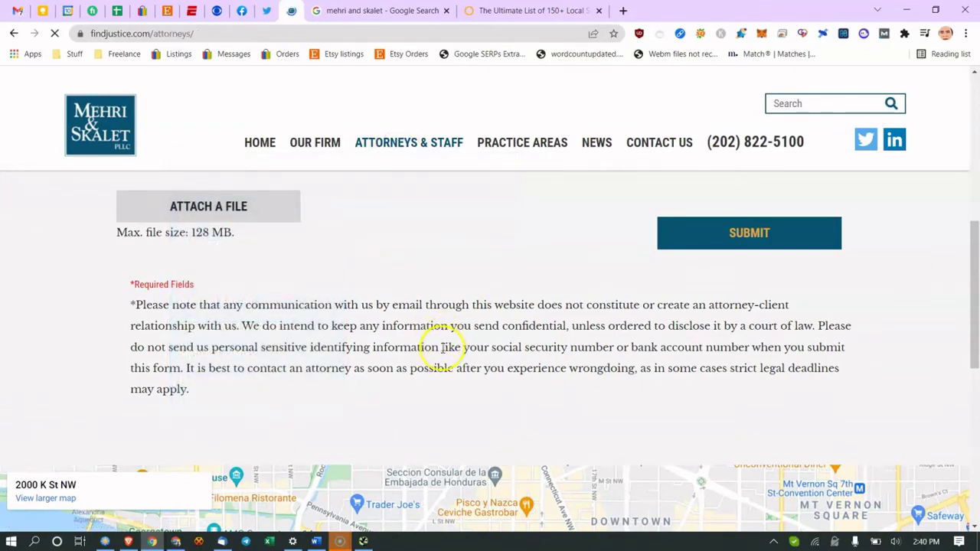
Look through the attorney portraits and the staff entries, checking for placeholder silhouettes instead of photos
scroll(411, 387, "down", 7)
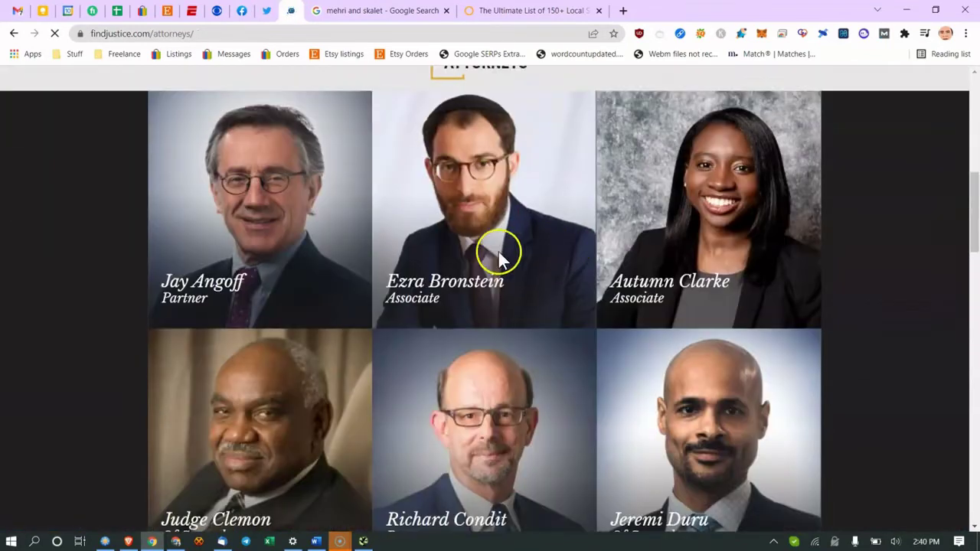
scroll(628, 315, "down", 3)
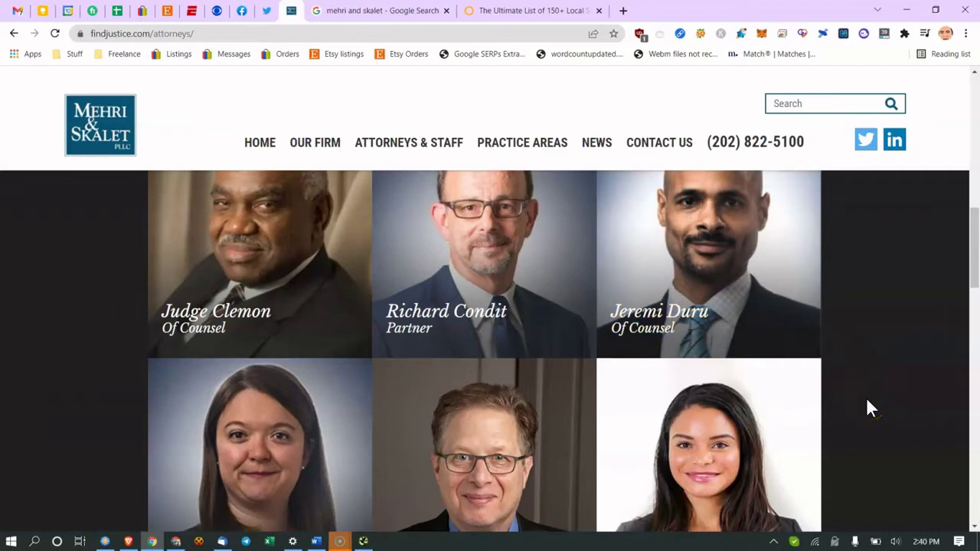
scroll(866, 399, "down", 5)
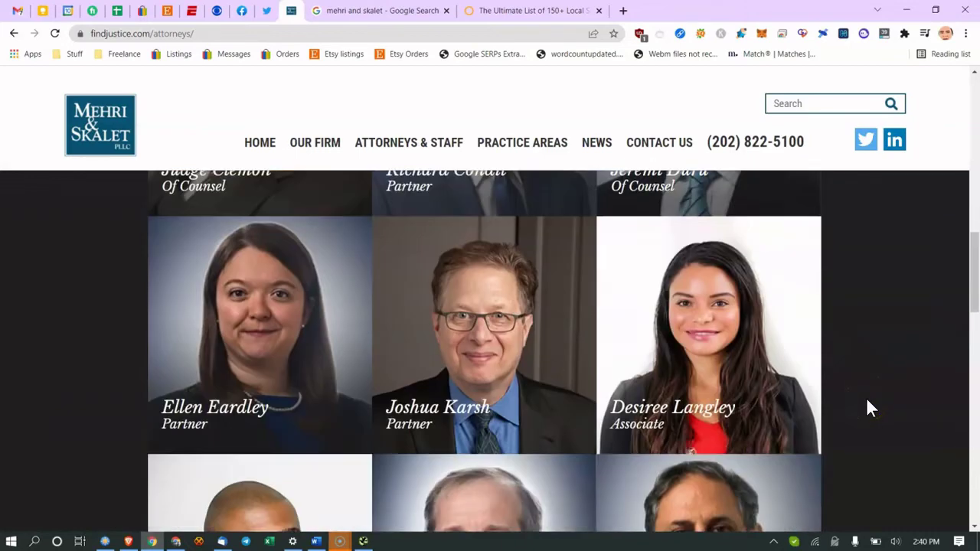
scroll(410, 383, "down", 4)
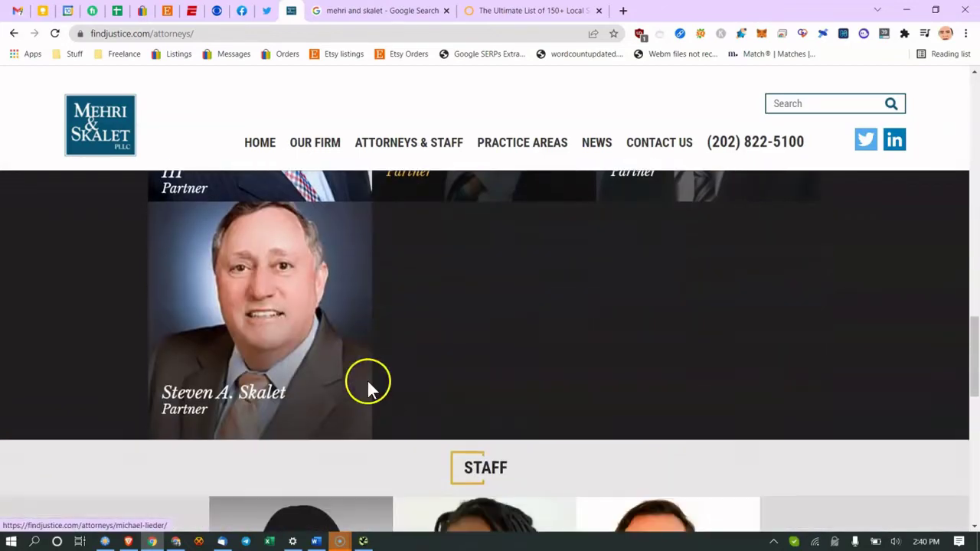
scroll(289, 357, "down", 5)
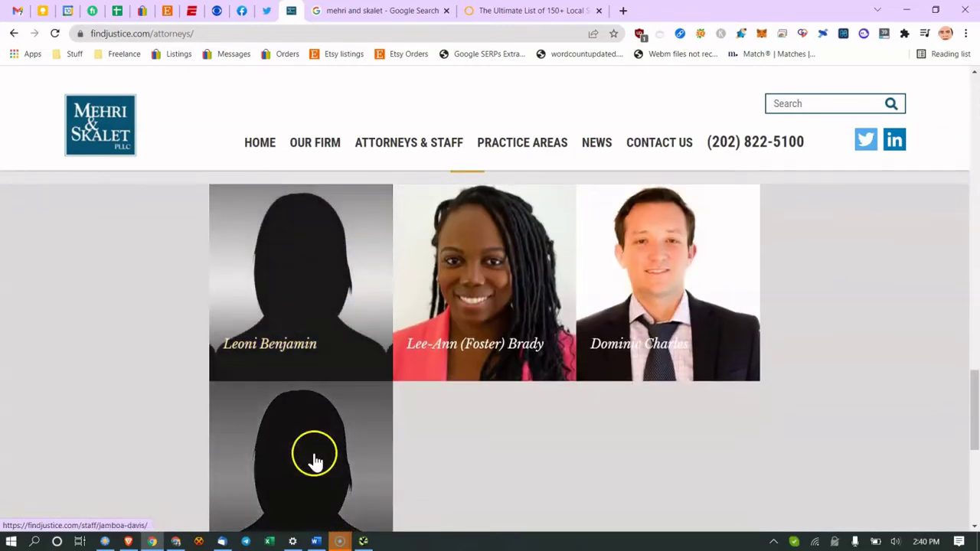
scroll(334, 359, "down", 3)
scroll(334, 360, "up", 3)
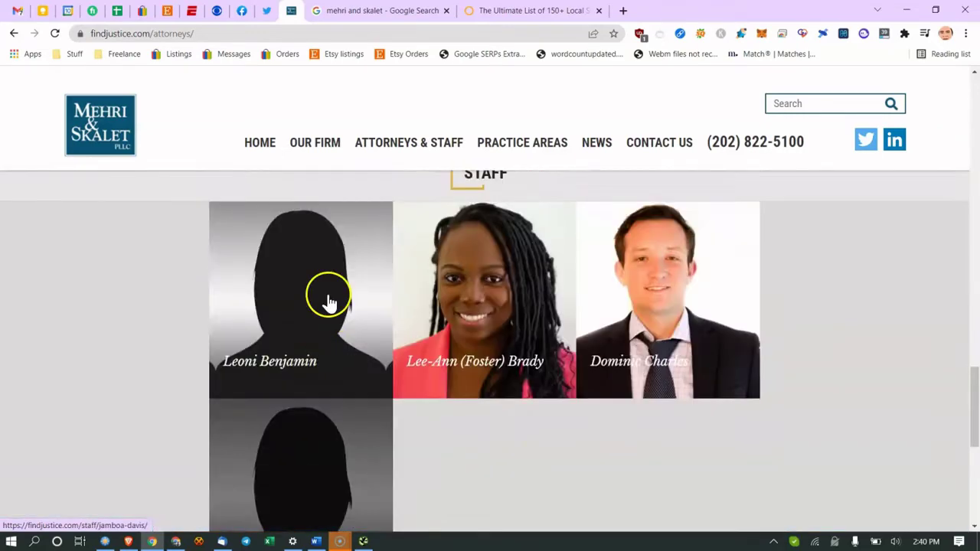
Open the first staff member's profile with a placeholder photo, read the biography and return to the attorneys page
left_click(250, 337)
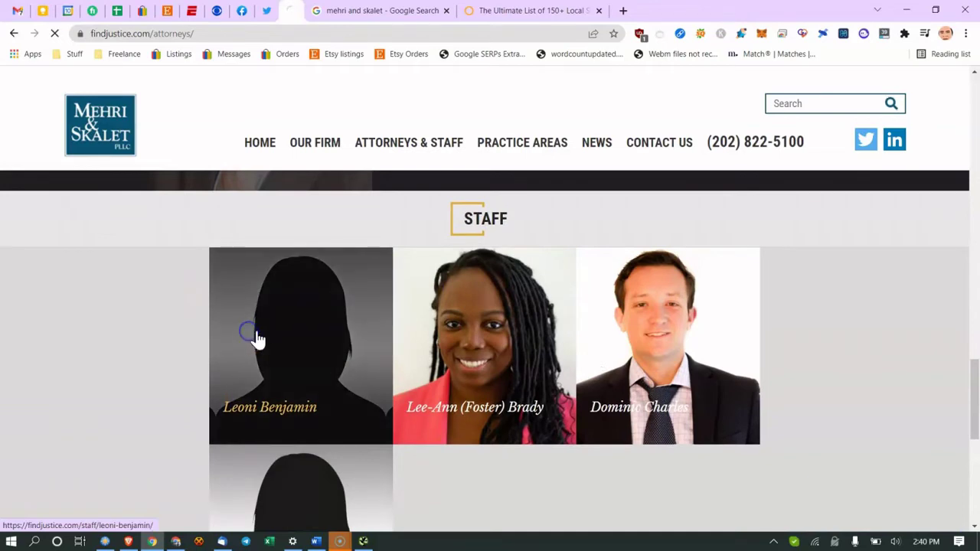
scroll(540, 399, "down", 8)
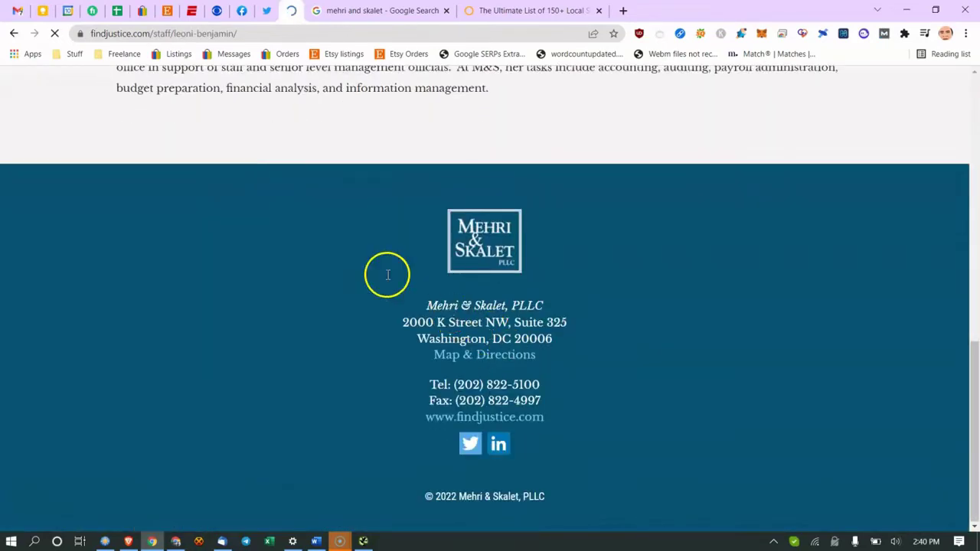
scroll(388, 273, "up", 3)
scroll(147, 187, "up", 1)
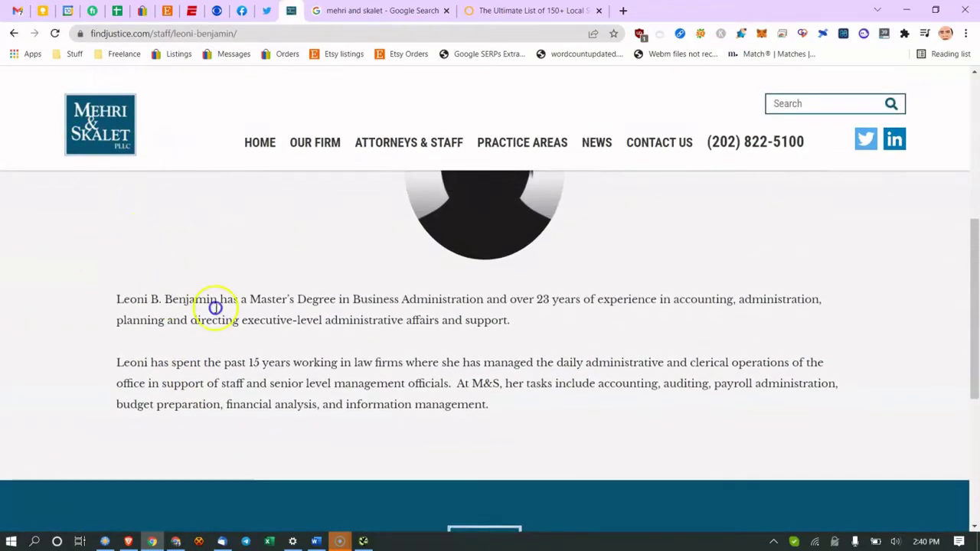
left_click_drag(207, 300, 356, 352)
scroll(356, 353, "up", 4)
left_click(14, 34)
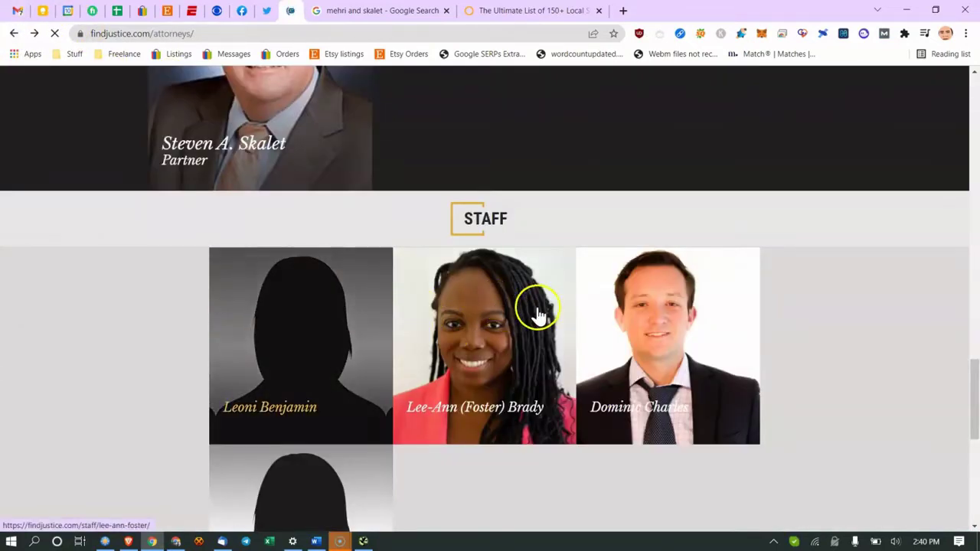
Look over the attorney portraits again and open the Of Counsel judge's profile to read his biography
scroll(528, 312, "up", 10)
scroll(528, 317, "up", 5)
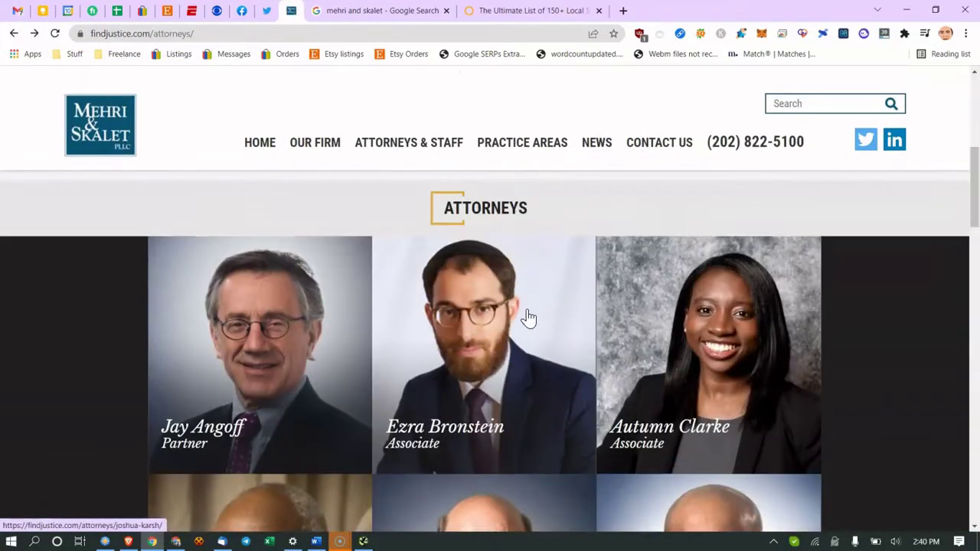
scroll(529, 317, "down", 5)
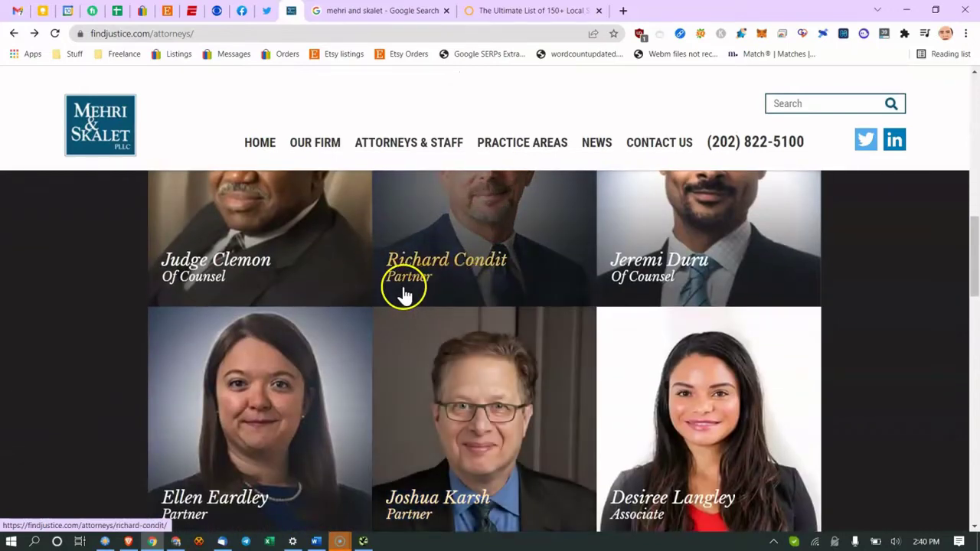
scroll(470, 302, "down", 3)
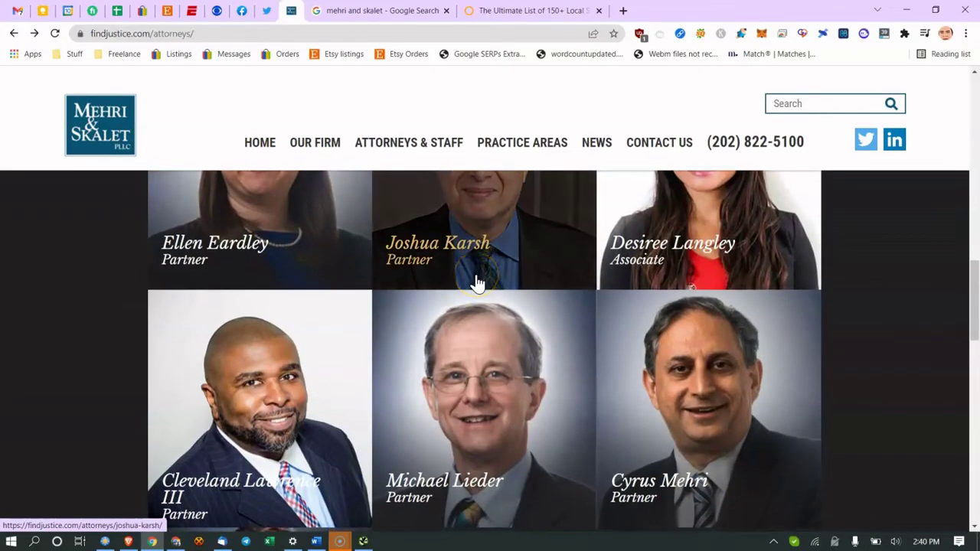
scroll(416, 219, "up", 3)
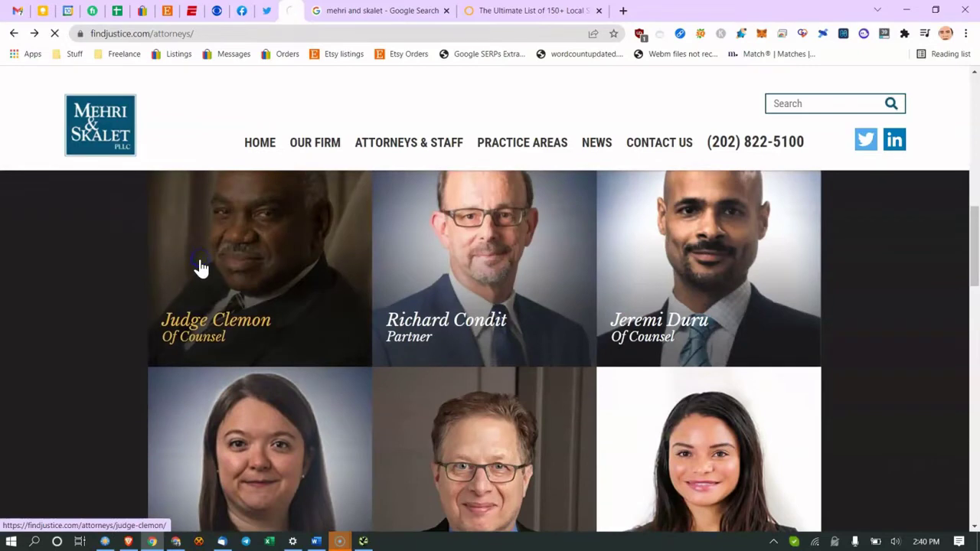
left_click(200, 268)
scroll(327, 272, "down", 4)
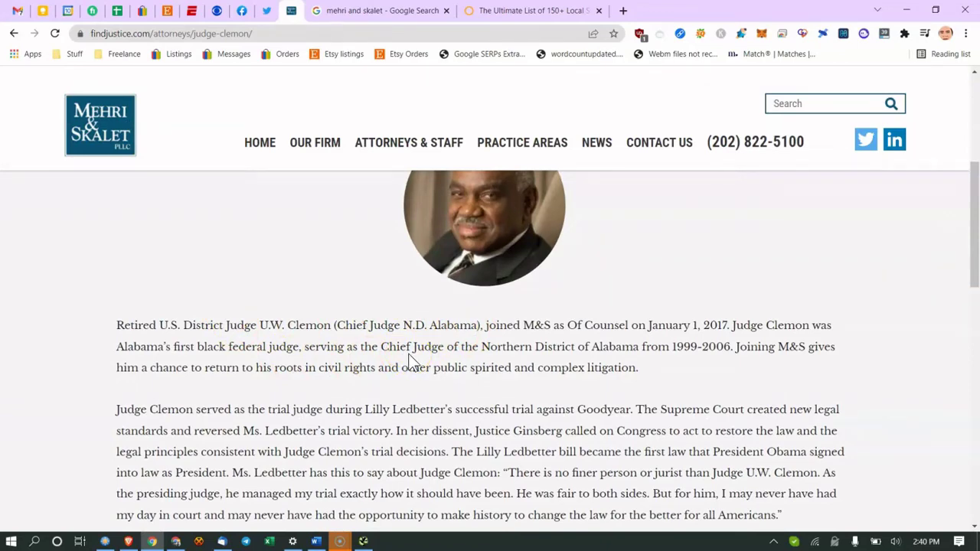
scroll(444, 367, "down", 2)
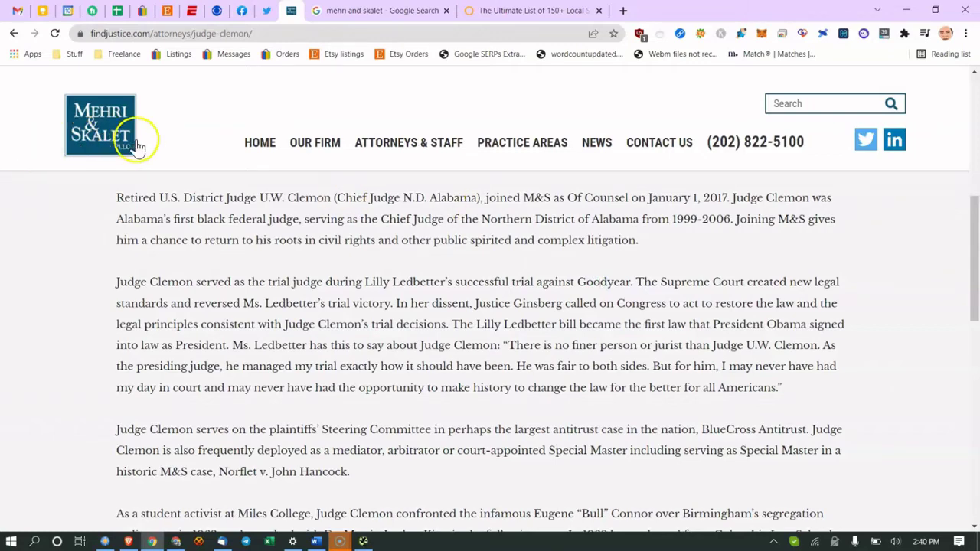
Open the firm's homepage and look through its testimonials, practice areas and latest news sections
left_click(272, 147)
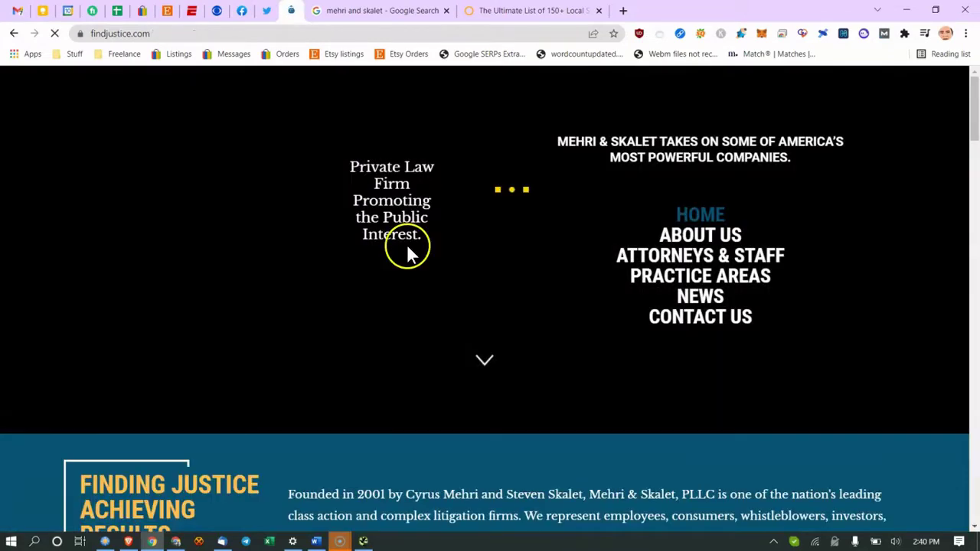
scroll(404, 244, "down", 8)
scroll(394, 233, "down", 7)
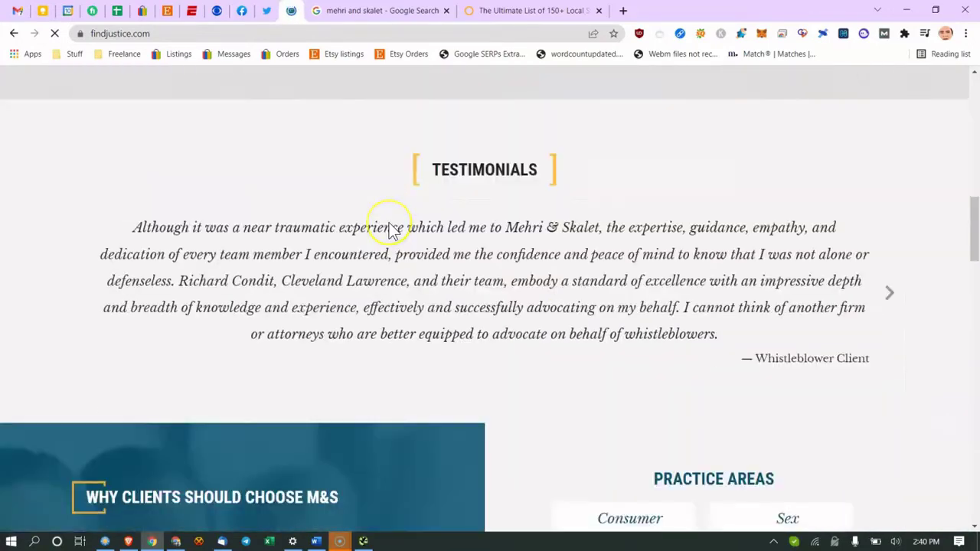
scroll(389, 227, "up", 4)
left_click_drag(261, 211, 536, 234)
left_click(810, 260)
scroll(816, 282, "down", 2)
scroll(512, 263, "down", 8)
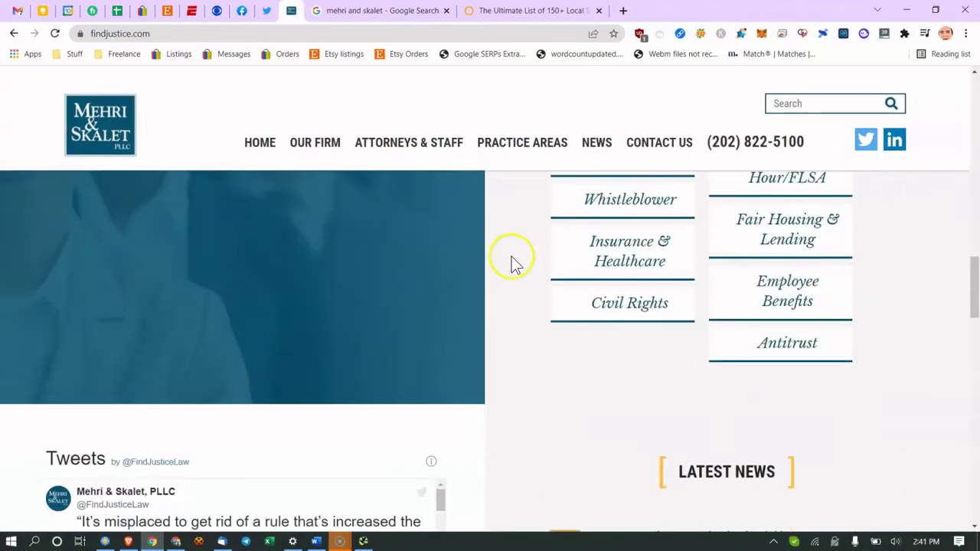
Go back over the homepage's Testimonials and What We Stand For sections
scroll(517, 295, "up", 3)
scroll(516, 292, "up", 6)
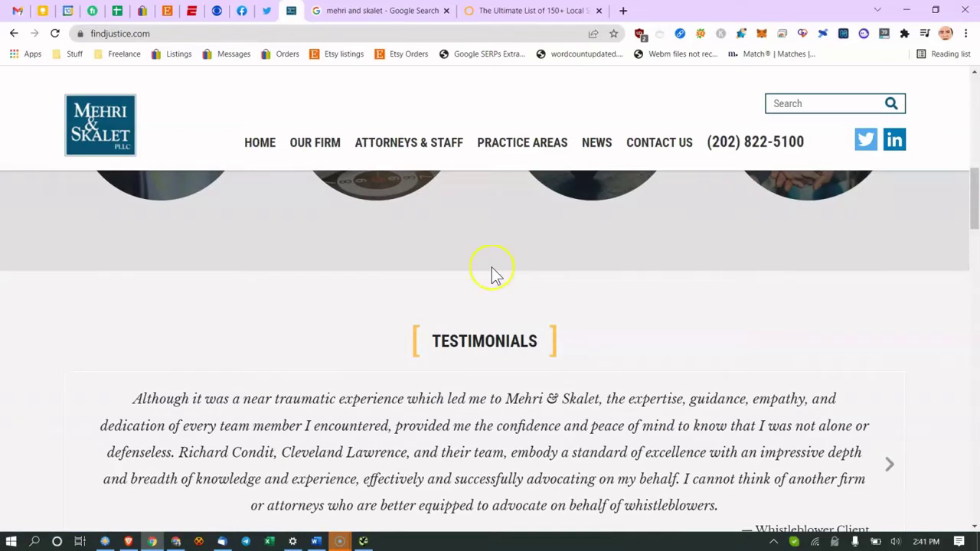
scroll(425, 351, "up", 3)
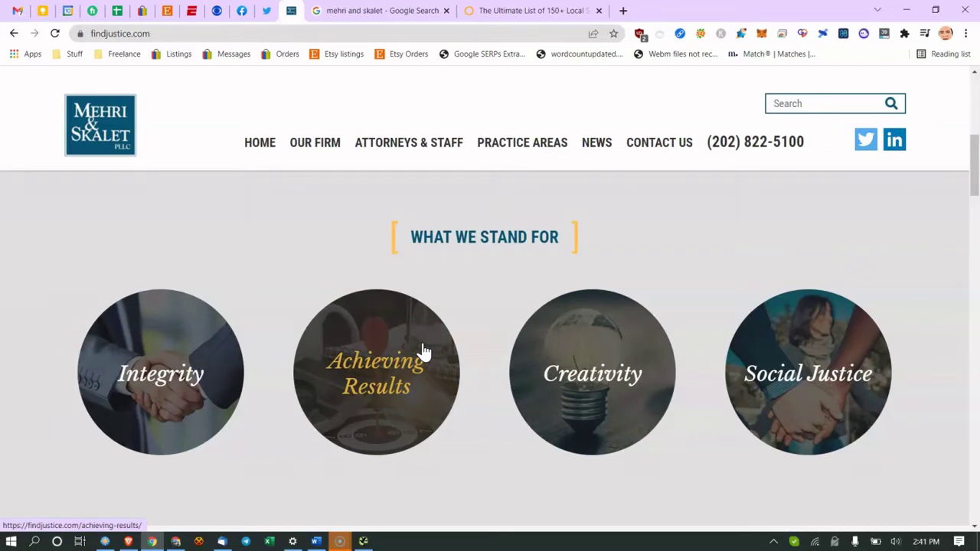
scroll(425, 351, "down", 3)
scroll(433, 332, "up", 5)
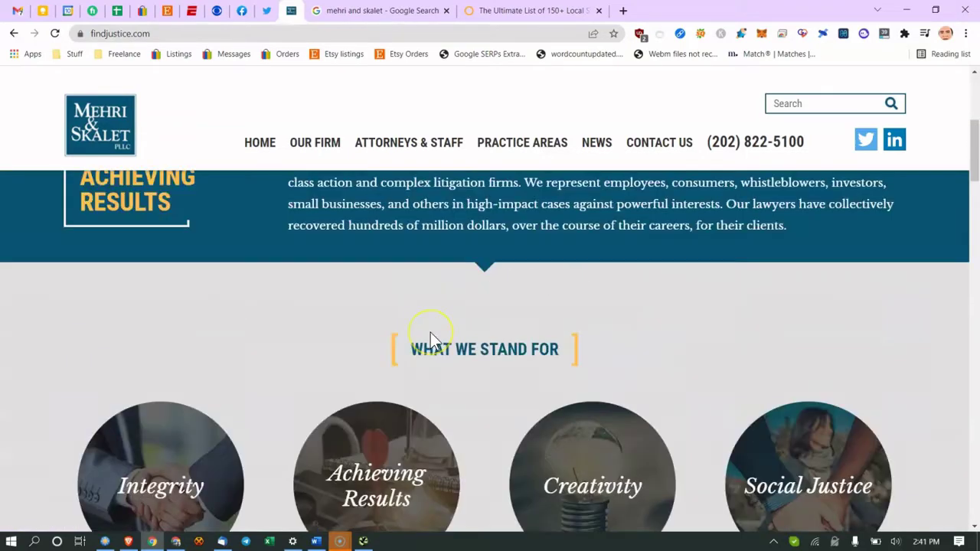
Compare the homepage's opening banner menu with the header navigation below it, including the Practice Areas submenu
scroll(430, 332, "up", 4)
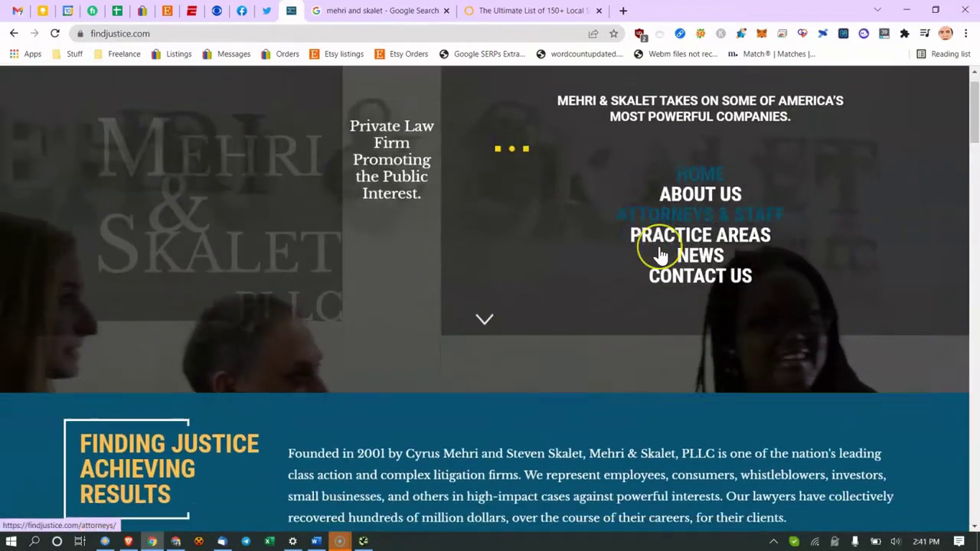
scroll(658, 253, "down", 1)
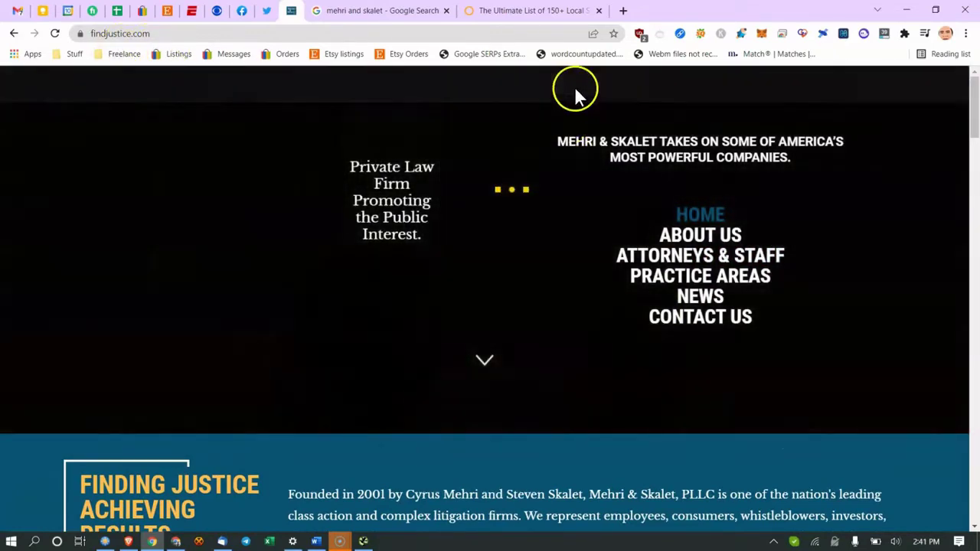
scroll(539, 276, "down", 1)
scroll(536, 245, "down", 2)
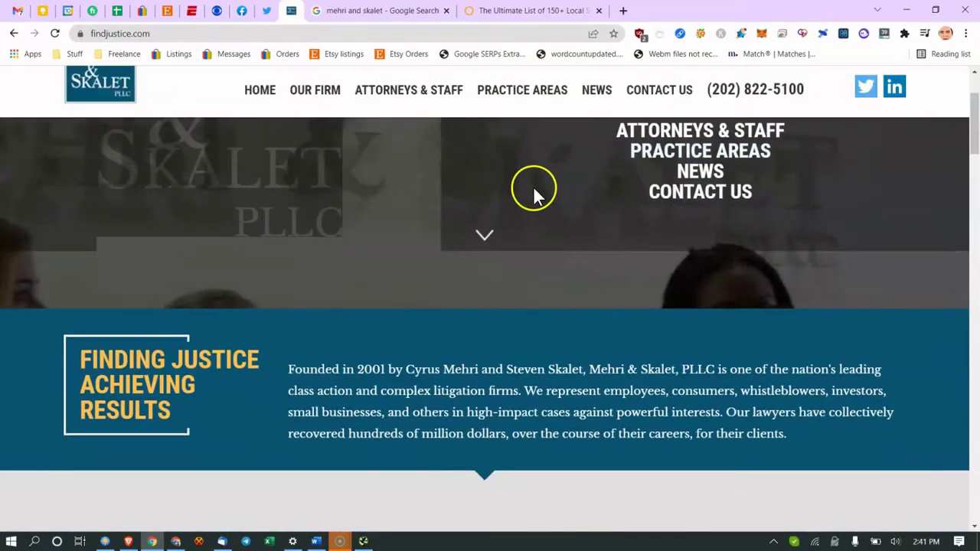
mouse_move(541, 142)
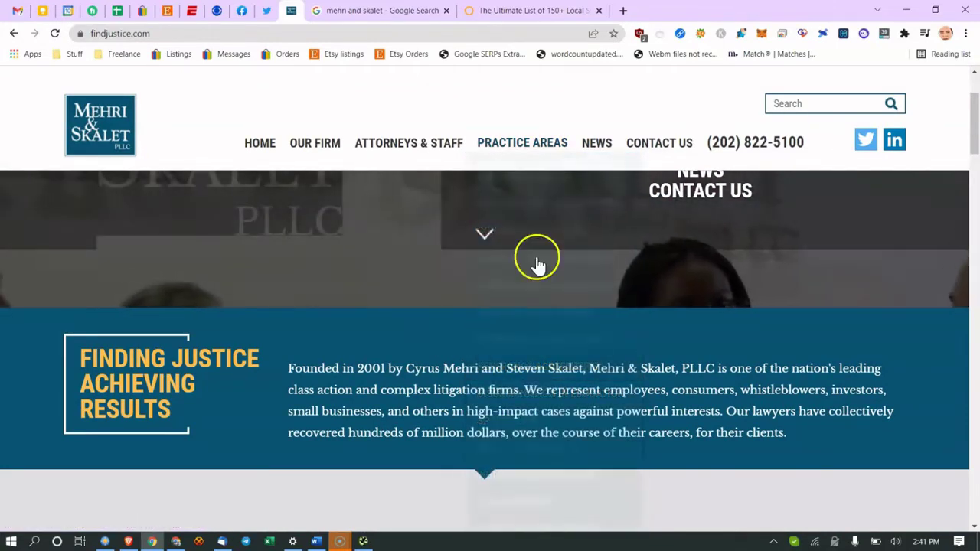
Check the homepage's Practice Areas submenu, the Finding Justice introduction paragraph and the What We Stand For section
mouse_move(506, 143)
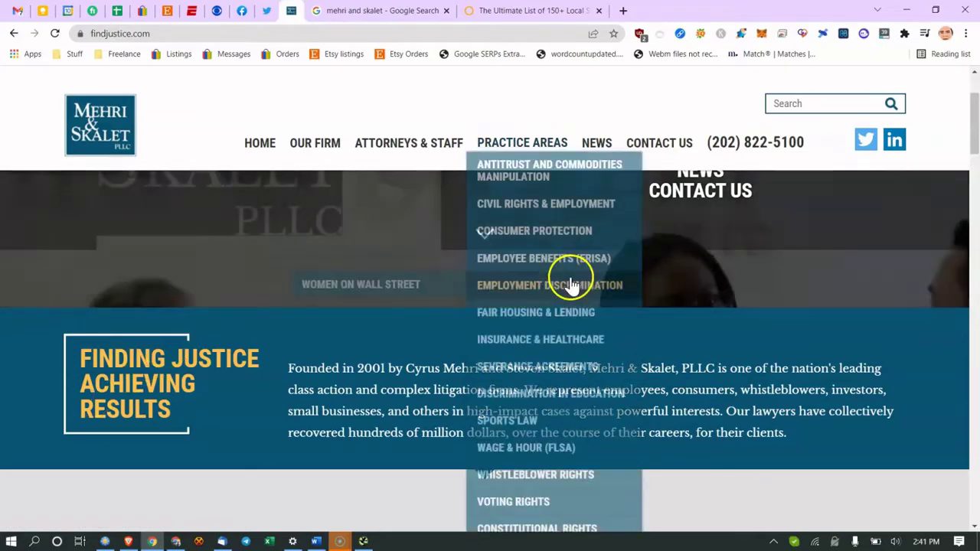
scroll(766, 287, "down", 2)
left_click_drag(326, 240, 353, 262)
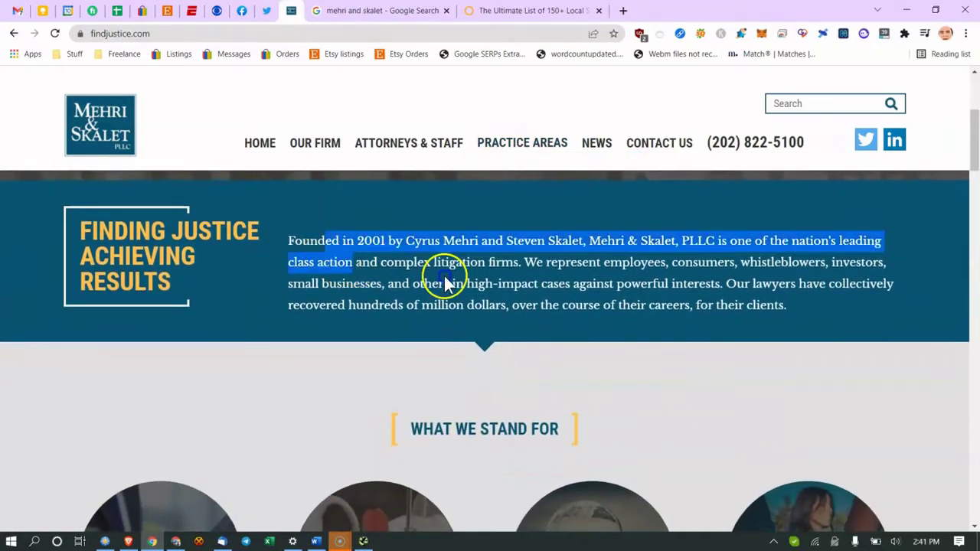
left_click_drag(448, 283, 448, 284)
scroll(334, 333, "down", 3)
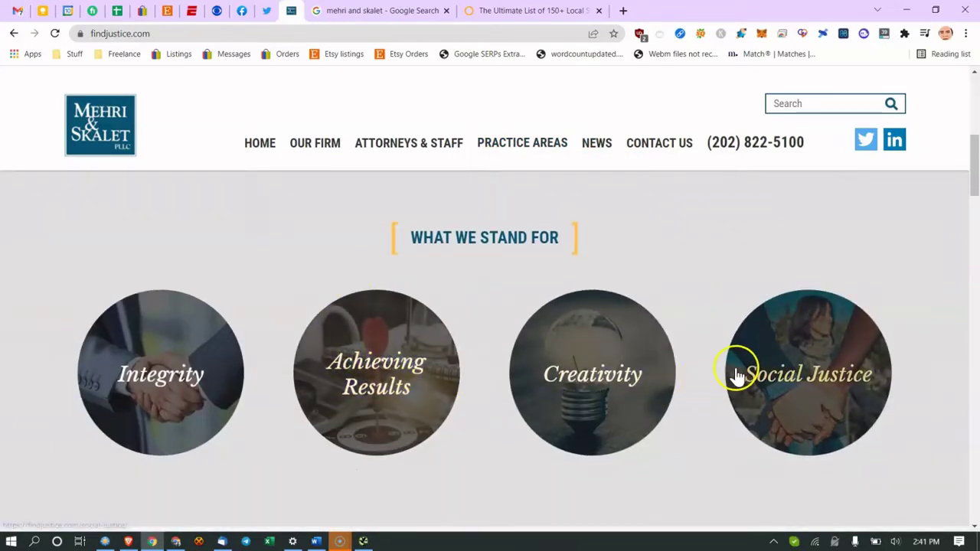
scroll(728, 373, "down", 5)
scroll(493, 298, "up", 5)
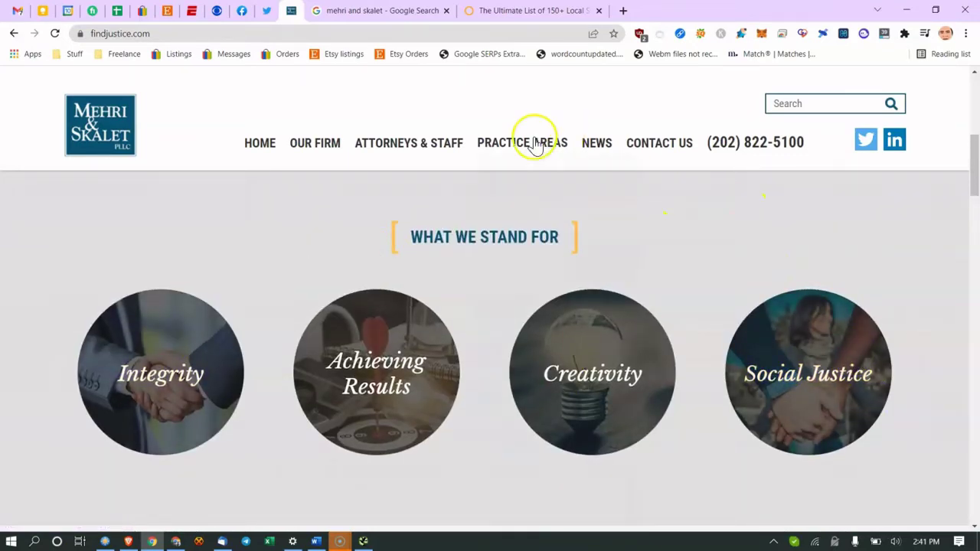
scroll(444, 289, "down", 3)
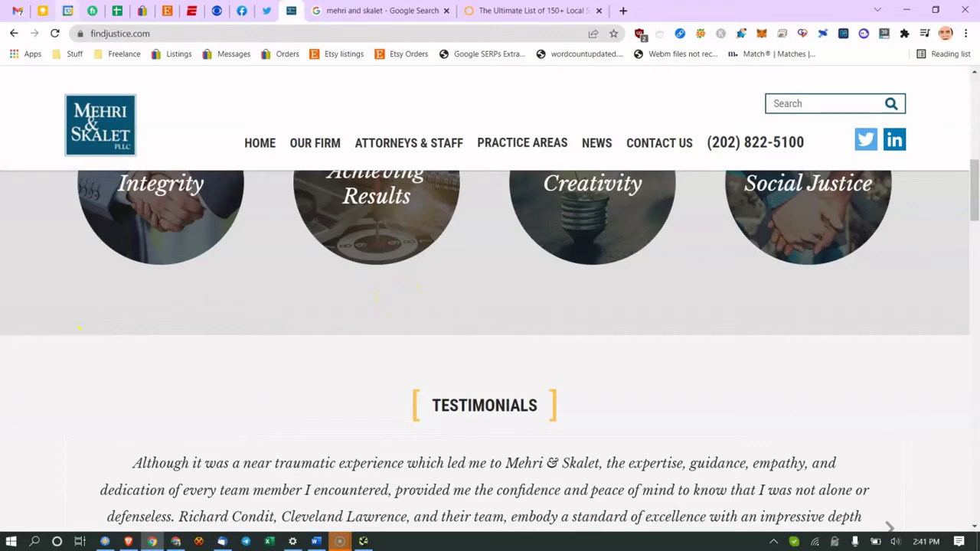
Switch to the client's Fiverr order and read the questionnaire answers on desired search terms and what makes the firm unique
left_click(91, 13)
scroll(265, 273, "down", 10)
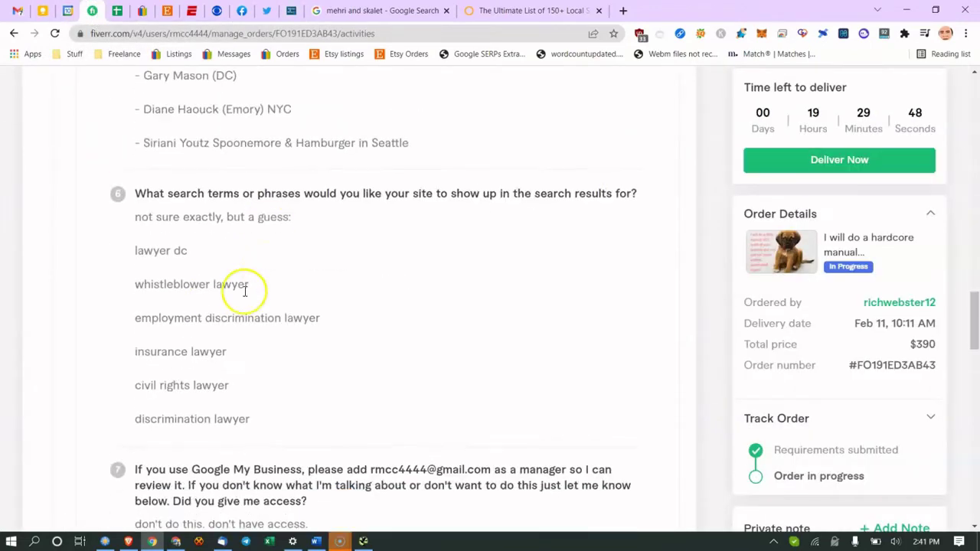
scroll(180, 337, "down", 5)
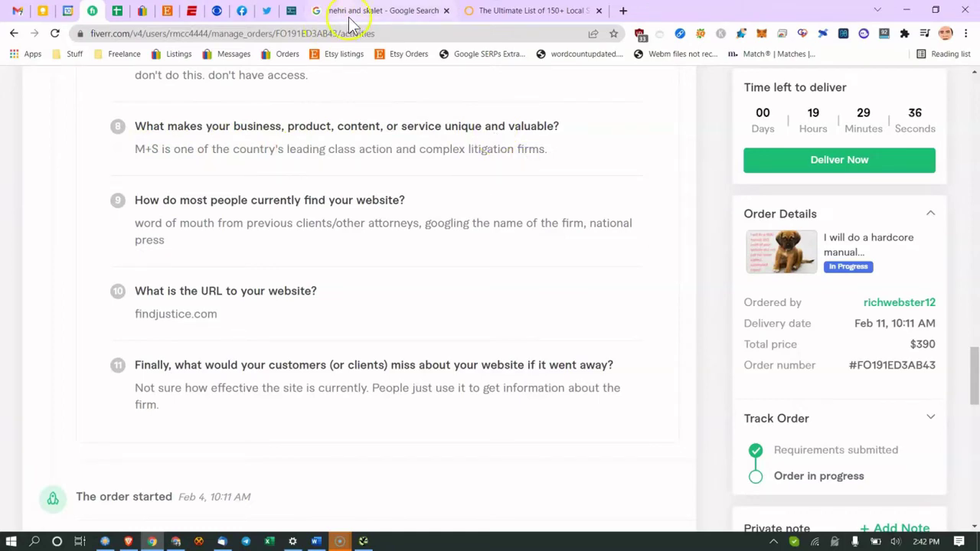
Return to the firm's homepage, highlight the start of the introduction paragraph and check the Attorneys & Staff and Practice Areas submenus
left_click(297, 15)
scroll(405, 288, "up", 5)
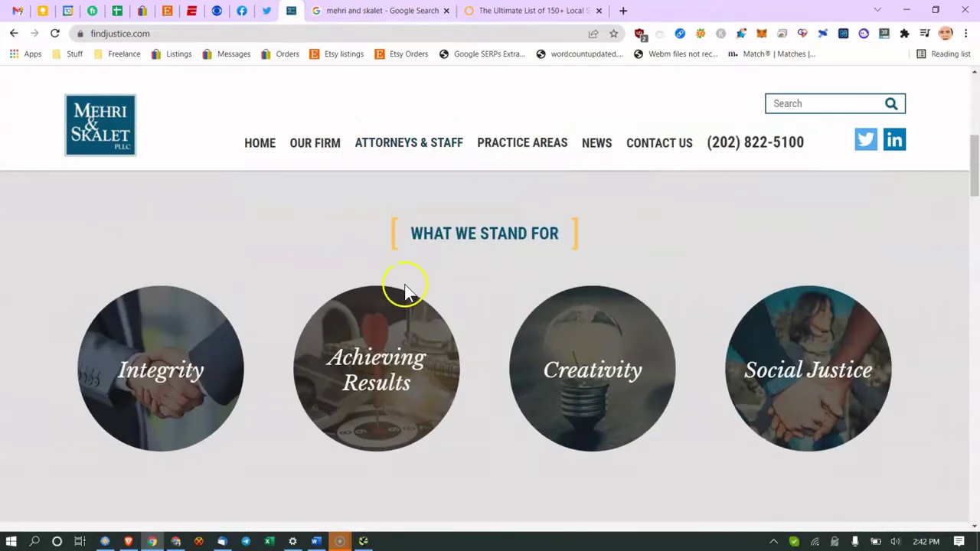
scroll(404, 287, "up", 1)
left_click_drag(289, 234, 668, 262)
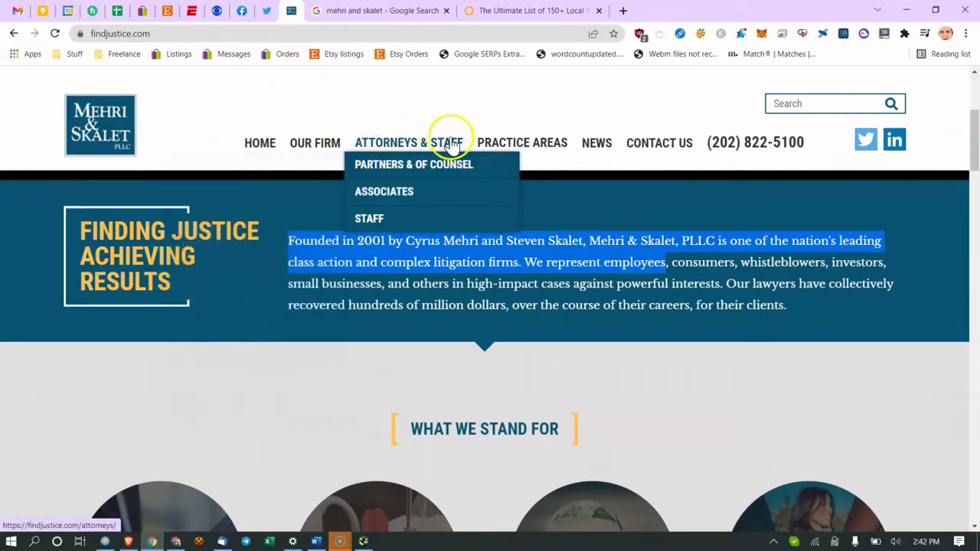
mouse_move(567, 146)
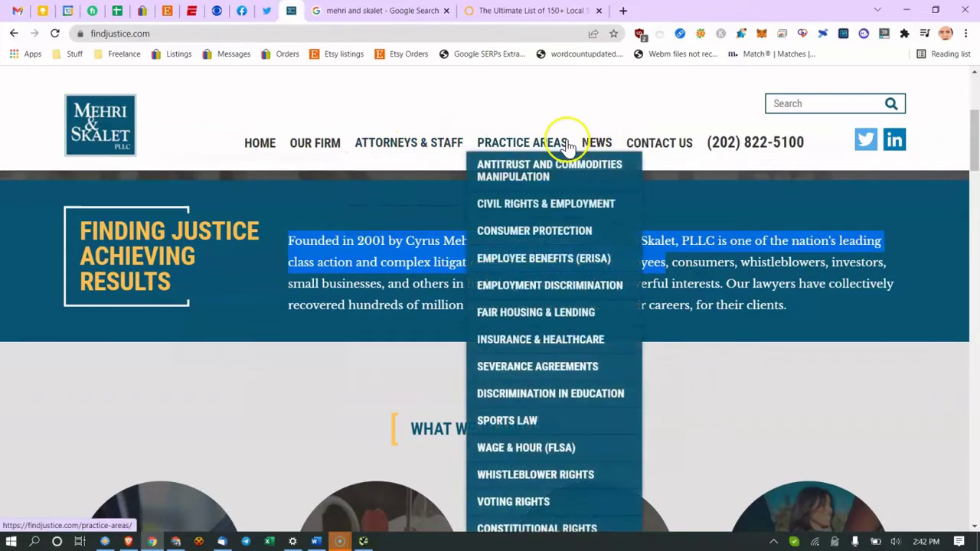
scroll(372, 245, "down", 2)
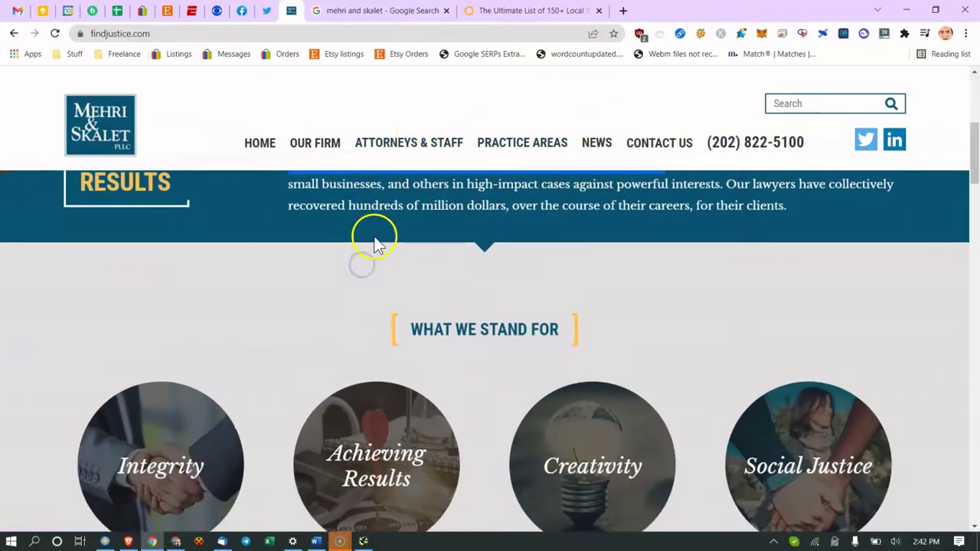
Look over the whole homepage from the opening banner menu to the footer contact details and back
scroll(355, 225, "up", 1)
left_click(325, 215)
scroll(276, 193, "down", 3)
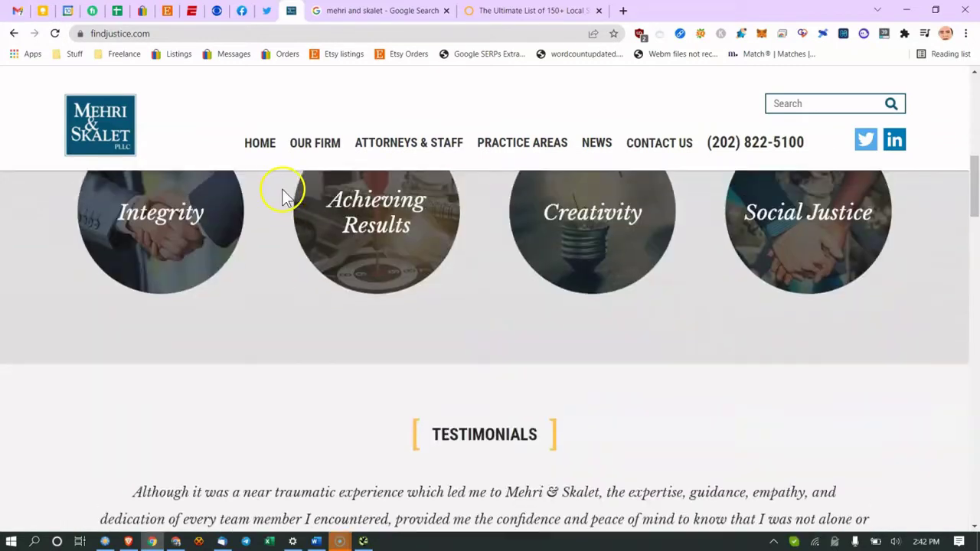
scroll(282, 192, "up", 7)
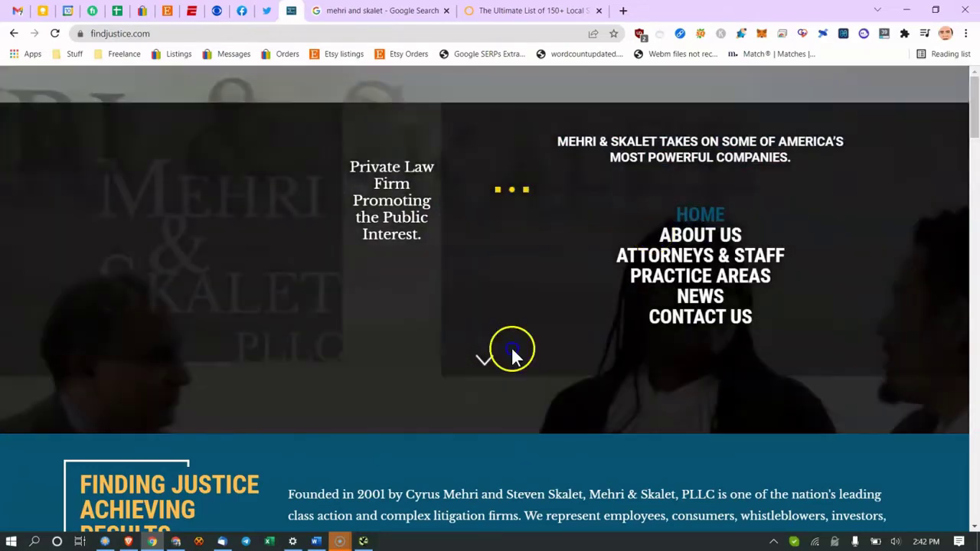
left_click(511, 353)
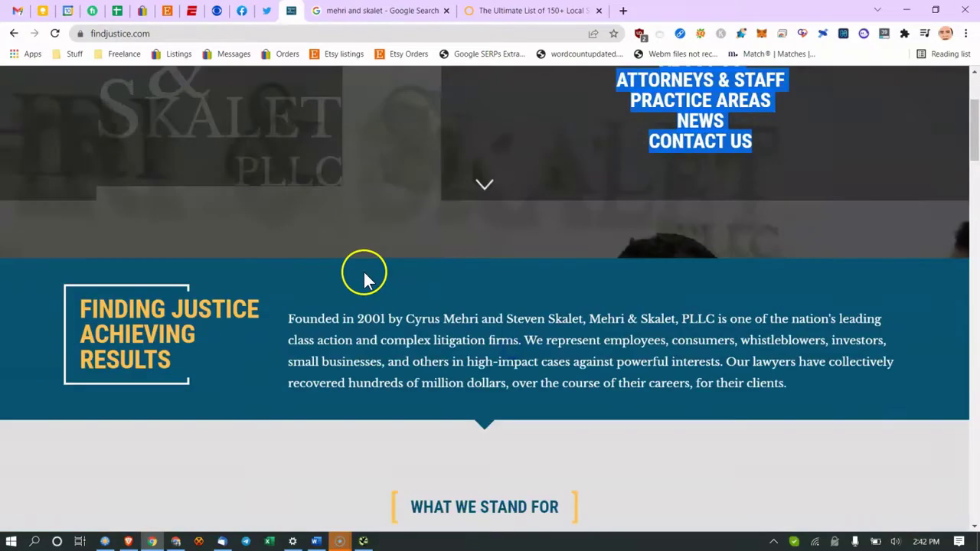
scroll(339, 237, "down", 5)
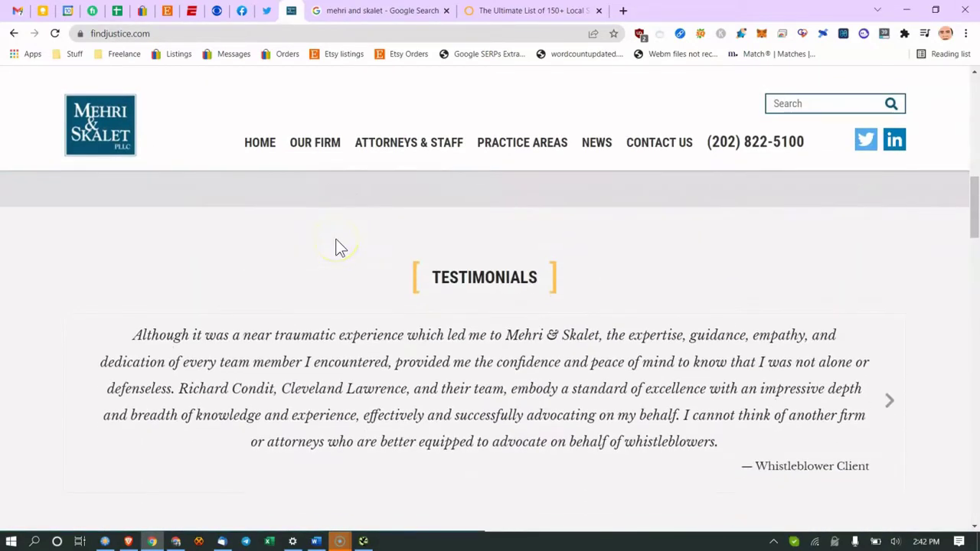
scroll(340, 245, "down", 20)
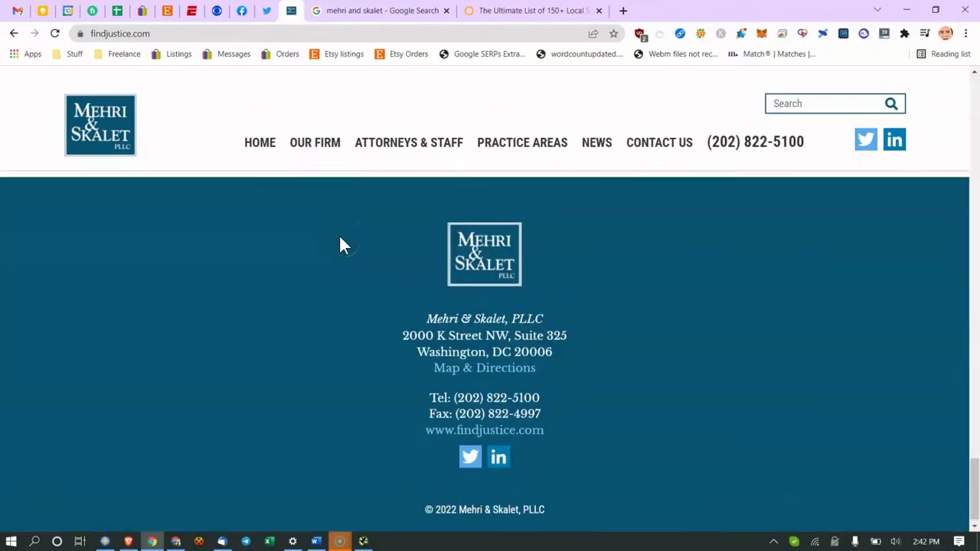
scroll(341, 245, "up", 20)
scroll(341, 245, "up", 3)
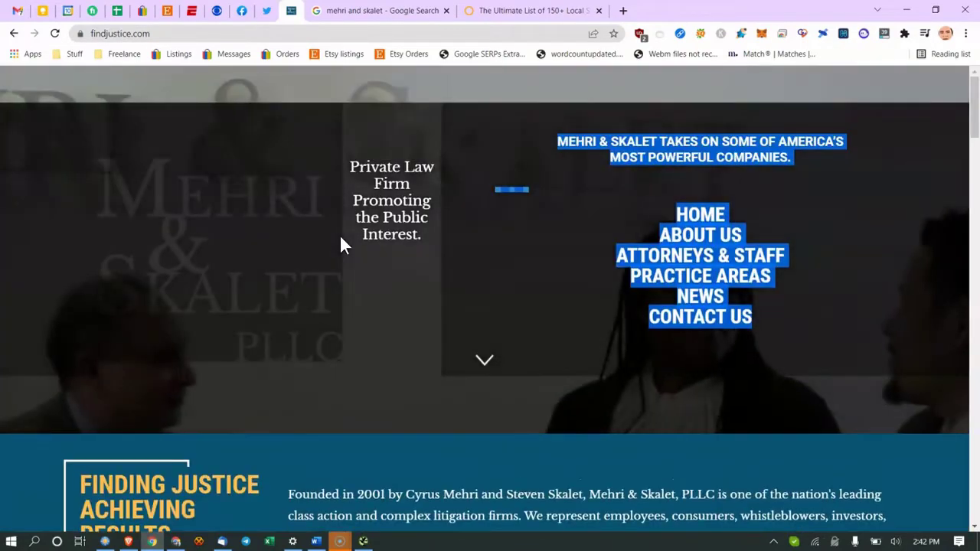
scroll(343, 237, "down", 2)
scroll(682, 348, "up", 2)
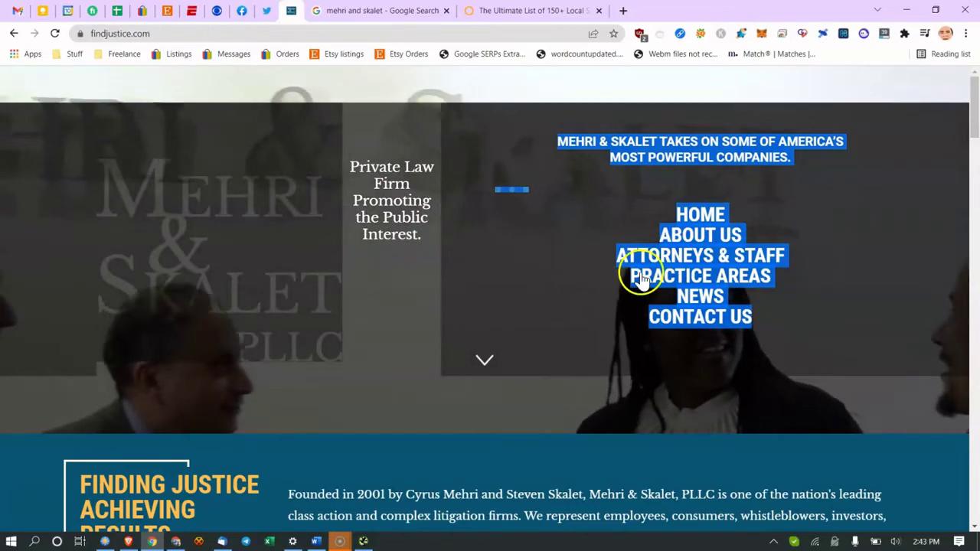
Follow Attorneys & Staff in the banner menu, go back to the homepage and highlight the introduction's opening line
left_click(678, 246)
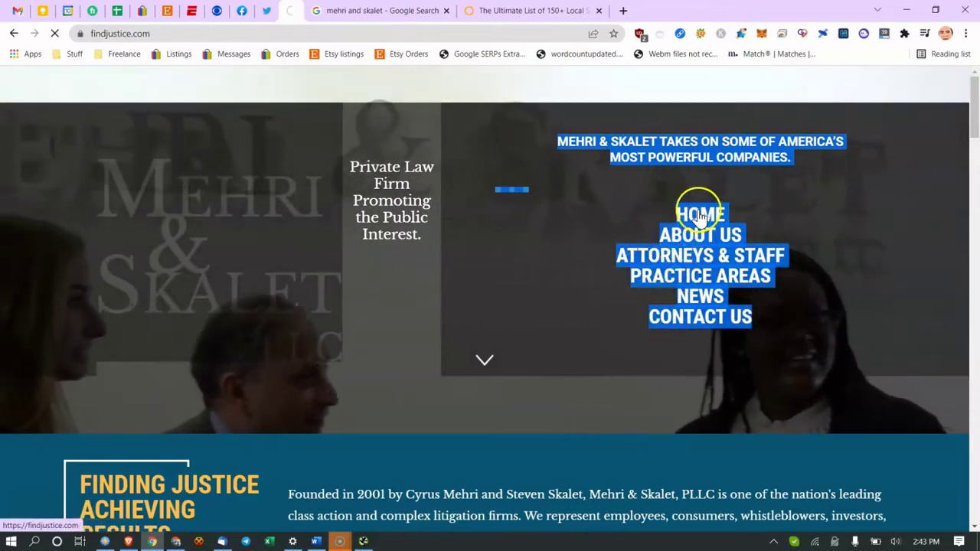
left_click(15, 33)
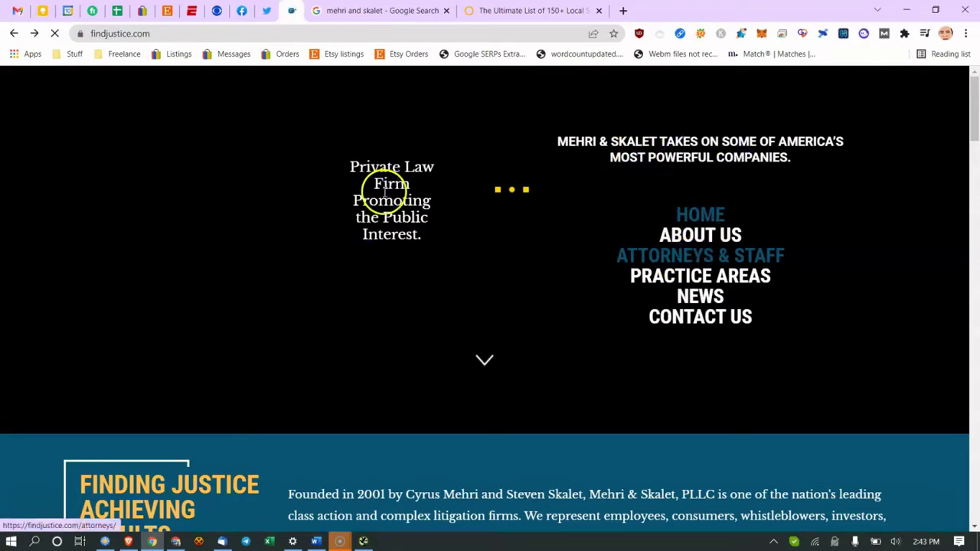
scroll(302, 242, "down", 5)
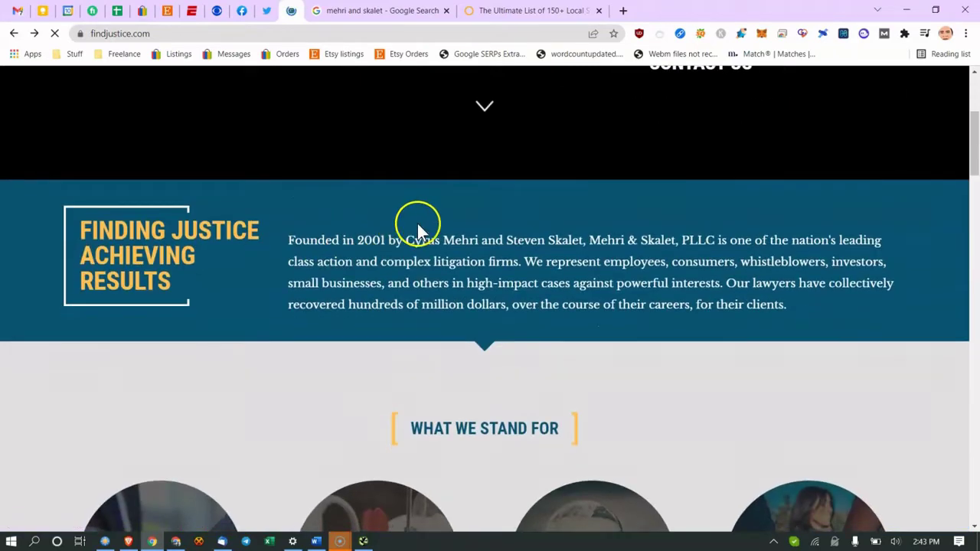
left_click_drag(318, 242, 648, 249)
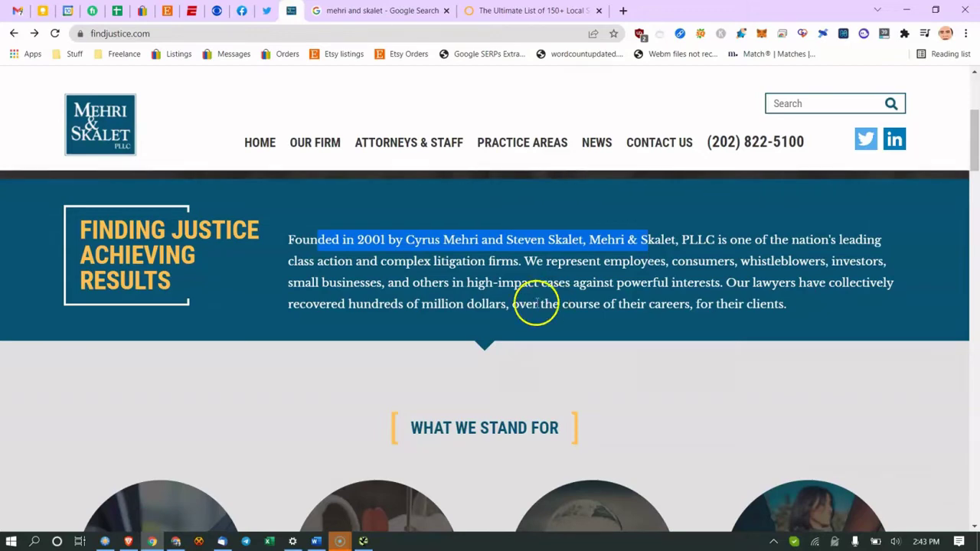
scroll(508, 87, "down", 3)
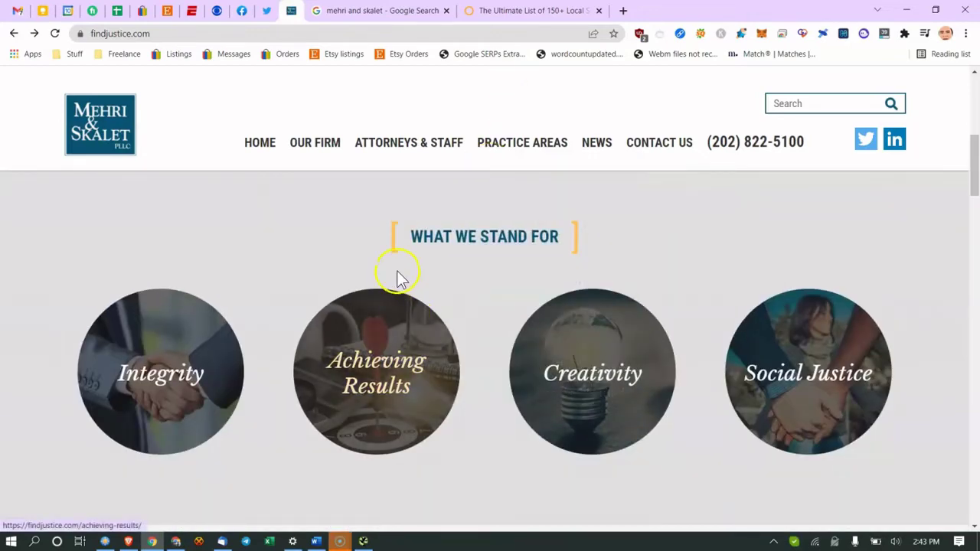
Consult the Other Observations list in the Word notes and return to the homepage in Chrome to look through its testimonials
left_click(322, 542)
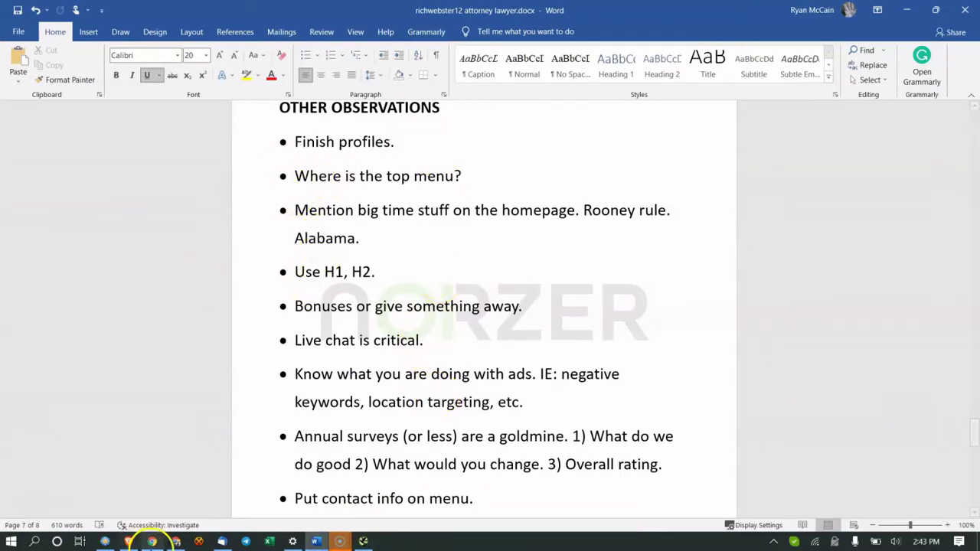
left_click(153, 542)
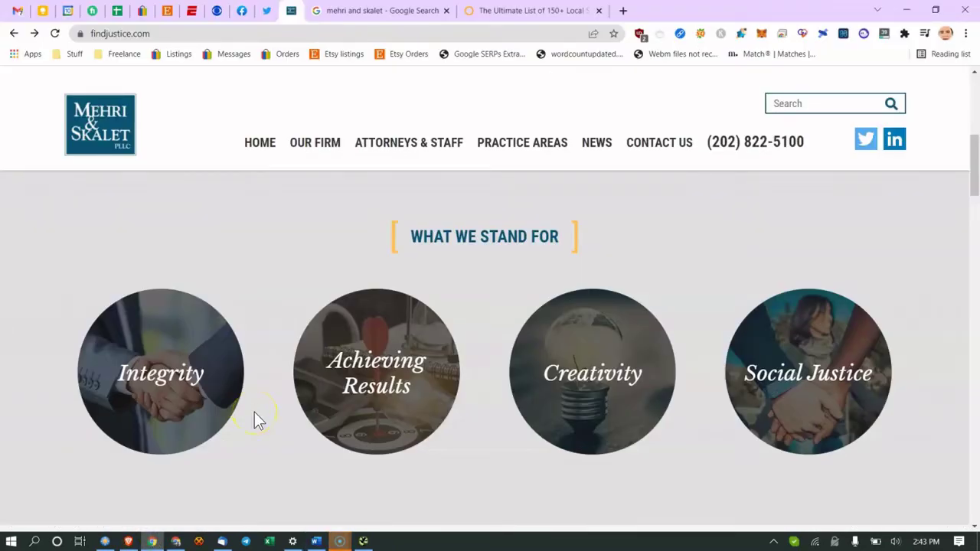
mouse_move(434, 163)
scroll(434, 162, "down", 1)
scroll(595, 236, "down", 8)
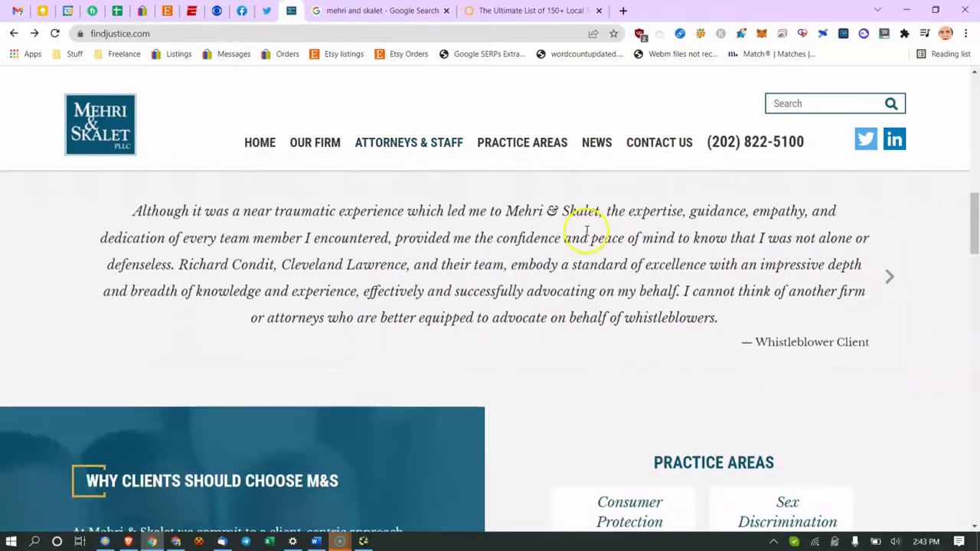
scroll(444, 169, "up", 1)
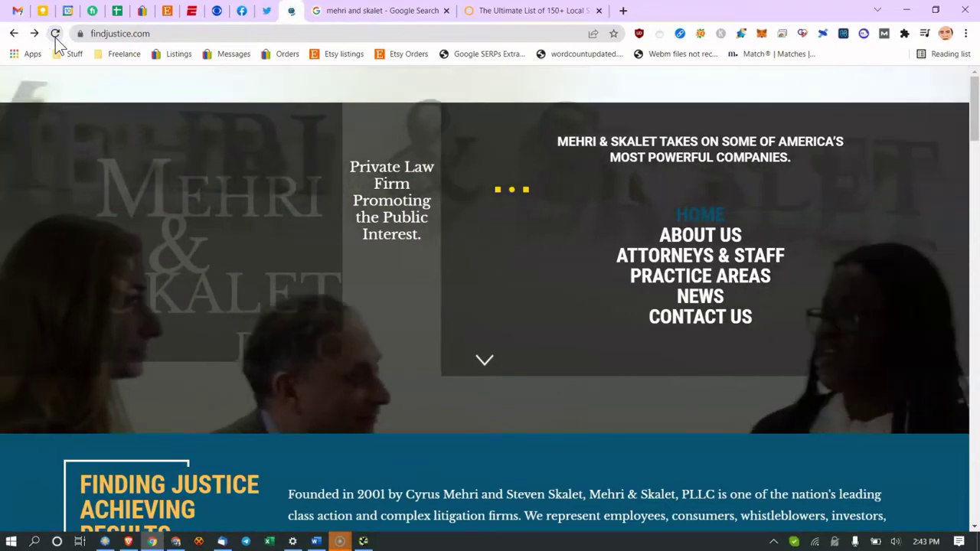
Reload the homepage and review its opening banner against the introduction and What We Stand For sections
left_click(56, 33)
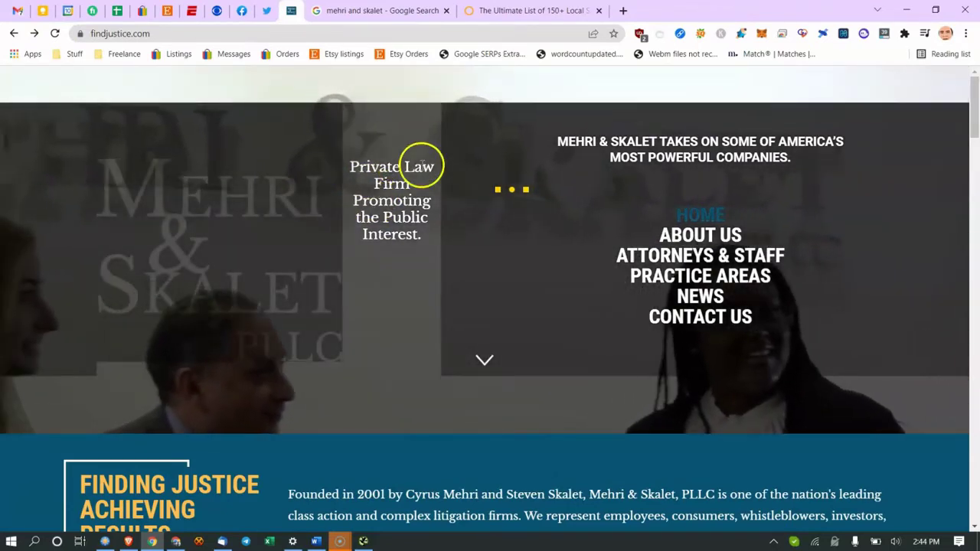
scroll(341, 276, "down", 2)
scroll(340, 280, "down", 5)
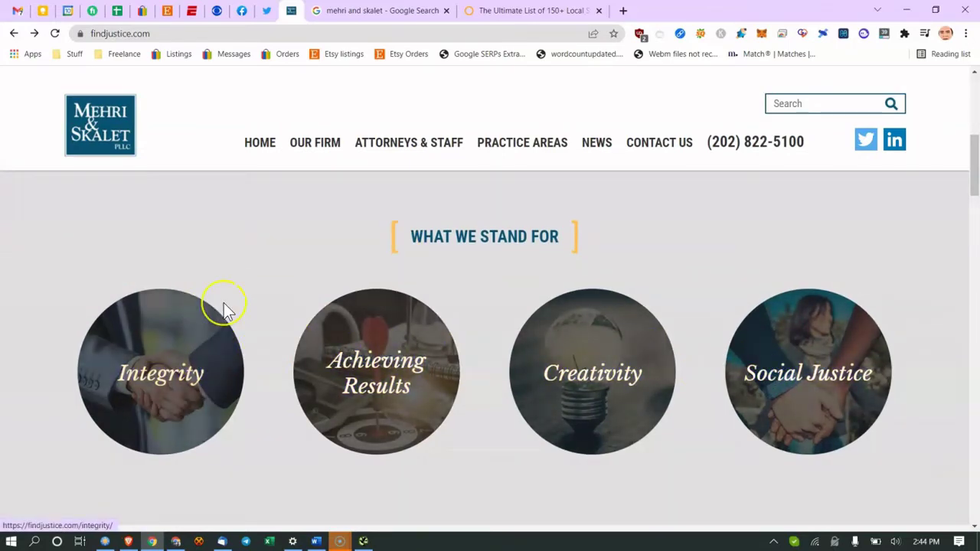
scroll(224, 306, "down", 5)
scroll(367, 348, "up", 10)
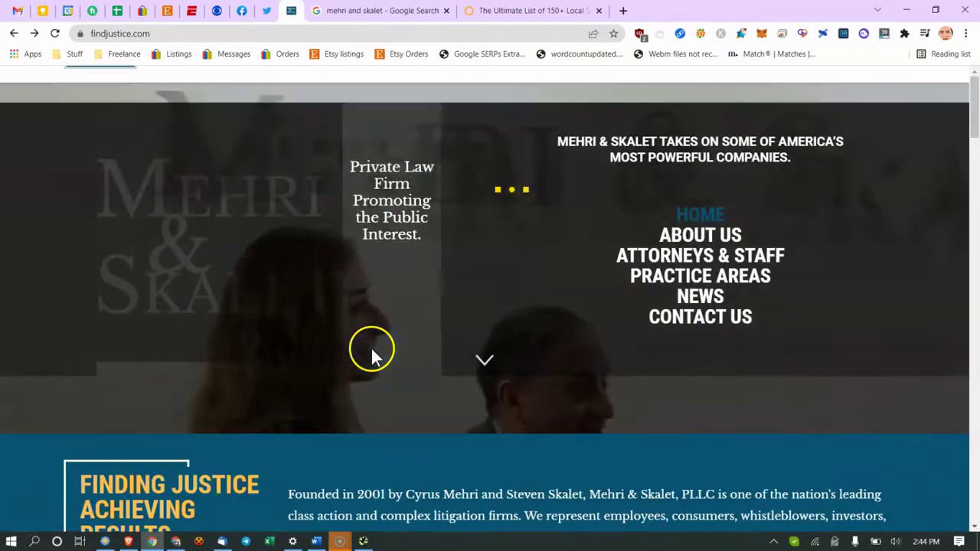
scroll(418, 176, "down", 3)
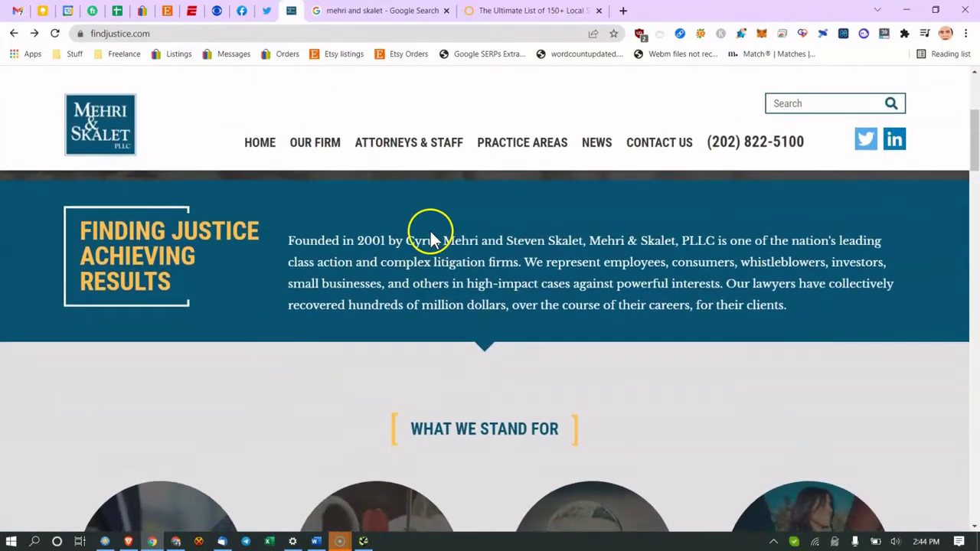
scroll(309, 244, "up", 4)
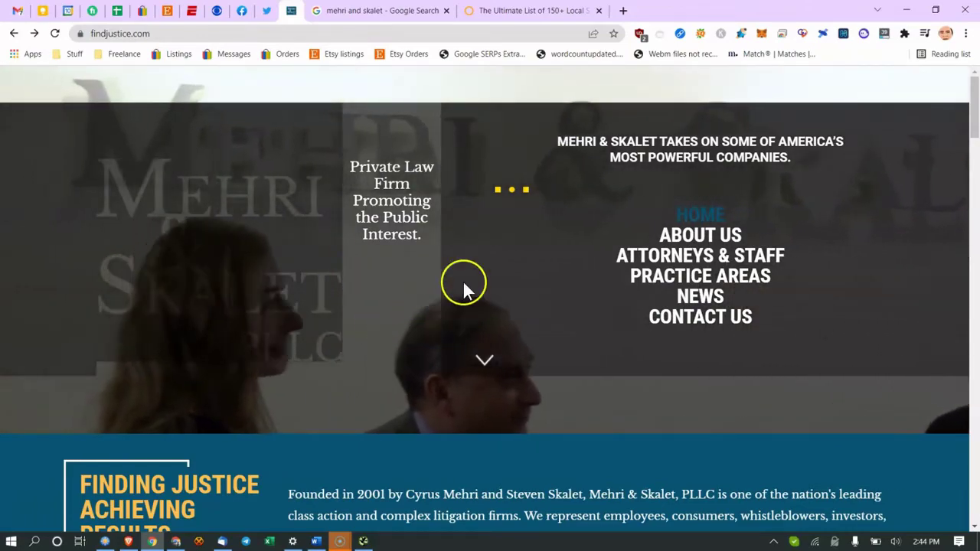
Compare the homepage's Practice Areas block with the Practice Areas submenu in the header navigation
scroll(598, 291, "down", 15)
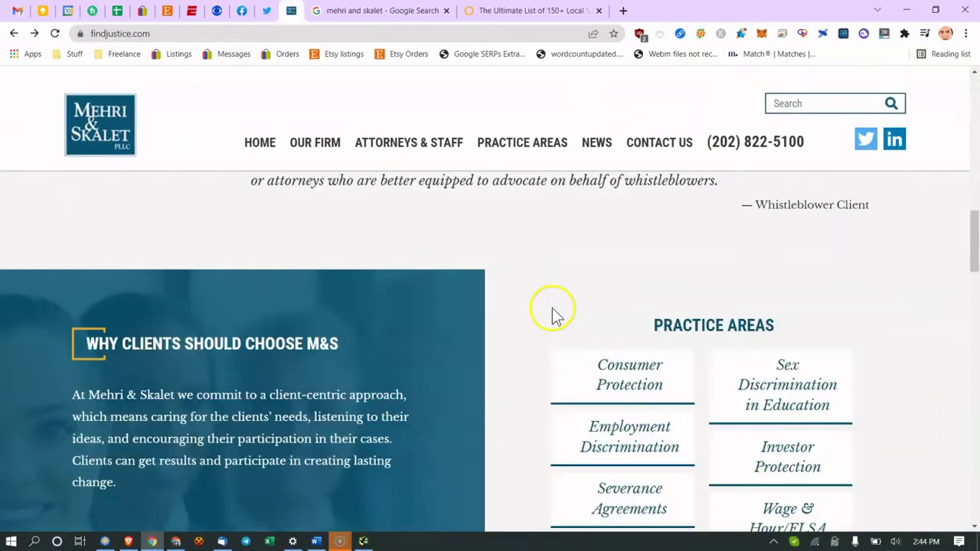
scroll(553, 310, "up", 3)
scroll(536, 324, "down", 3)
scroll(536, 324, "up", 5)
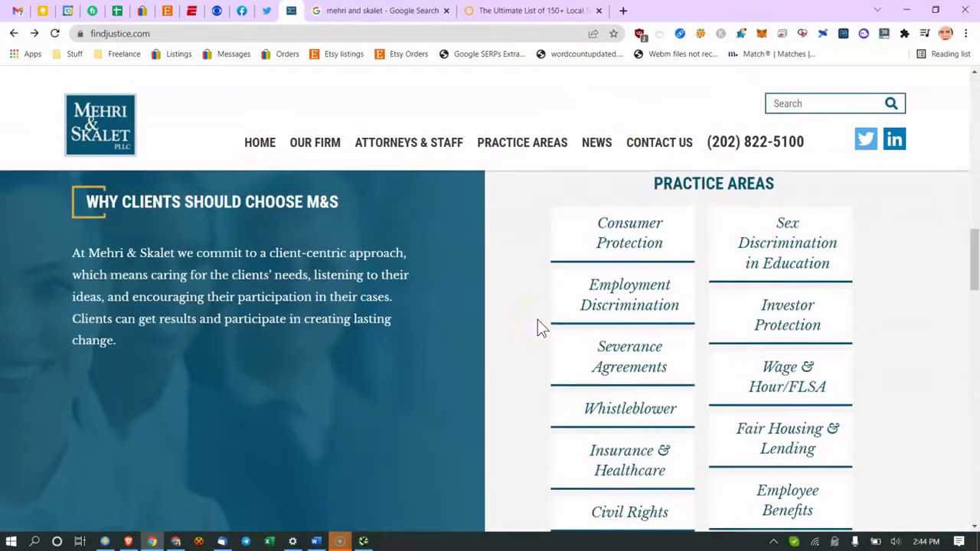
mouse_move(519, 153)
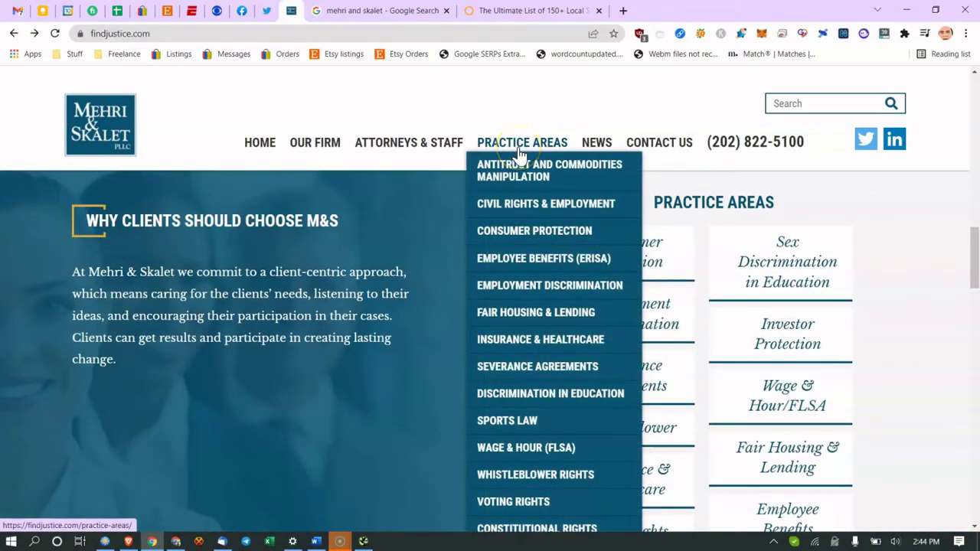
Skim the homepage from the Practice Areas block through Tweets and Latest News, the opening banner and the Testimonials section
scroll(357, 273, "up", 2)
scroll(357, 273, "down", 6)
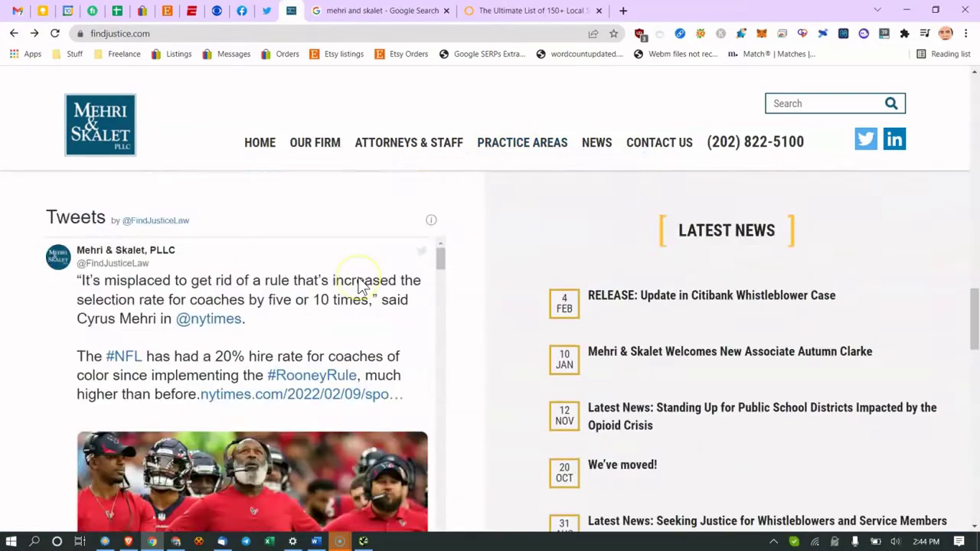
scroll(358, 279, "up", 10)
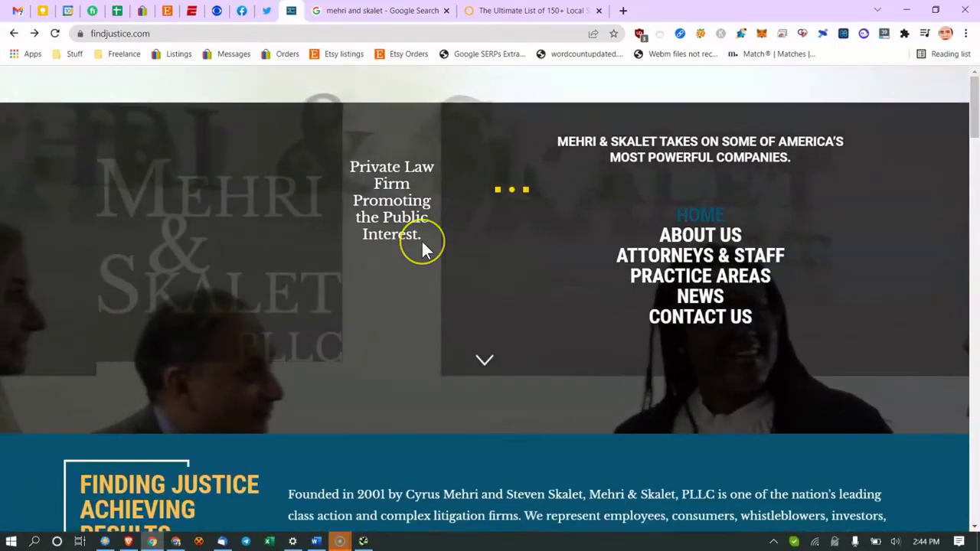
scroll(417, 260, "down", 10)
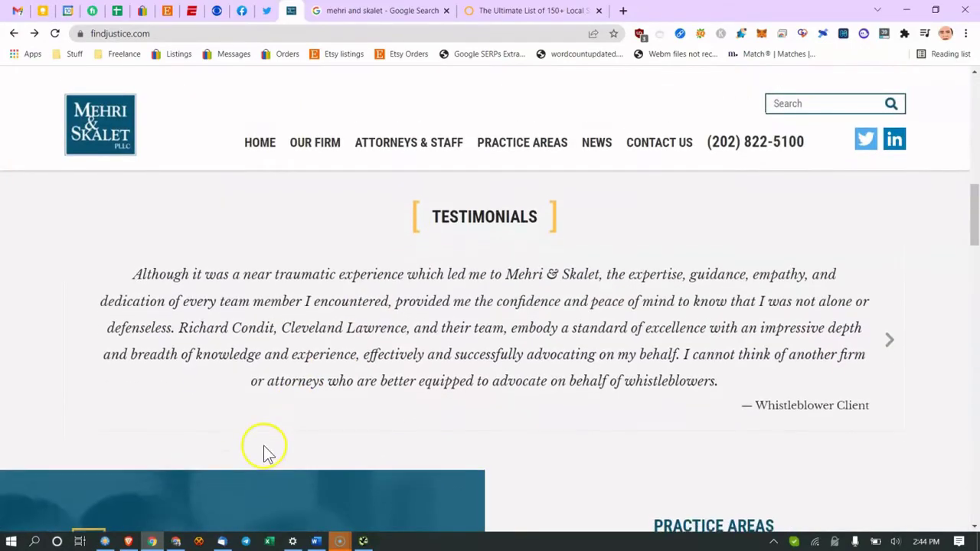
Switch to the Word notes and highlight the wording about mentioning big time stuff in the homepage bullet
left_click(314, 543)
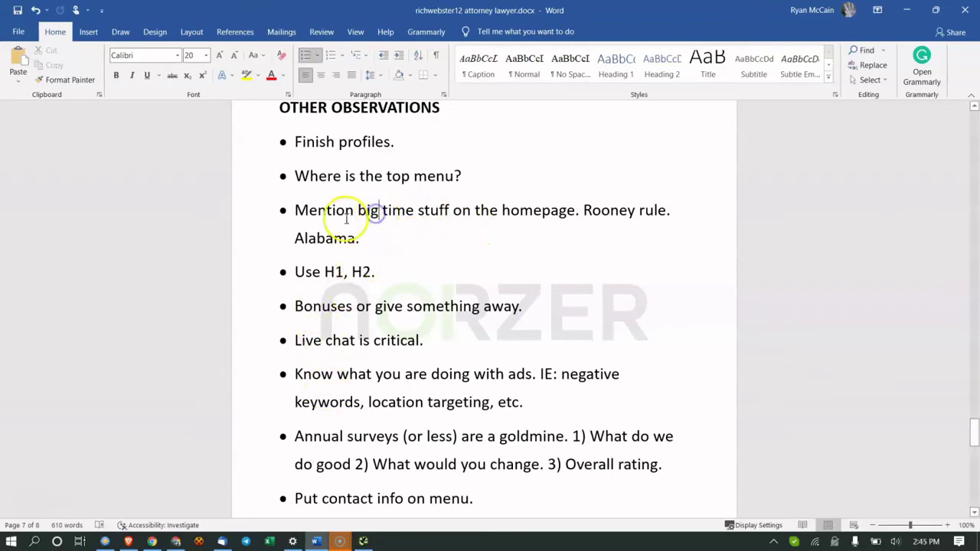
left_click_drag(357, 213, 490, 218)
left_click(527, 216)
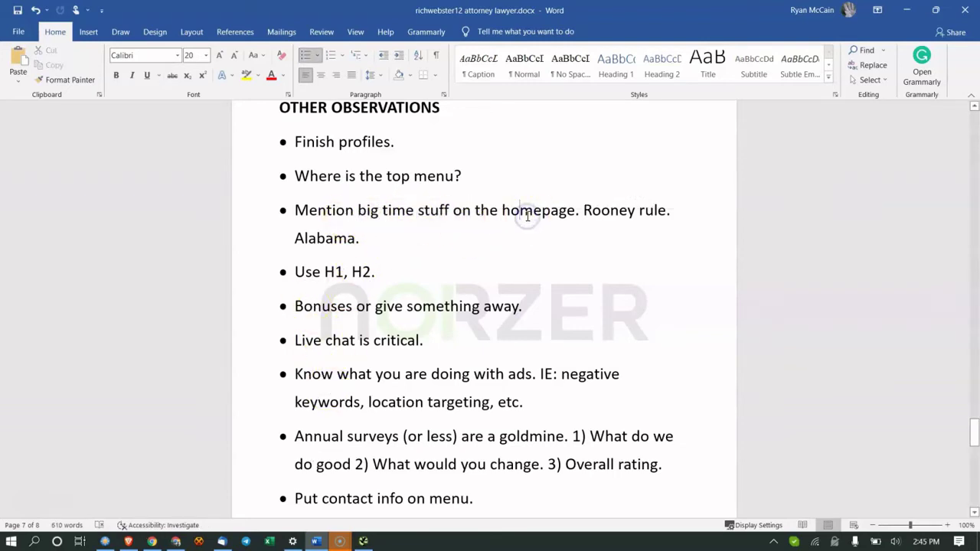
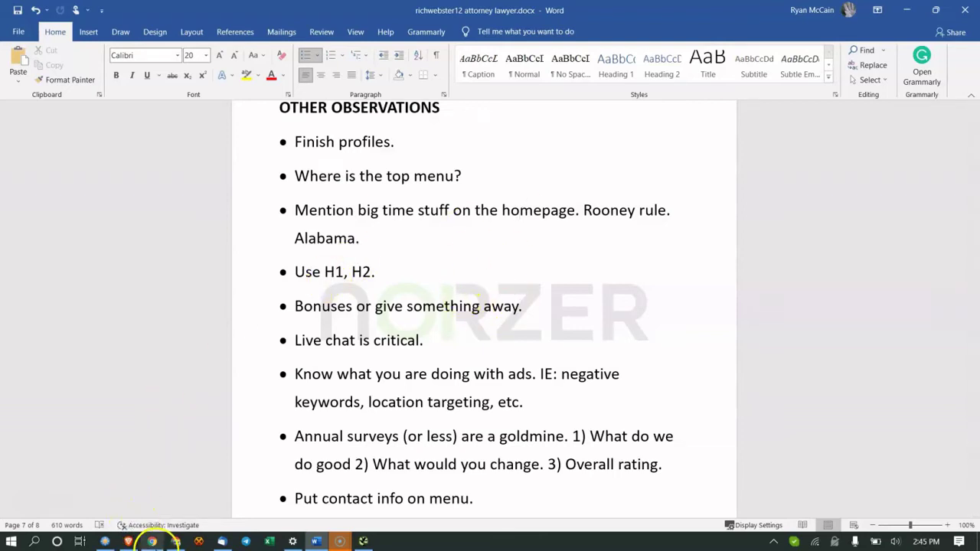
Return to the homepage in Chrome, highlight the What We Stand For heading and go back to the opening banner
left_click(152, 542)
scroll(412, 325, "down", 5)
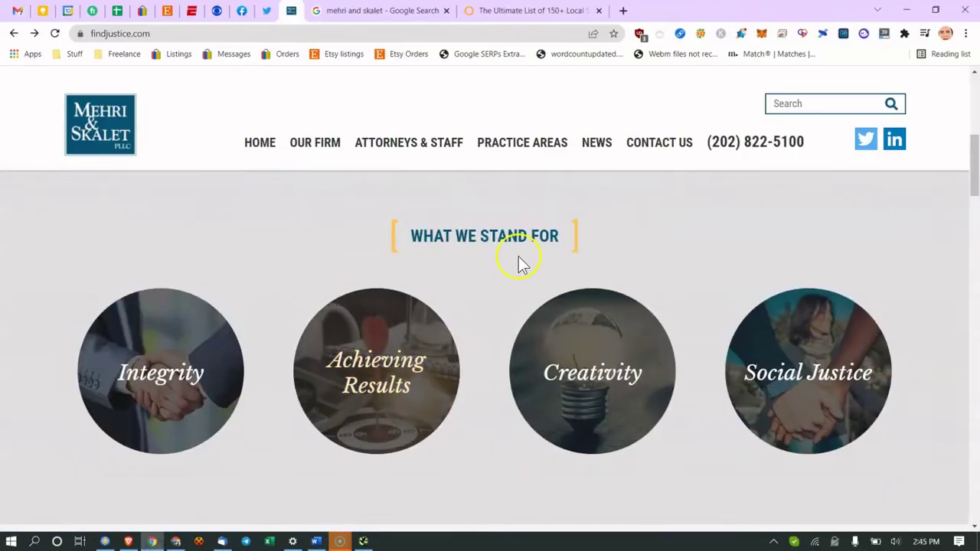
left_click(466, 230)
left_click_drag(429, 236, 559, 227)
left_click(540, 233)
scroll(512, 266, "up", 4)
scroll(512, 266, "up", 2)
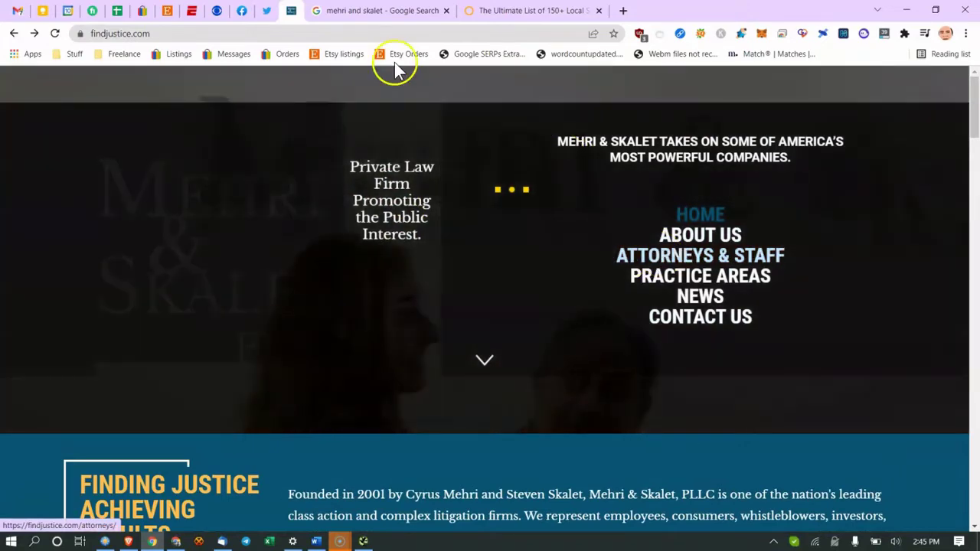
Look over the homepage introduction, highlighting the Testimonials heading and the opening lines of the whistleblower client's testimonial
scroll(457, 243, "down", 1)
scroll(457, 243, "down", 4)
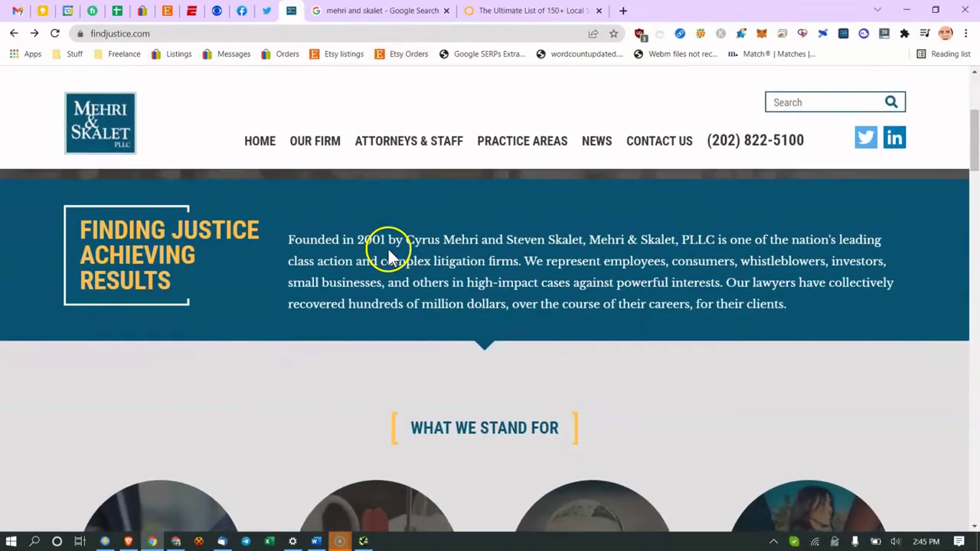
scroll(368, 268, "down", 5)
scroll(389, 300, "down", 2)
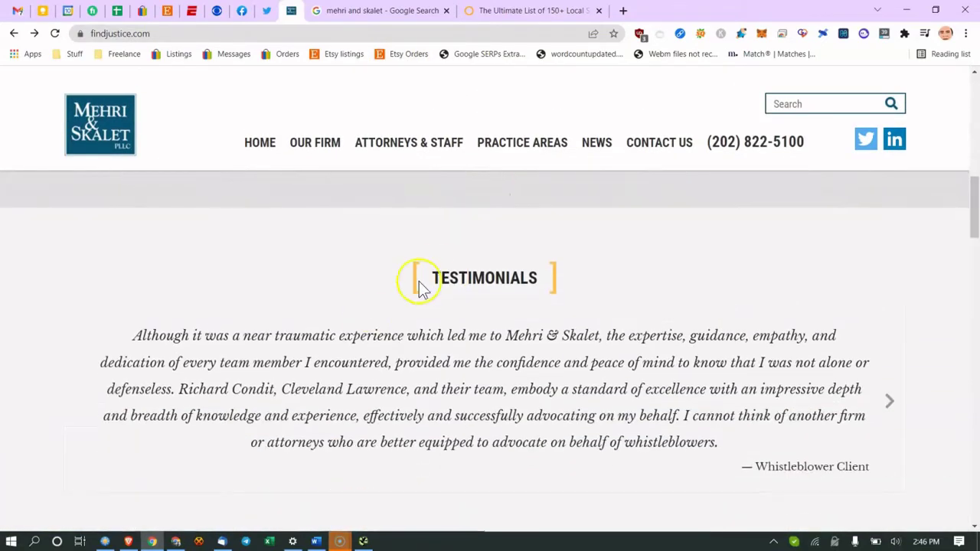
left_click_drag(421, 279, 540, 270)
left_click_drag(163, 334, 502, 400)
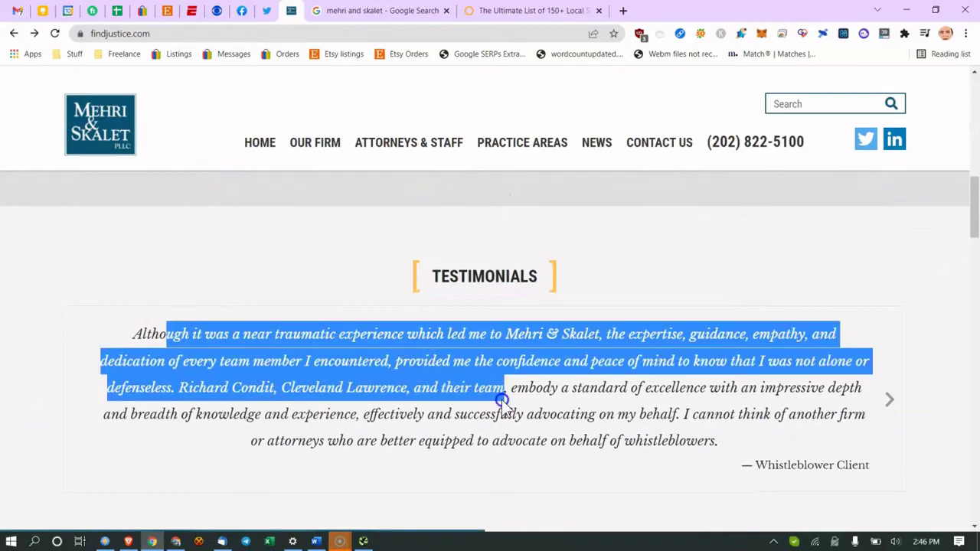
Examine the links in the homepage's Practice Areas block beside the Why Clients Should Choose M&S section
scroll(482, 417, "down", 4)
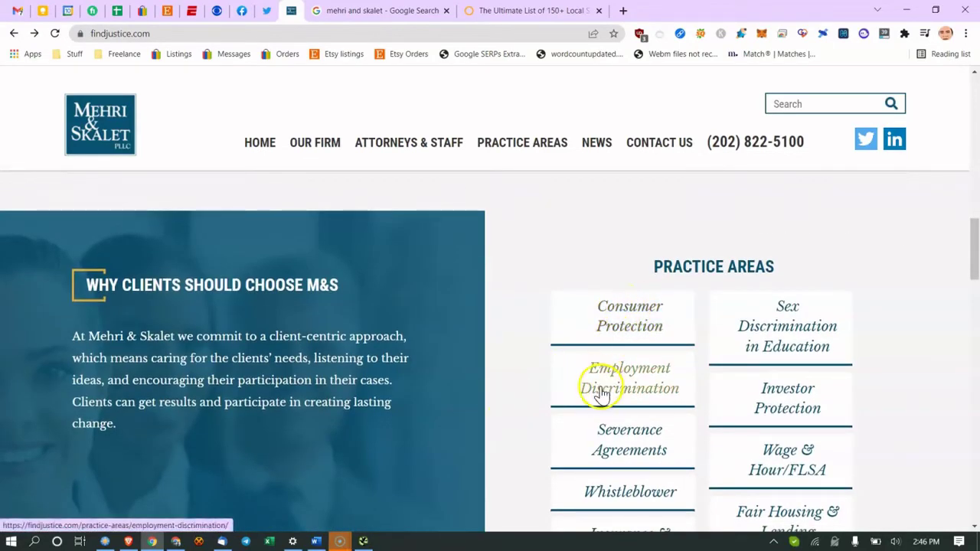
scroll(606, 318, "down", 3)
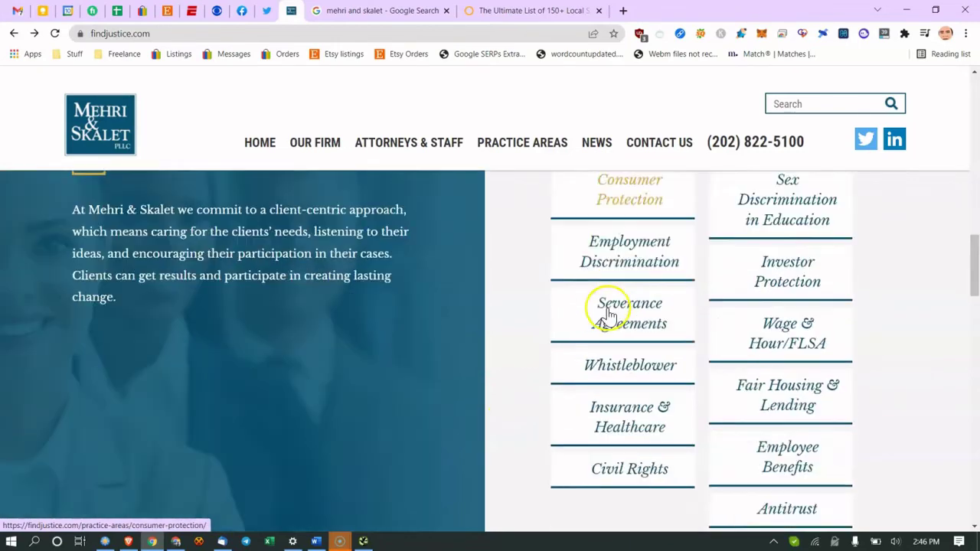
scroll(612, 256, "up", 1)
scroll(632, 224, "up", 2)
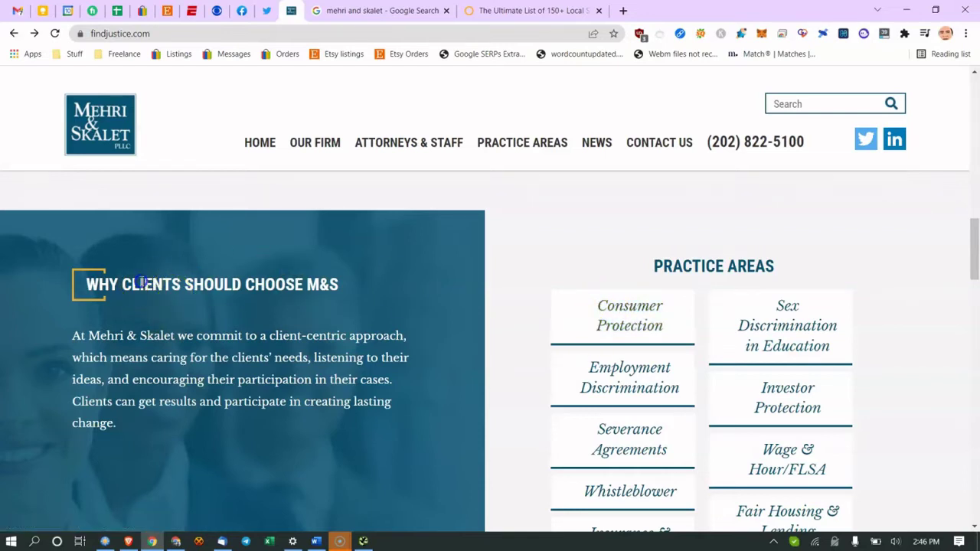
Highlight the Why Clients Should Choose M&S heading and the client-centric paragraph beneath it
left_click_drag(142, 283, 337, 268)
left_click(75, 285)
left_click_drag(76, 285, 305, 283)
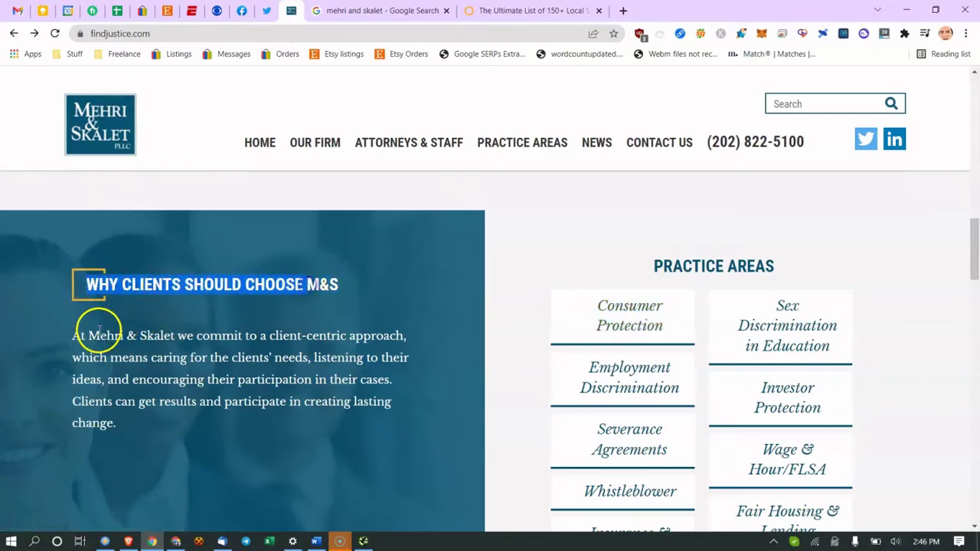
left_click_drag(57, 332, 154, 421)
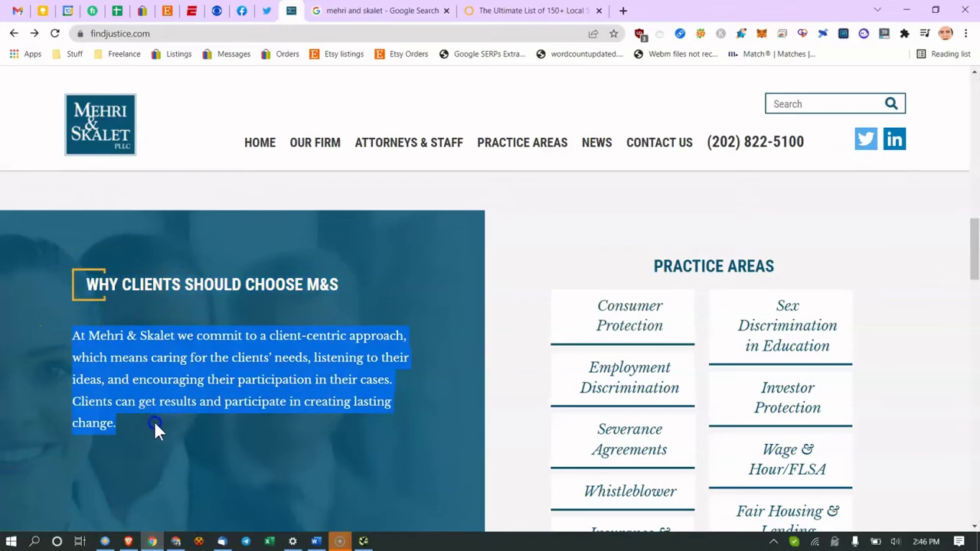
left_click_drag(140, 285, 175, 285)
Glance down to the Tweets section, return to Why Clients Should Choose M&S and highlight its heading and full paragraph again
scroll(194, 307, "down", 8)
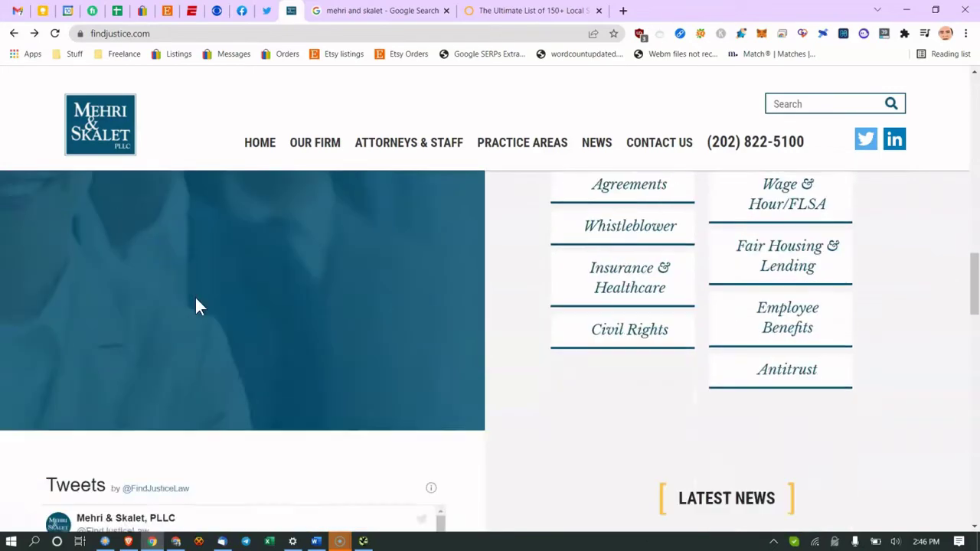
scroll(201, 306, "up", 7)
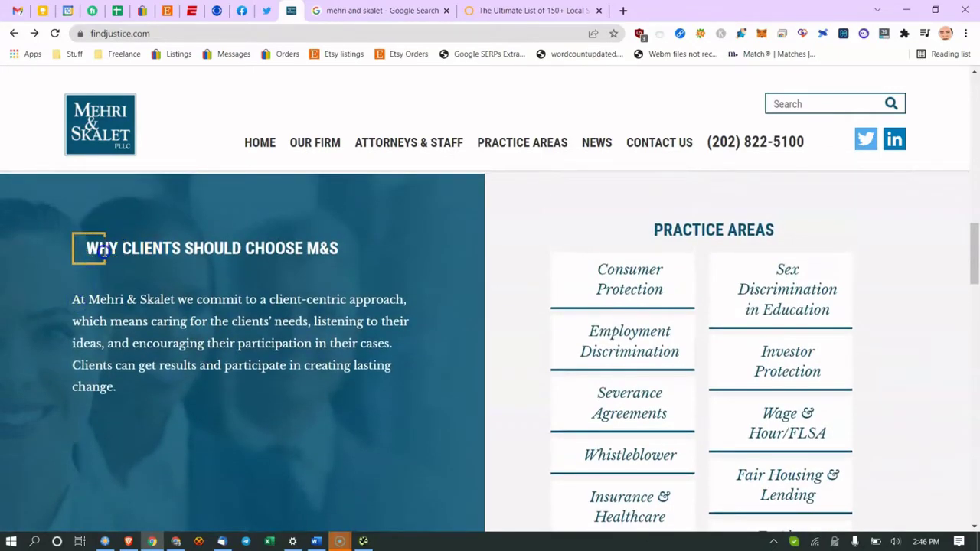
left_click_drag(84, 248, 234, 248)
left_click(246, 252)
left_click_drag(184, 367, 232, 361)
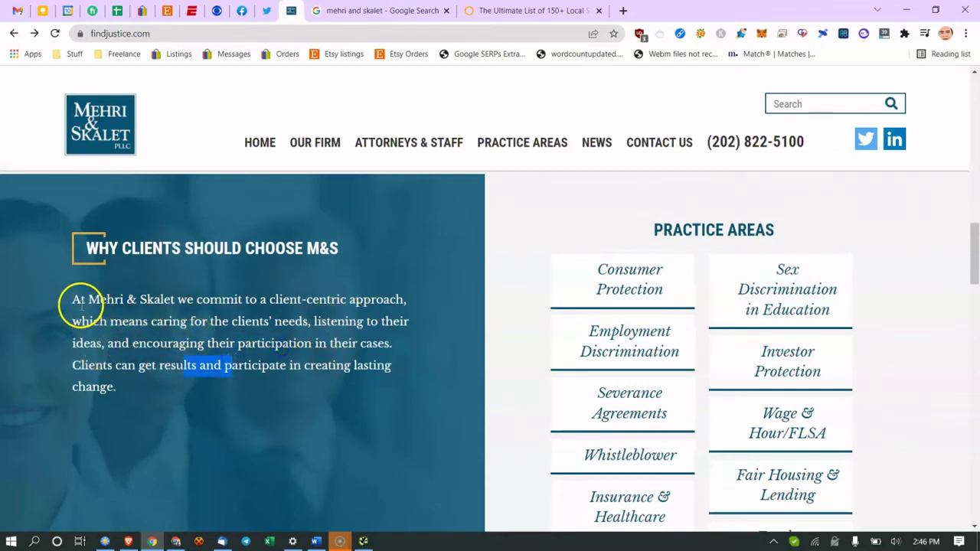
left_click_drag(74, 300, 152, 390)
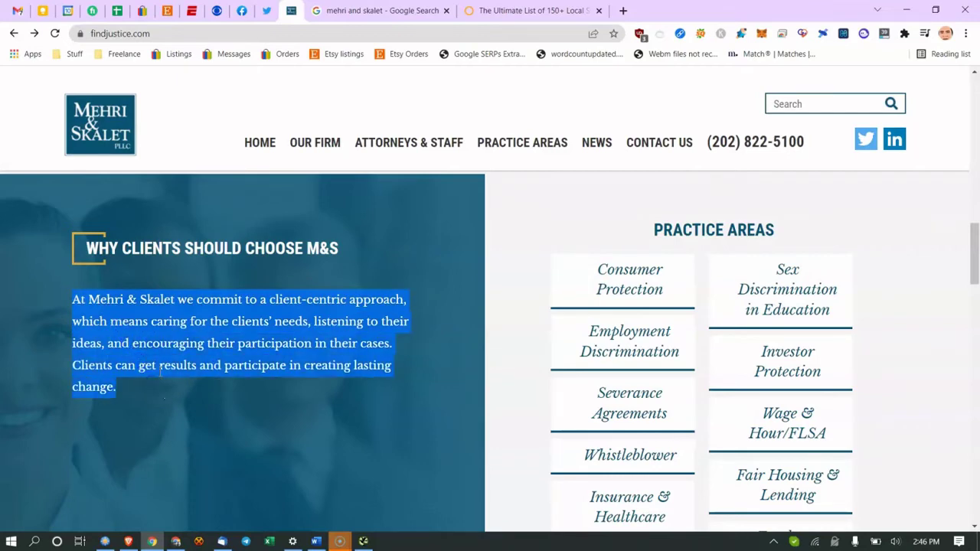
left_click(205, 344)
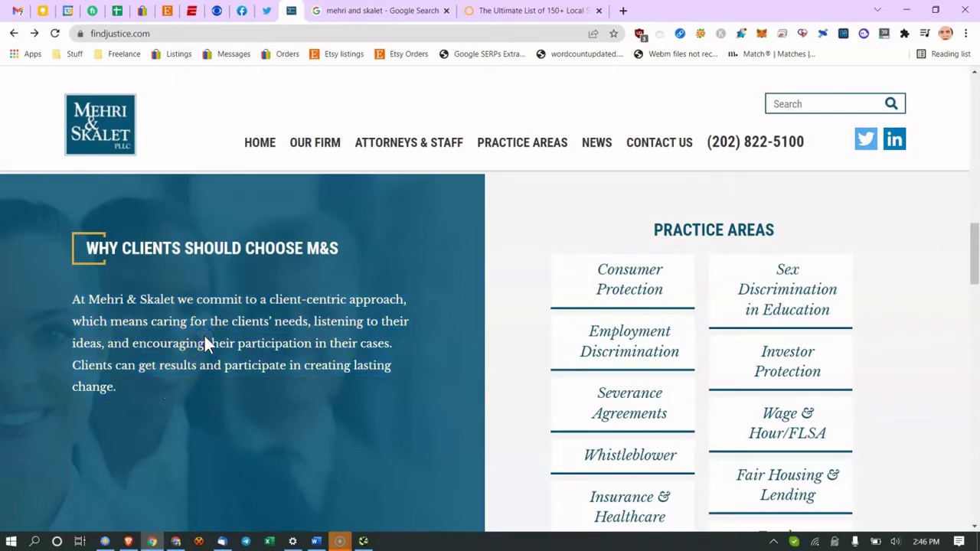
Check the Tweets and Latest News sections, and highlight the get results wording in the Why Clients Should Choose M&S paragraph
scroll(204, 346, "down", 7)
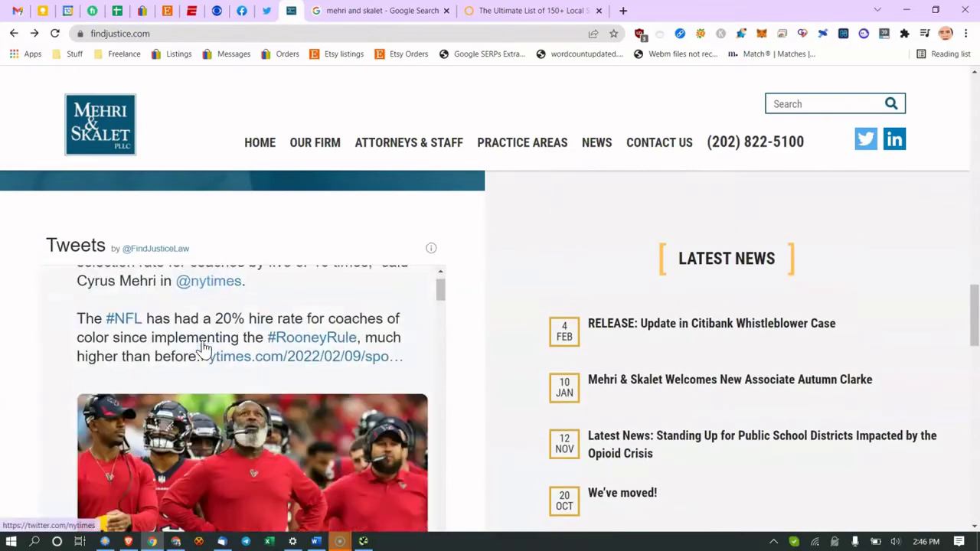
scroll(205, 351, "down", 5)
scroll(180, 366, "up", 10)
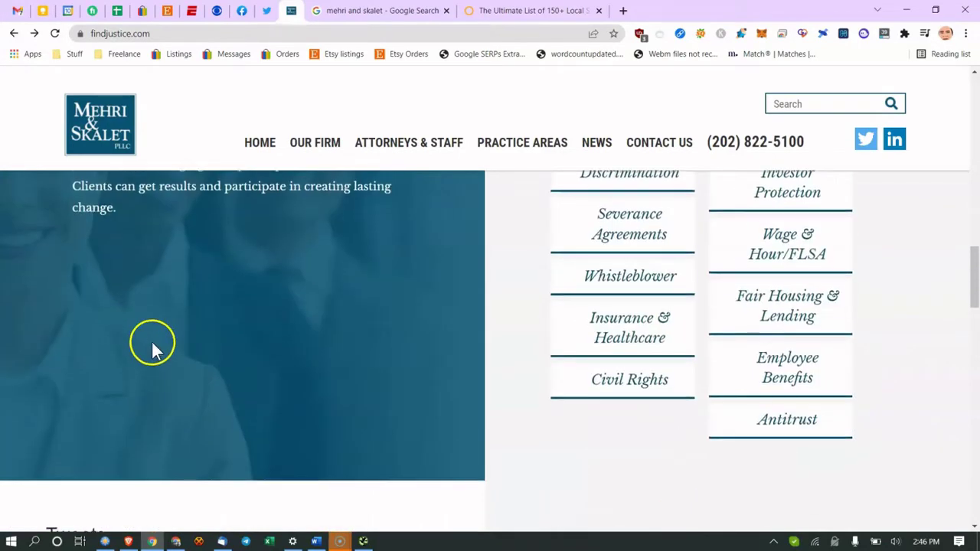
scroll(152, 345, "up", 2)
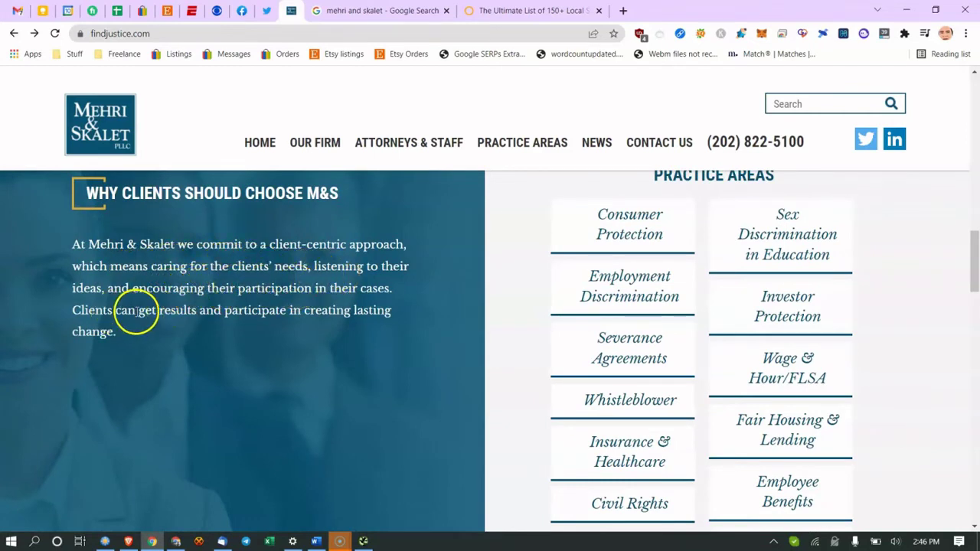
left_click_drag(136, 311, 234, 313)
scroll(296, 321, "up", 1)
left_click(296, 321)
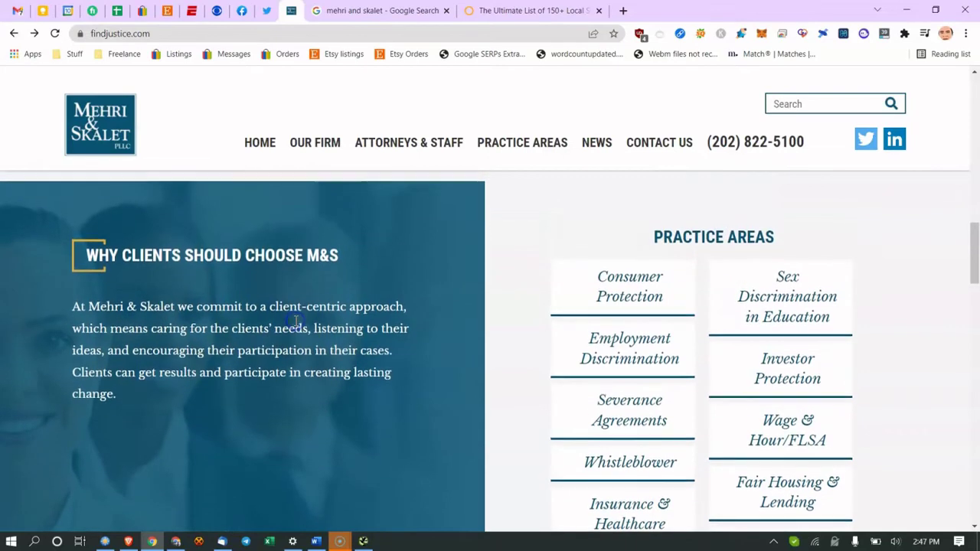
Consult the Bonuses bullet in the Word notes, check the homepage's header contact details in Chrome and return to Word
left_click(313, 539)
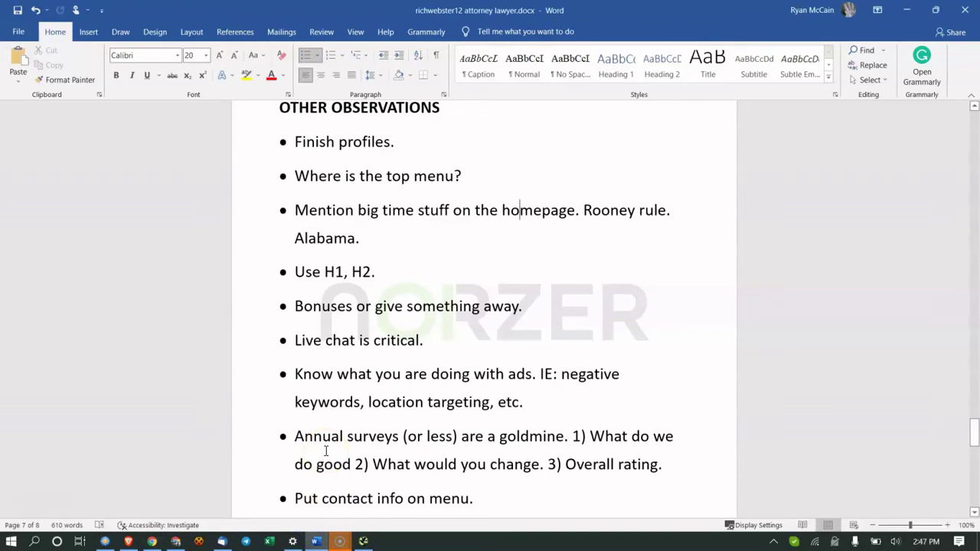
left_click(429, 314)
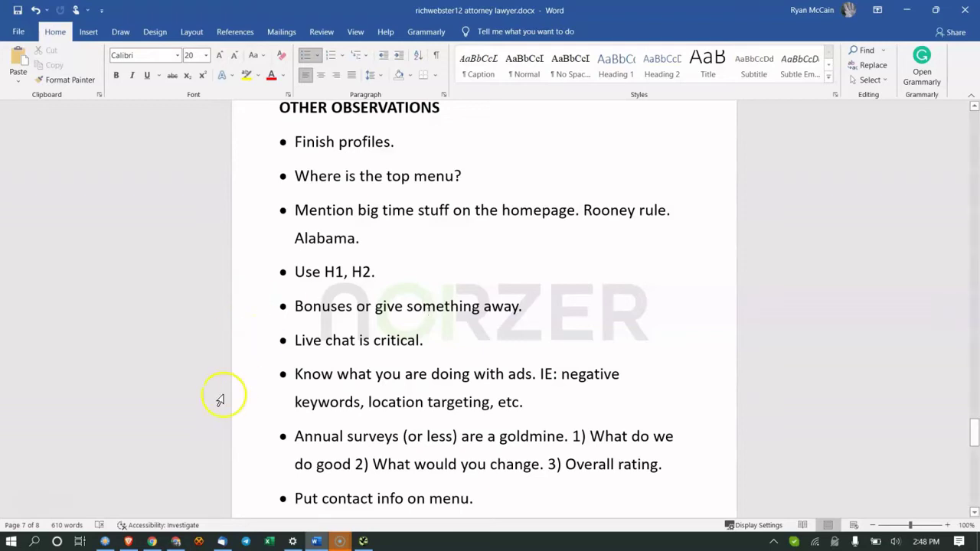
left_click(151, 542)
scroll(360, 354, "down", 5)
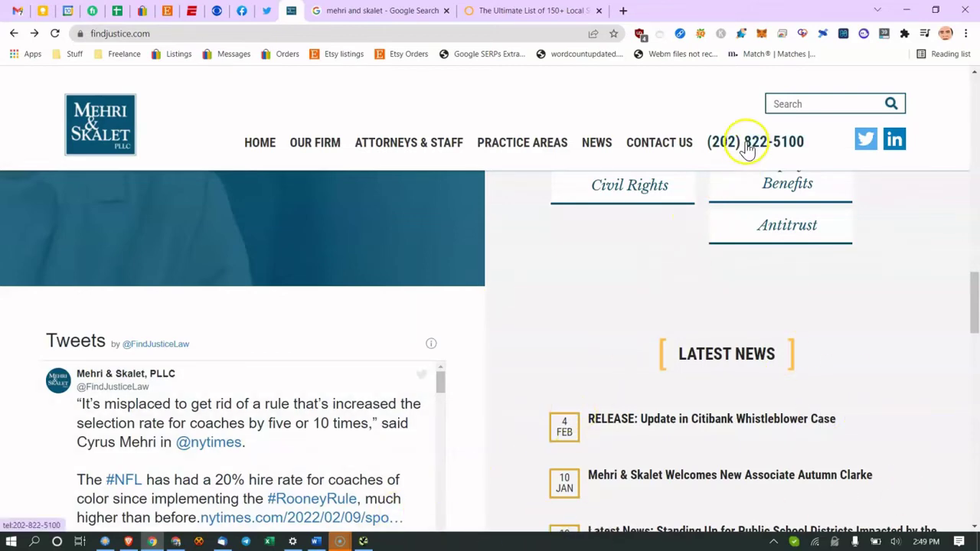
left_click(316, 542)
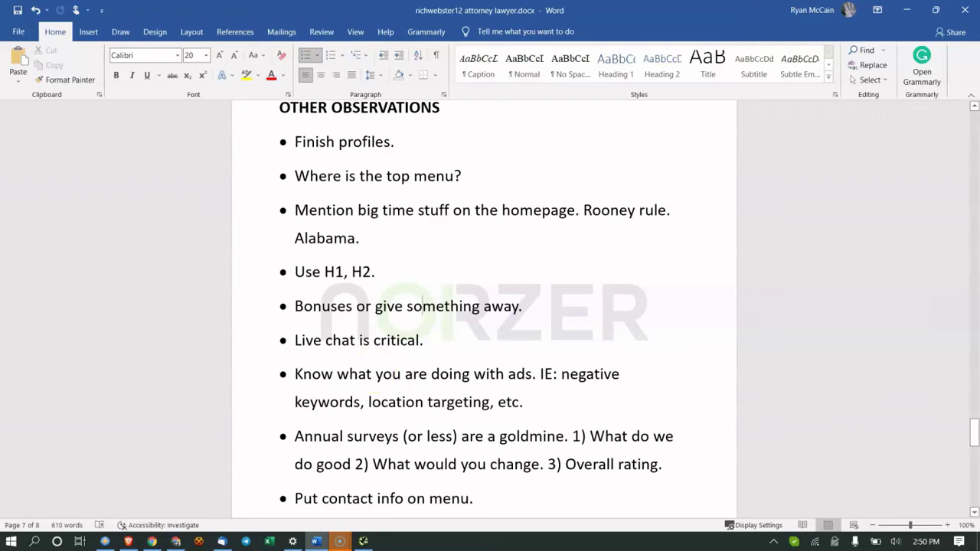
In FreeCommander, open the Fiver inclusions folder and browse the files in its GMB and SEO subfolders
left_click(103, 542)
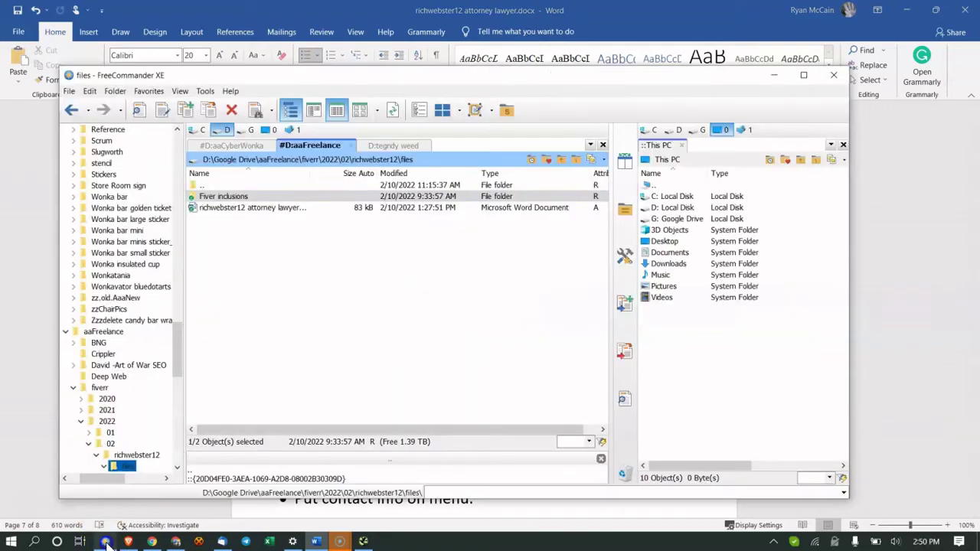
double_click(295, 197)
double_click(230, 196)
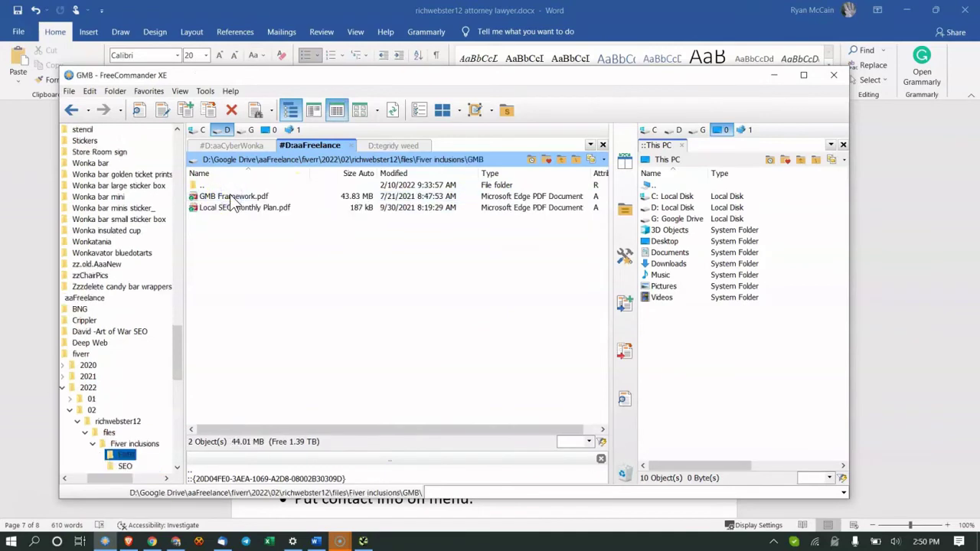
key("BackSpace")
double_click(249, 208)
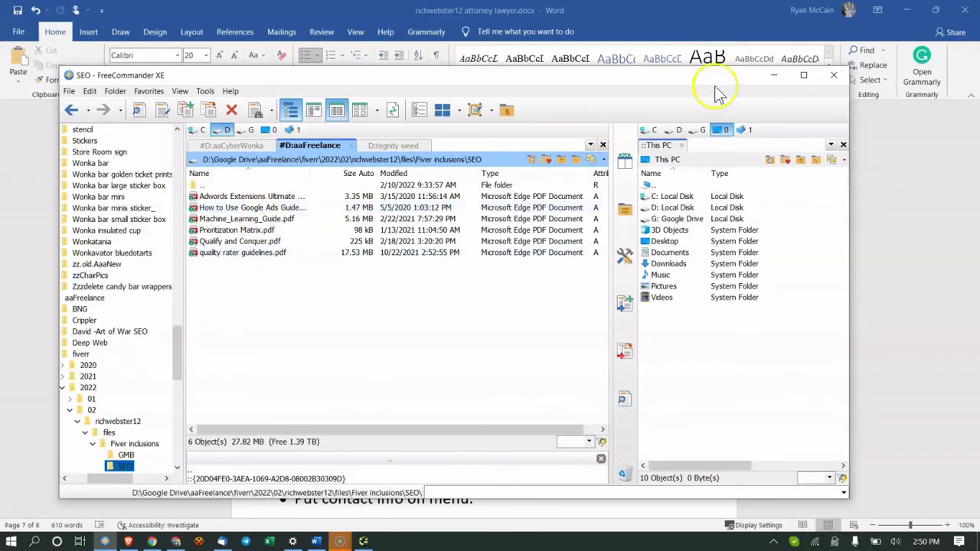
Minimize FreeCommander and read the rest of the Other Observations list in Word, down to the WHY US! bullet
left_click(772, 78)
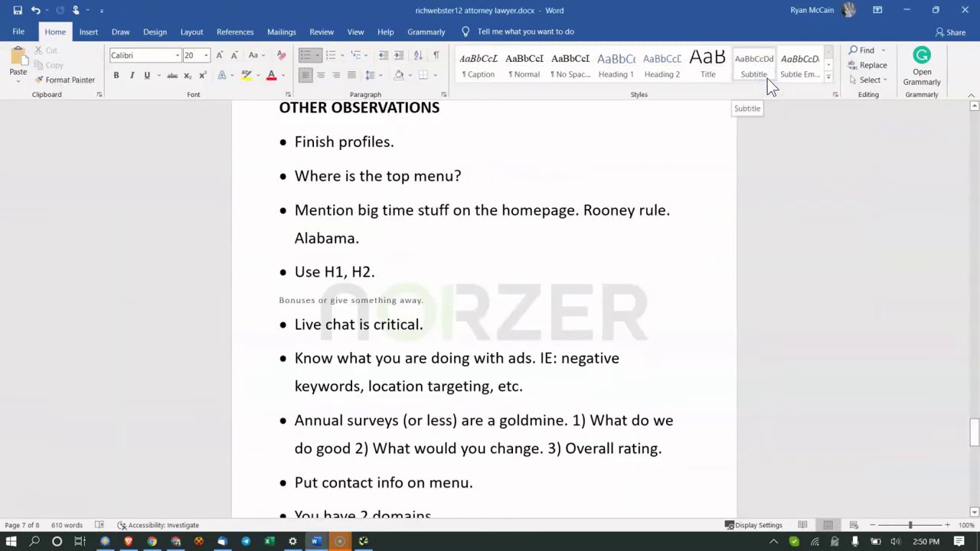
scroll(385, 287, "down", 4)
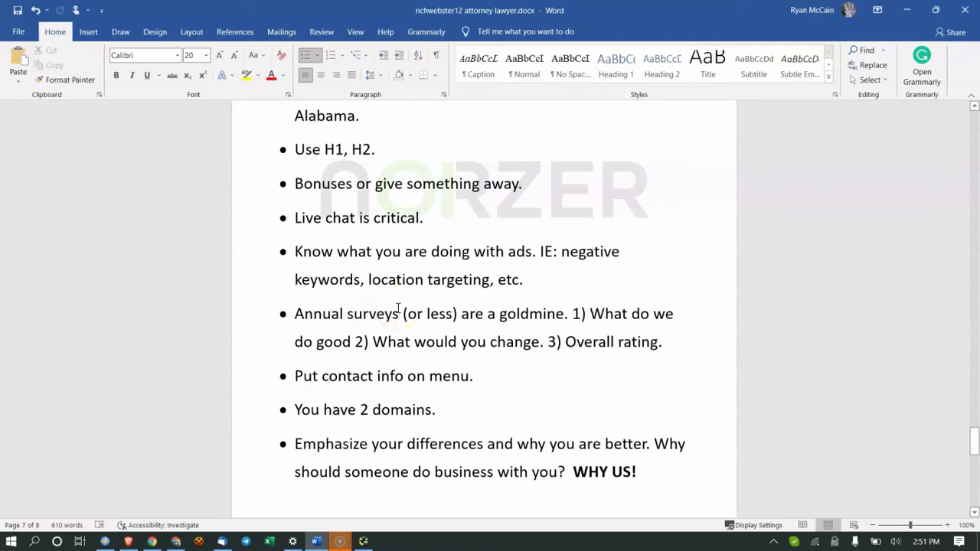
key("Up")
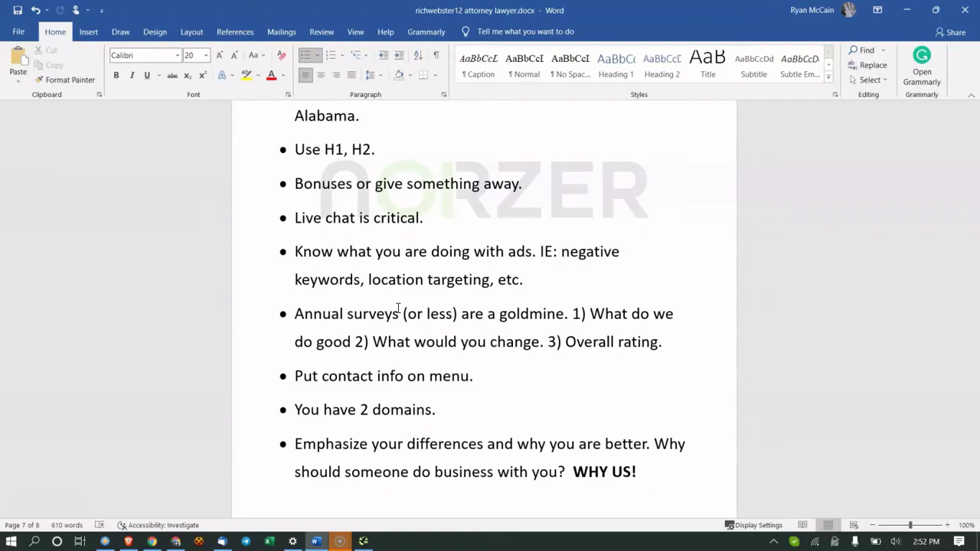
Check the law firm homepage's header for contact details in Chrome and delete the "Put contact info on menu." bullet from the Word notes
scroll(403, 276, "down", 3)
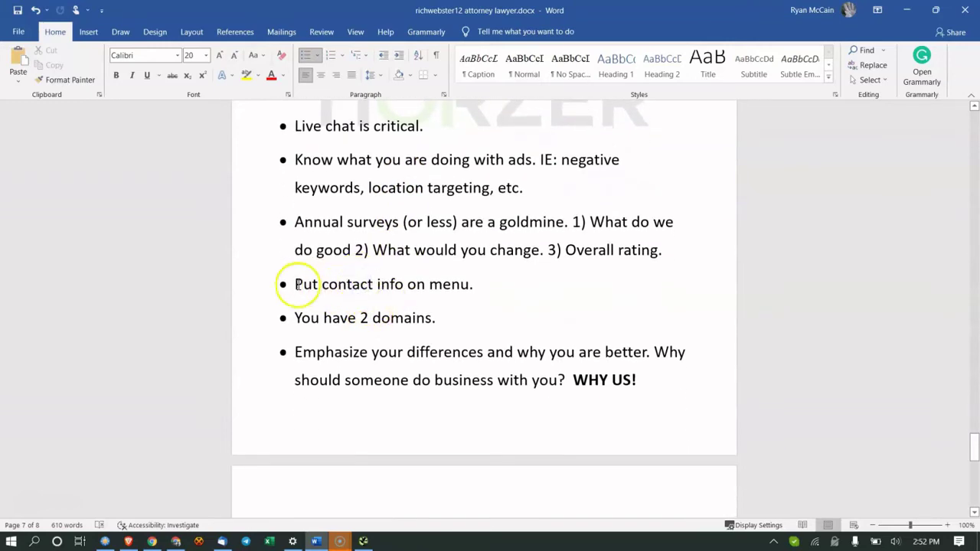
left_click(152, 542)
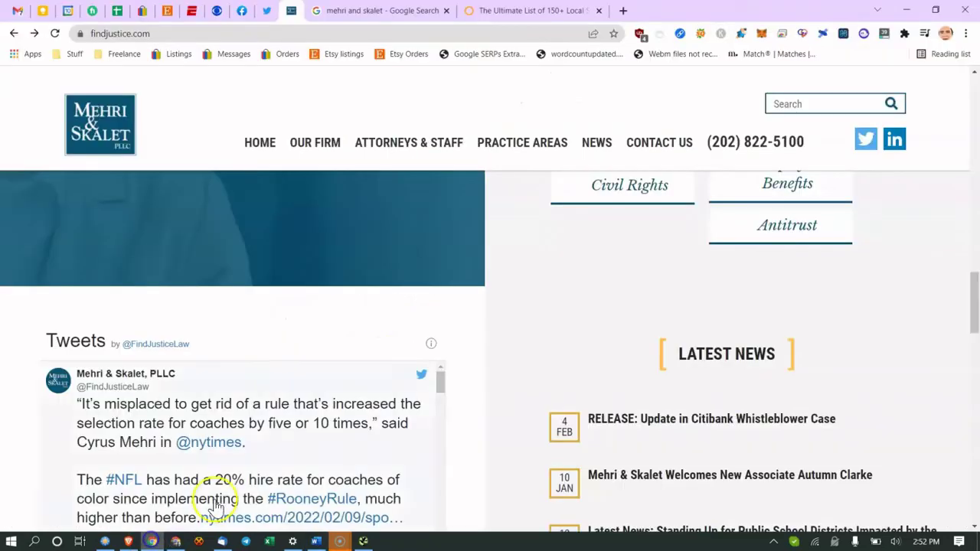
scroll(503, 302, "up", 1)
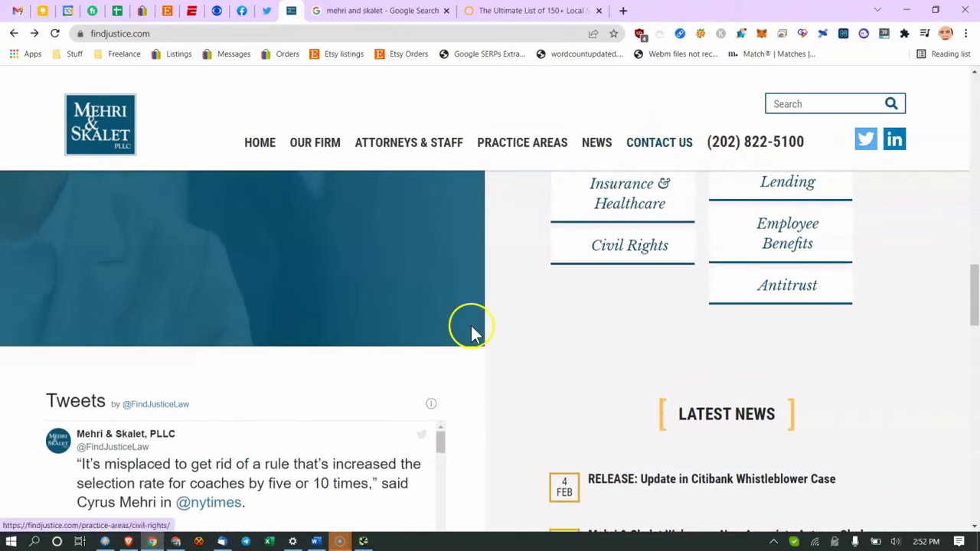
left_click(316, 541)
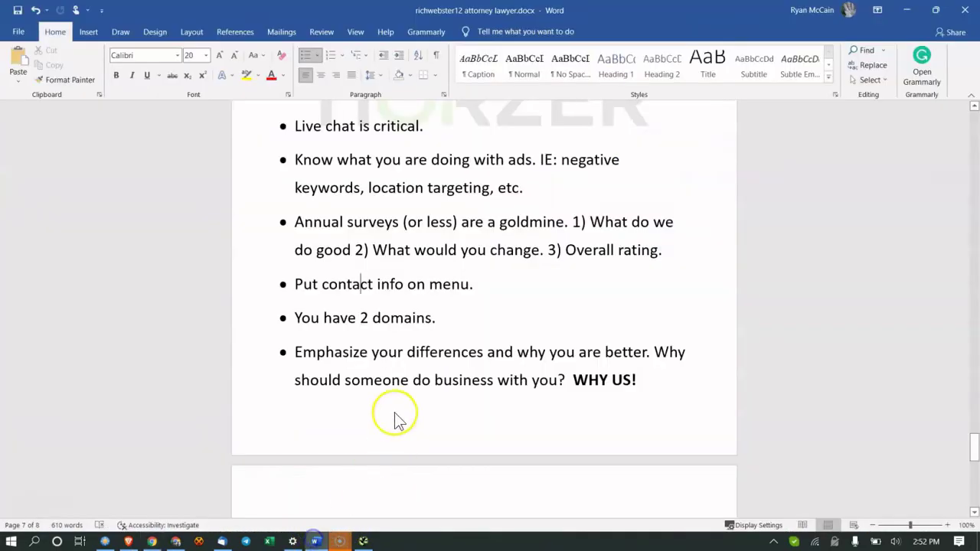
double_click(402, 284)
left_click(405, 284)
key("Delete")
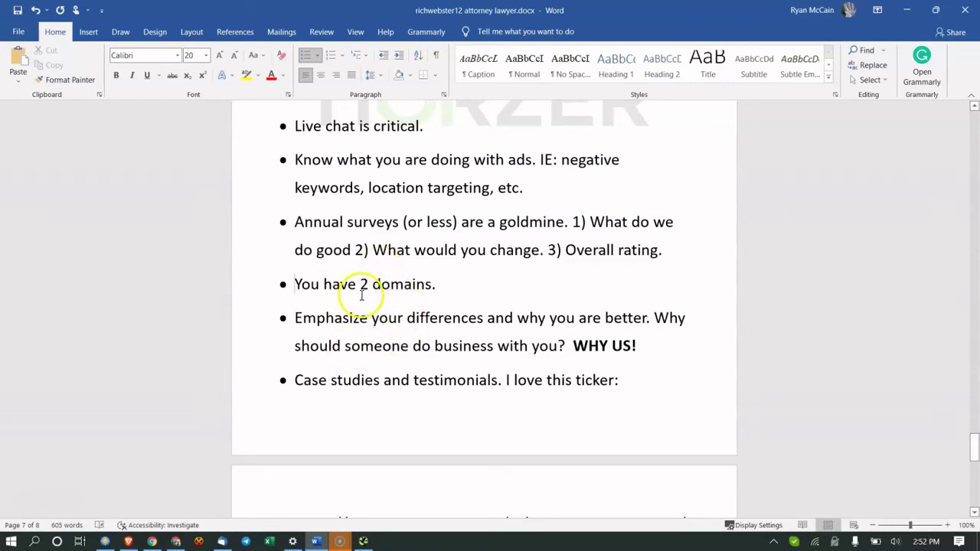
Highlight the bullet about emphasizing your differences and WHY US! while reading it, and clear the selection
left_click_drag(349, 320, 496, 319)
left_click(525, 314)
left_click(592, 320)
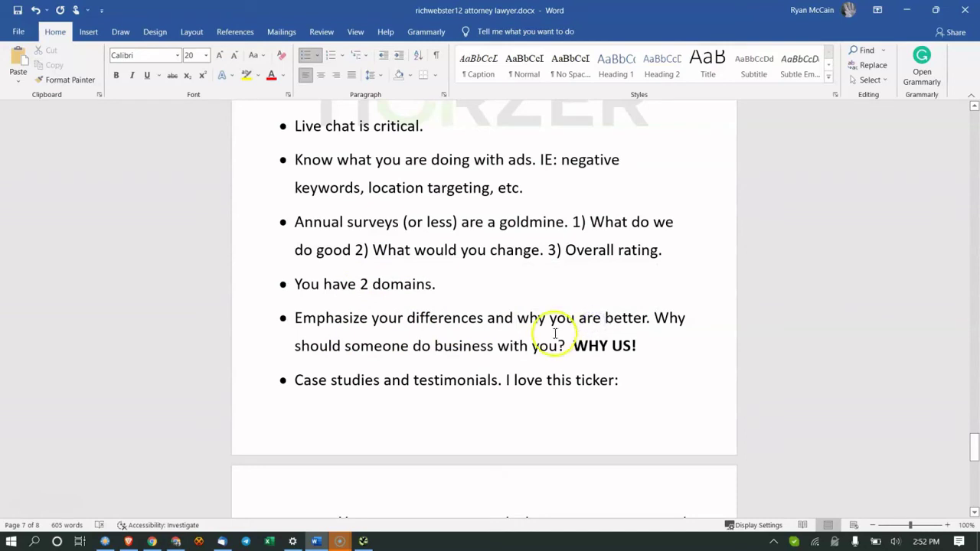
left_click_drag(398, 354, 484, 345)
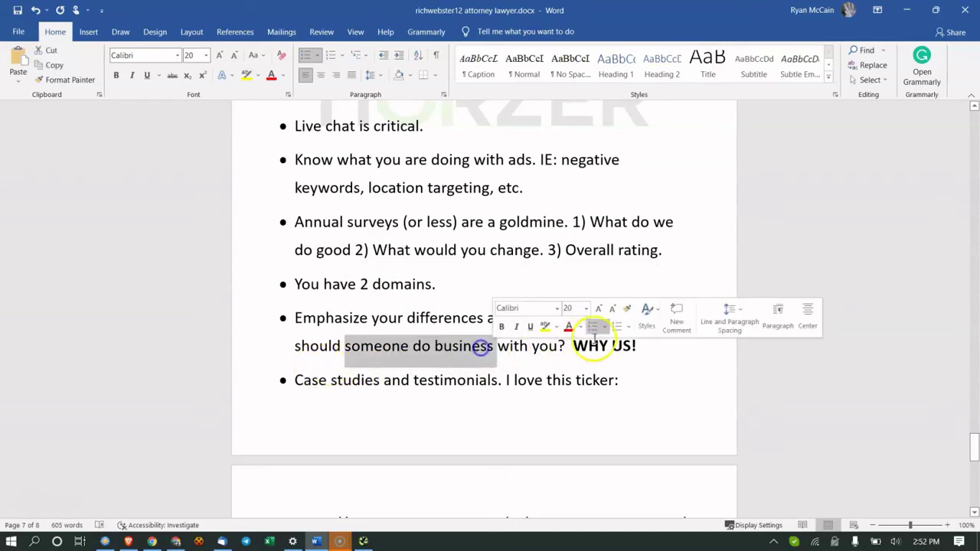
left_click(557, 356)
left_click_drag(670, 346, 275, 324)
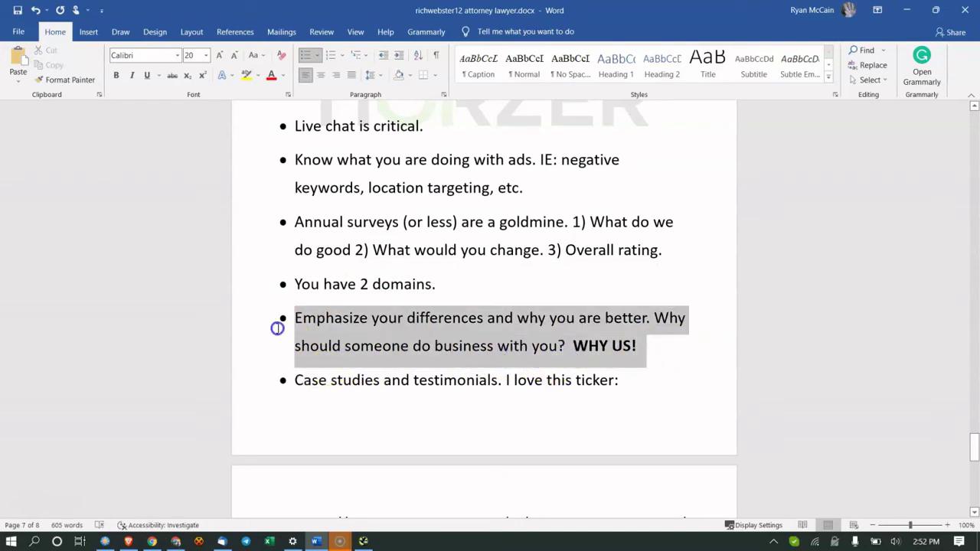
left_click(588, 205)
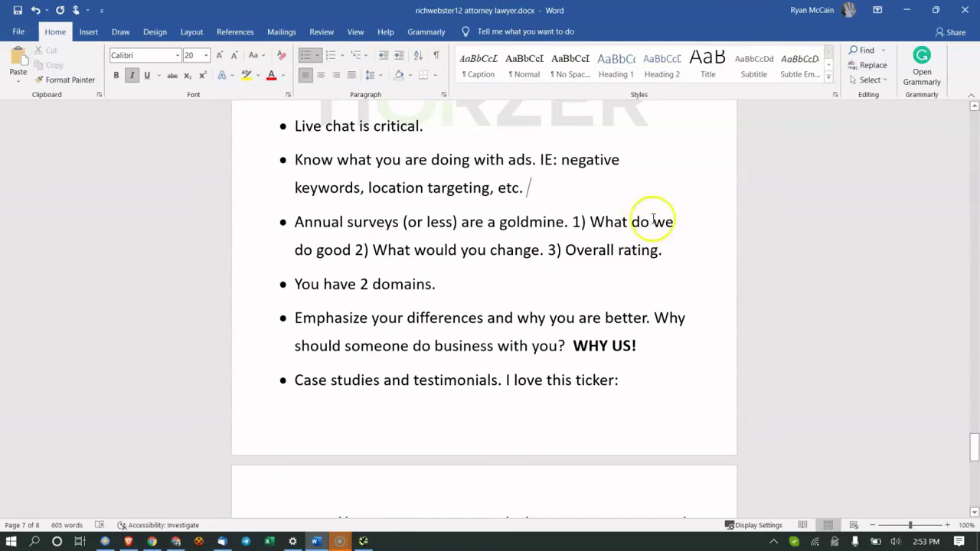
Read the Case studies and testimonials bullet and follow its dunhamlaw.com link to the October 2020 case results
scroll(344, 361, "down", 1)
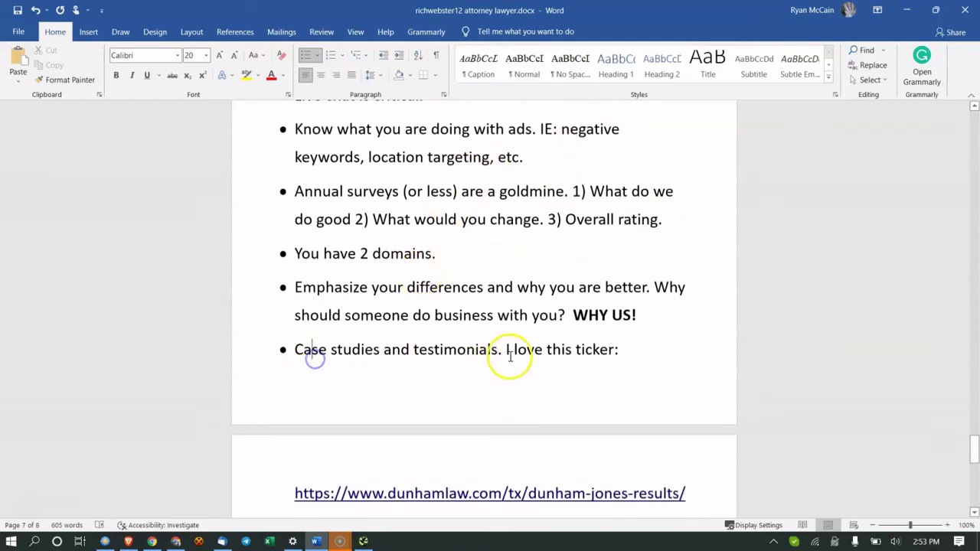
scroll(411, 398, "down", 1)
scroll(411, 398, "down", 1)
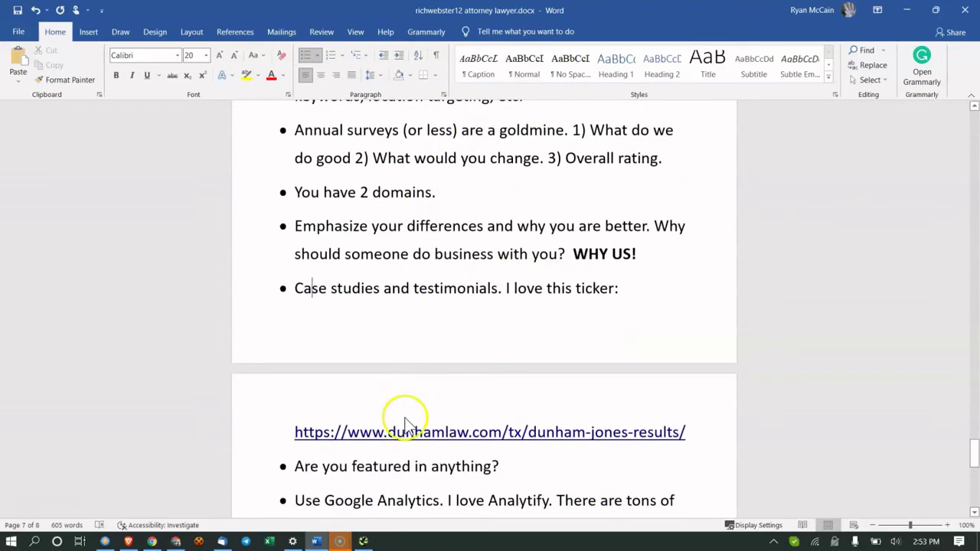
left_click(349, 439, "ctrl")
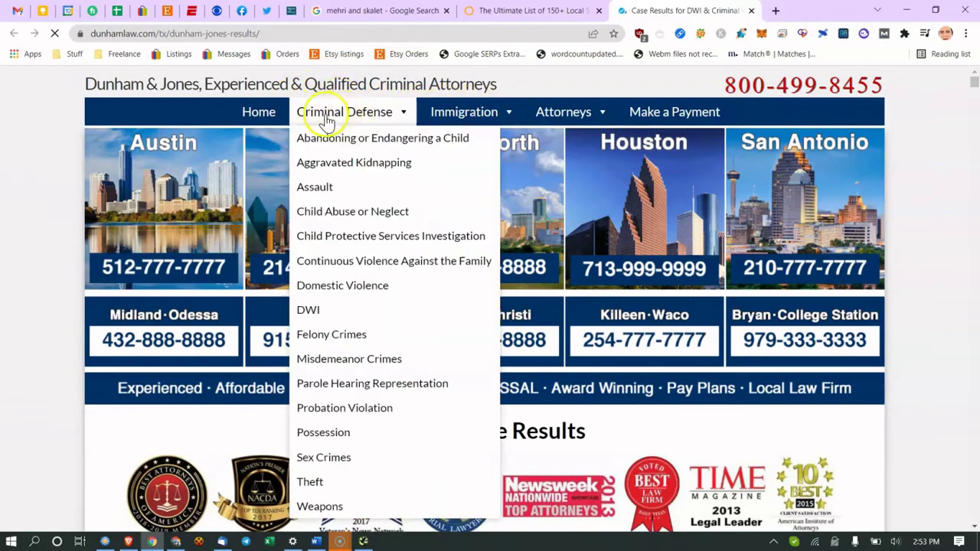
scroll(317, 146, "down", 6)
scroll(169, 363, "down", 1)
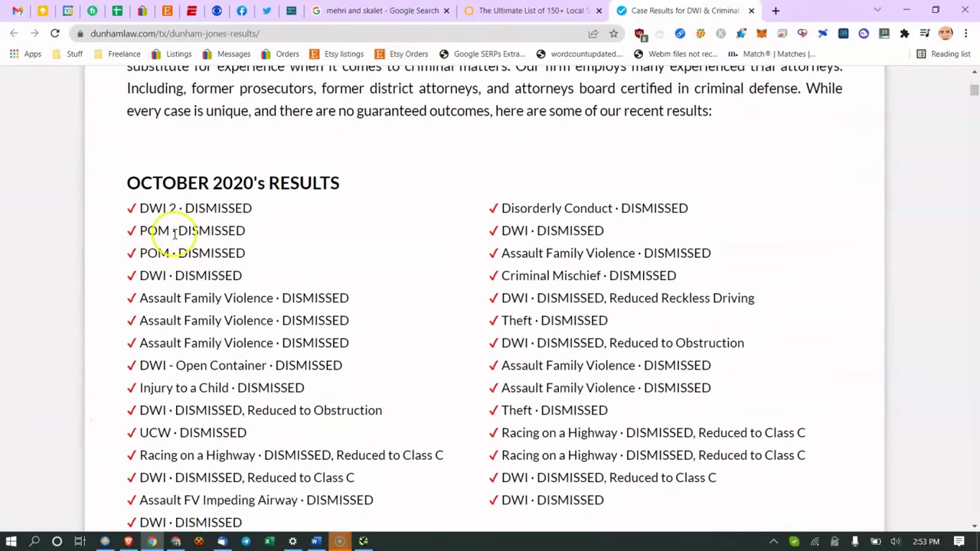
Highlight the October 2020's RESULTS heading and the first dismissed DWI and POM cases beneath it
left_click_drag(169, 208, 399, 187)
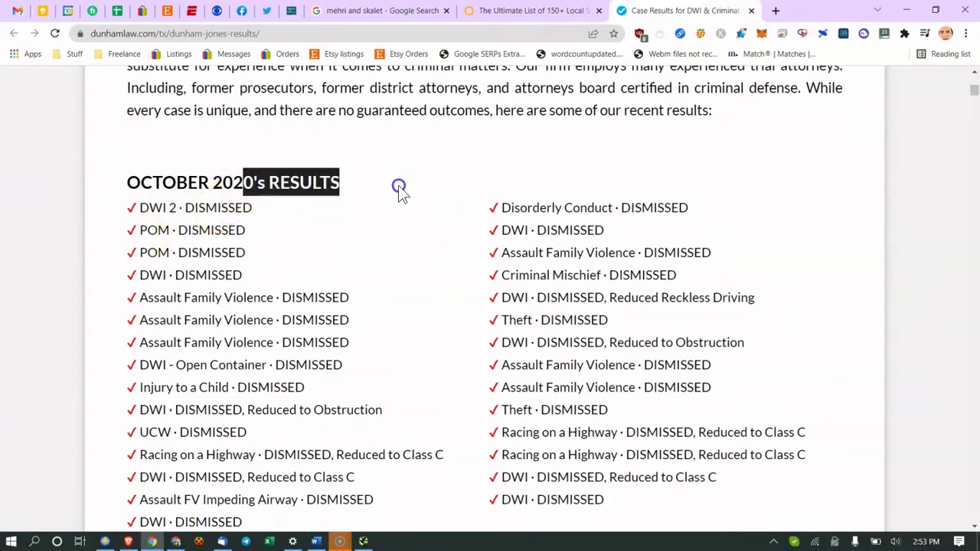
left_click(160, 170)
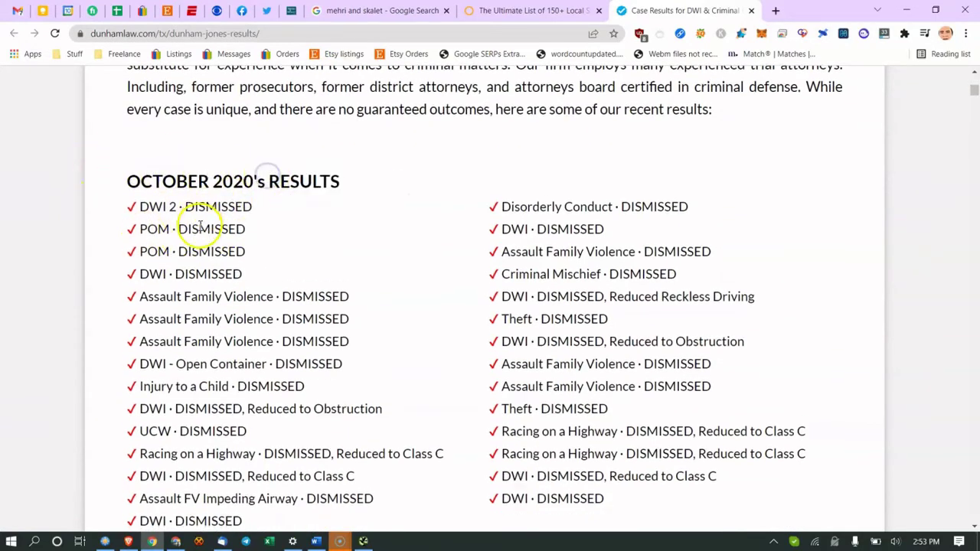
scroll(206, 230, "down", 3)
scroll(219, 258, "up", 3)
left_click_drag(145, 205, 219, 205)
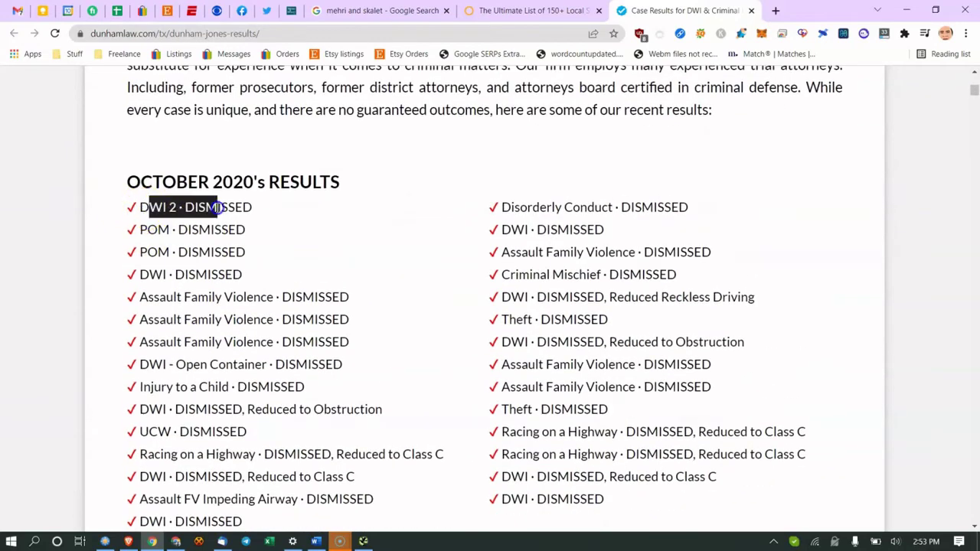
left_click_drag(158, 227, 284, 245)
left_click_drag(174, 274, 232, 274)
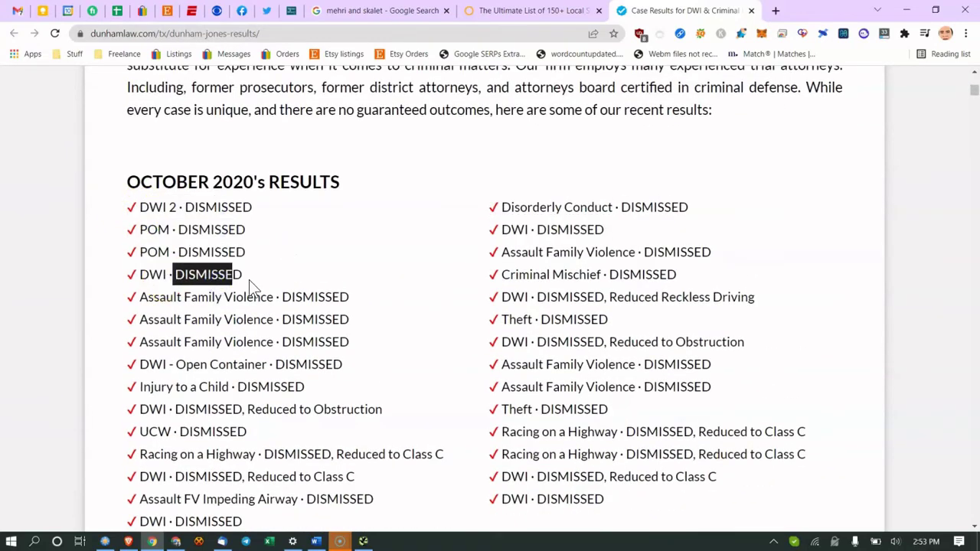
Examine the page's city banners, award badges and monthly results down to June 2020, and highlight dismissed cases above the August section
scroll(248, 282, "down", 3)
scroll(219, 291, "up", 8)
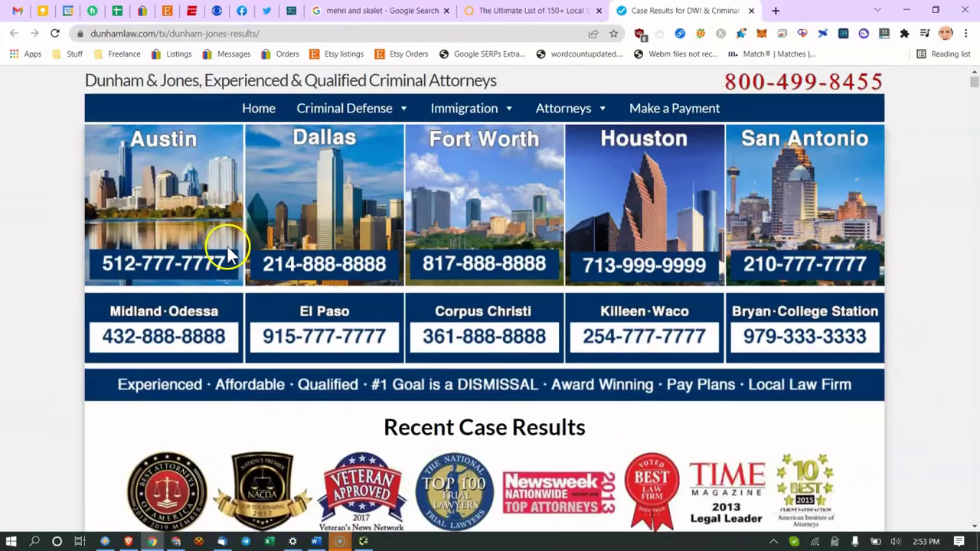
scroll(261, 213, "down", 3)
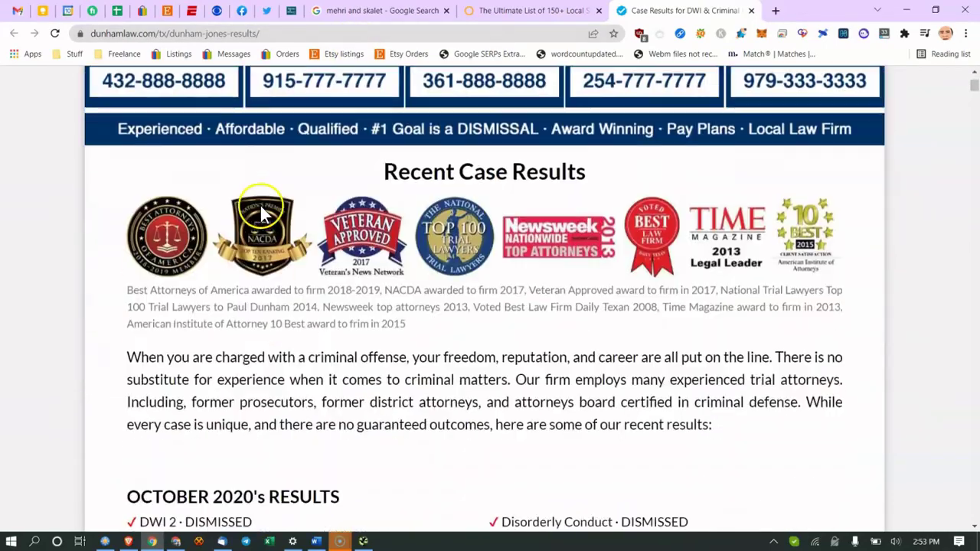
scroll(459, 258, "down", 12)
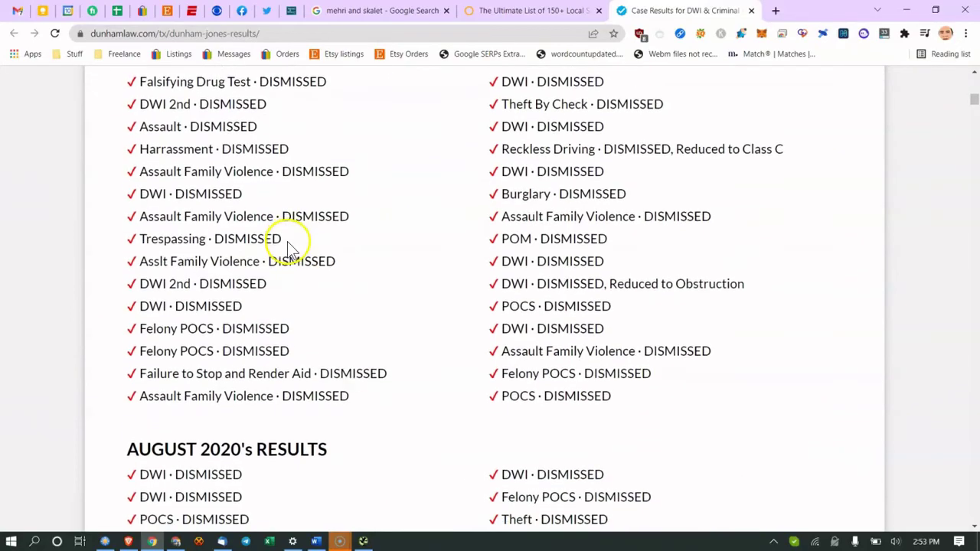
scroll(290, 249, "down", 15)
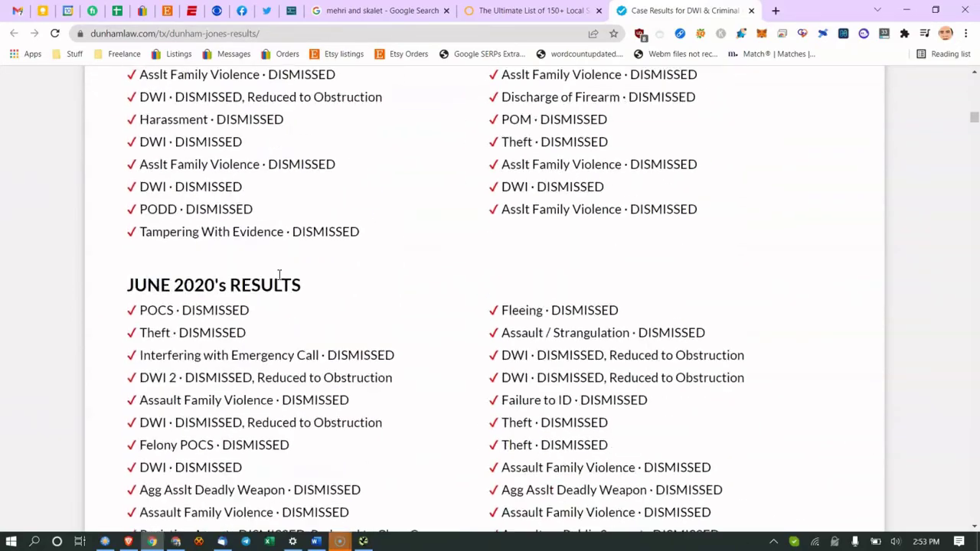
scroll(279, 276, "up", 10)
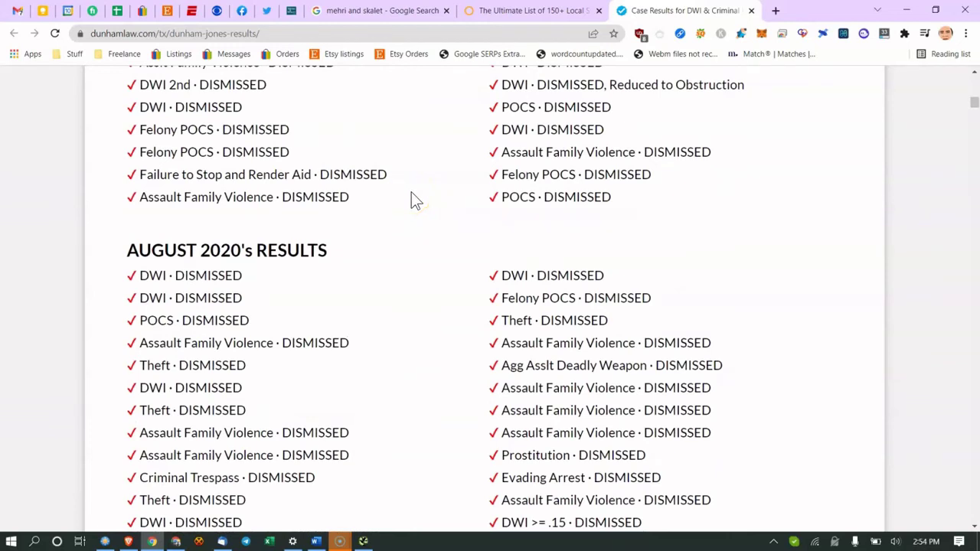
scroll(342, 166, "up", 3)
left_click_drag(261, 208, 343, 235)
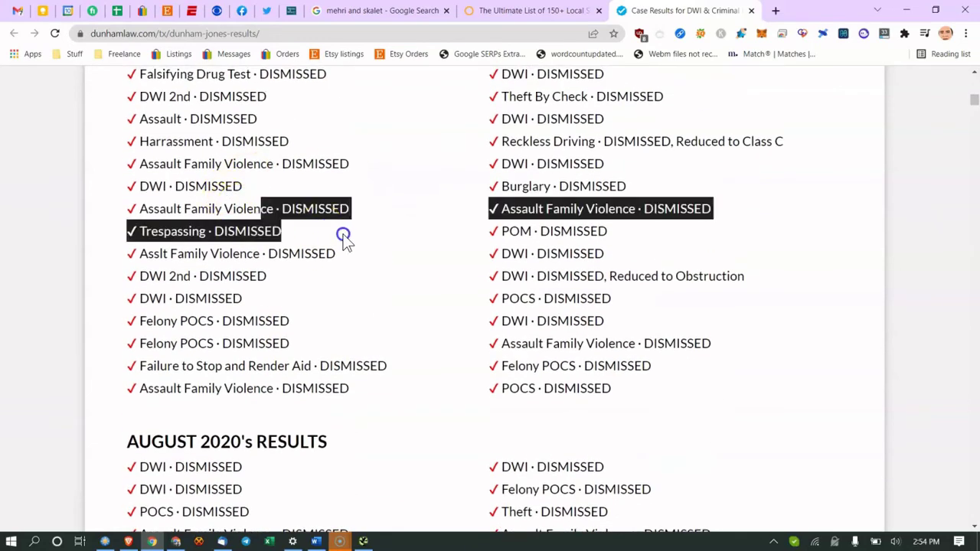
left_click(344, 238)
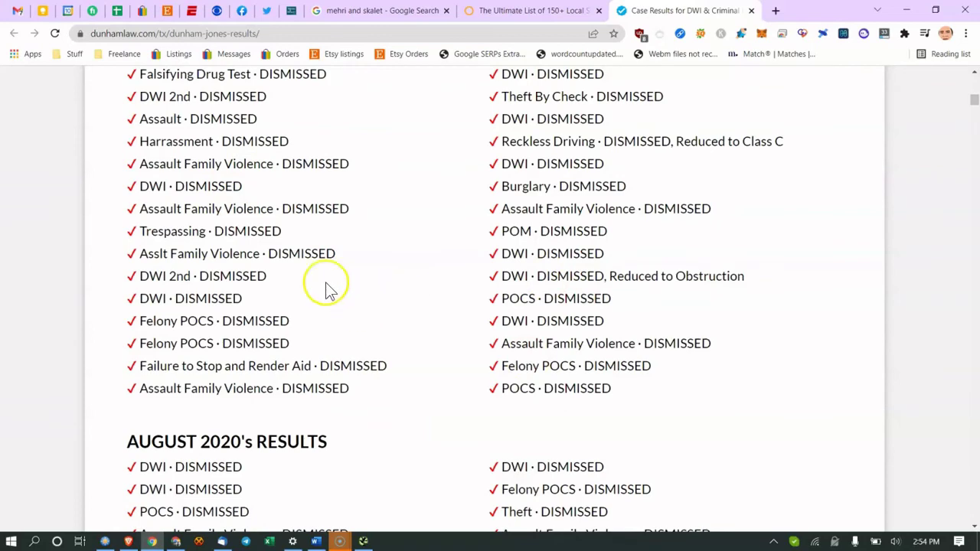
Consult the "Are you featured in anything?" bullet in Word and check the award badges on the Dunham & Jones page in Chrome
left_click(316, 541)
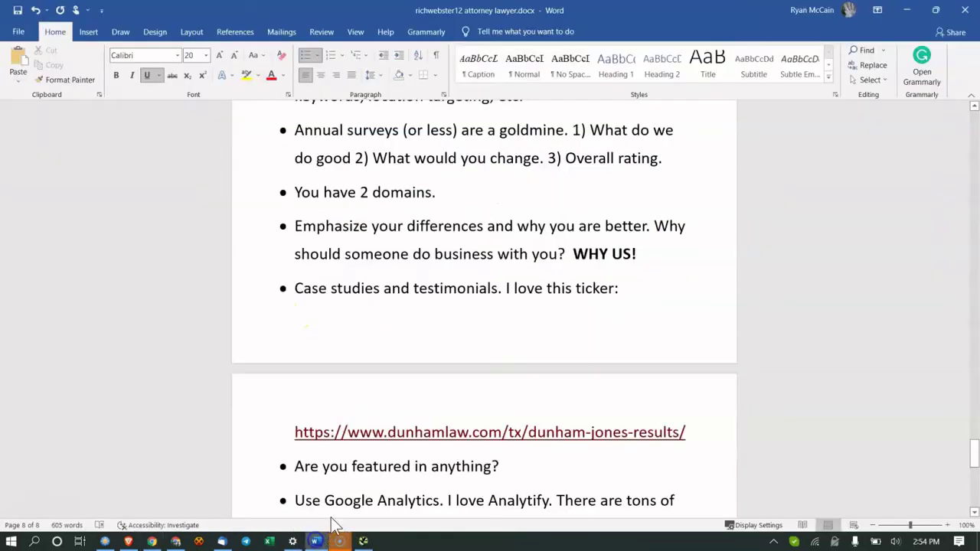
scroll(386, 312, "down", 4)
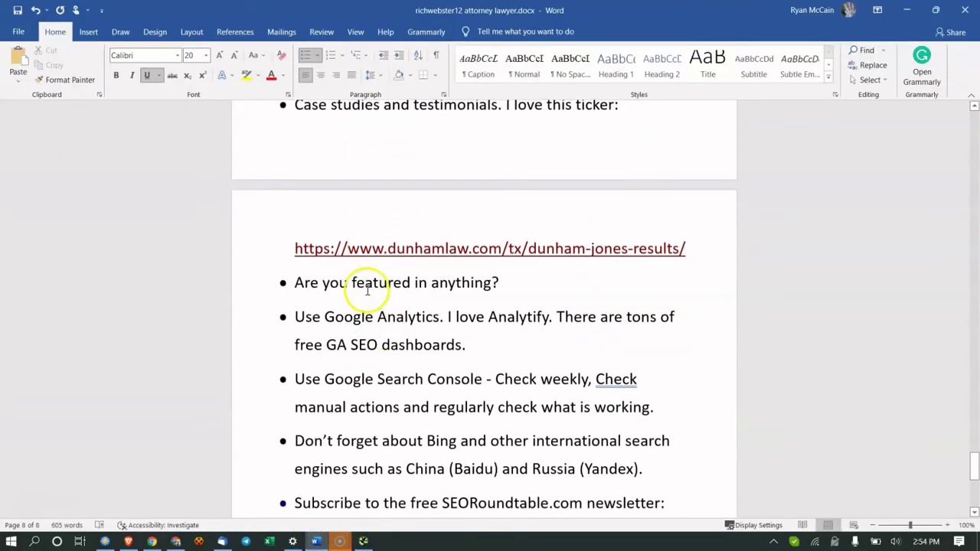
left_click(365, 283)
left_click(152, 541)
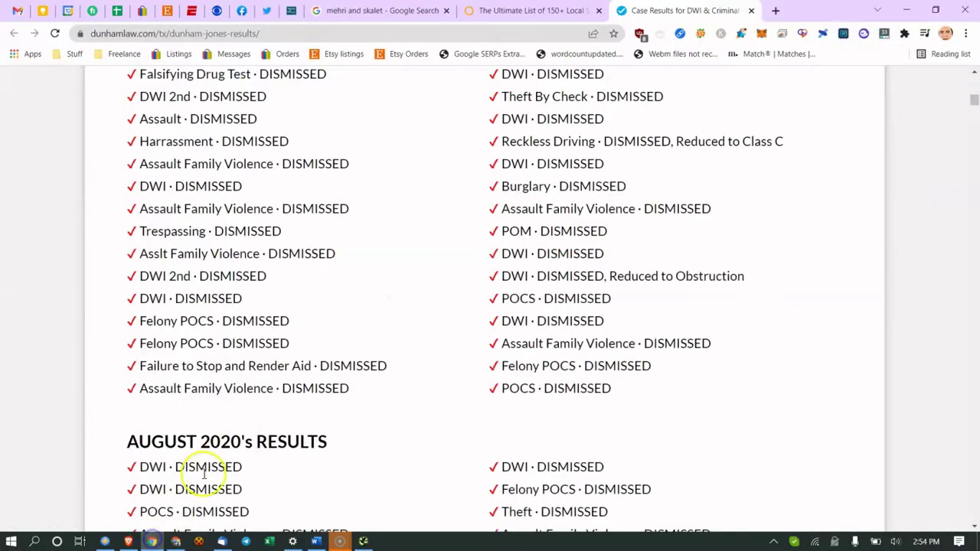
scroll(230, 413, "up", 2)
scroll(237, 402, "up", 15)
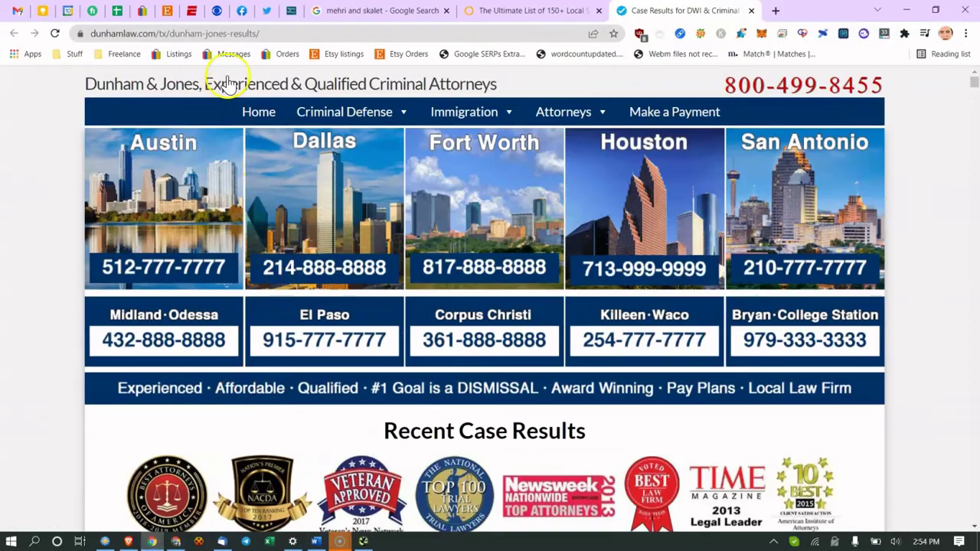
Return to findjustice.com, reload its homepage from the logo, and review the Practice Areas, Tweets and Latest News sections and the practice areas menu
left_click(291, 10)
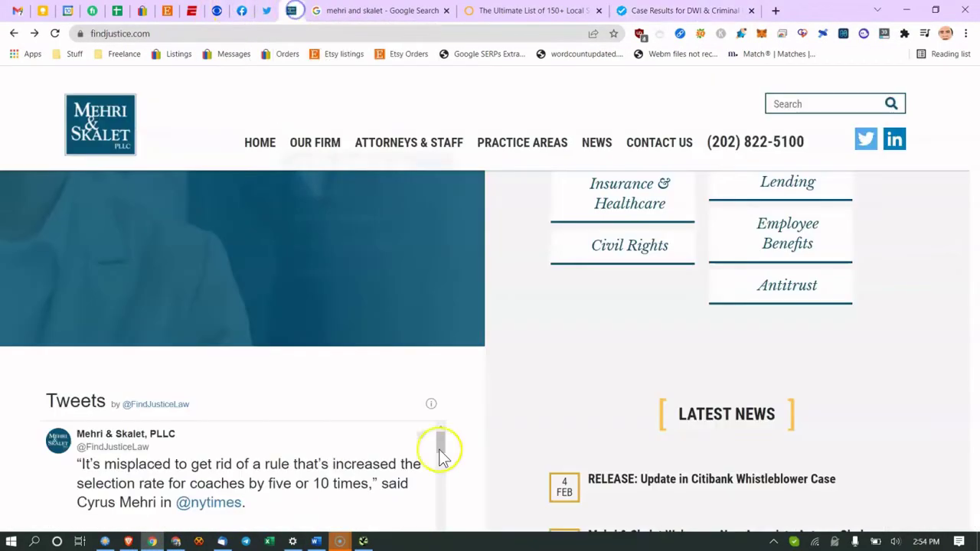
left_click(121, 142)
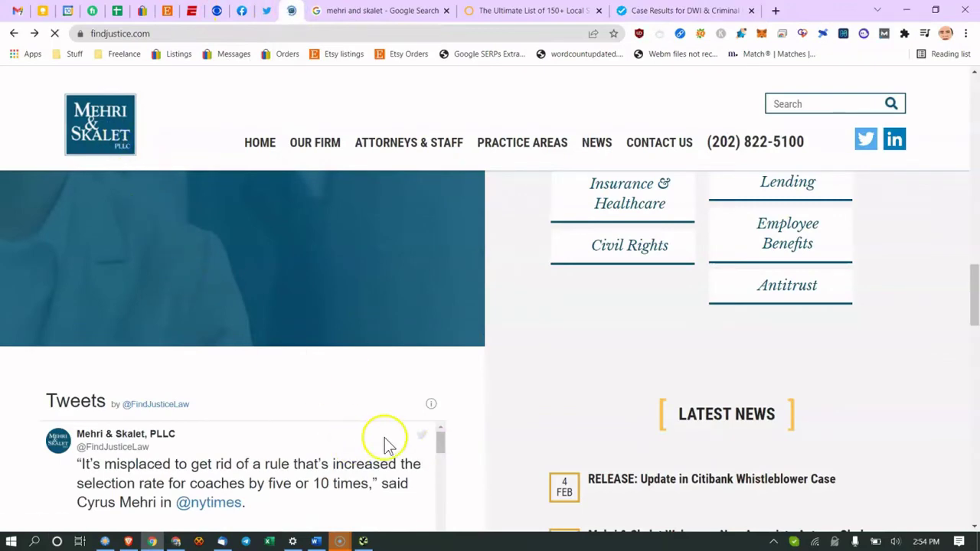
scroll(357, 370, "down", 20)
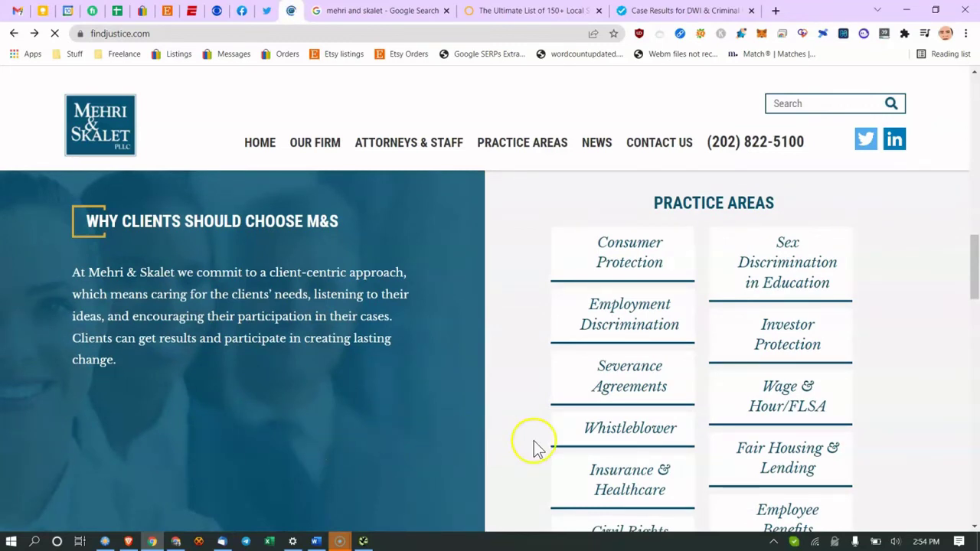
scroll(776, 405, "down", 4)
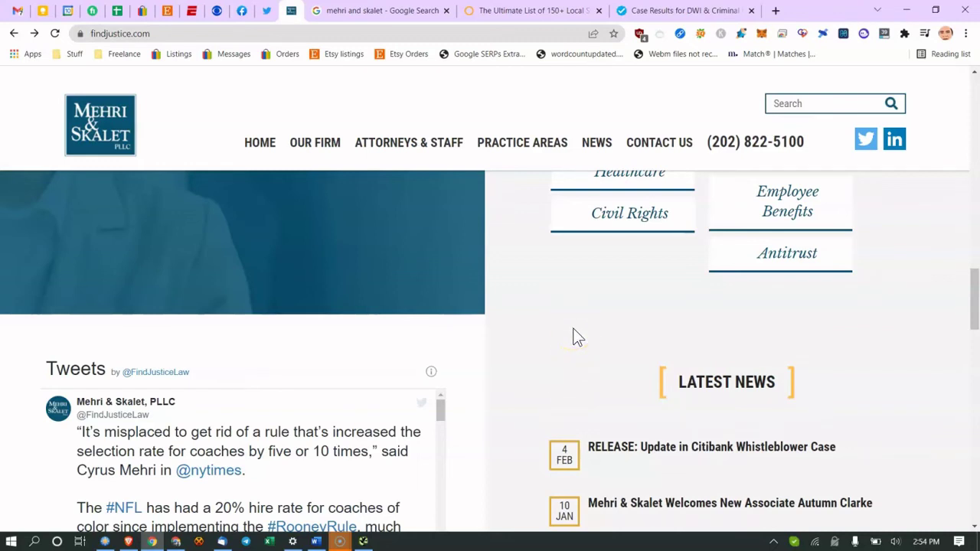
mouse_move(547, 135)
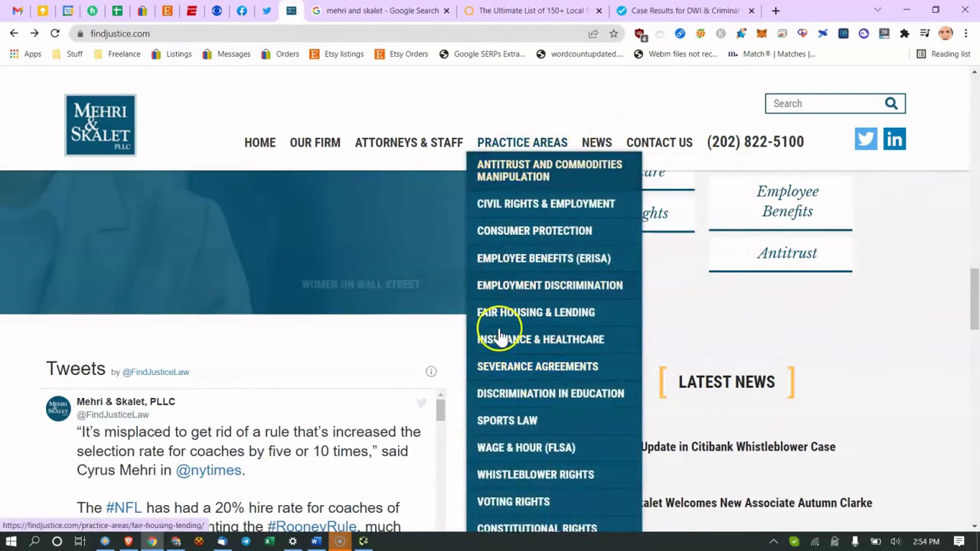
mouse_move(413, 152)
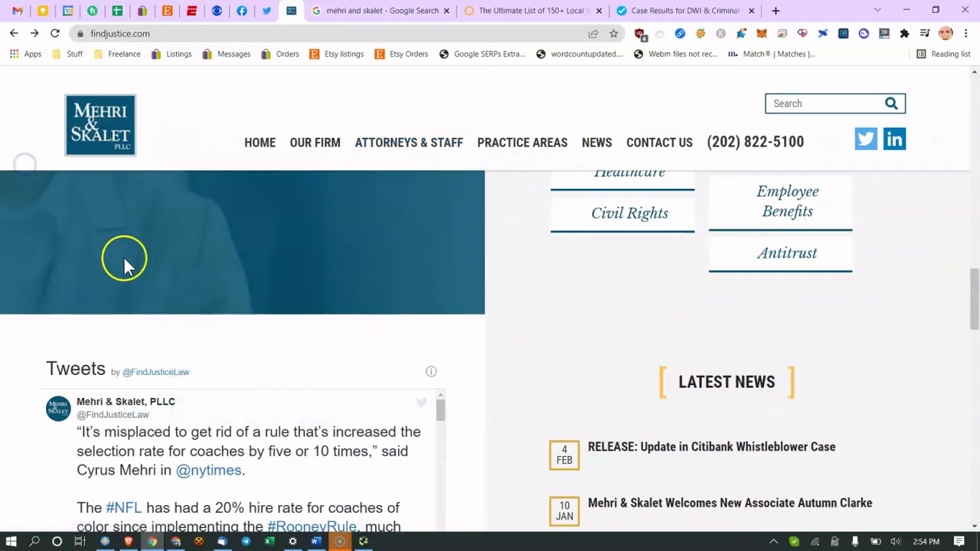
left_click(483, 310)
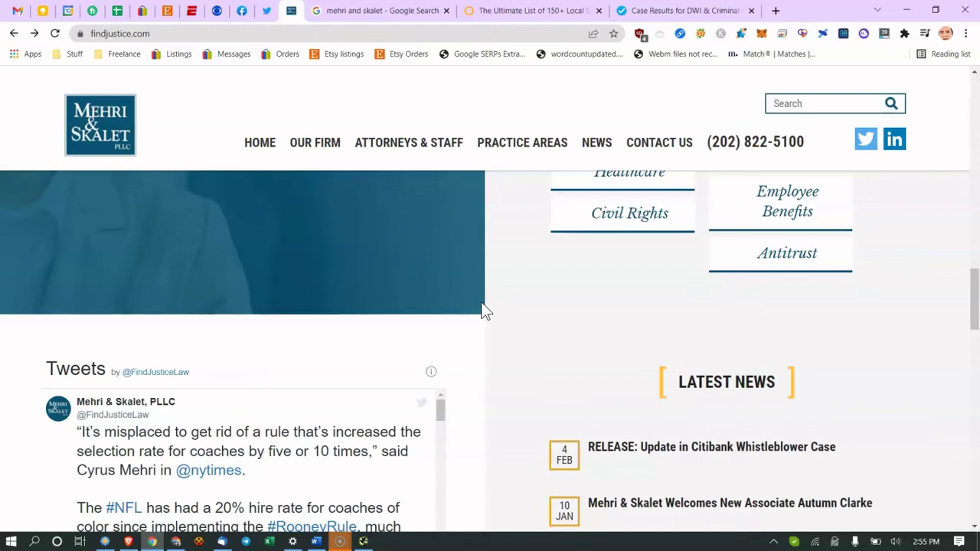
scroll(363, 490, "down", 1)
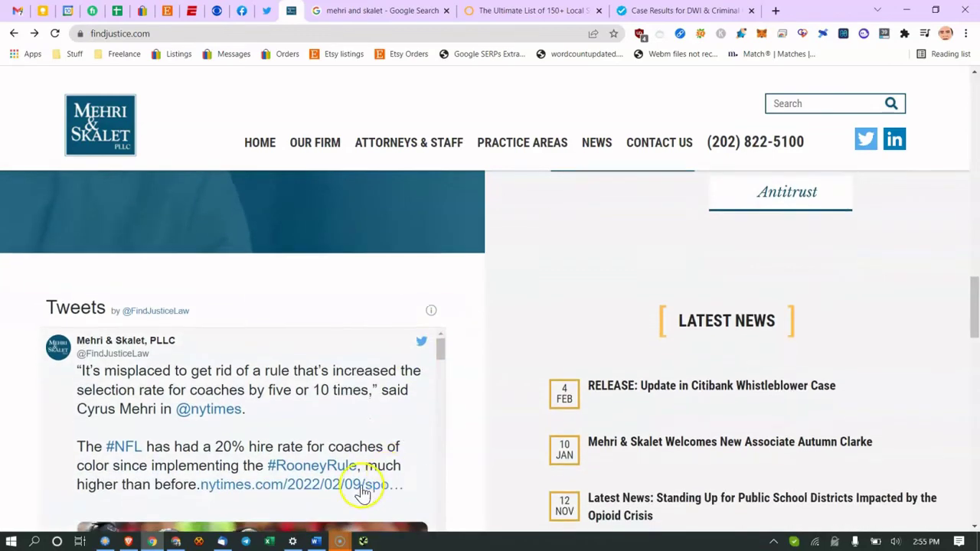
left_click(315, 541)
scroll(394, 437, "down", 1)
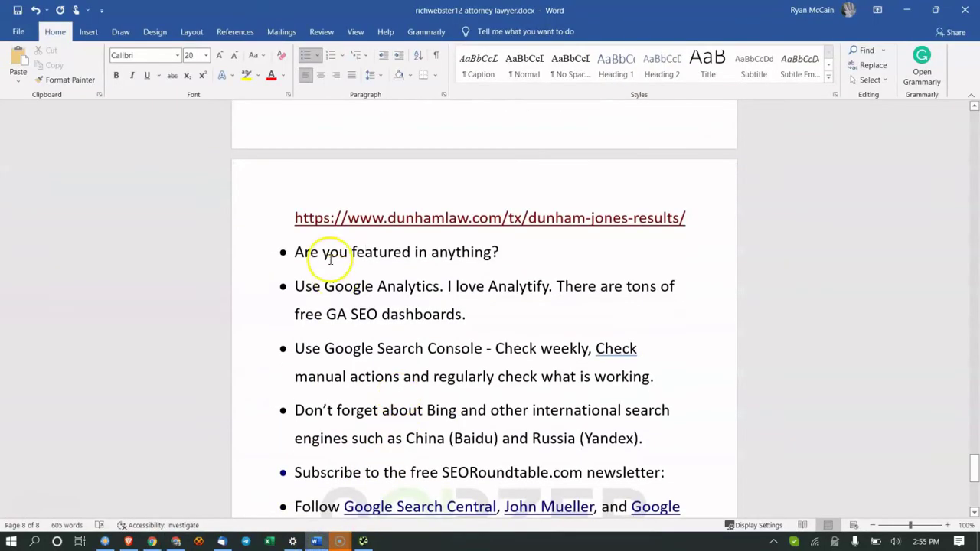
left_click_drag(325, 288, 481, 302)
left_click(416, 310)
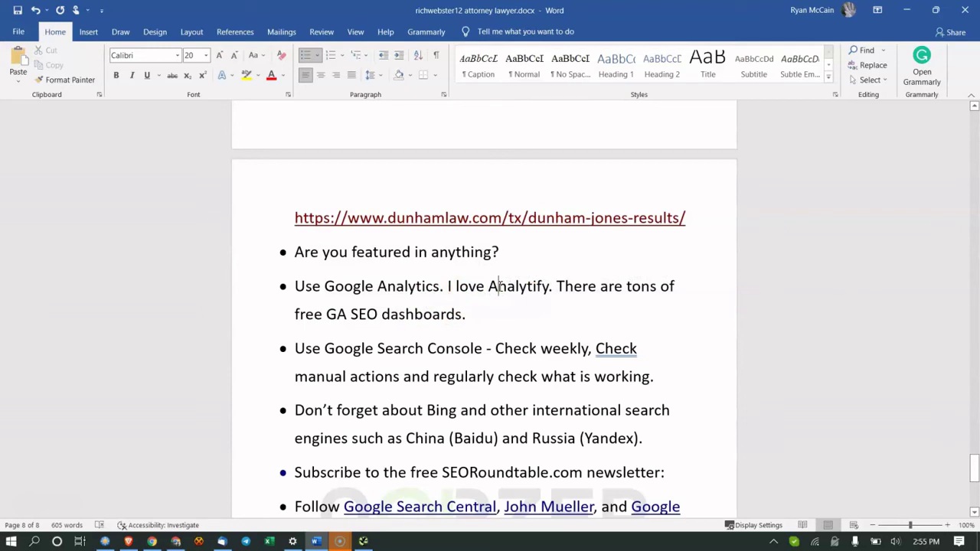
left_click(419, 310)
left_click(379, 352)
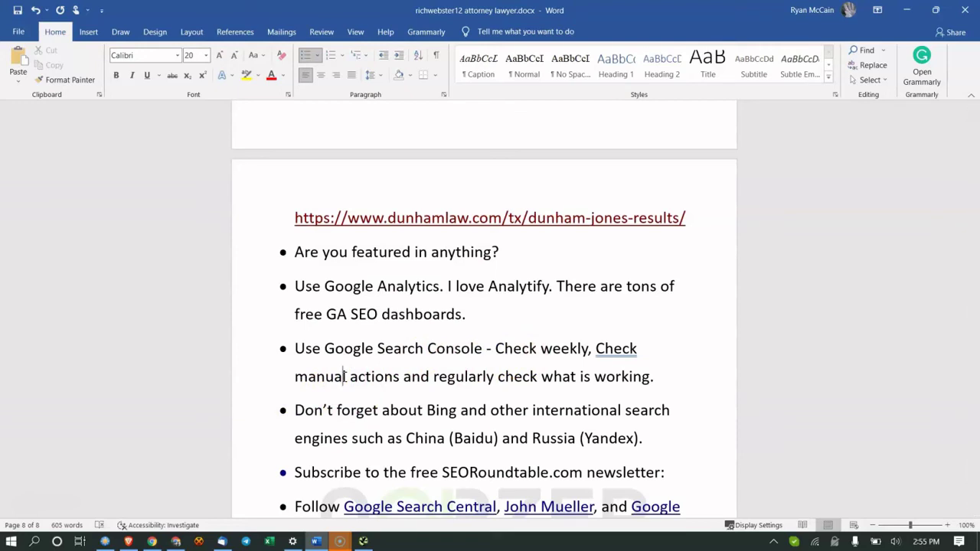
Review the bullet on Bing and international search engines, highlighting the Baidu and Yandex mentions and the wording before them
scroll(400, 391, "down", 1)
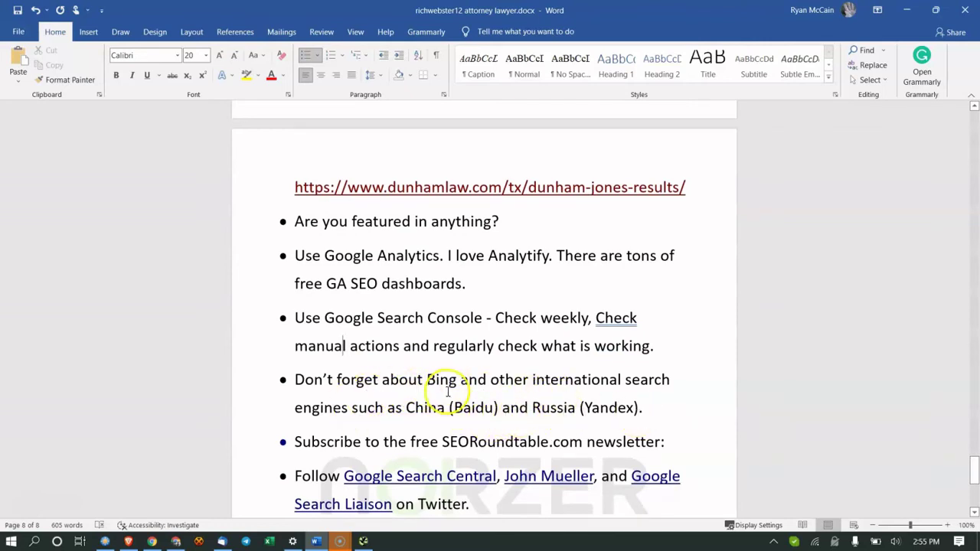
left_click(635, 412)
left_click_drag(635, 411, 472, 408)
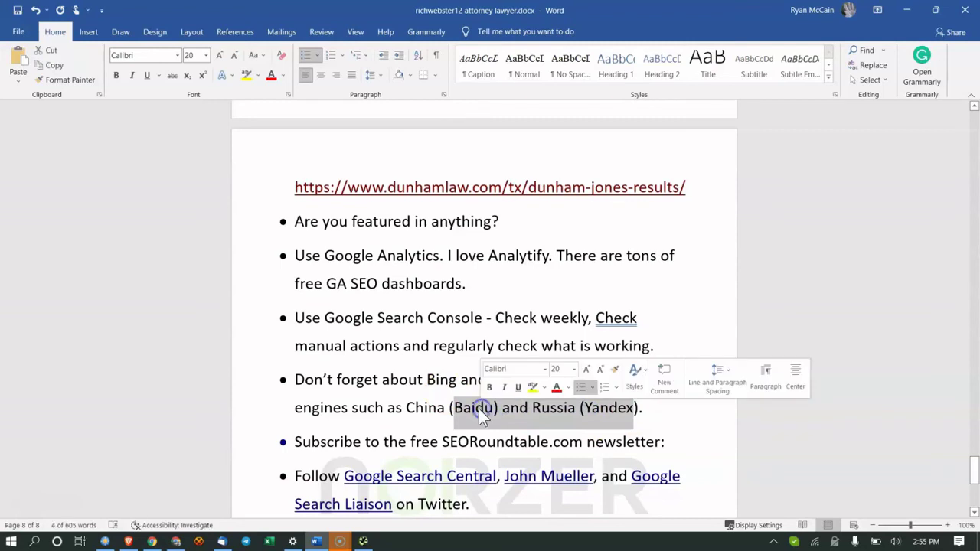
left_click(450, 417)
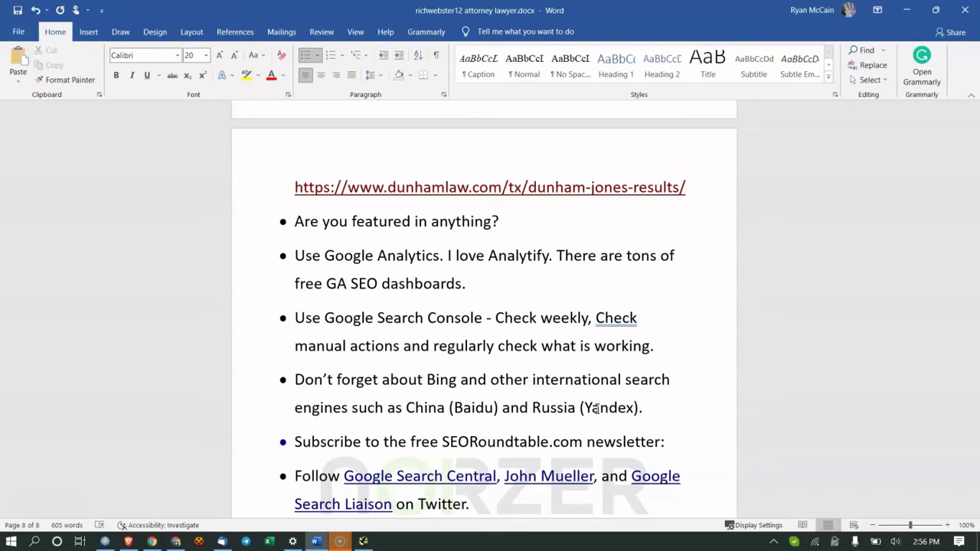
left_click_drag(407, 406, 459, 395)
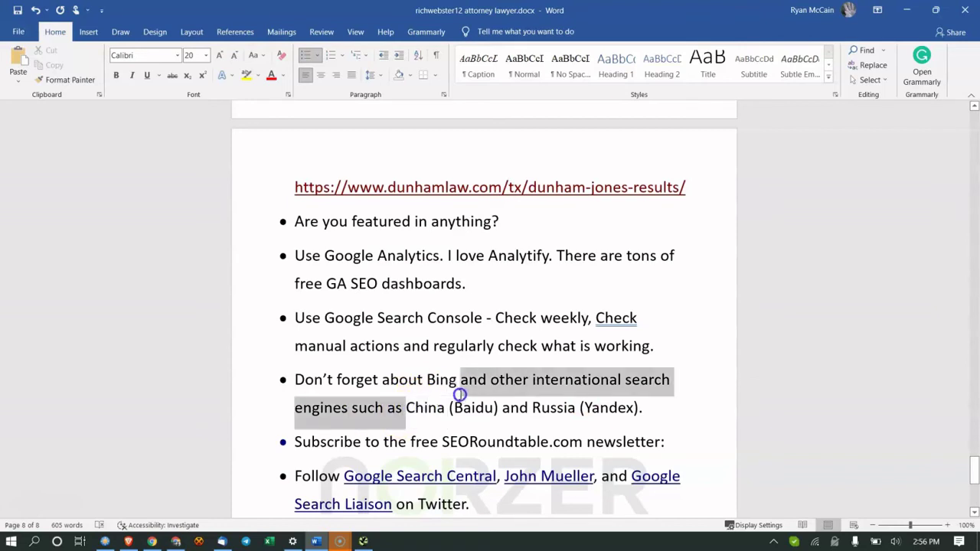
left_click(462, 395)
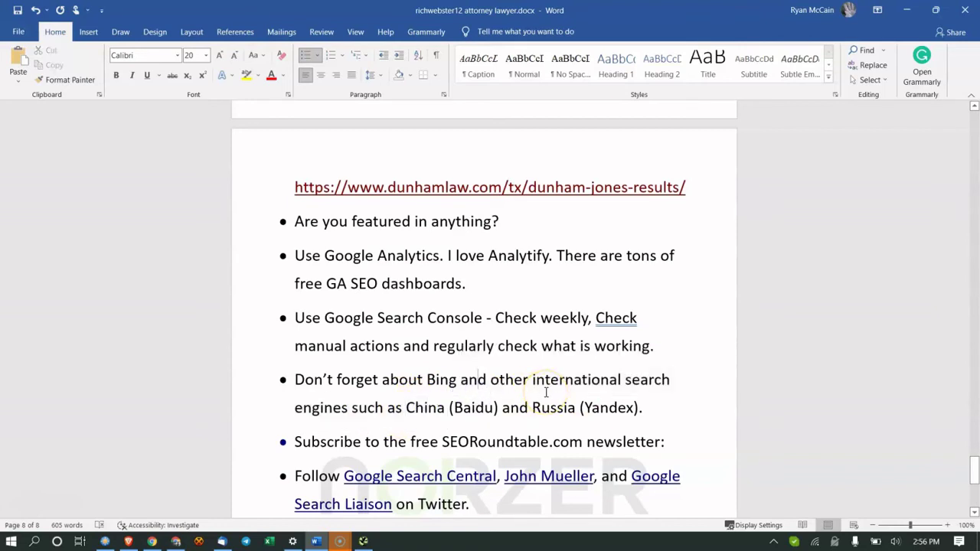
scroll(498, 376, "down", 3)
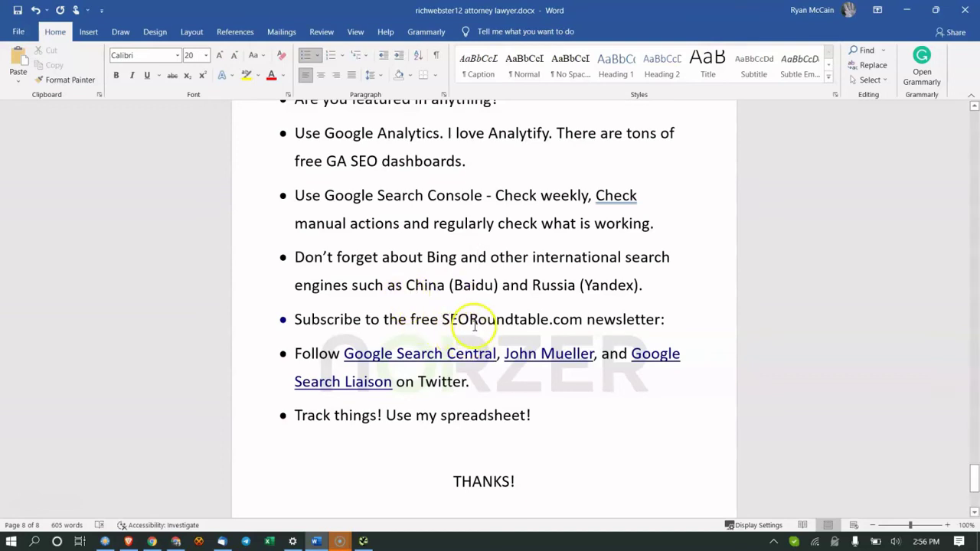
Review the closing bullets, highlighting the SEORoundtable.com newsletter line and the Google accounts to follow on Twitter
left_click_drag(465, 319, 504, 320)
scroll(504, 320, "up", 1)
scroll(498, 320, "down", 3)
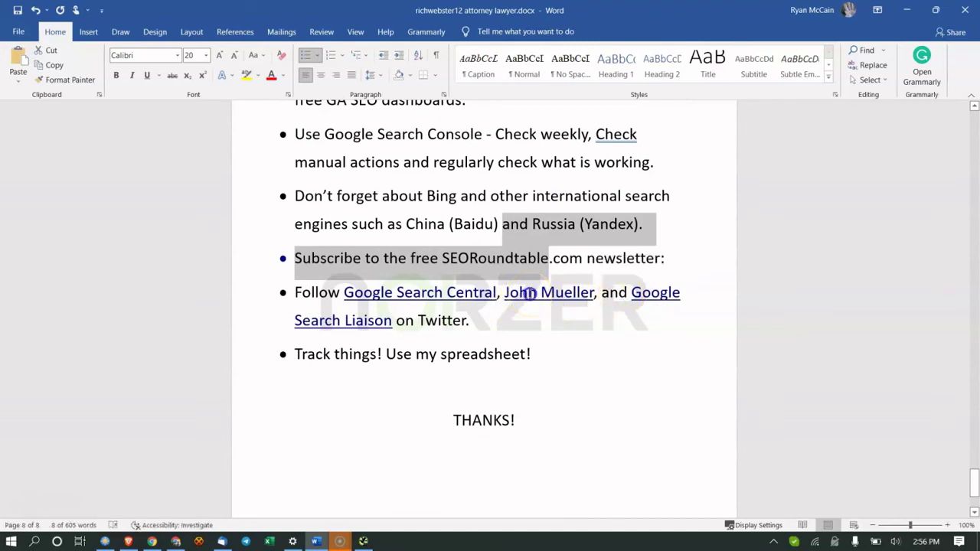
left_click_drag(528, 293, 520, 317)
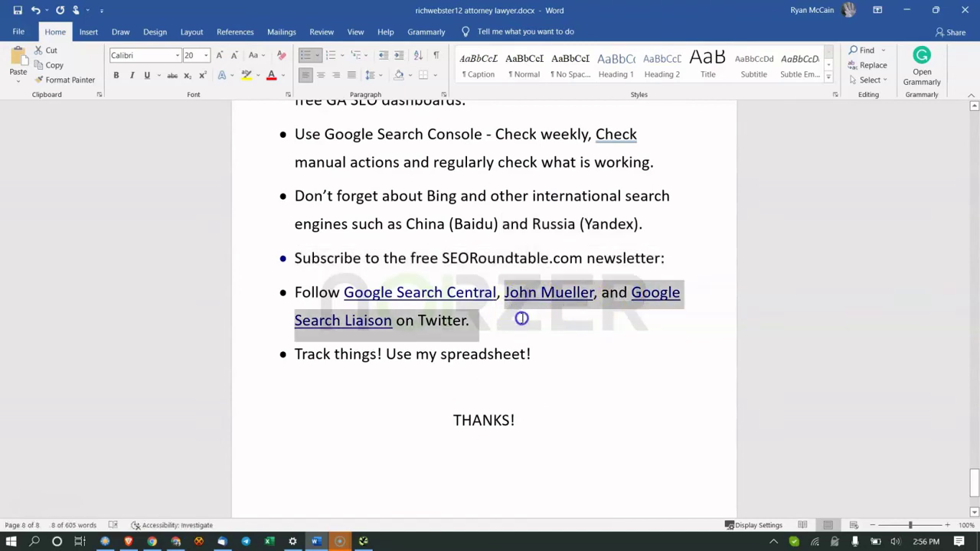
left_click(505, 258)
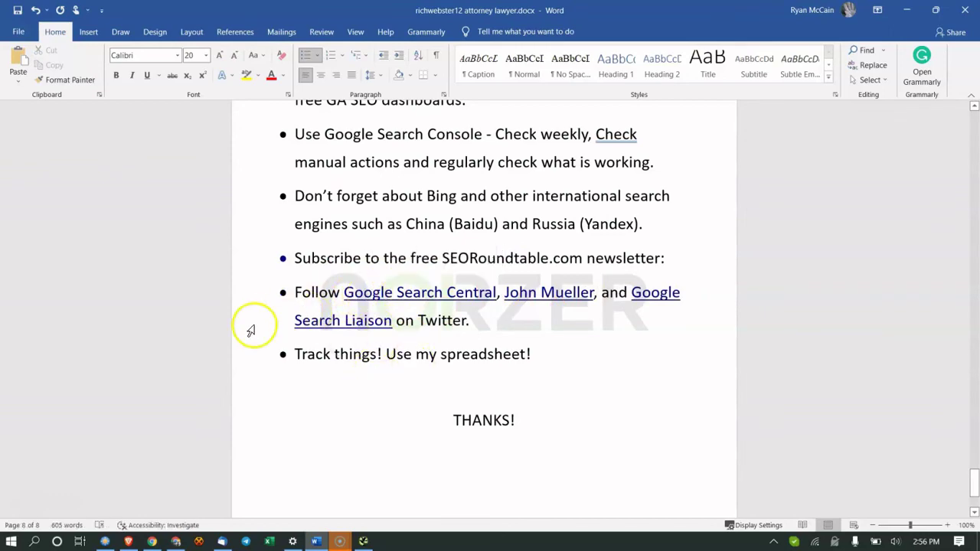
Switch to FreeCommander, go up to the Fiver inclusions folder and open Local SEO Monthly Plan.docx
left_click(105, 541)
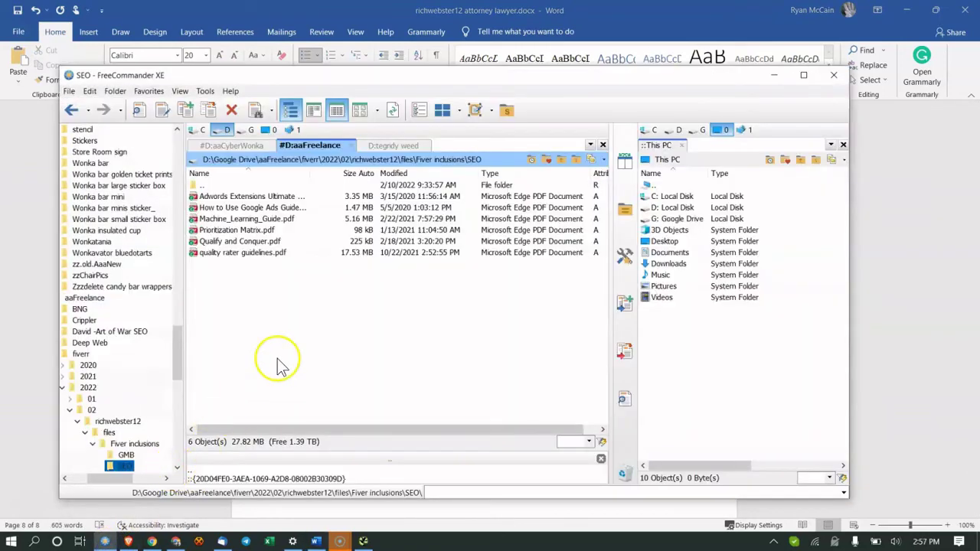
double_click(295, 338)
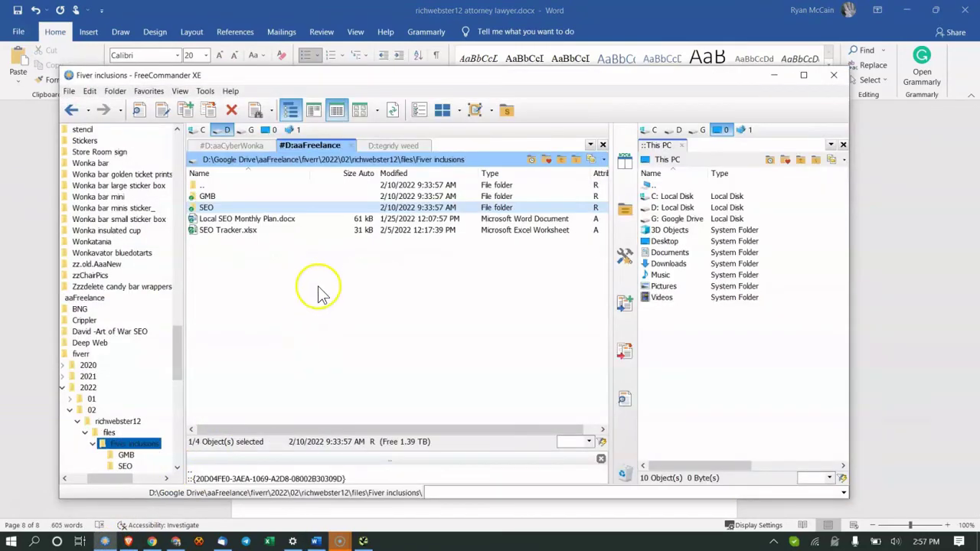
double_click(283, 221)
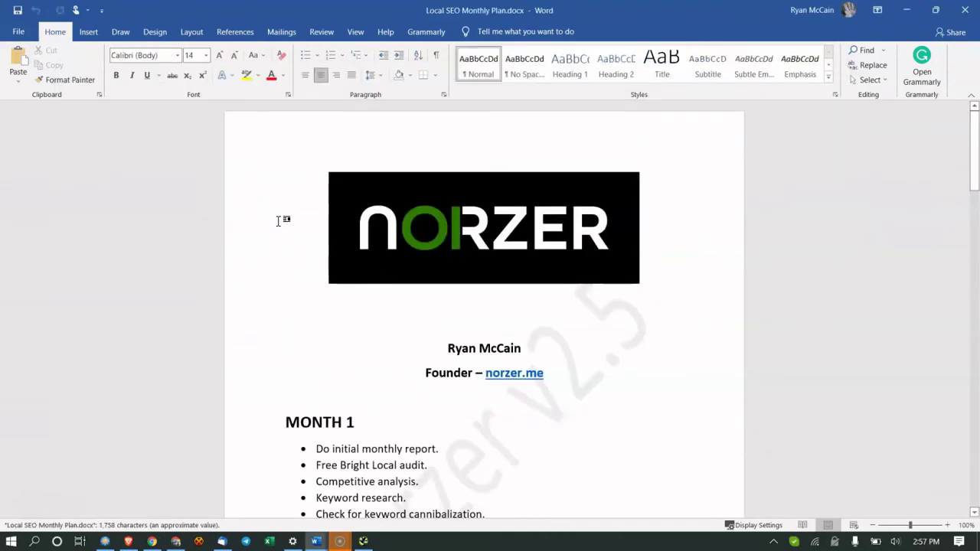
Skim the Local SEO Monthly Plan from the Month 1 tasks down to Month 6 and back up to Month 2
scroll(278, 221, "down", 5)
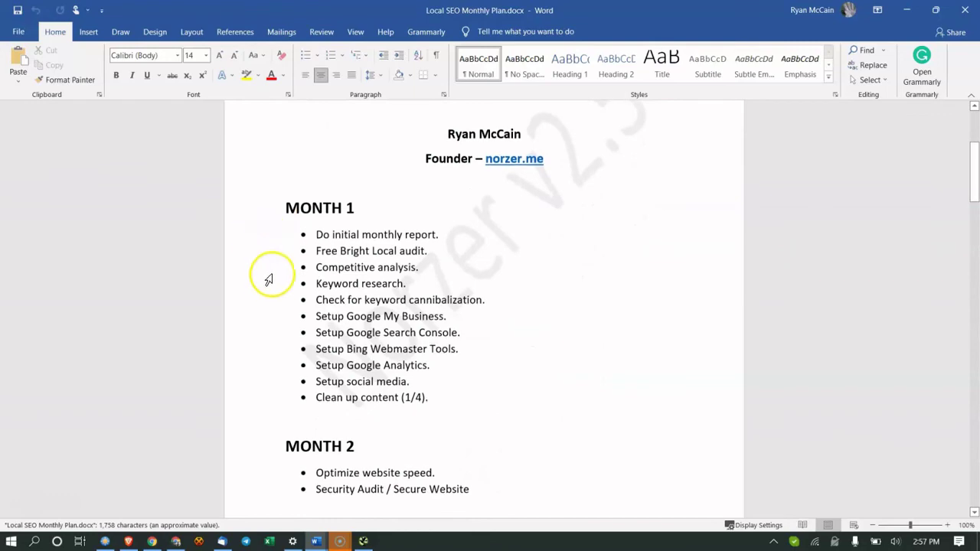
scroll(271, 290, "down", 20)
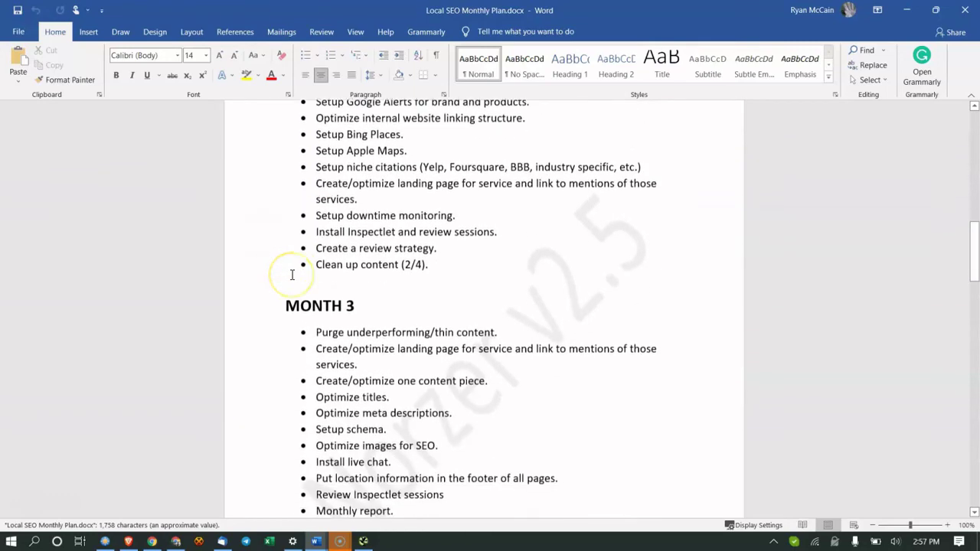
scroll(291, 275, "down", 20)
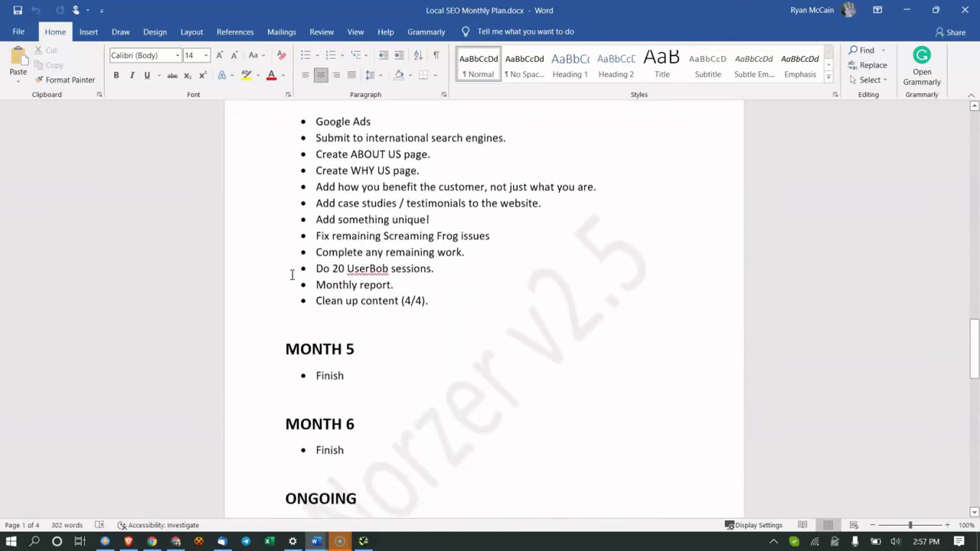
scroll(292, 275, "up", 10)
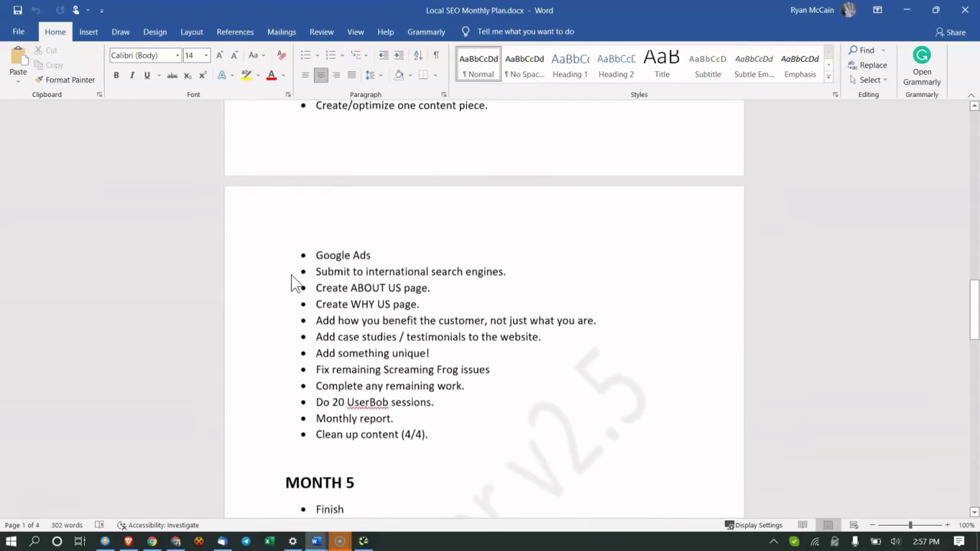
scroll(292, 274, "up", 20)
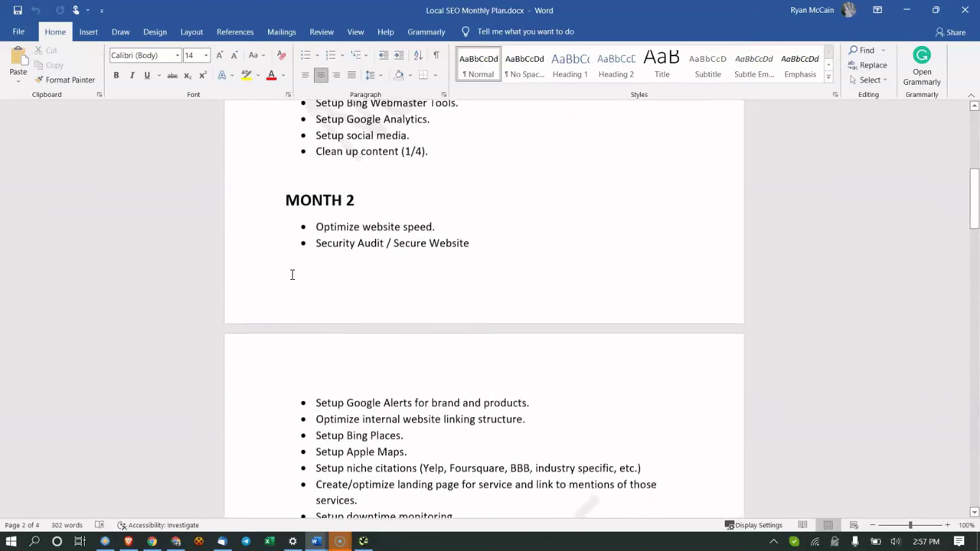
Examine the plan's monthly task lists again from Month 2 through Month 5, and close the document
left_click_drag(304, 256, 369, 329)
left_click(285, 340)
scroll(298, 333, "down", 12)
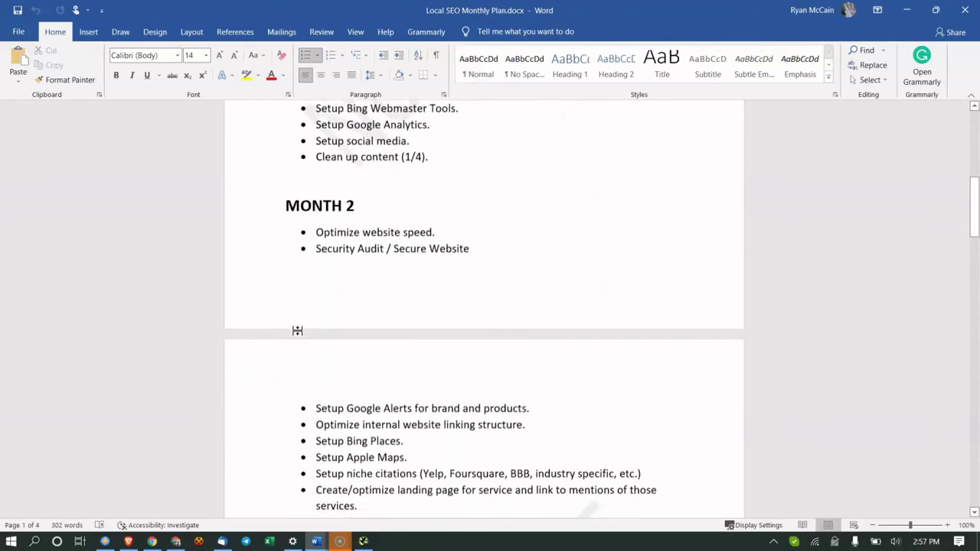
scroll(299, 331, "down", 4)
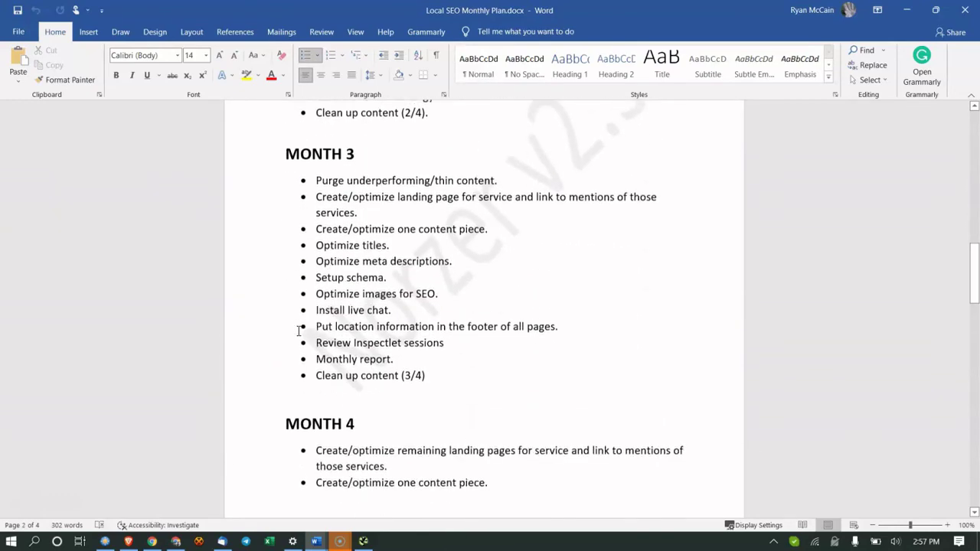
left_click(341, 285)
scroll(364, 257, "down", 7)
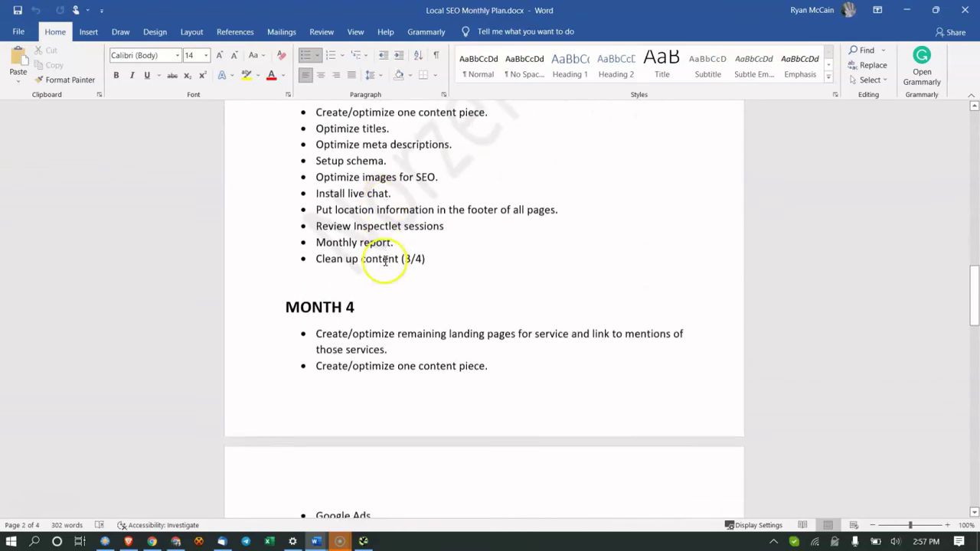
scroll(355, 264, "down", 5)
scroll(352, 274, "up", 2)
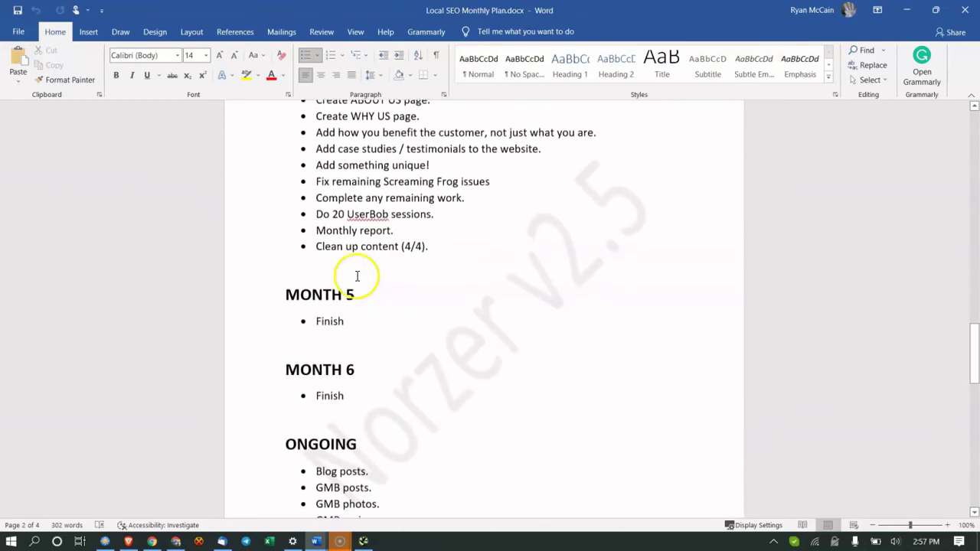
scroll(343, 191, "up", 9)
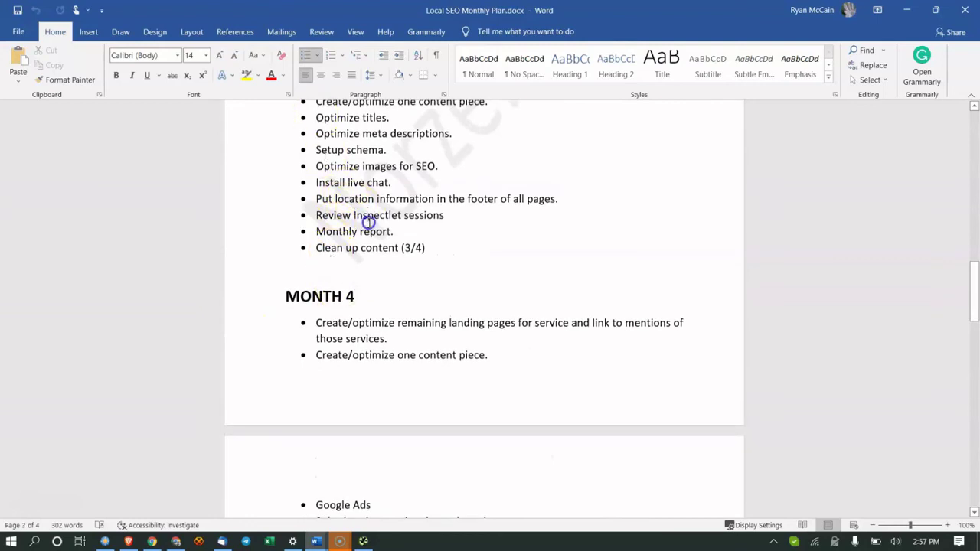
scroll(369, 224, "down", 5)
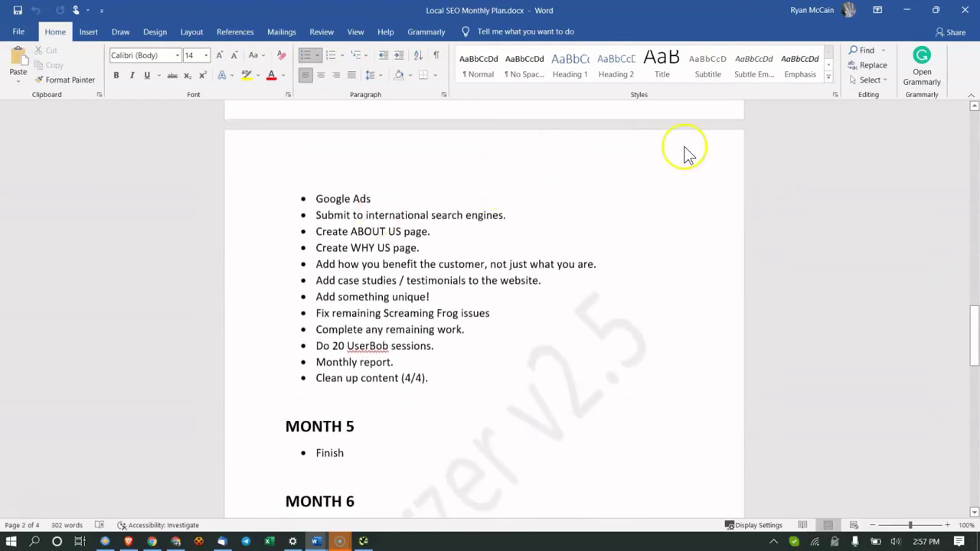
left_click(959, 10)
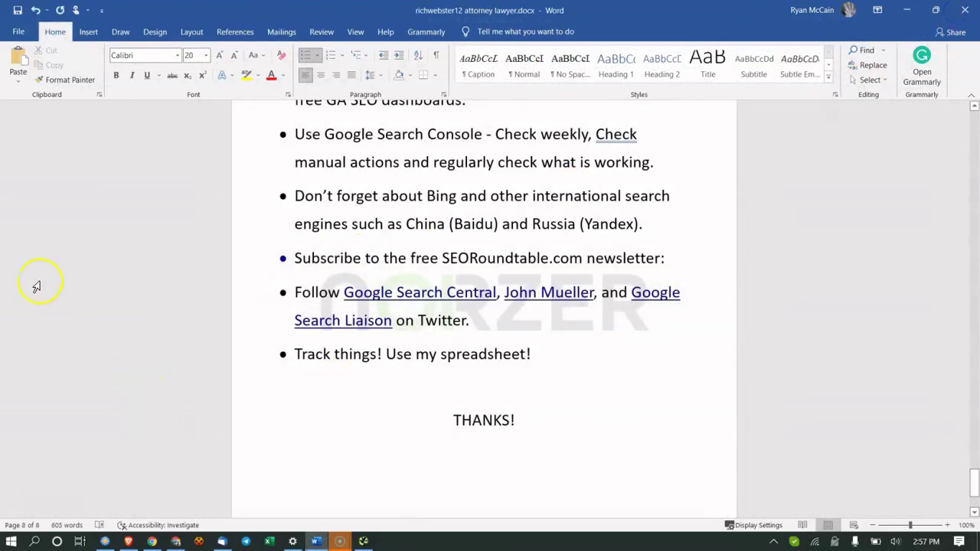
Switch back to FreeCommander and open SEO Tracker.xlsx from the Fiver inclusions folder in Excel
left_click(128, 541)
left_click(105, 541)
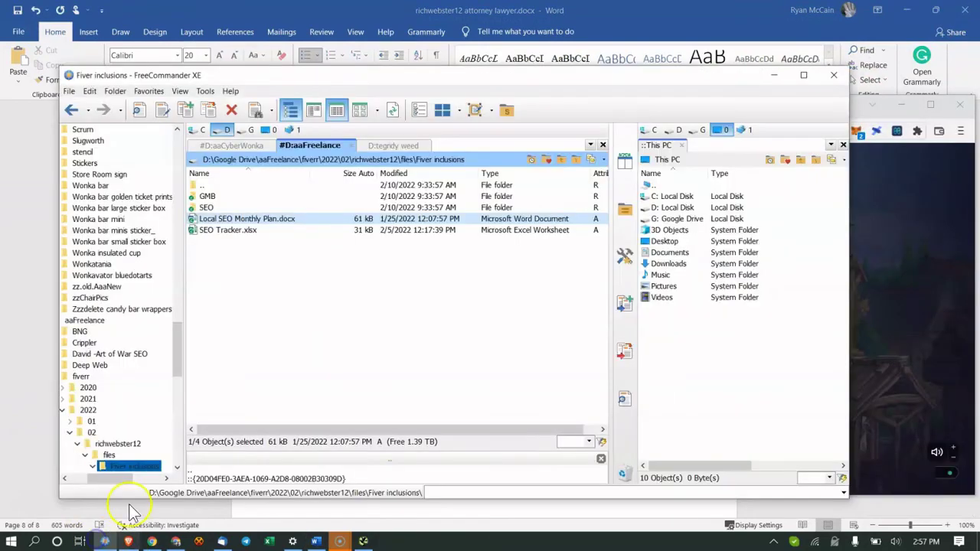
double_click(222, 231)
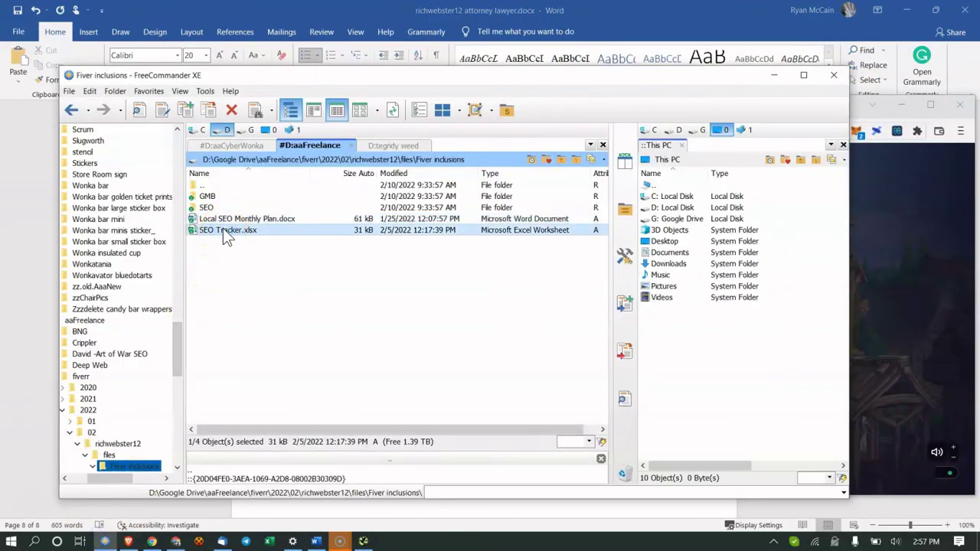
left_click(245, 223)
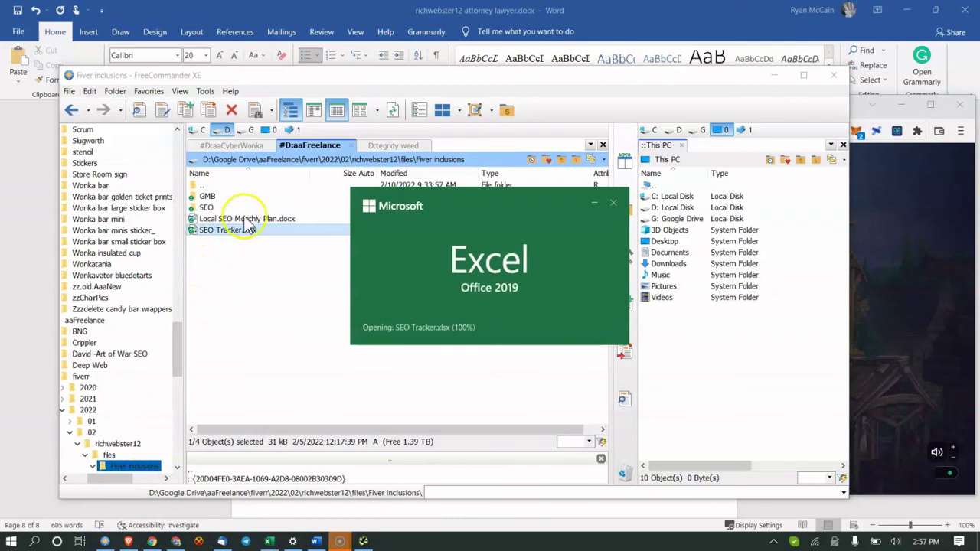
Examine the SEO Tracker's column headings from DATE and SimilarWeb across the Analytics, Search Console and Bing columns to Woo
left_click(208, 268)
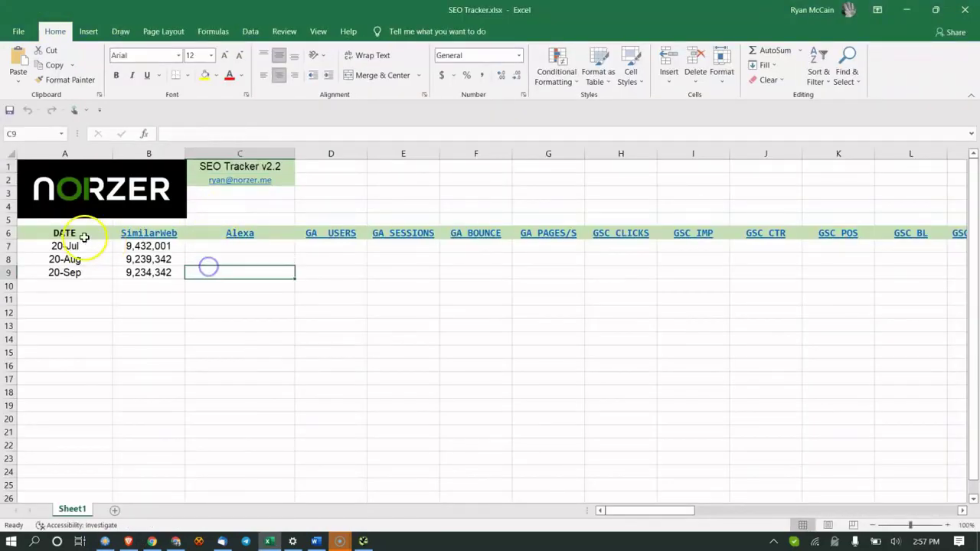
left_click(284, 258)
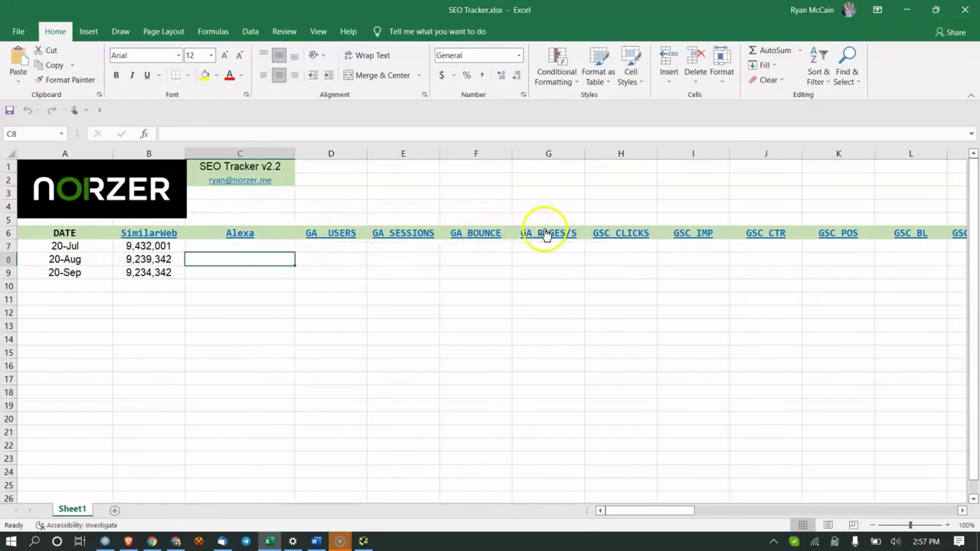
left_click(524, 286)
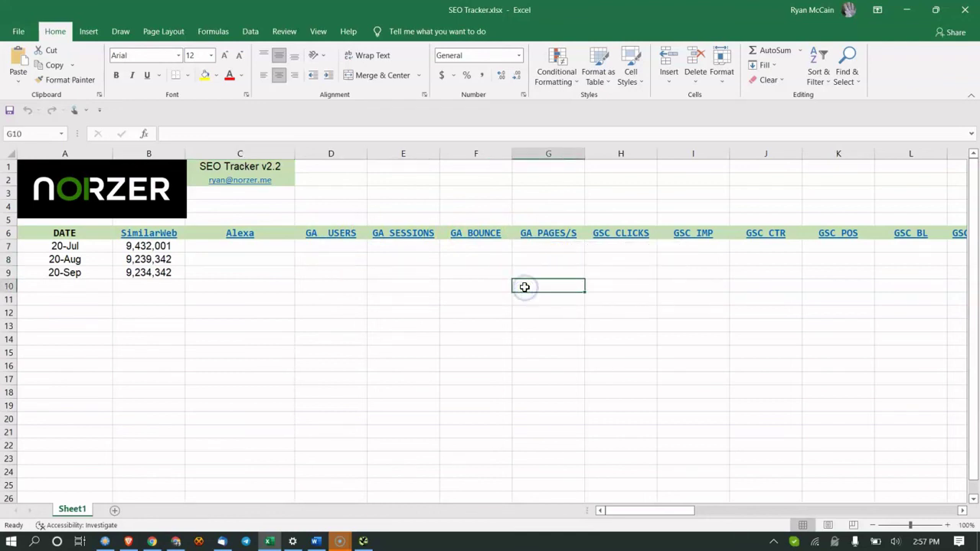
key("Right")
key("Right")
key("Right")
key("Right")
key("Right")
key("Right")
key("Right")
key("Right")
key("Right")
key("Right")
key("Right")
key("Right")
key("Right")
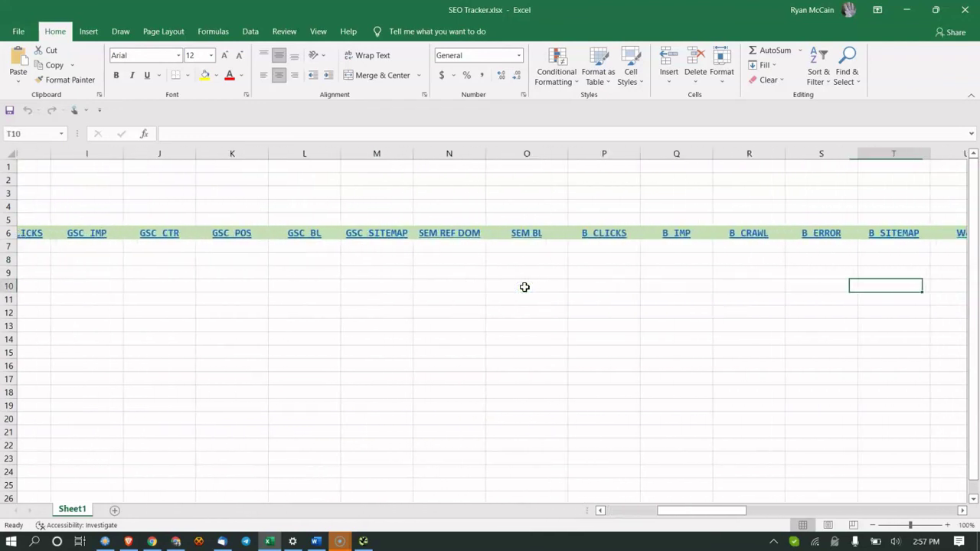
key("Right")
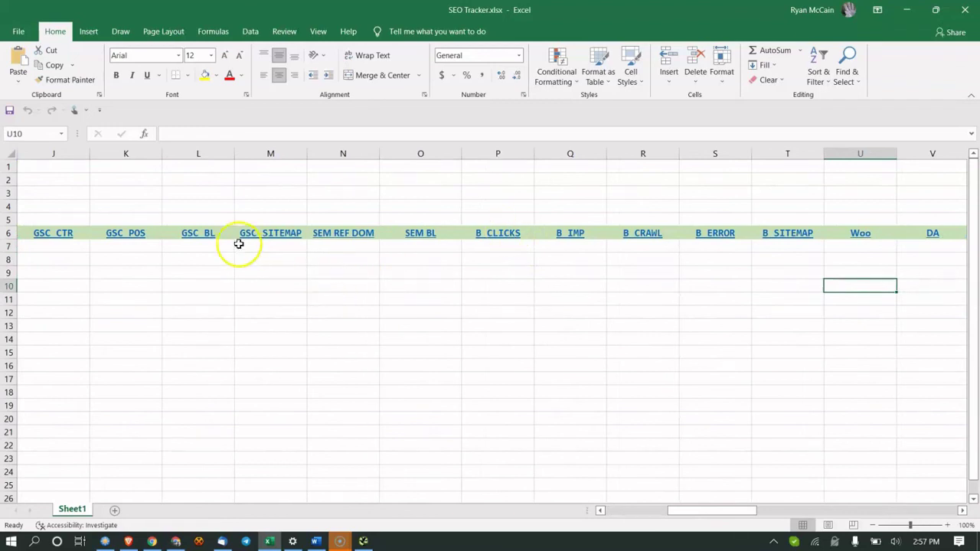
Go through the tracker's remaining headings, from the Search Console columns past GTMETRIX and the GMB metrics to SERP Rank 1
left_click(192, 287)
key("Right")
key("Right")
key("Right")
key("Right")
key("Right")
key("Right")
key("Right")
key("Right")
key("Right")
key("Right")
key("Right")
key("Right")
key("Right")
key("Right")
key("Right")
key("Right")
key("Right")
key("Right")
key("Right")
key("Right")
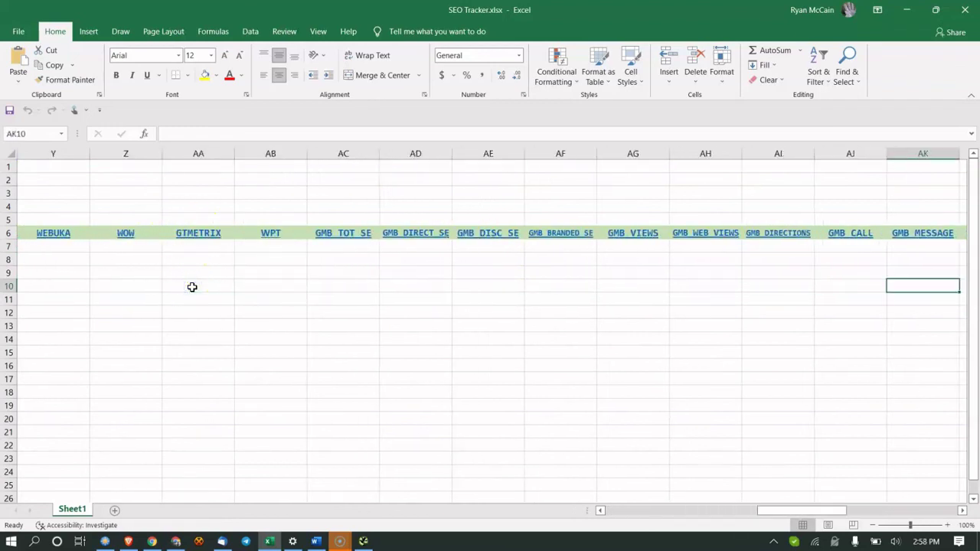
key("Right")
key("Right")
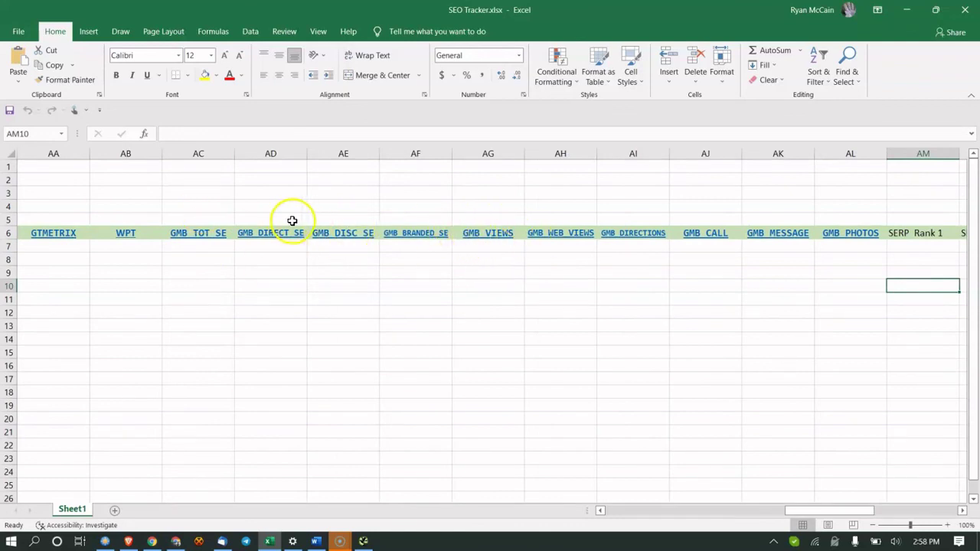
Go back through the tracker's headings from the GMB columns to the DATE column at the start of the sheet
left_click(309, 302)
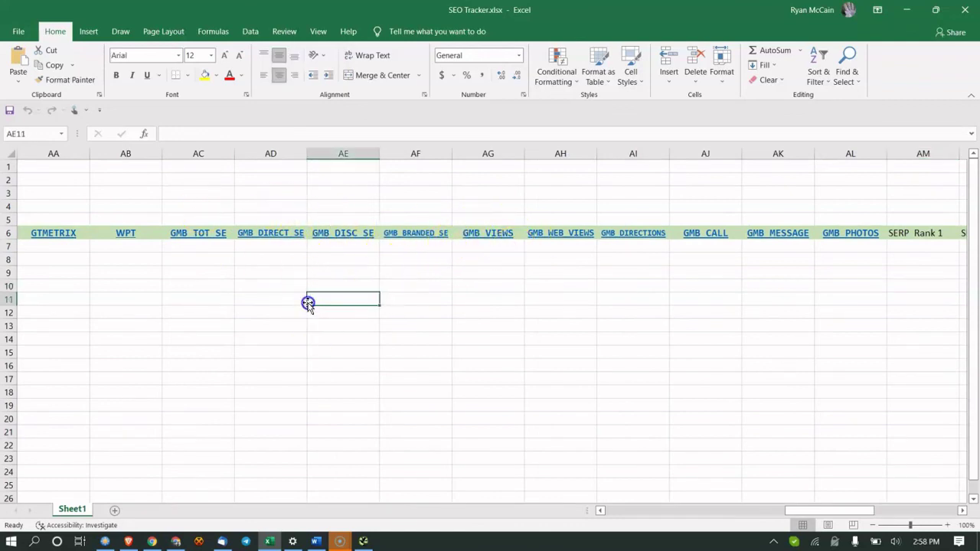
key("Left")
key("Left")
key("Left")
key("Left")
key("Left")
key("Left")
key("Left")
key("Left")
key("Left")
key("Left")
key("Left")
key("Left")
key("Left")
key("Left")
key("Left")
key("Left")
key("Left")
key("Left")
key("Left")
key("Left")
key("Left")
key("Left")
key("Left")
key("Left")
key("Left")
key("Left")
key("Left")
key("Left")
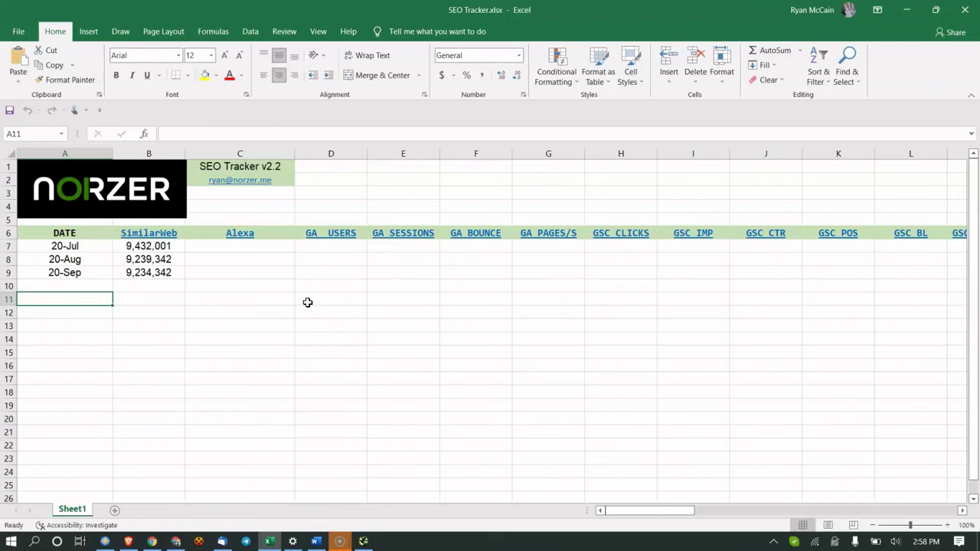
left_click(308, 302)
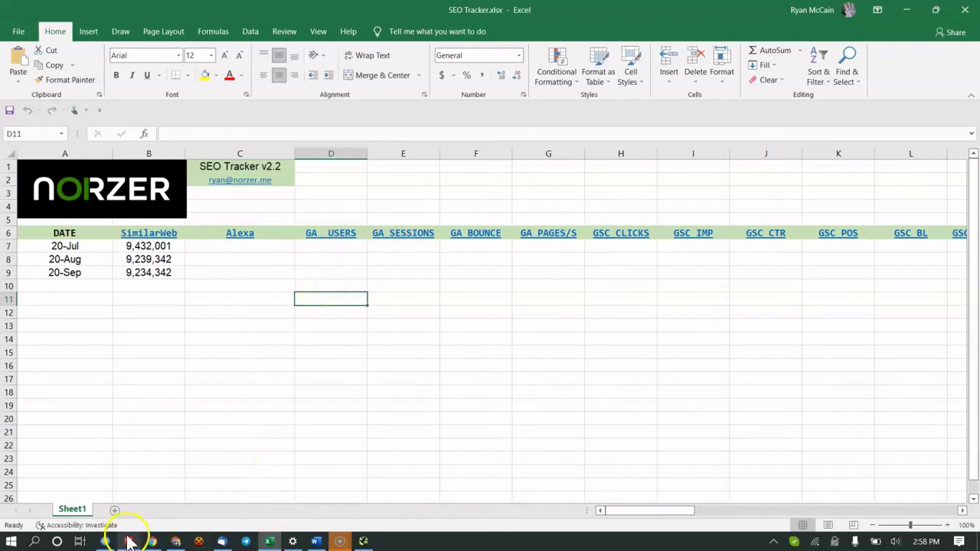
Switch to Chrome's findjustice.com page, switch to the audit document in Word, and return to its first page
left_click(152, 541)
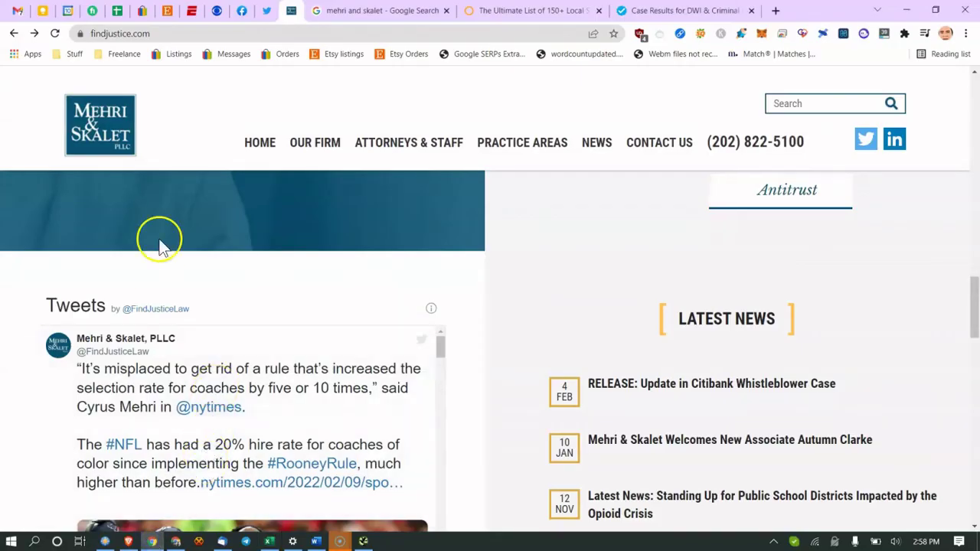
left_click(316, 541)
scroll(540, 314, "up", 5)
scroll(540, 314, "up", 3)
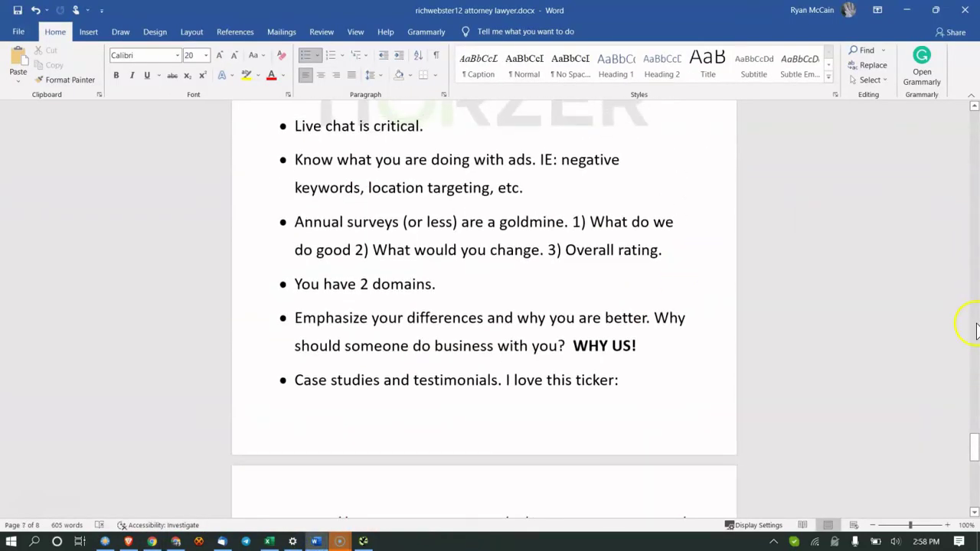
left_click_drag(976, 444, 943, 115)
left_click(877, 176)
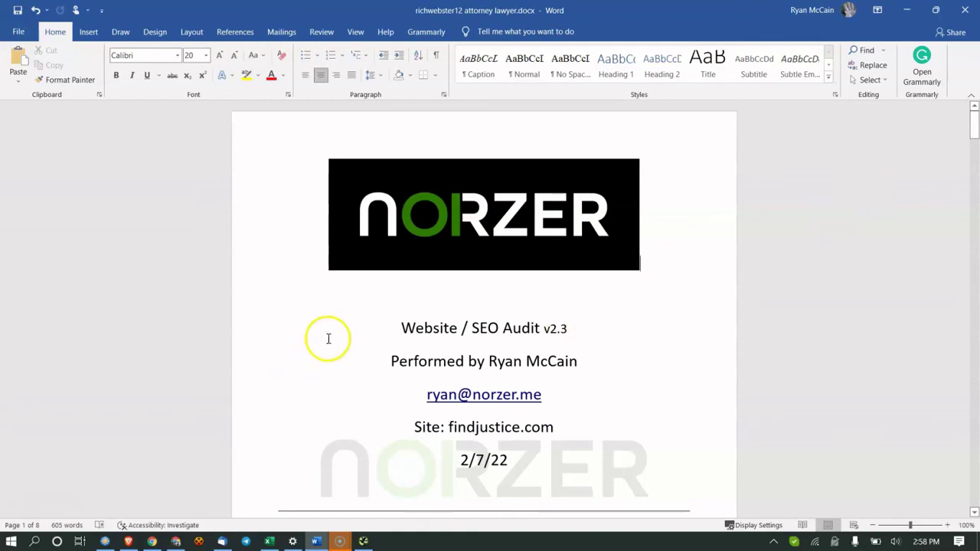
Examine the Website / SEO Audit title block and the first bullet points on the document's opening page
left_click_drag(368, 331, 548, 328)
left_click(458, 393)
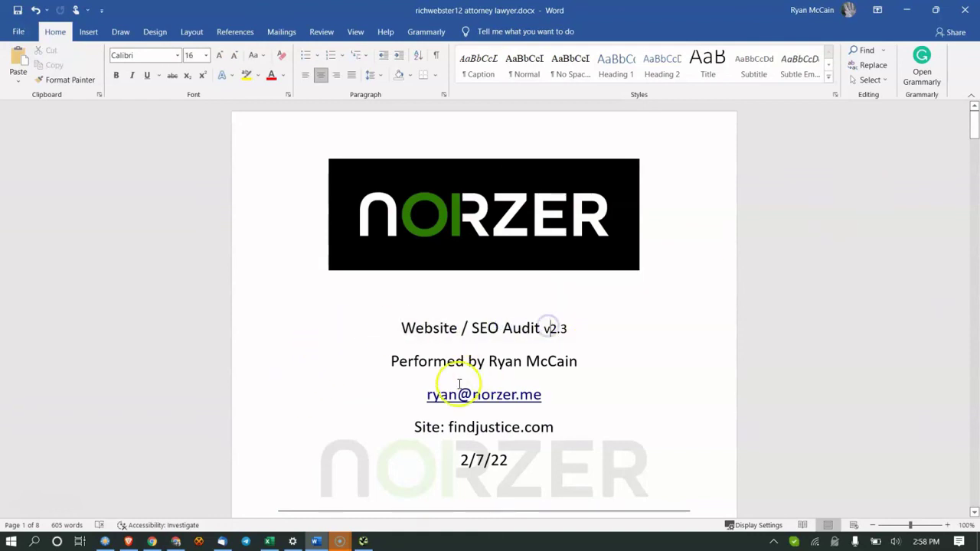
left_click(435, 321)
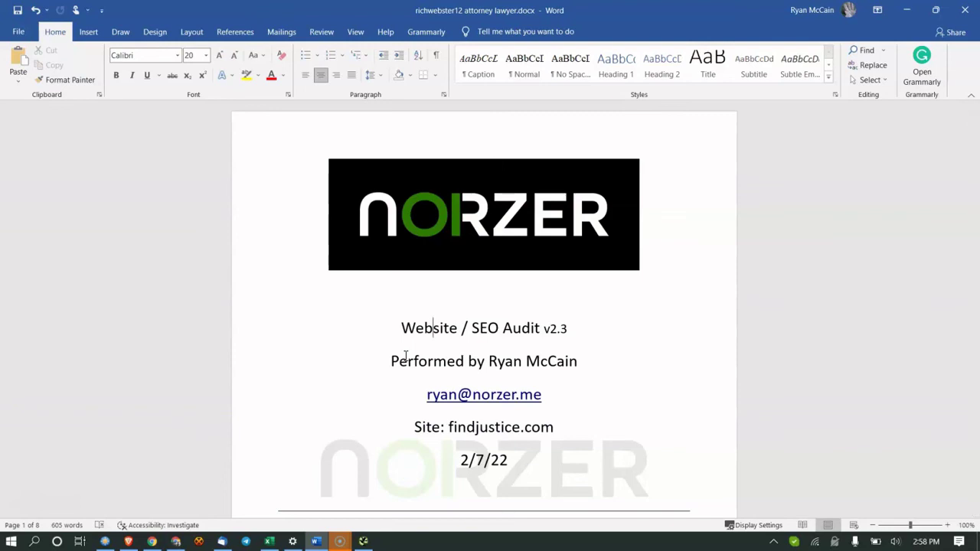
scroll(406, 356, "down", 5)
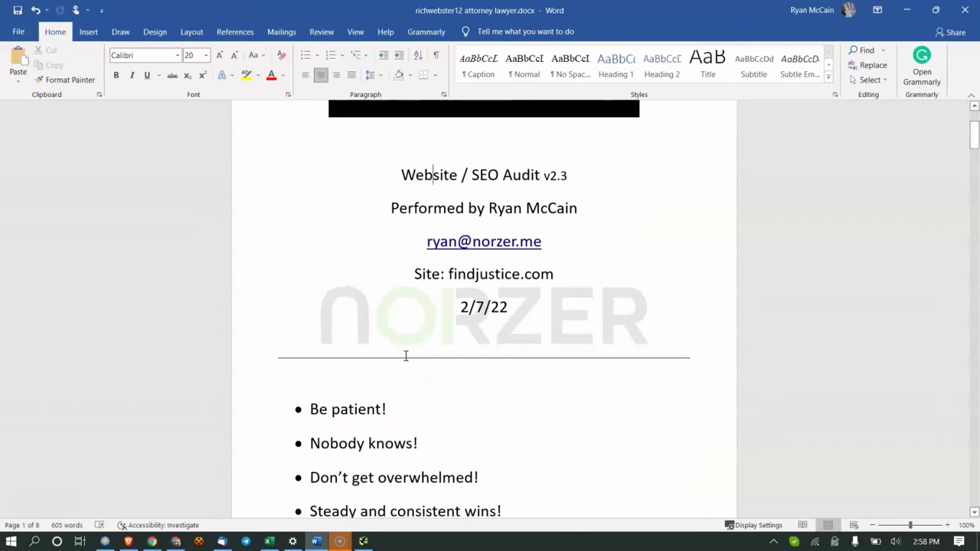
scroll(405, 355, "up", 1)
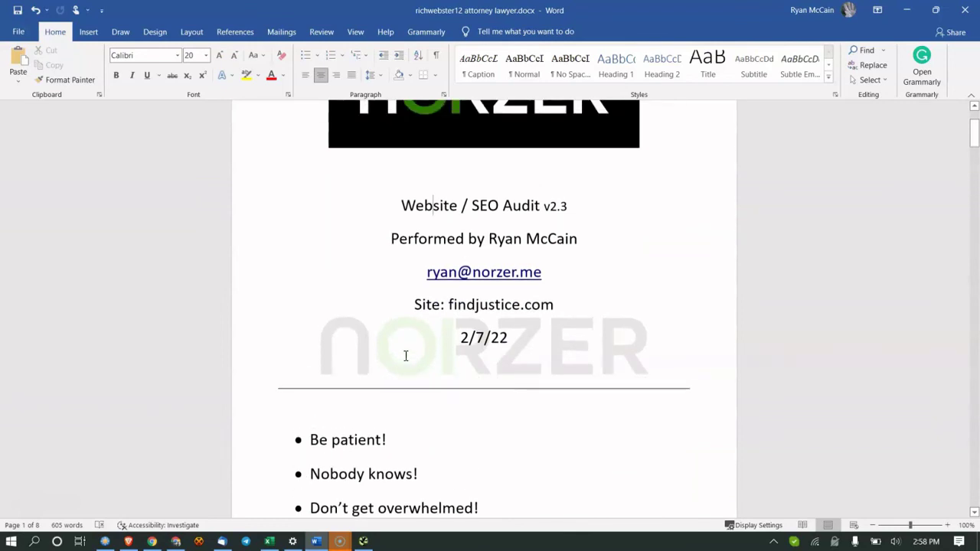
scroll(394, 271, "down", 1)
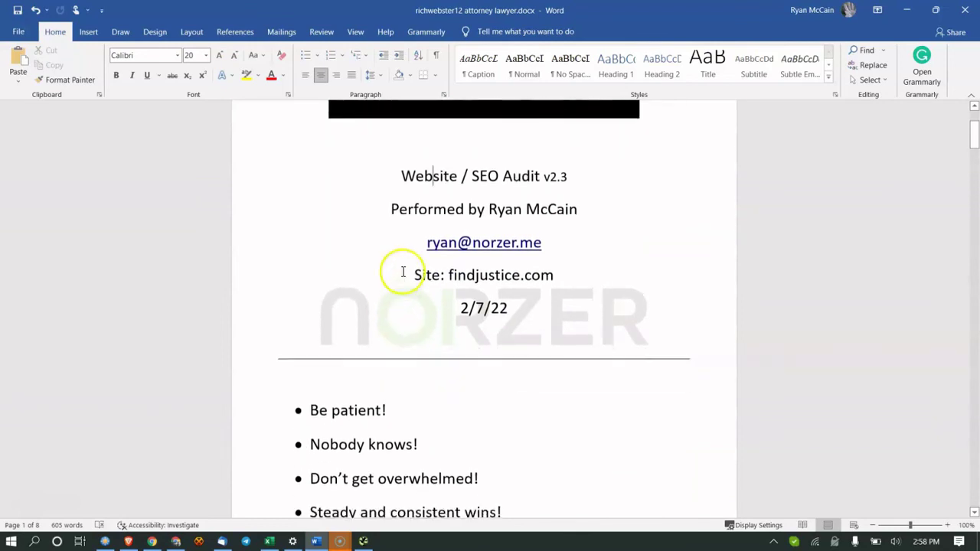
left_click(489, 337)
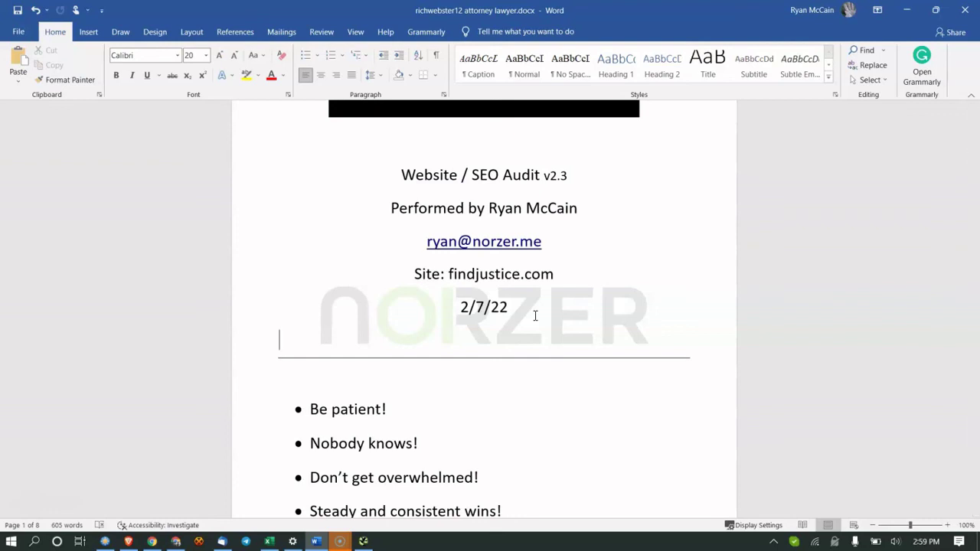
Skim the audit from the title block down to the Website Performance section and back up to the Content section
scroll(535, 316, "down", 15)
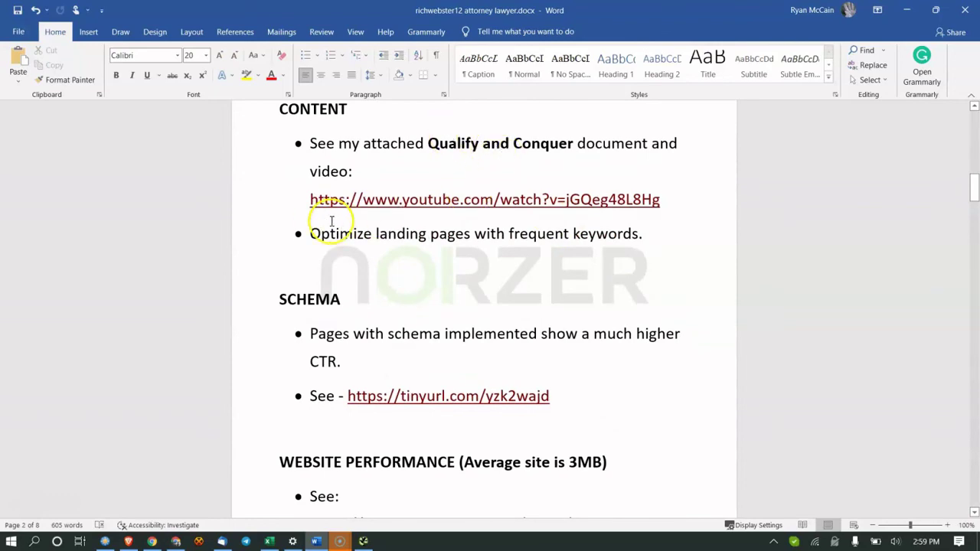
scroll(366, 301, "down", 5)
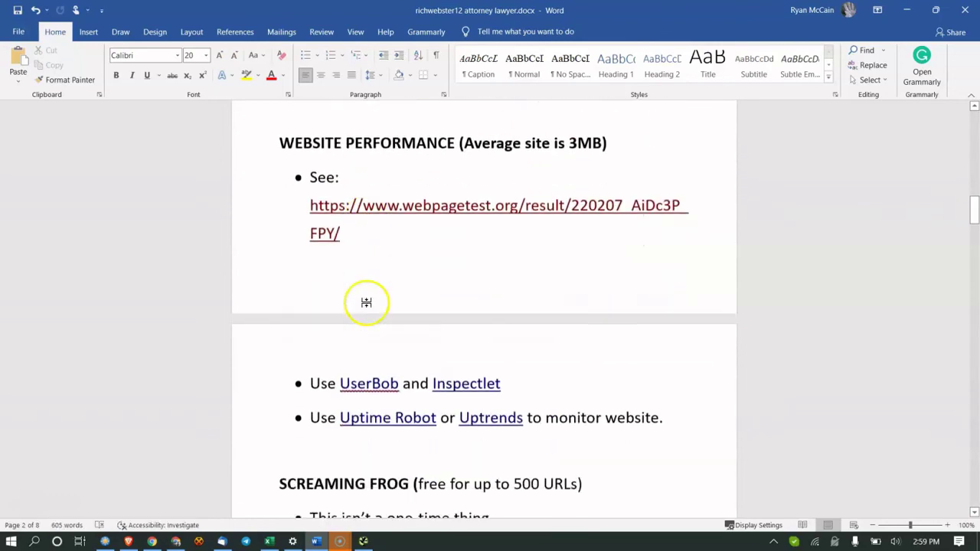
scroll(381, 321, "up", 2)
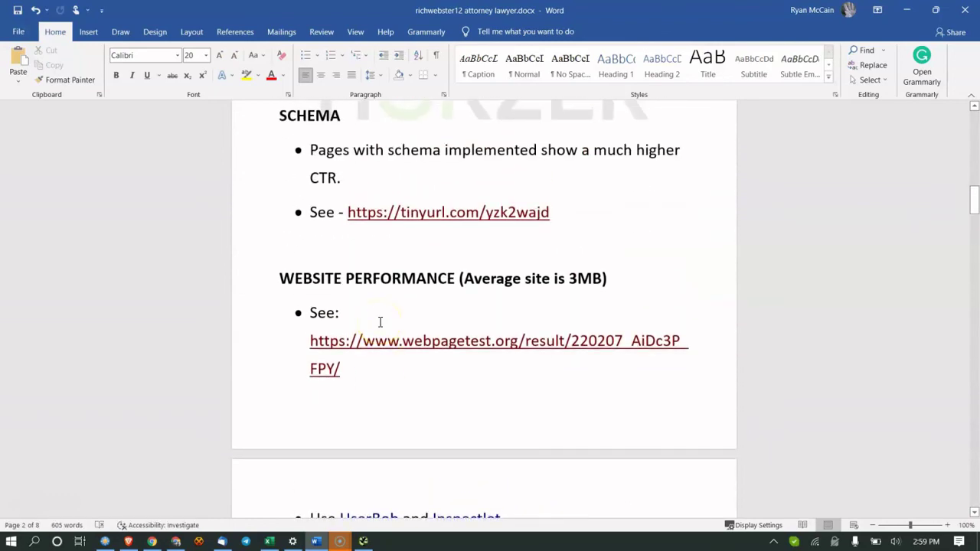
scroll(381, 322, "up", 5)
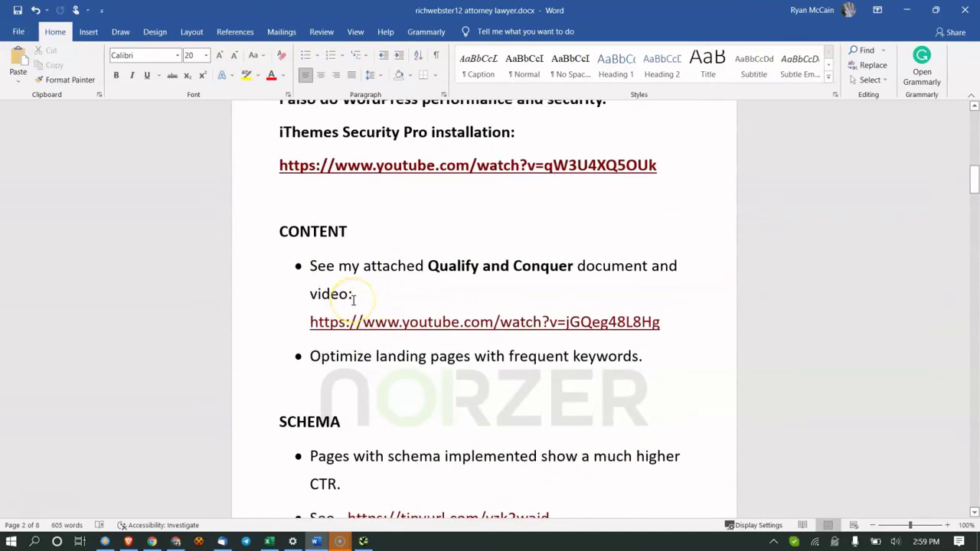